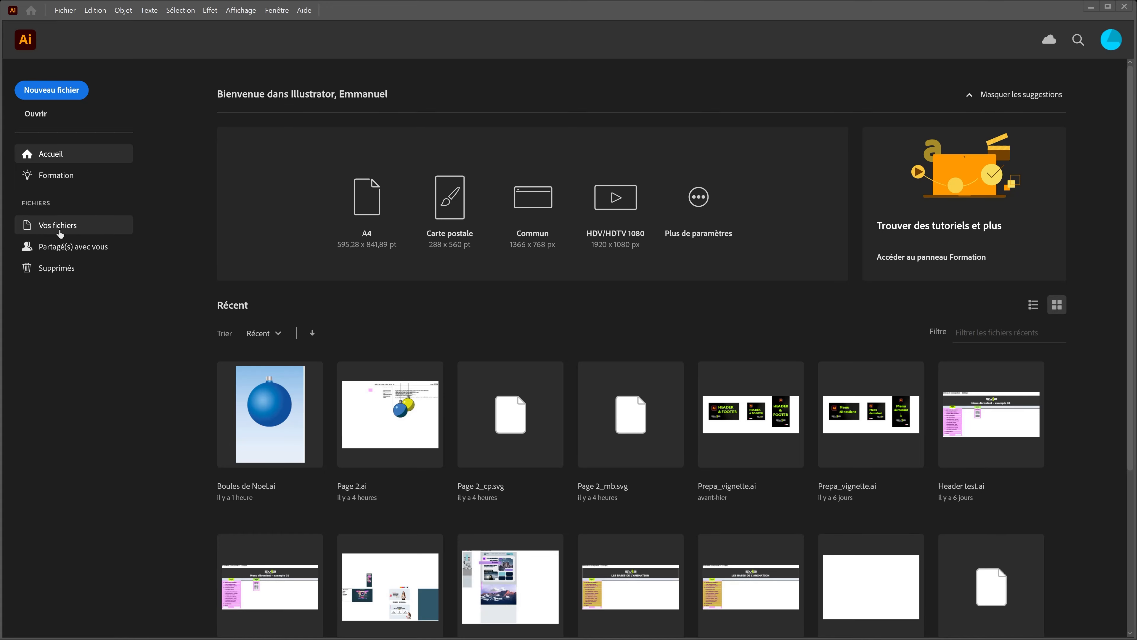
# Create a new 1920 x 1080 px landscape document in RGB colour mode with 300 ppi raster effects
pyautogui.click(65, 10)
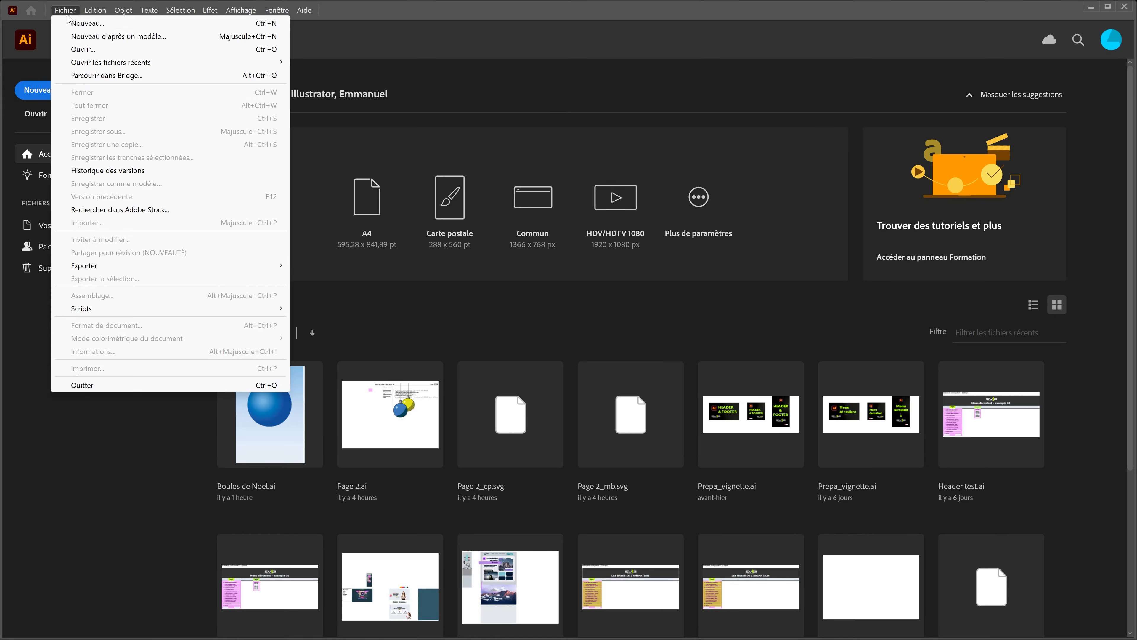
pyautogui.click(85, 24)
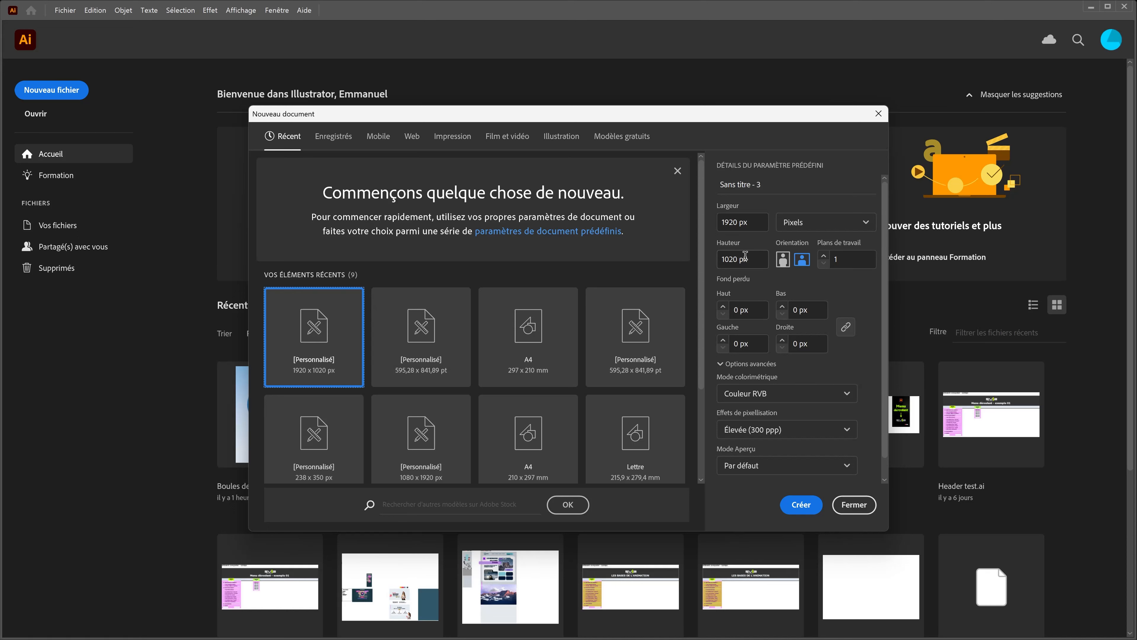
pyautogui.click(737, 260)
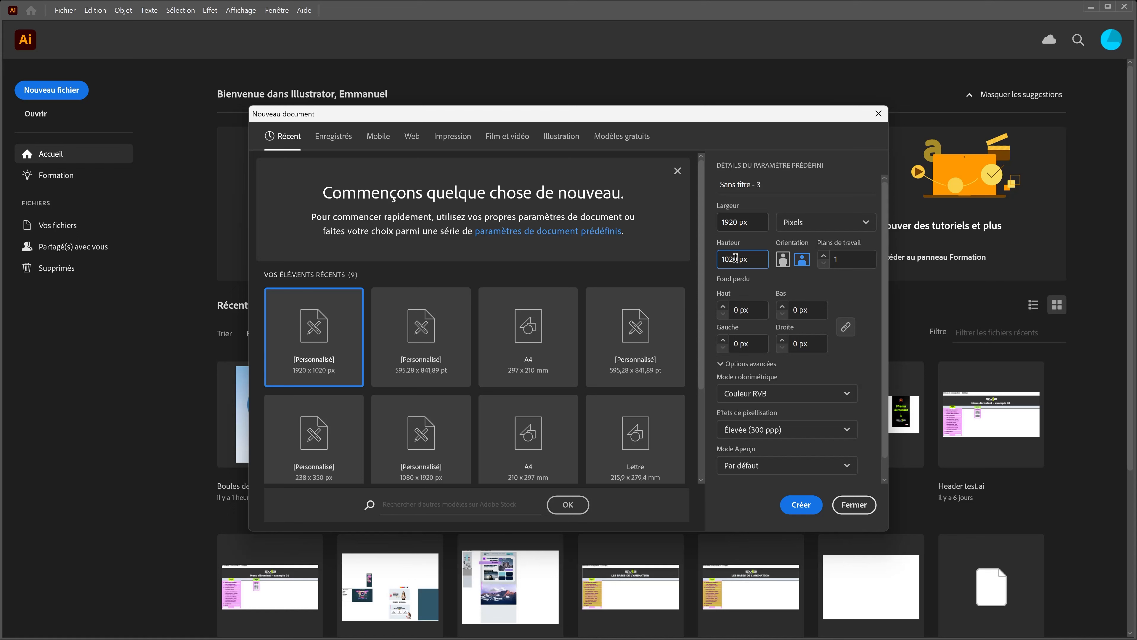
pyautogui.press('Return')
pyautogui.click(721, 364)
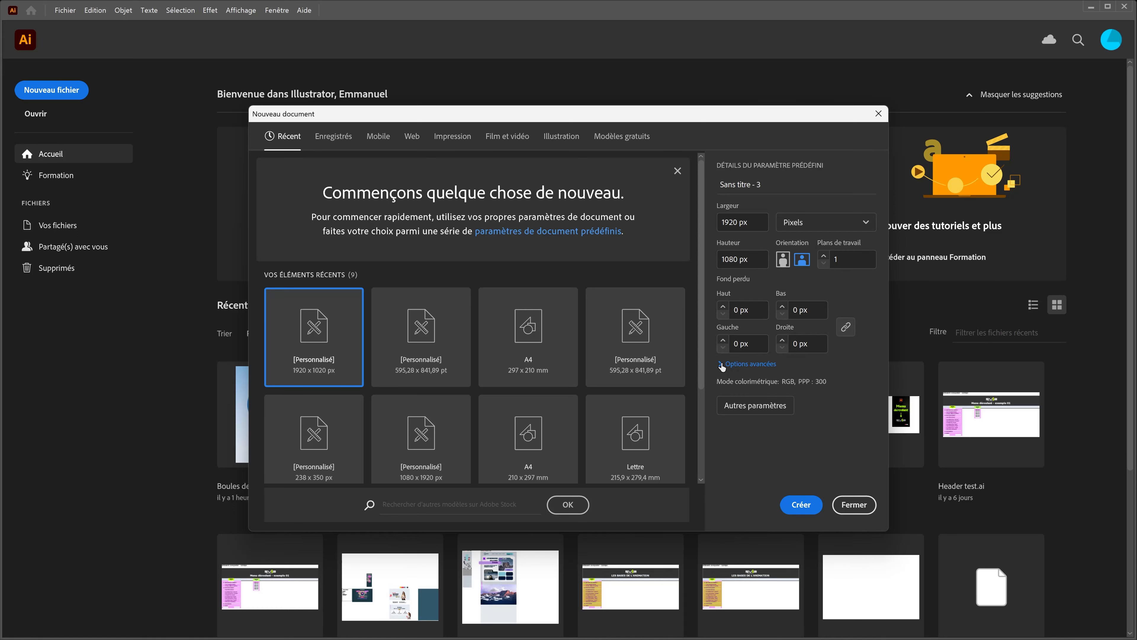
pyautogui.click(721, 365)
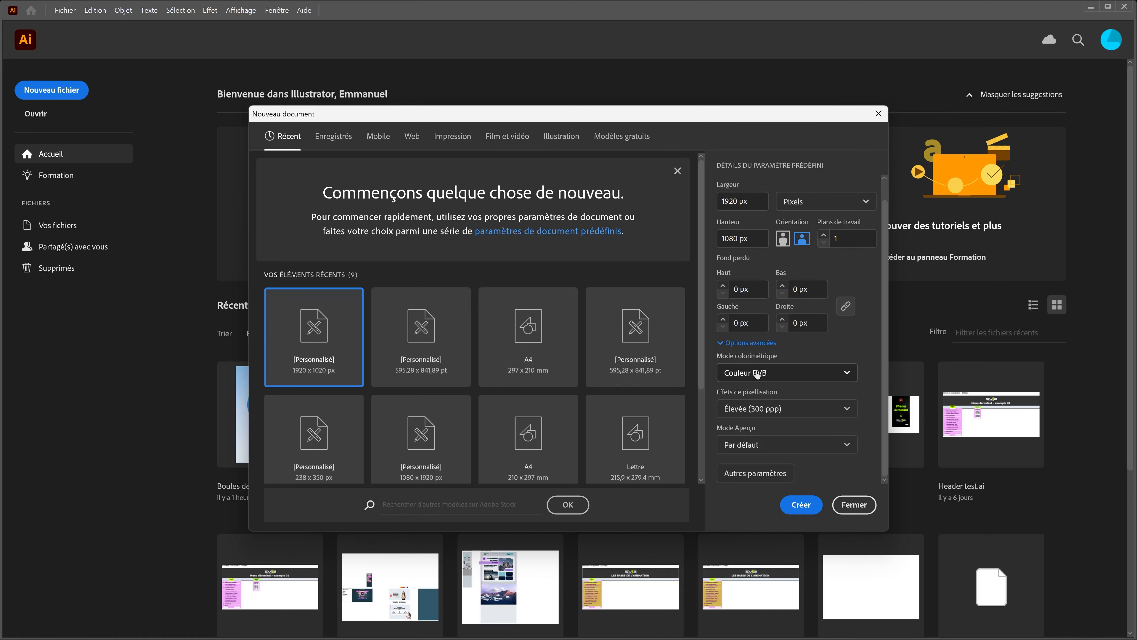
pyautogui.click(801, 505)
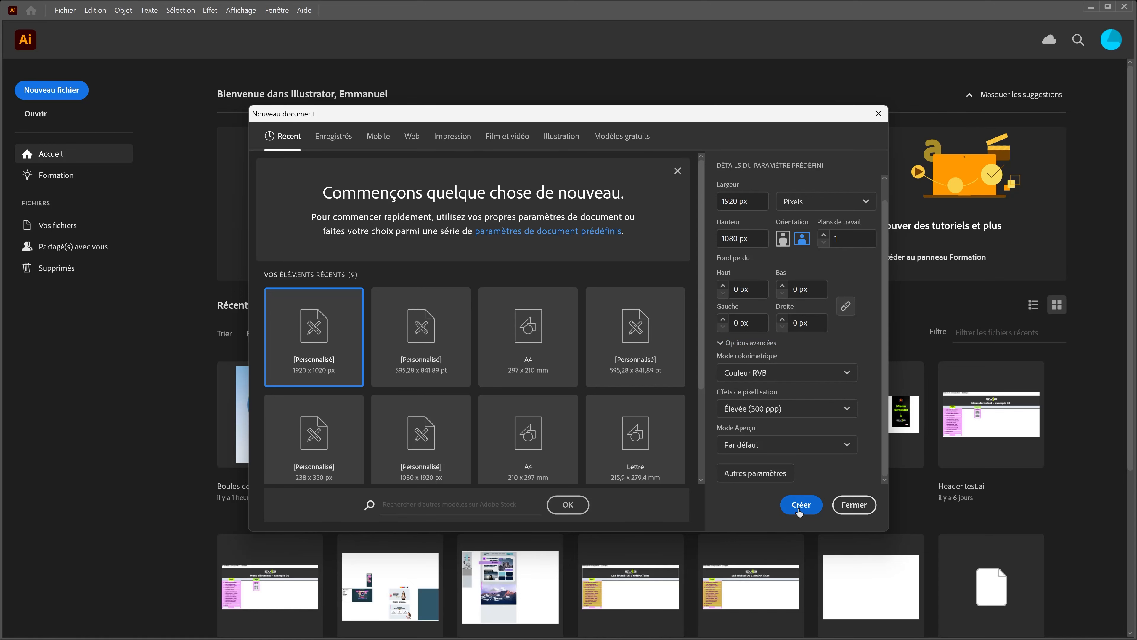
# Draw a 1920 x 1080 px rectangle covering the whole artboard, with a dark blue swatch fill and no stroke
pyautogui.click(15, 104)
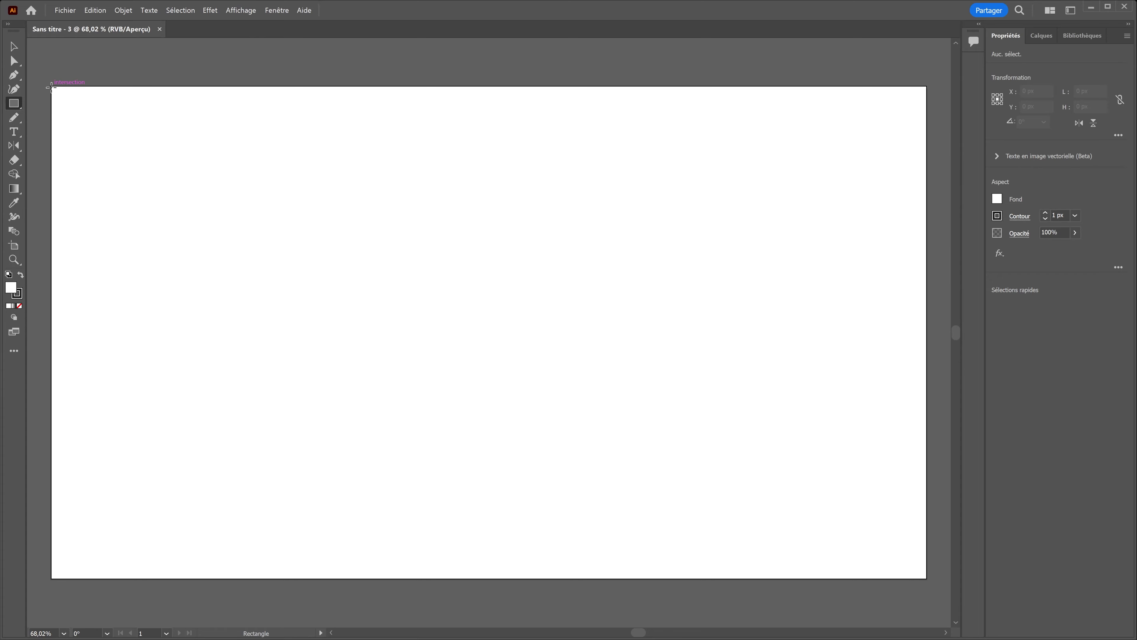
pyautogui.moveTo(50, 87); pyautogui.dragTo(926, 578)
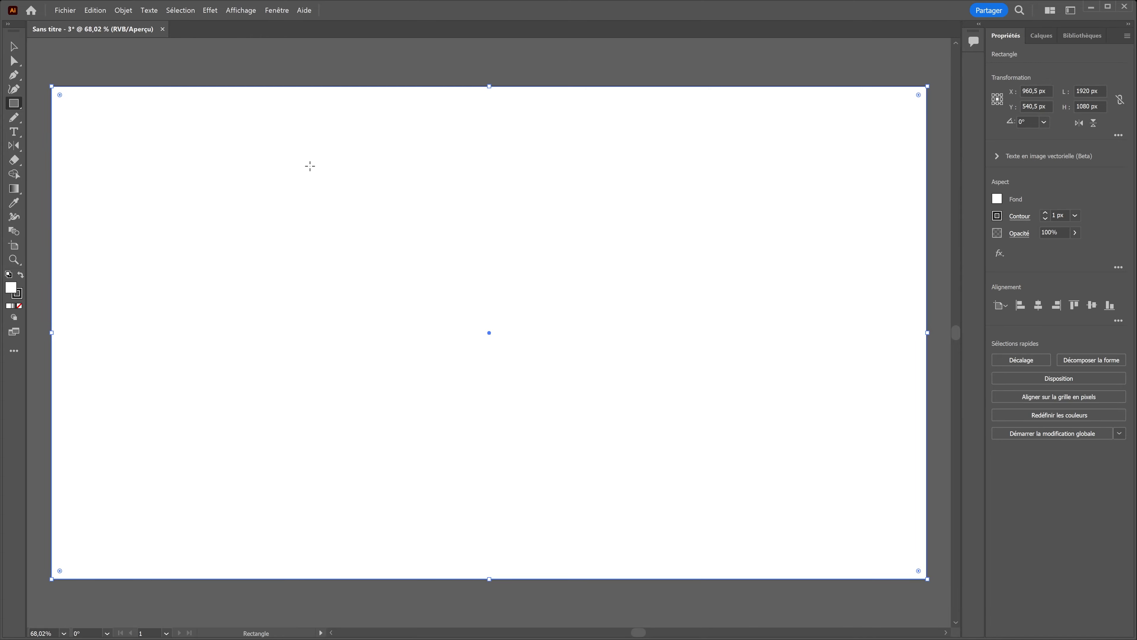
pyautogui.click(276, 10)
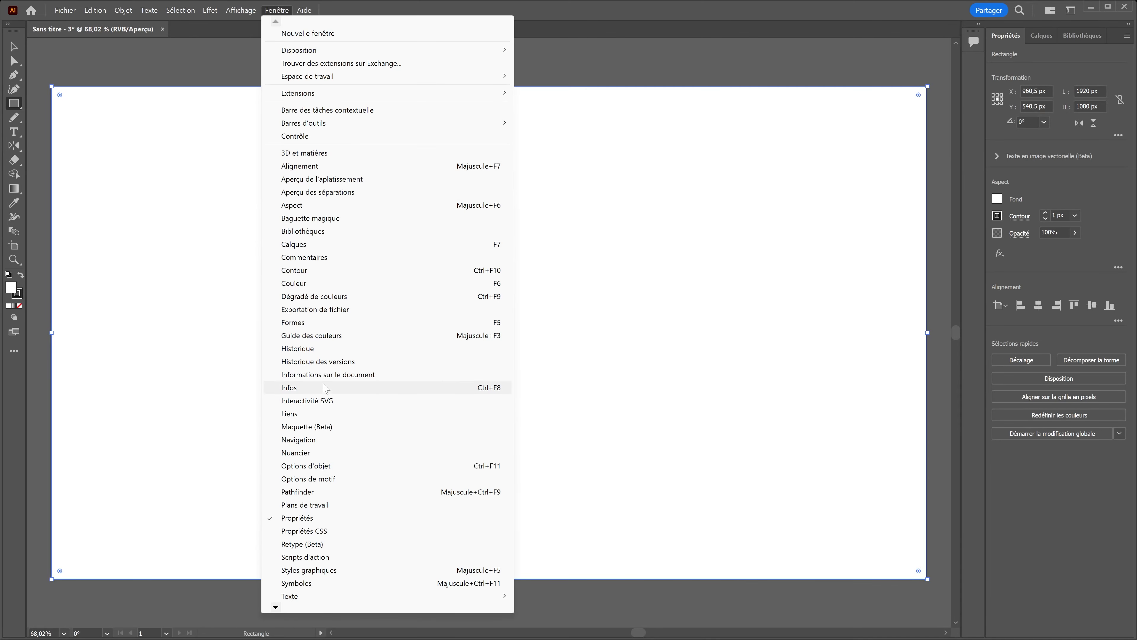
pyautogui.click(296, 452)
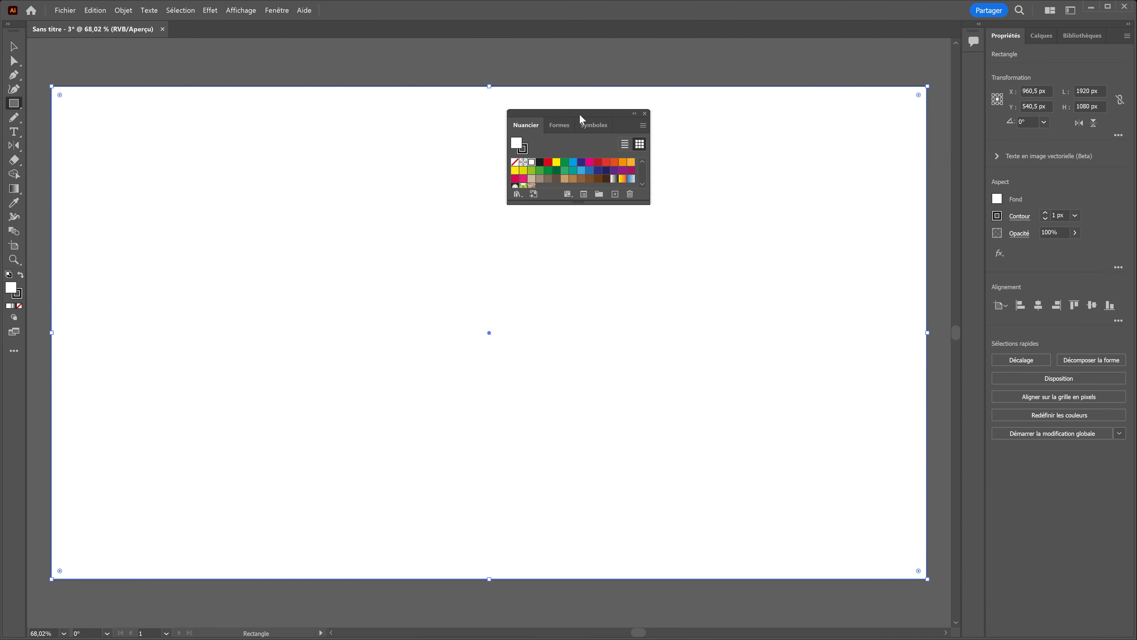
pyautogui.moveTo(581, 119); pyautogui.dragTo(646, 114)
pyautogui.moveTo(715, 200); pyautogui.dragTo(784, 281)
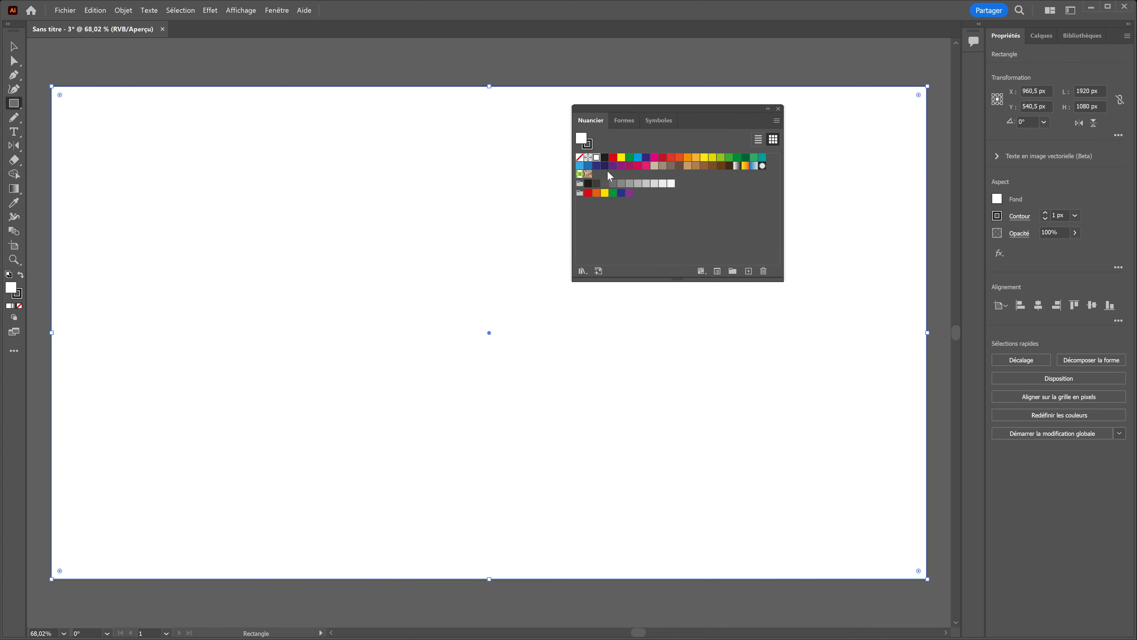
pyautogui.click(597, 166)
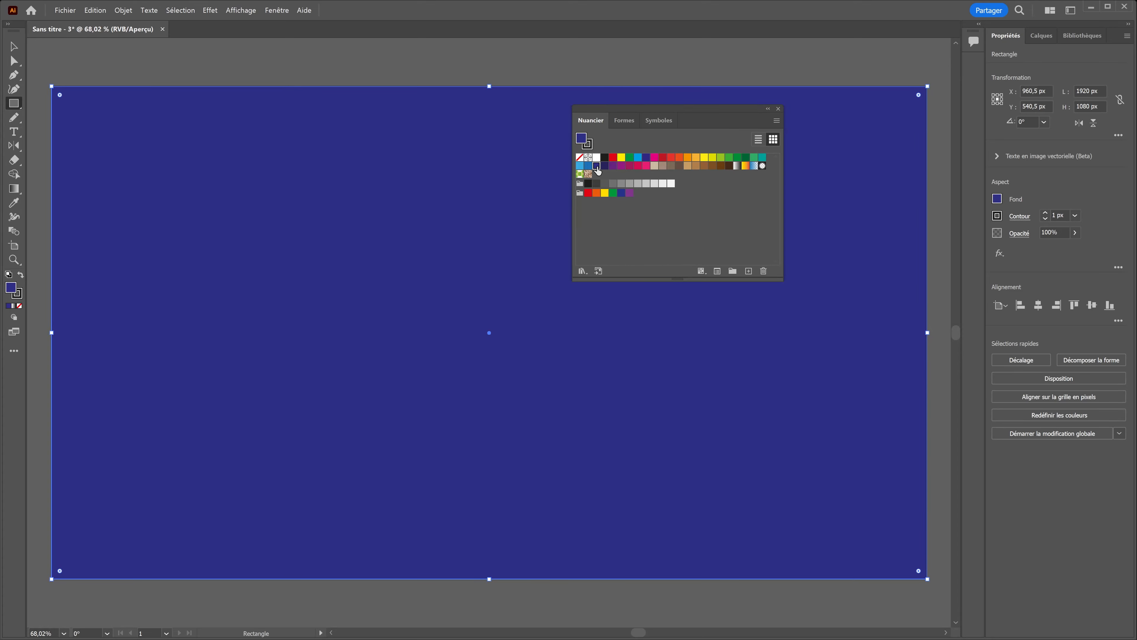
pyautogui.click(592, 142)
pyautogui.click(580, 158)
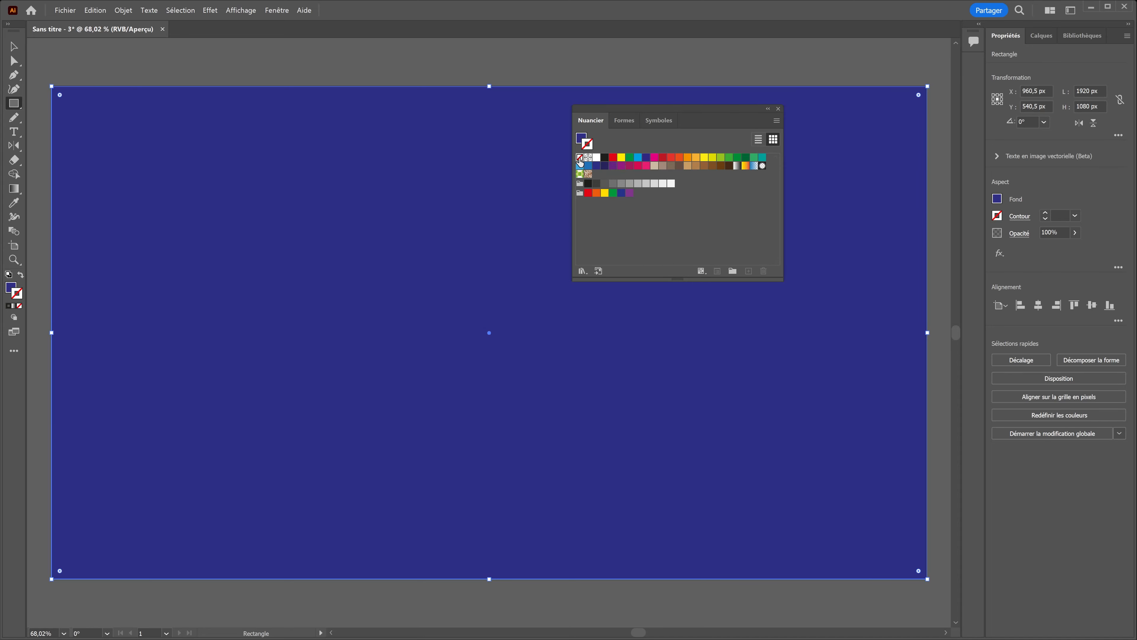
# Lock the background rectangle inside its layer
pyautogui.click(1041, 35)
pyautogui.click(1024, 76)
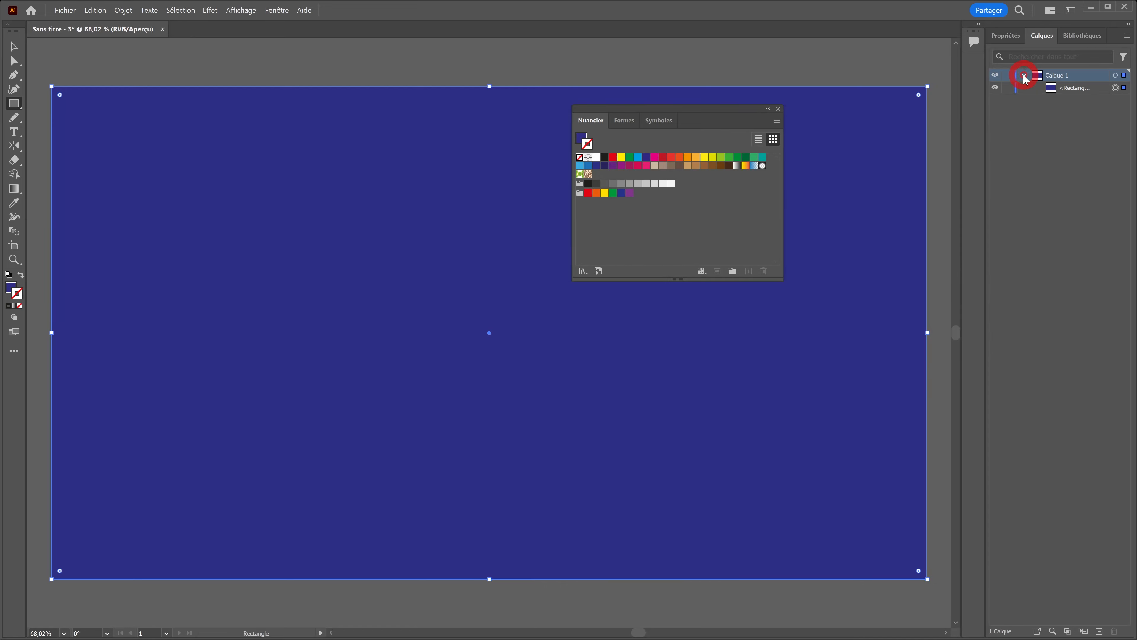
pyautogui.click(1008, 88)
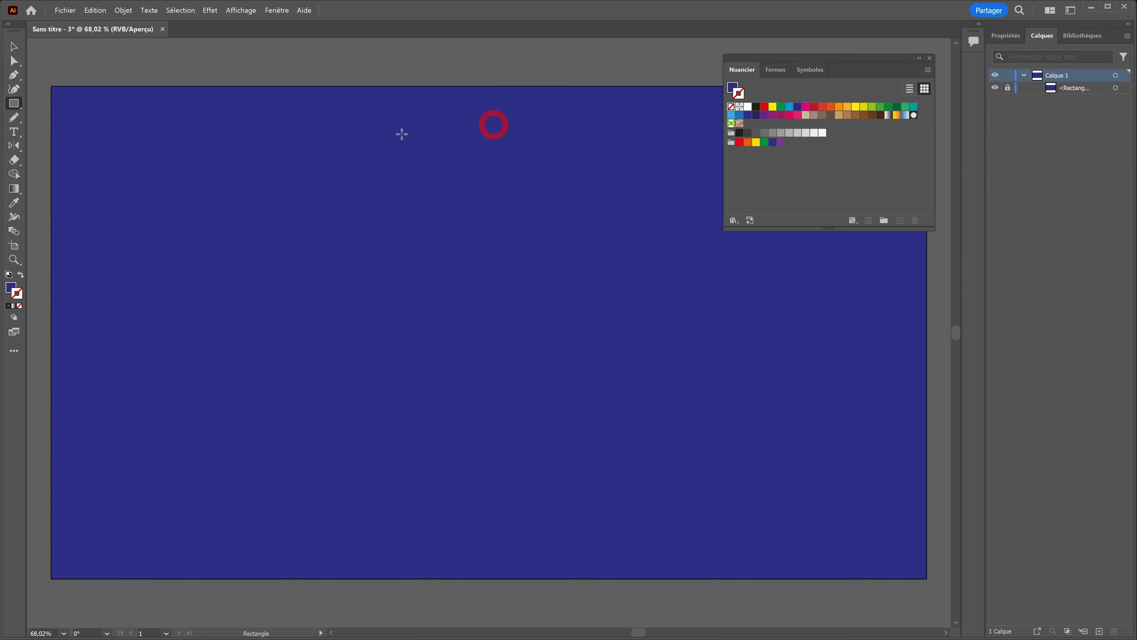
# Draw a large circle near the centre of the artboard and fill it with a white-to-black linear gradient
pyautogui.moveTo(14, 103); pyautogui.dragTo(58, 119)
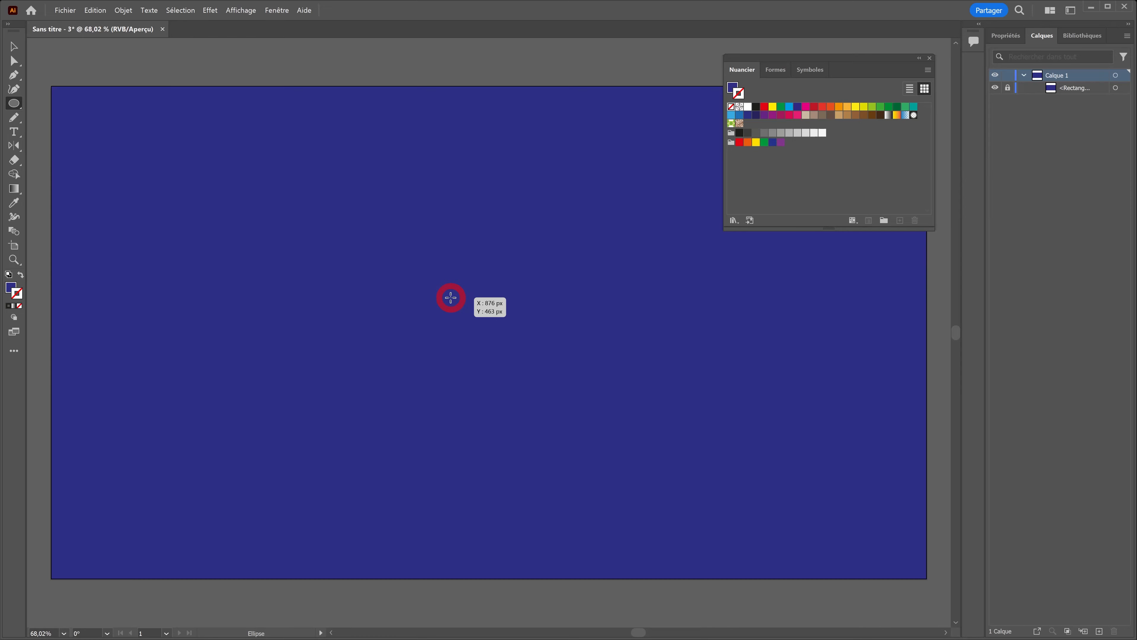
pyautogui.moveTo(323, 198); pyautogui.dragTo(642, 433)
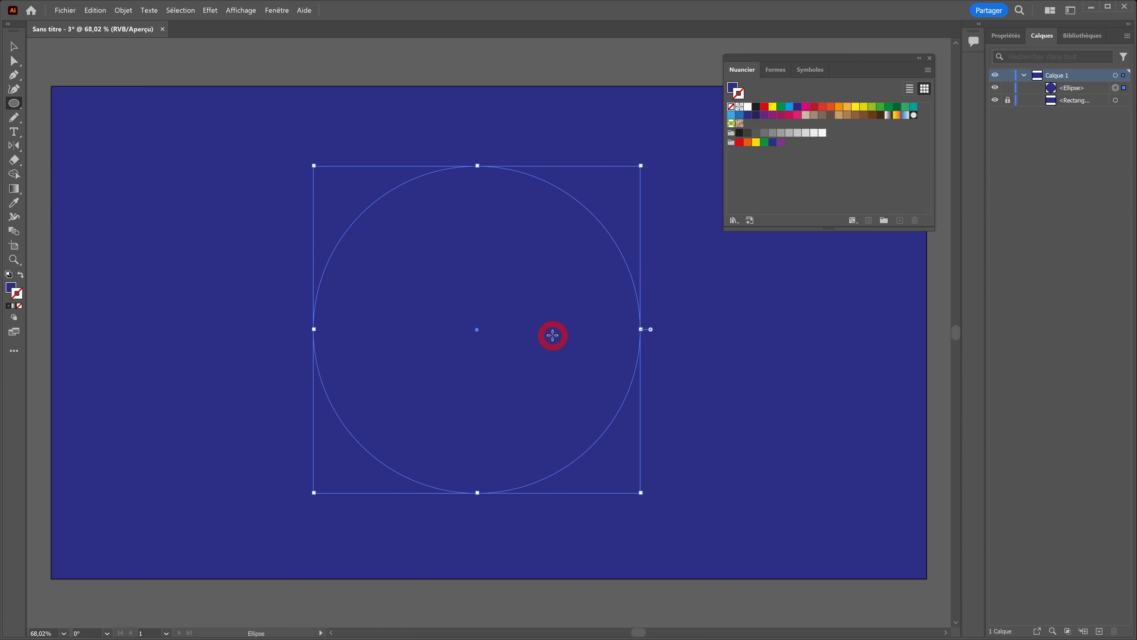
pyautogui.click(274, 10)
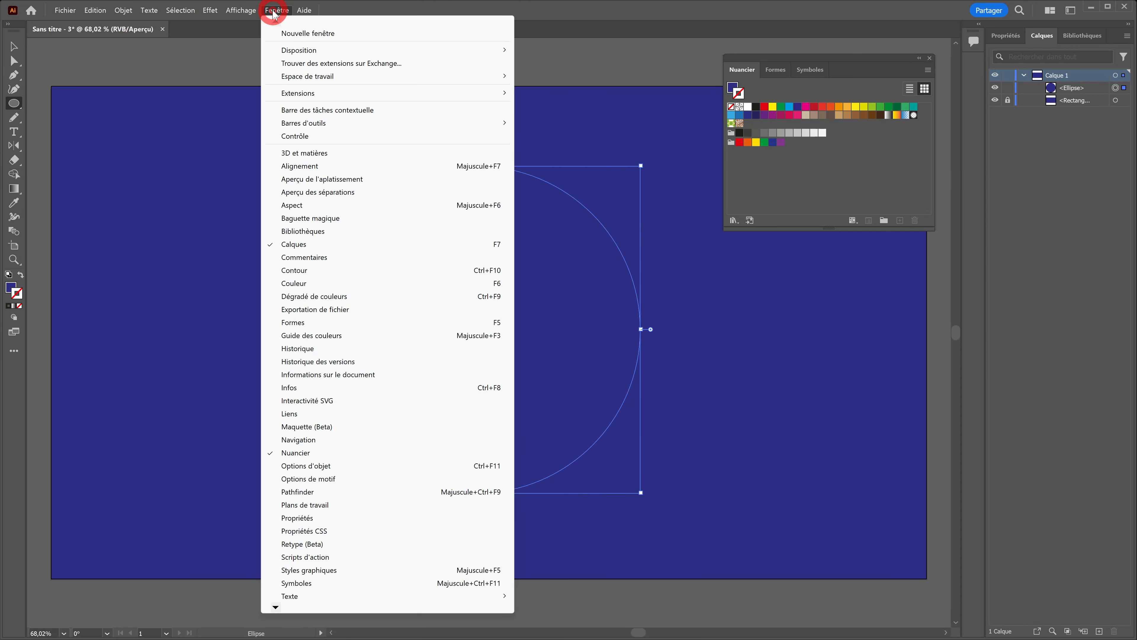
pyautogui.click(306, 298)
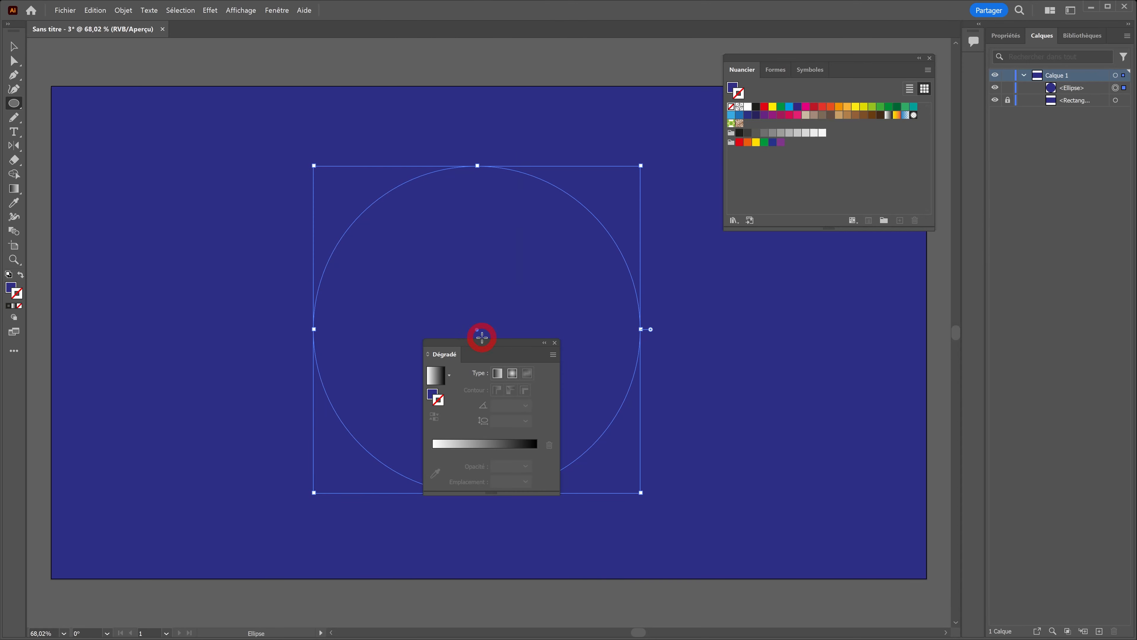
pyautogui.moveTo(491, 352); pyautogui.dragTo(745, 260)
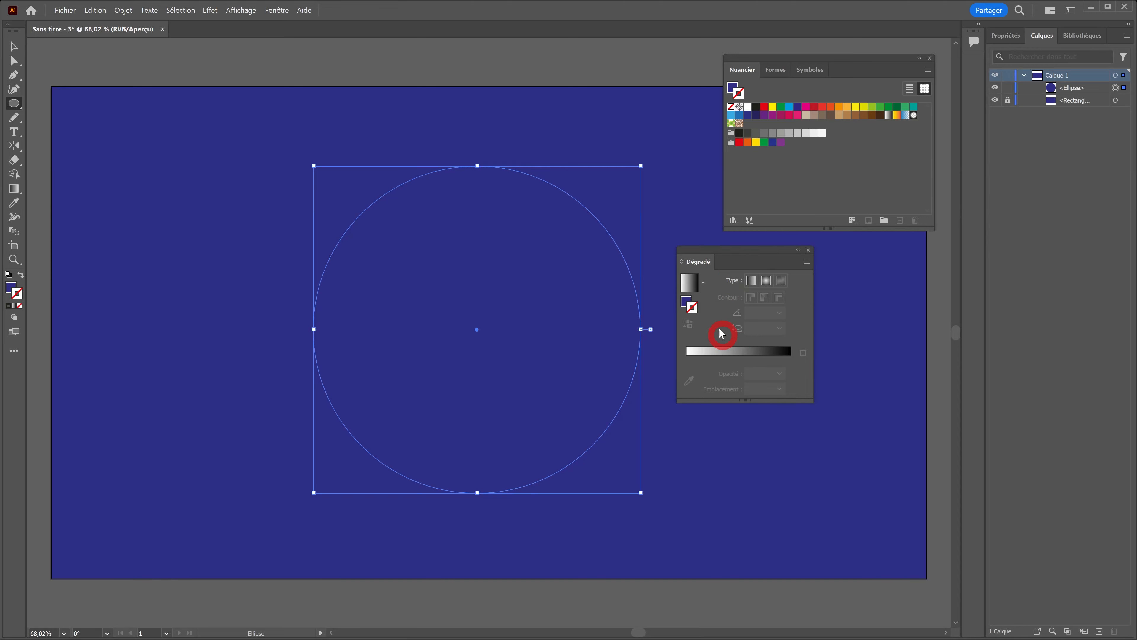
pyautogui.click(686, 301)
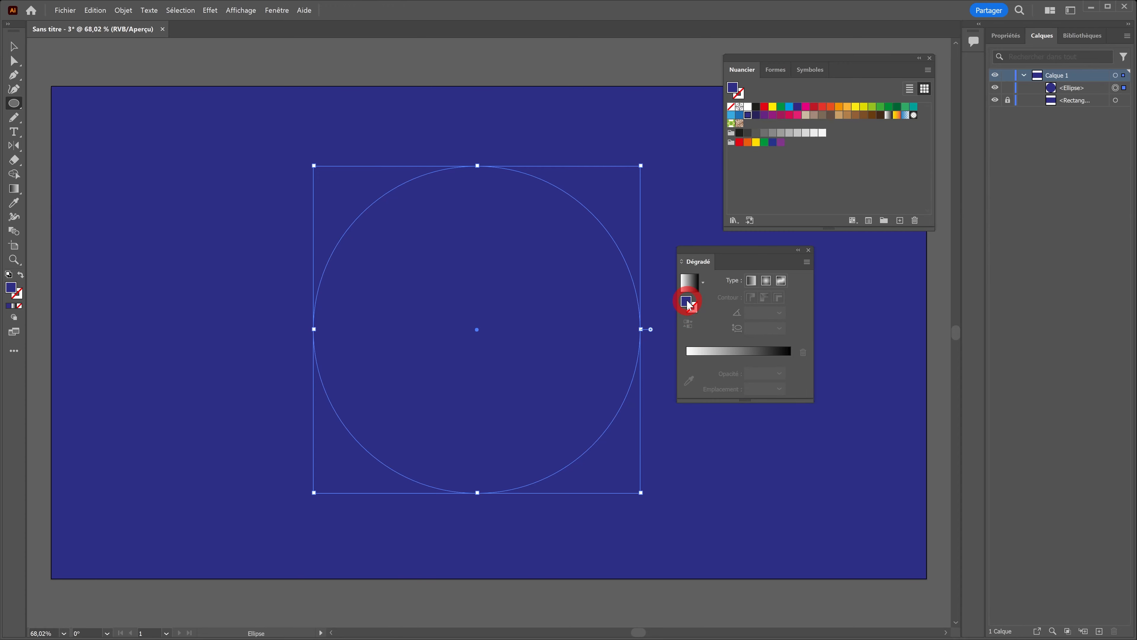
pyautogui.click(734, 364)
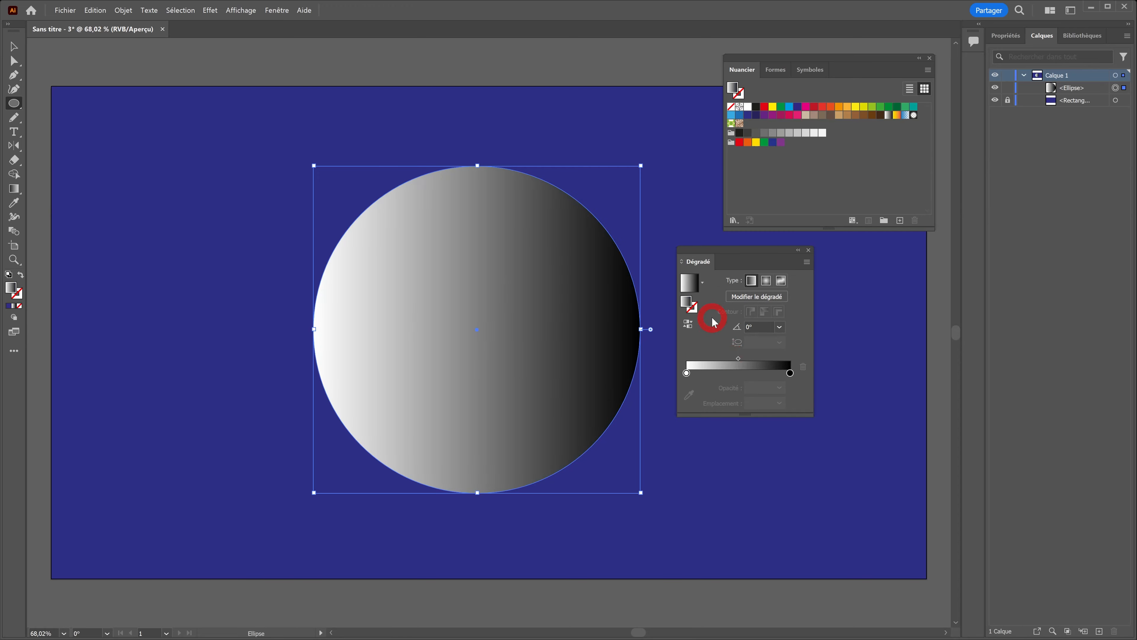
# Replace the white and black stops of the circle's gradient with the crimson swatch D60B52
pyautogui.click(686, 373)
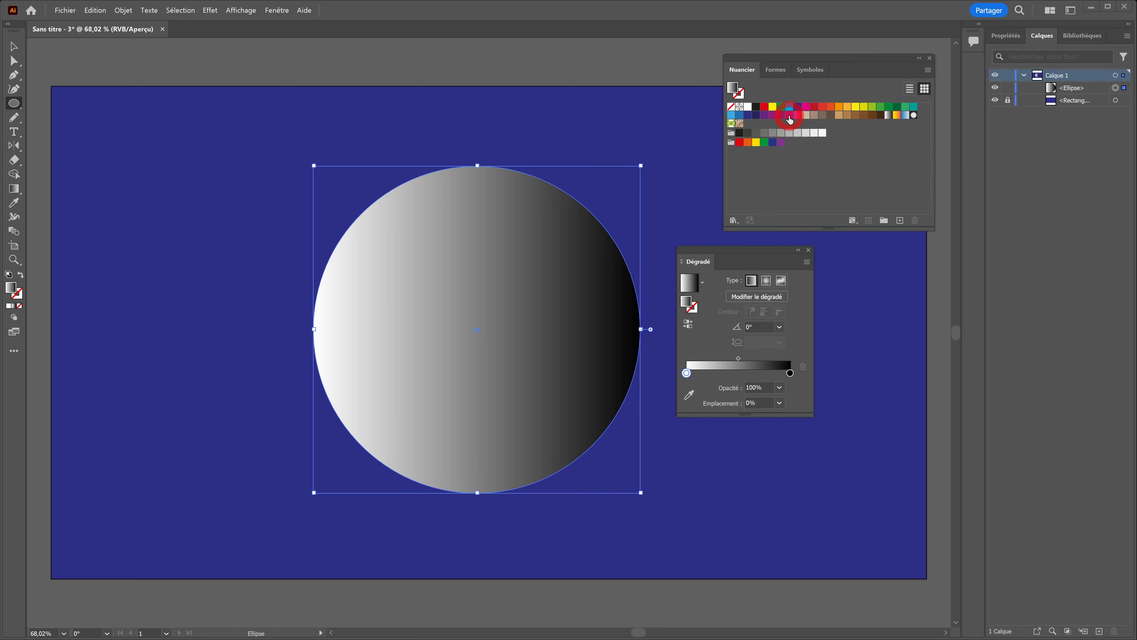
pyautogui.moveTo(789, 119); pyautogui.dragTo(687, 374)
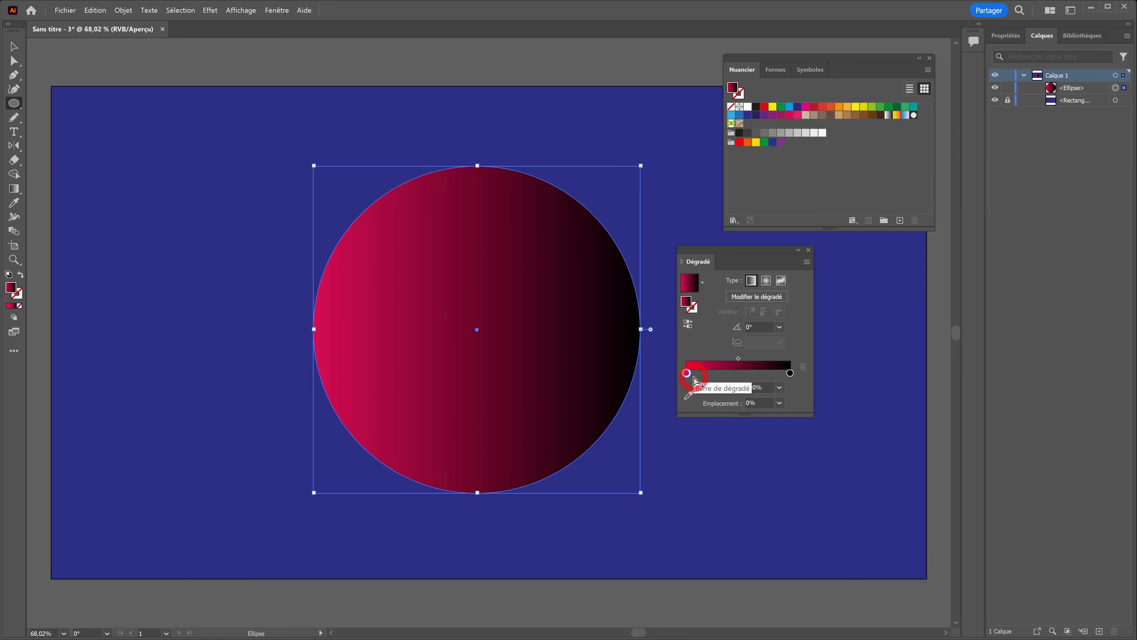
pyautogui.click(790, 372)
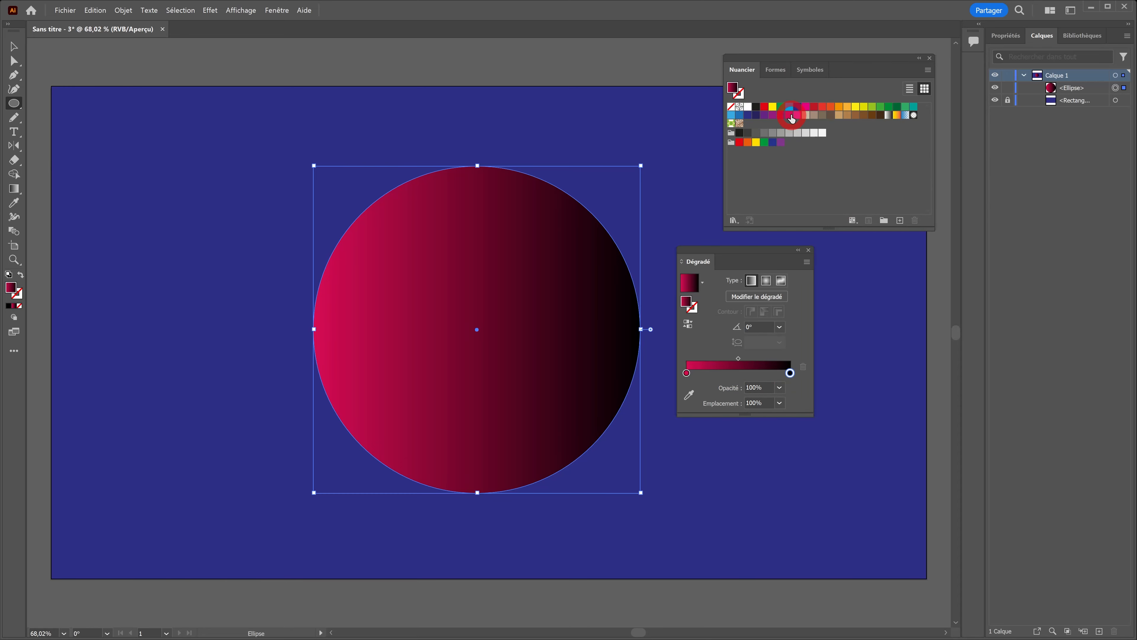
pyautogui.moveTo(792, 119); pyautogui.dragTo(792, 376)
pyautogui.moveTo(791, 377); pyautogui.dragTo(792, 377)
# Lighten the gradient's end stop to pale pink FFD1E1, using 18% saturation and 100% luminosity in the TSL colour model
pyautogui.doubleClick(790, 374)
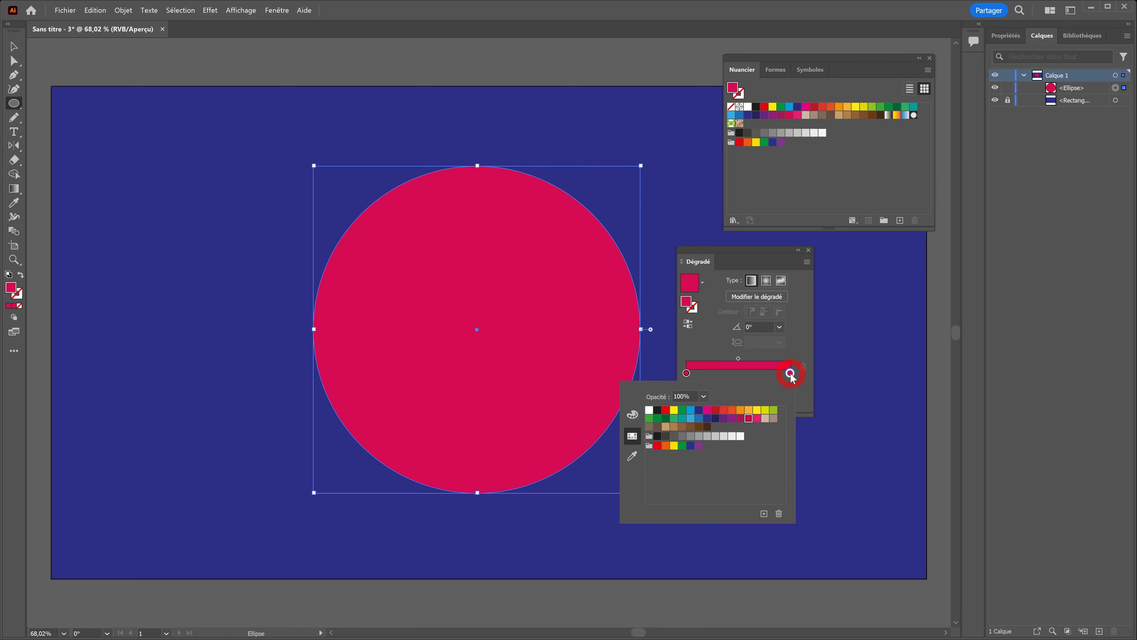
pyautogui.click(633, 415)
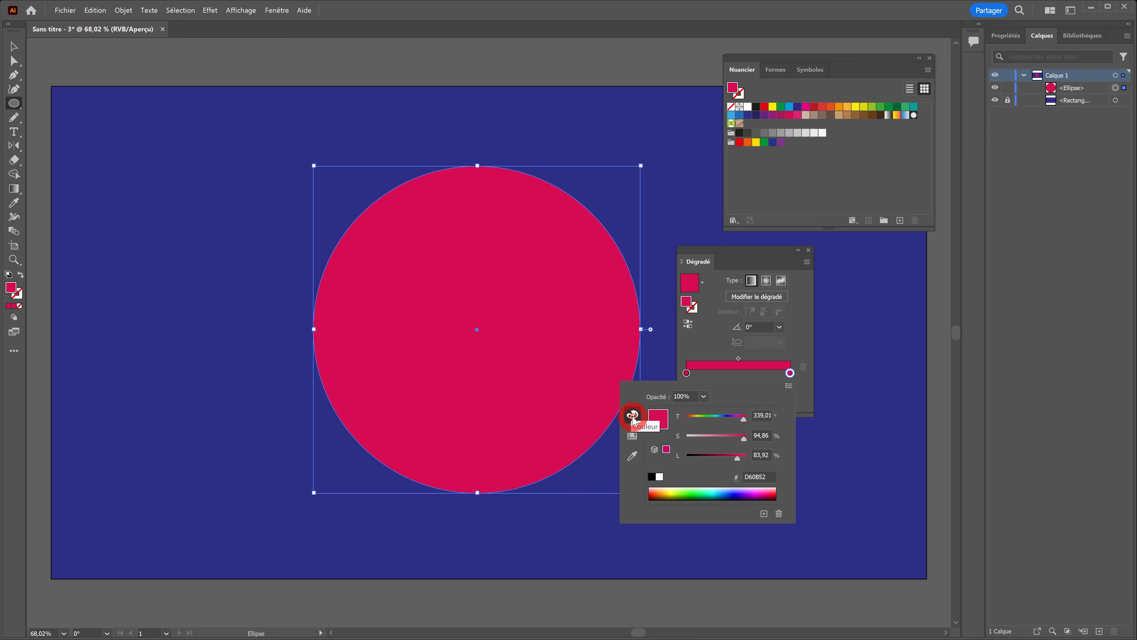
pyautogui.click(789, 385)
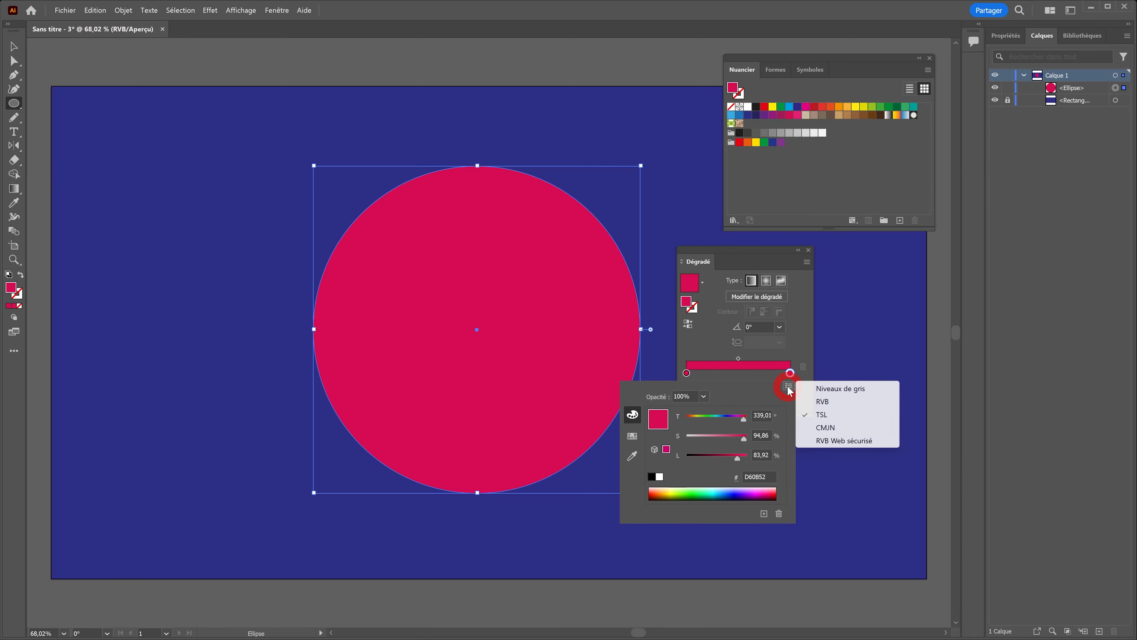
pyautogui.click(825, 415)
pyautogui.moveTo(738, 457); pyautogui.dragTo(699, 443)
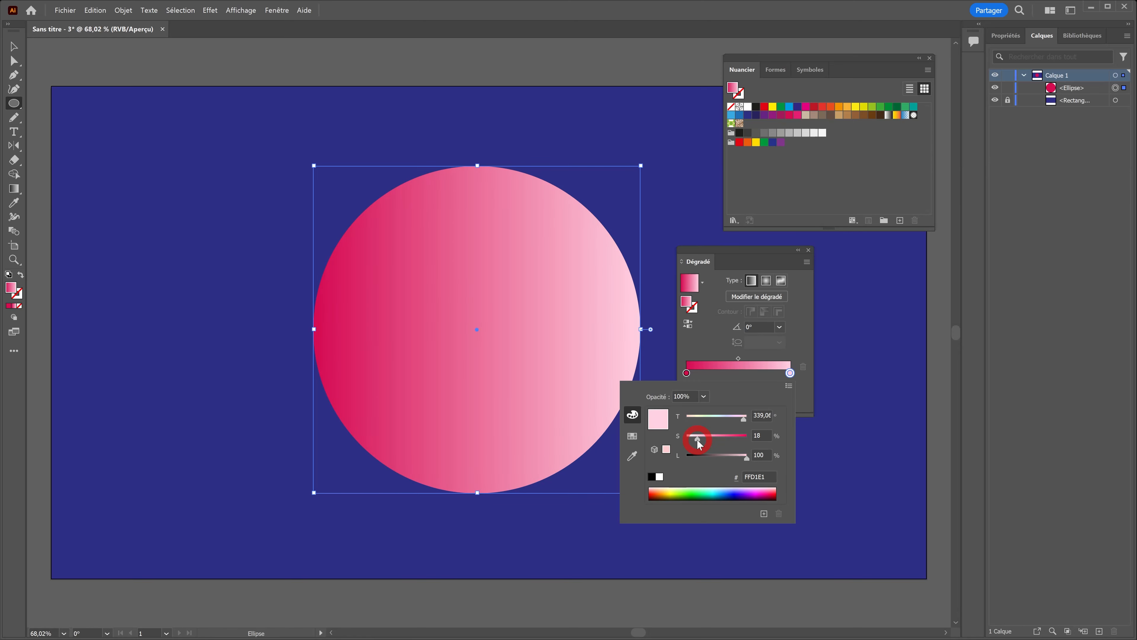
pyautogui.click(704, 353)
# Make the circle's gradient radial and reverse it so the pale pink is at the centre and crimson at the edge
pyautogui.click(766, 280)
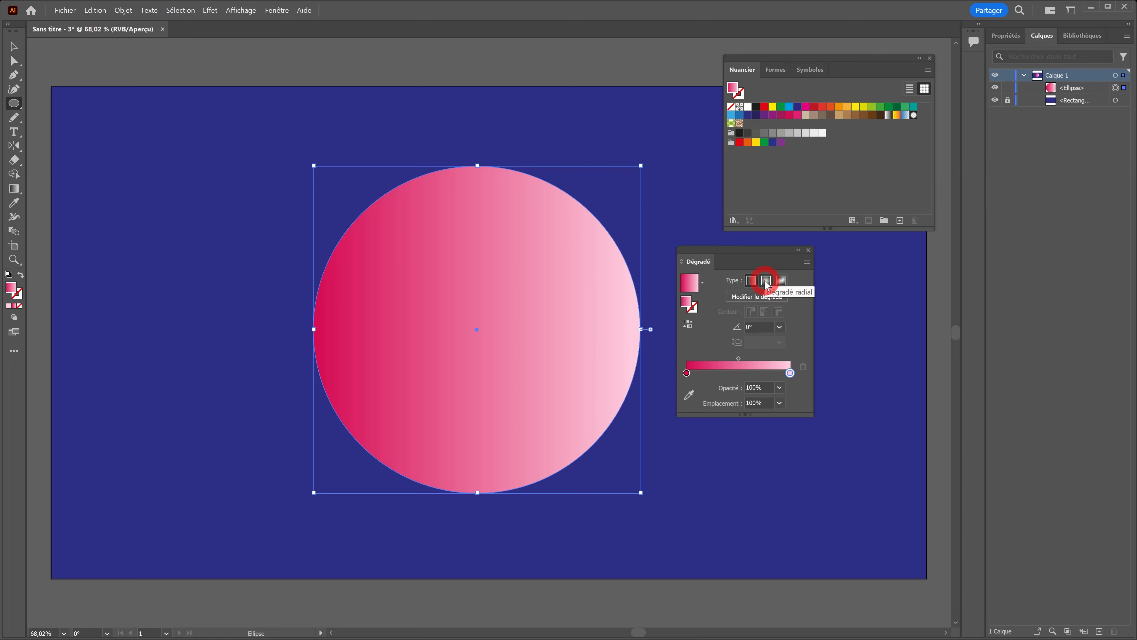
pyautogui.click(766, 280)
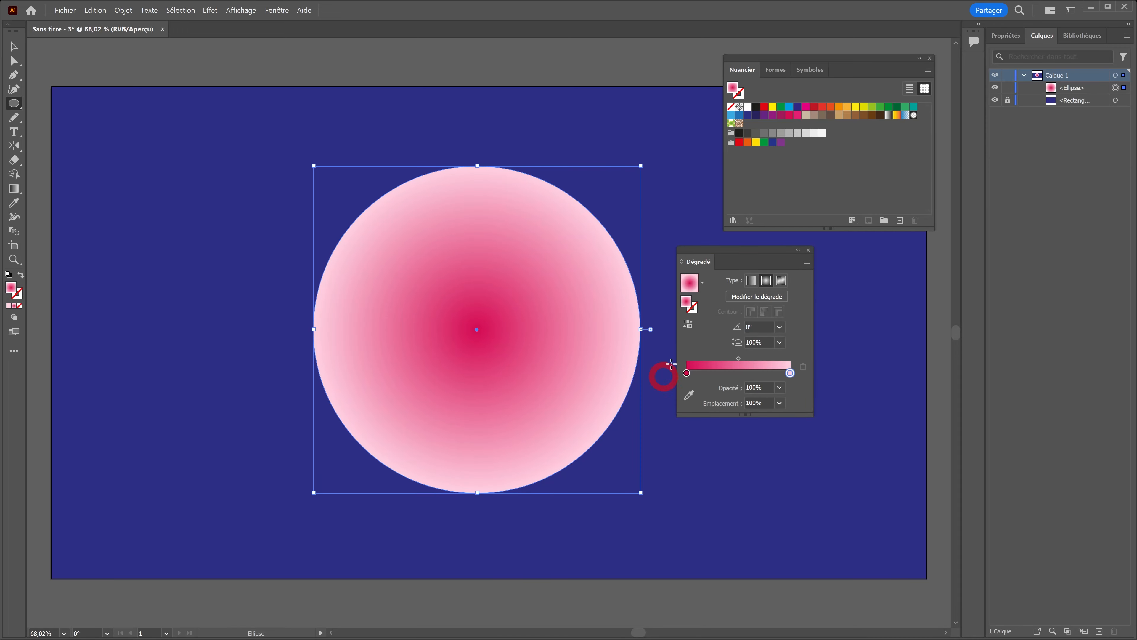
pyautogui.click(689, 325)
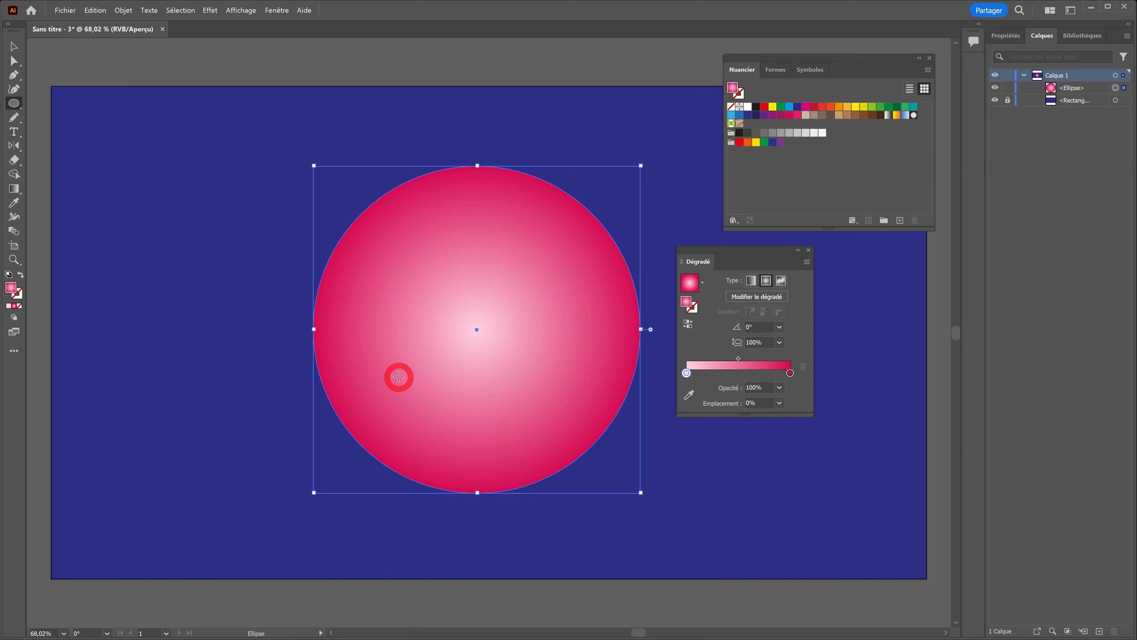
# Move the gradient's highlight to the circle's upper left and angle it at about -41.5° toward the lower right
pyautogui.click(14, 190)
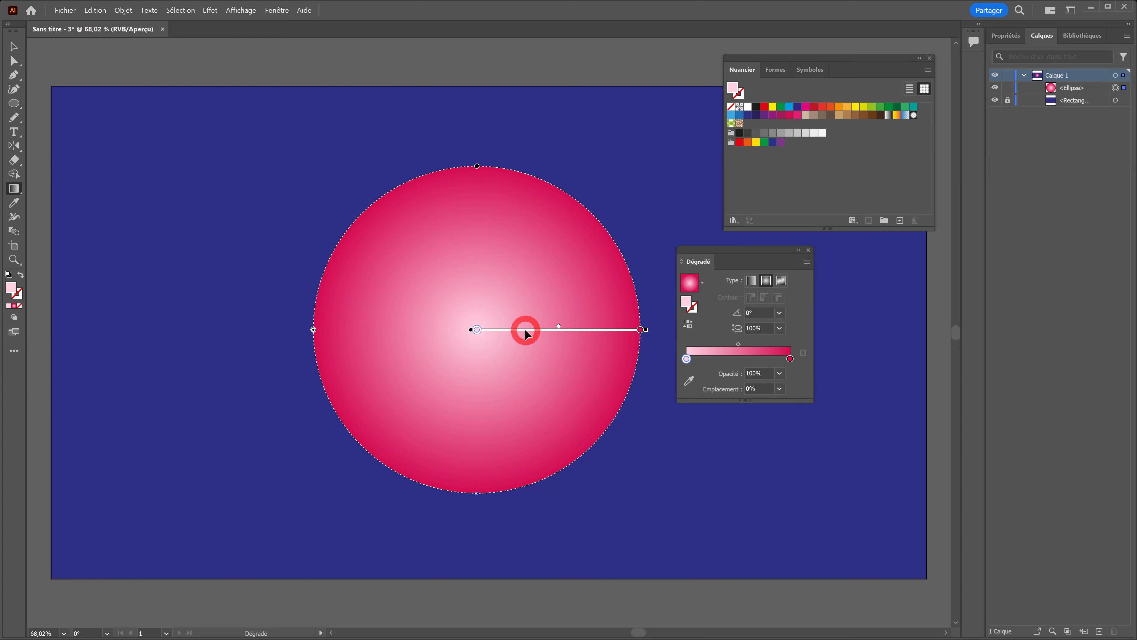
pyautogui.moveTo(526, 331)
pyautogui.mouseDown()
pyautogui.moveTo(469, 305)
pyautogui.moveTo(456, 261)
pyautogui.mouseUp()
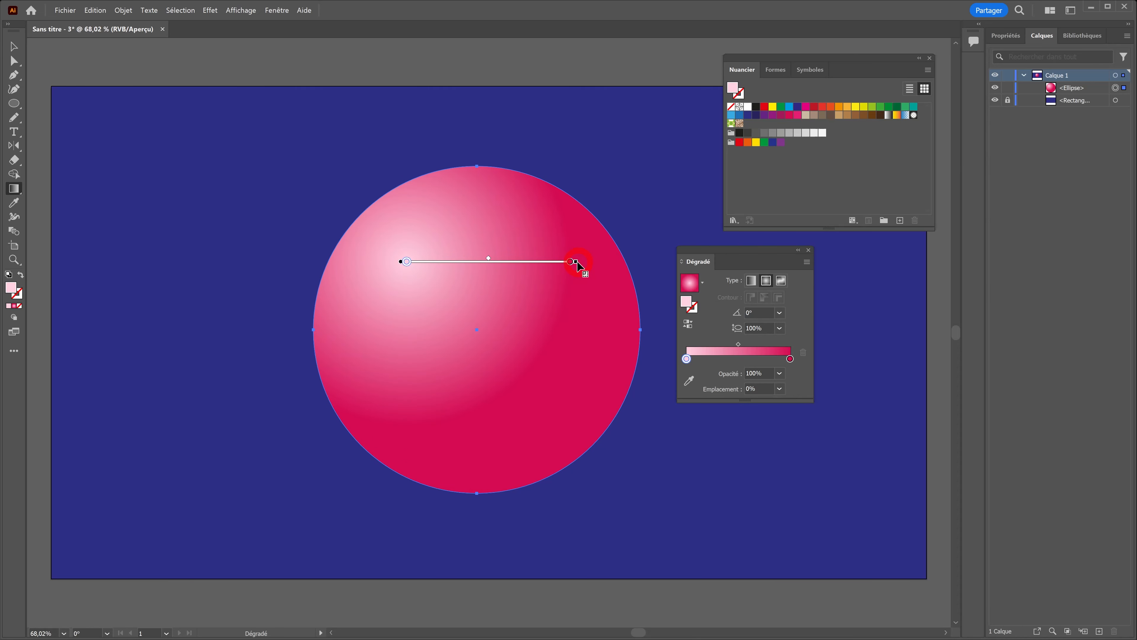
pyautogui.moveTo(581, 262)
pyautogui.mouseDown()
pyautogui.moveTo(551, 351)
pyautogui.moveTo(526, 372)
pyautogui.moveTo(606, 455)
pyautogui.moveTo(437, 276)
pyautogui.moveTo(574, 425)
pyautogui.moveTo(520, 358)
pyautogui.mouseUp()
pyautogui.click(13, 46)
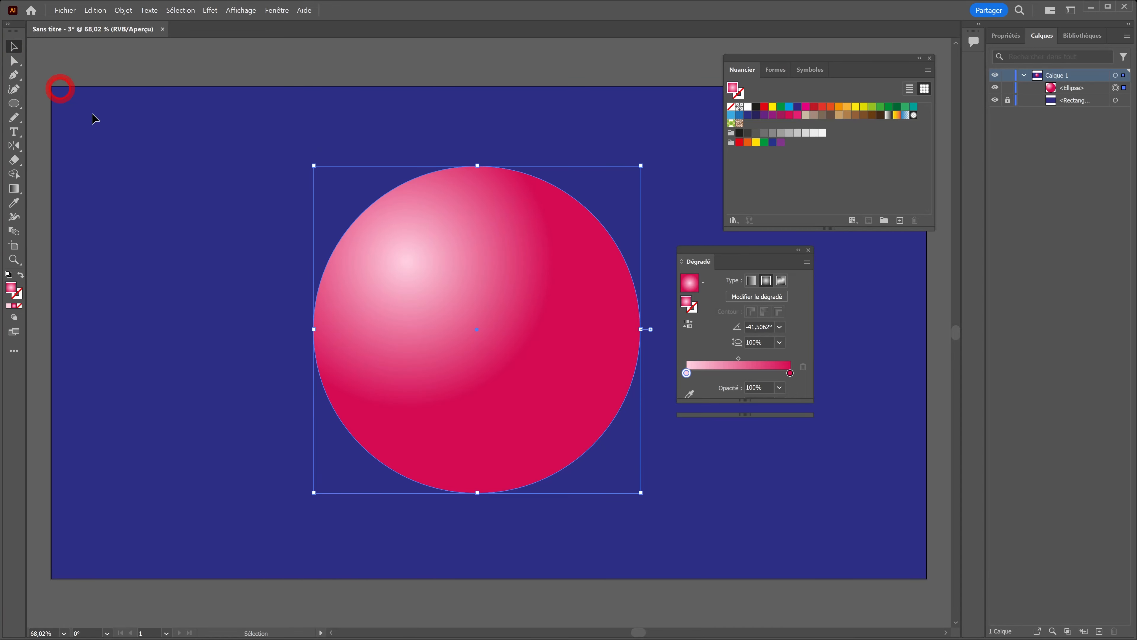
# Move the crimson end stop of the circle's gradient to about 56%
pyautogui.click(94, 115)
pyautogui.scroll(-4, 563, 304)
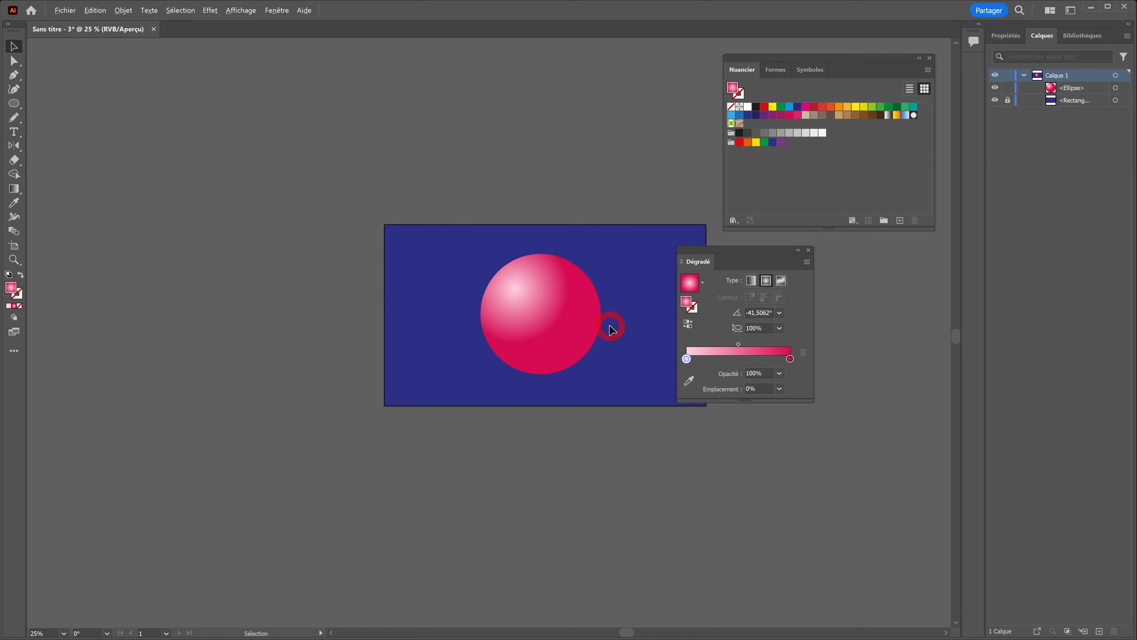
pyautogui.scroll(3, 604, 320)
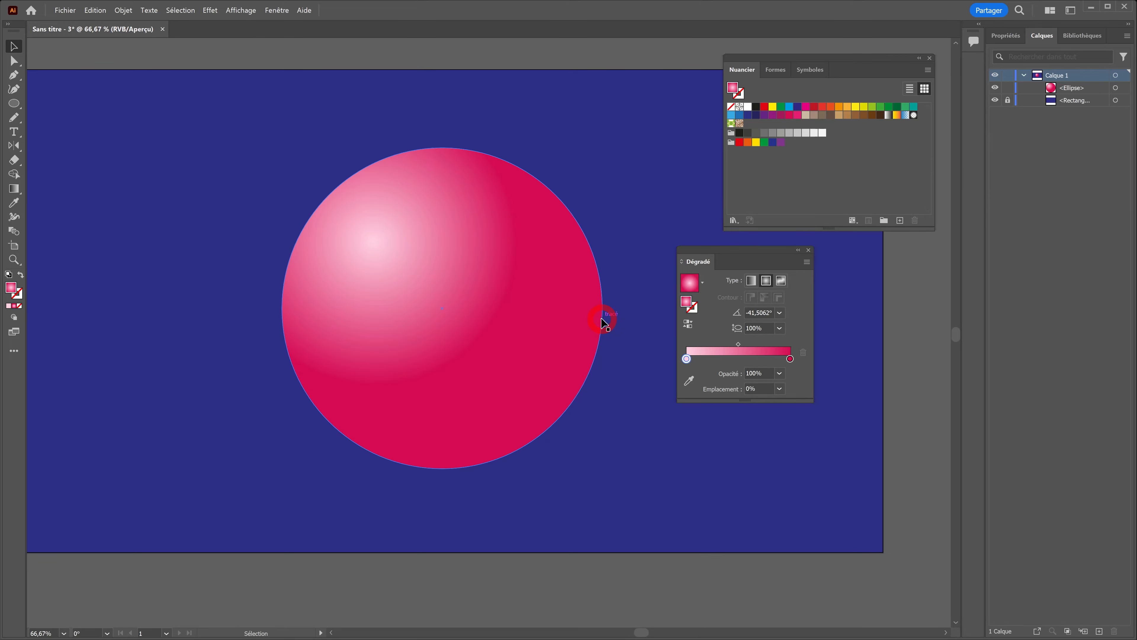
pyautogui.click(444, 312)
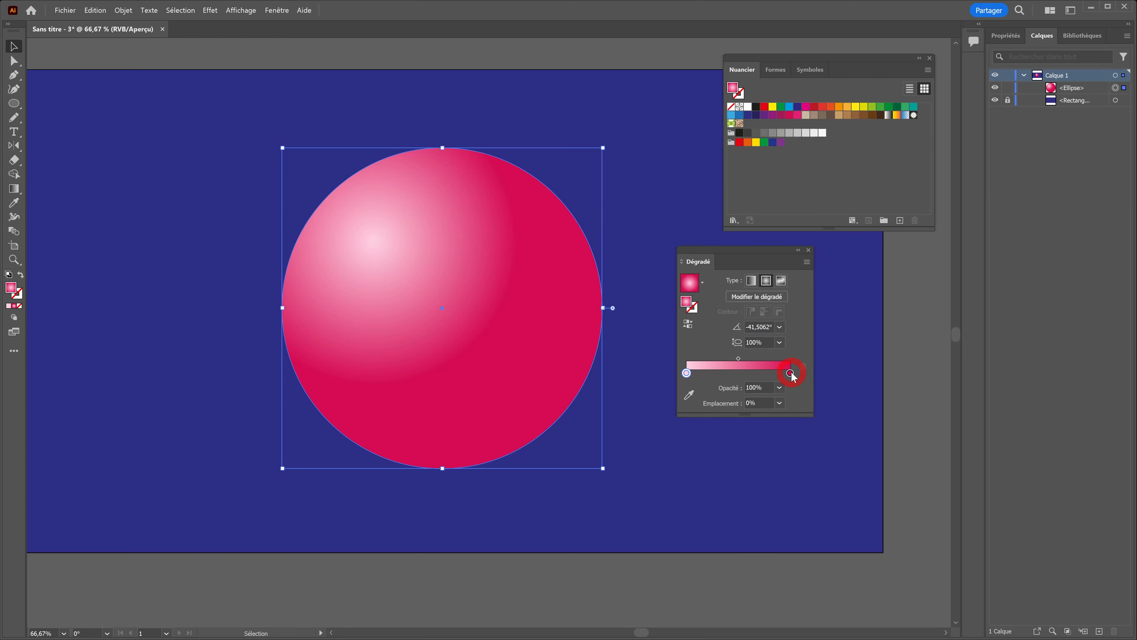
pyautogui.moveTo(790, 373); pyautogui.dragTo(745, 374)
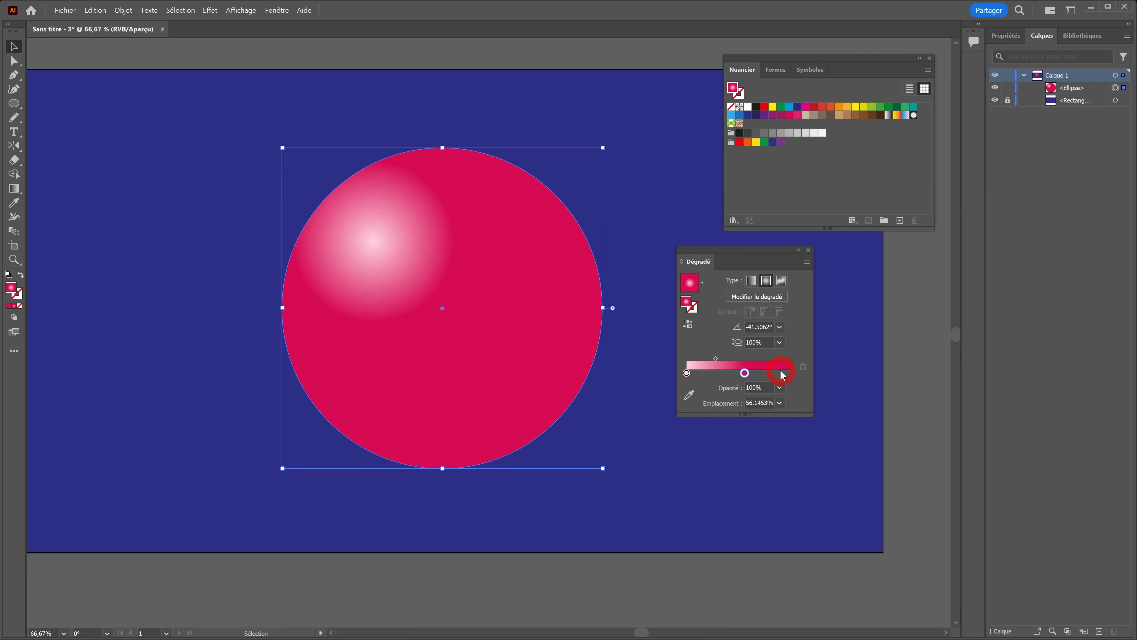
# Add a dark crimson A10039 stop at the end of the circle's gradient, using 100% saturation and about 63% luminosity
pyautogui.moveTo(778, 373); pyautogui.dragTo(790, 375)
pyautogui.doubleClick(790, 374)
pyautogui.moveTo(737, 455); pyautogui.dragTo(752, 437)
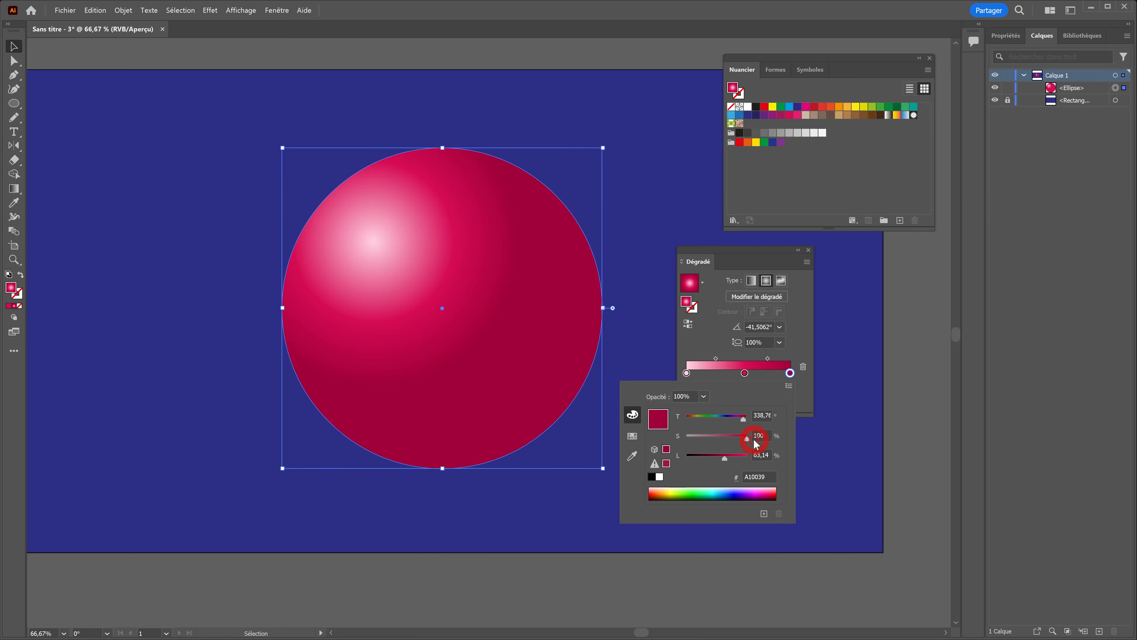
pyautogui.click(757, 254)
# Stretch the circle's gradient further toward its lower right at about -40.6°, and shift the circle slightly down
pyautogui.click(14, 188)
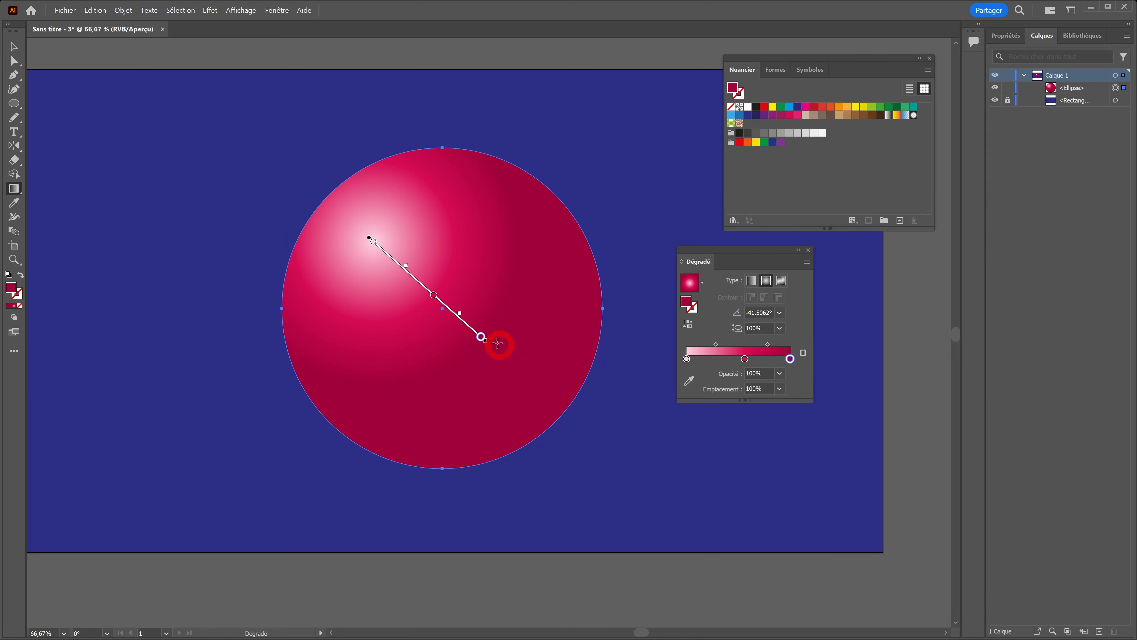
pyautogui.moveTo(490, 342); pyautogui.dragTo(525, 371)
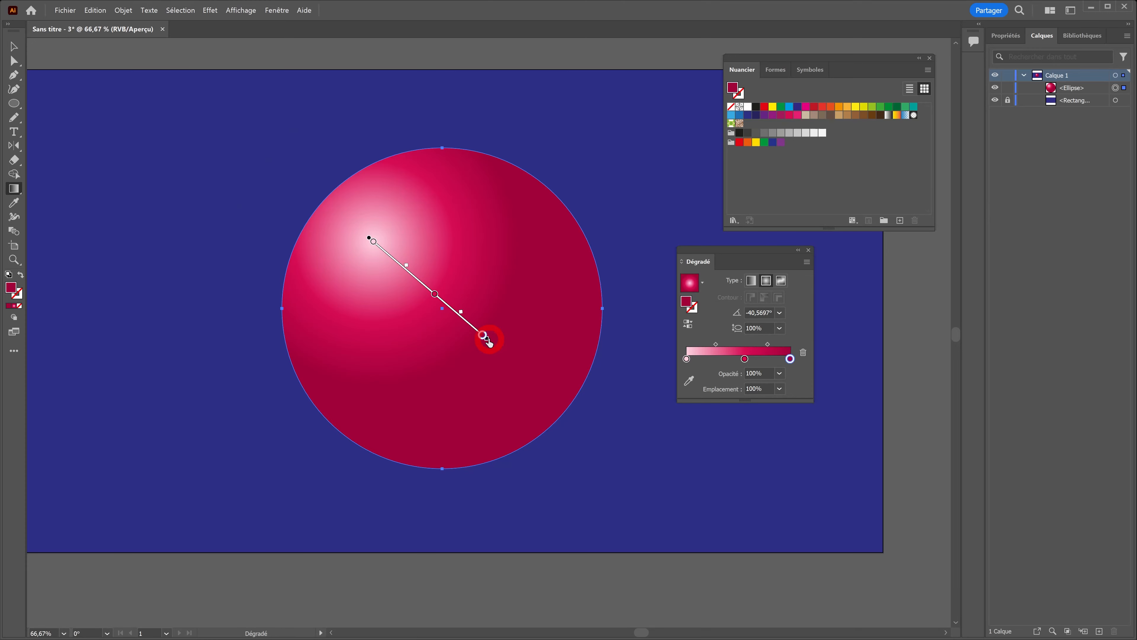
pyautogui.press('v')
pyautogui.click(588, 234)
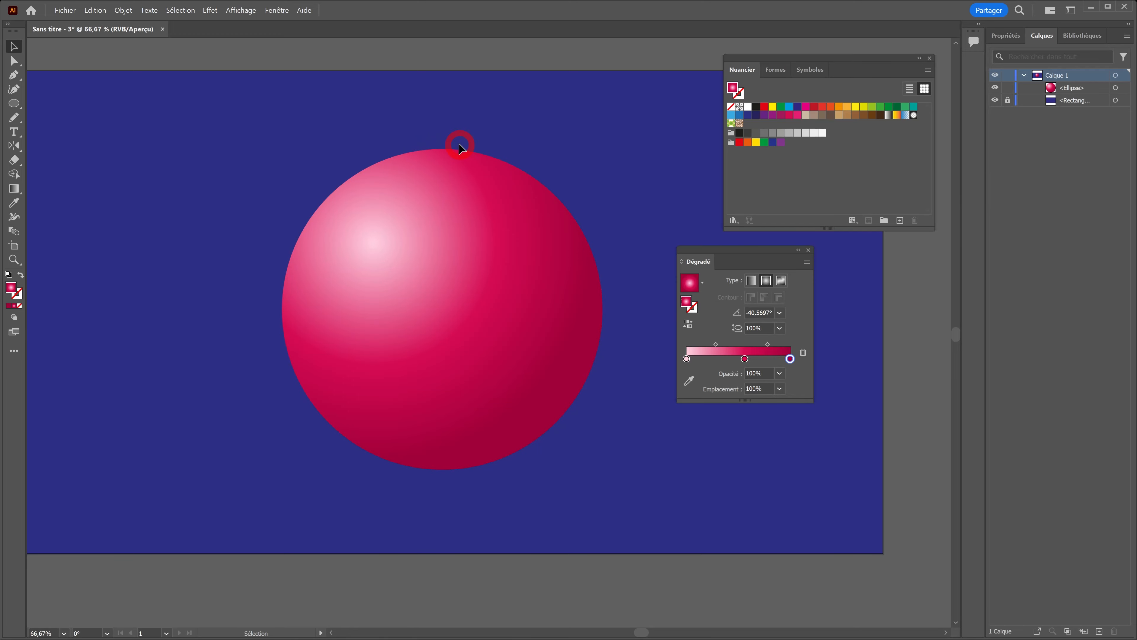
pyautogui.moveTo(447, 245); pyautogui.dragTo(448, 281)
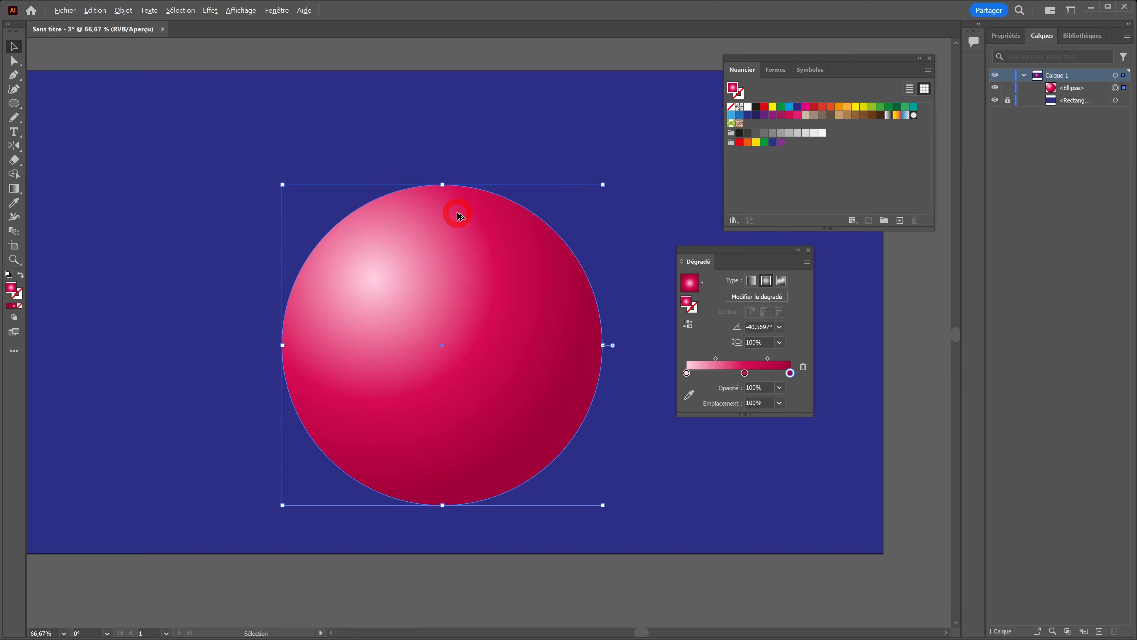
# Draw a rectangle about 93 x 107 px overlapping the top of the circle
pyautogui.scroll(2, 459, 217)
pyautogui.click(12, 103)
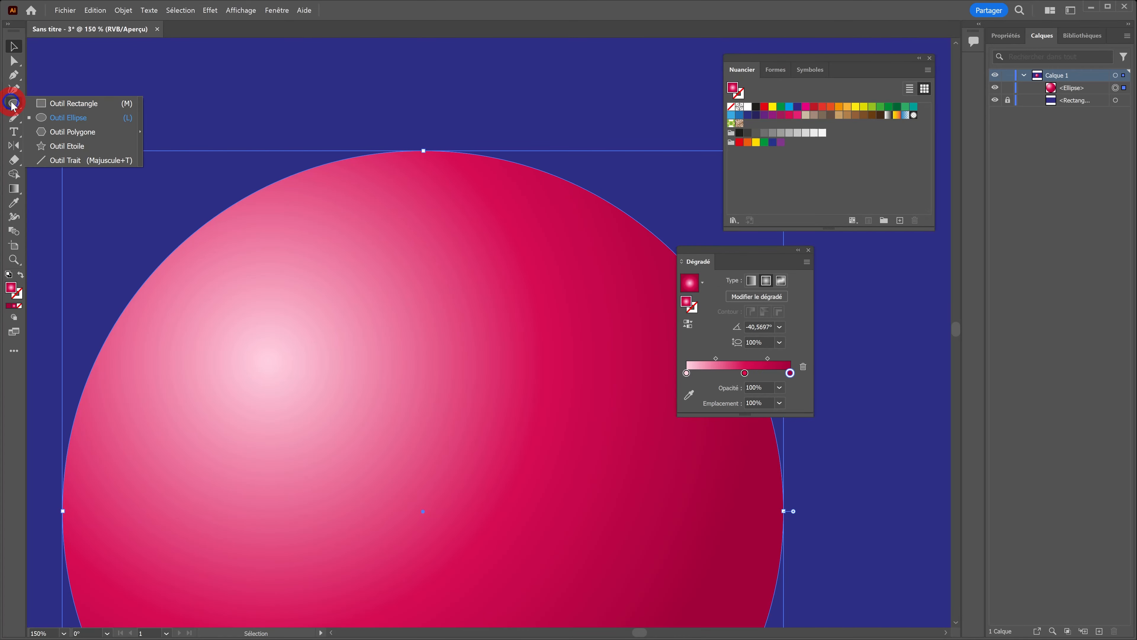
pyautogui.click(54, 103)
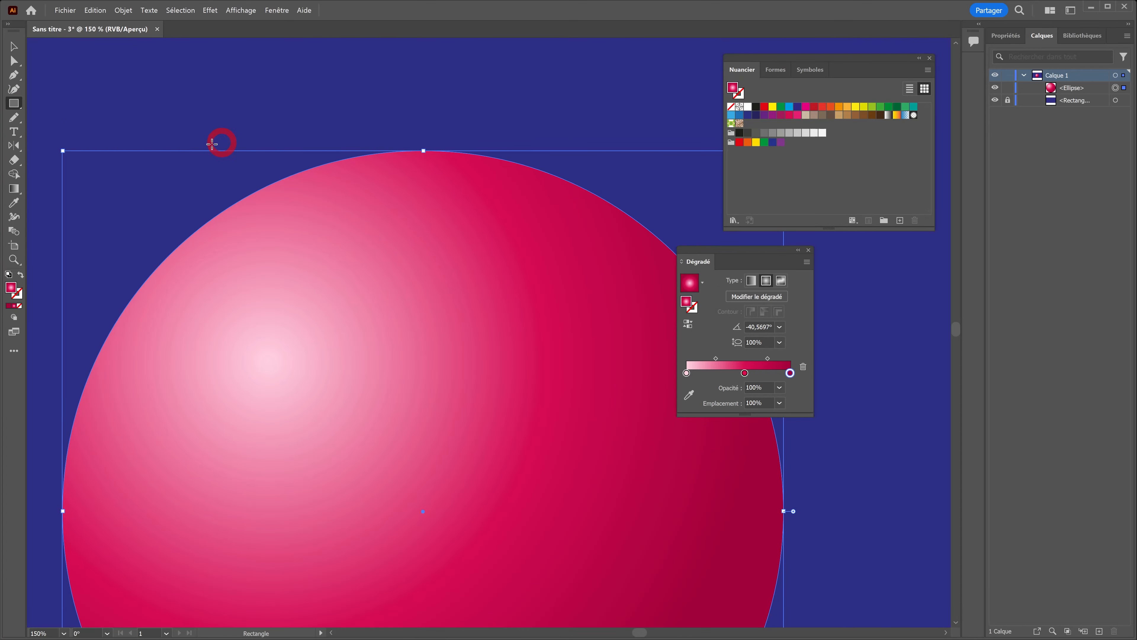
pyautogui.click(13, 292)
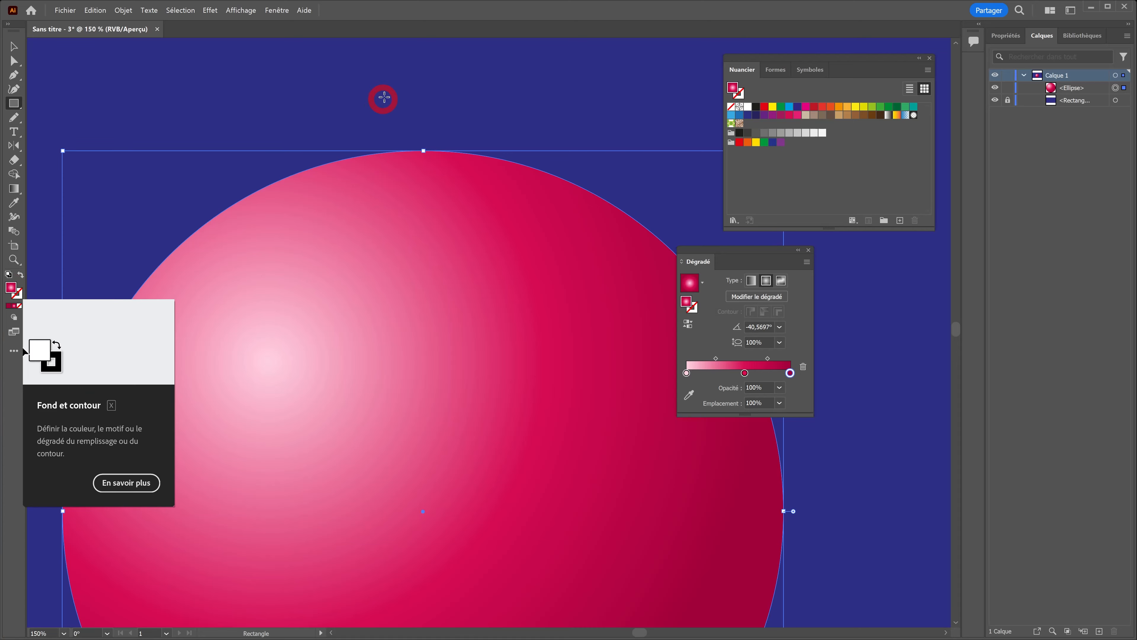
pyautogui.moveTo(384, 80); pyautogui.dragTo(478, 188)
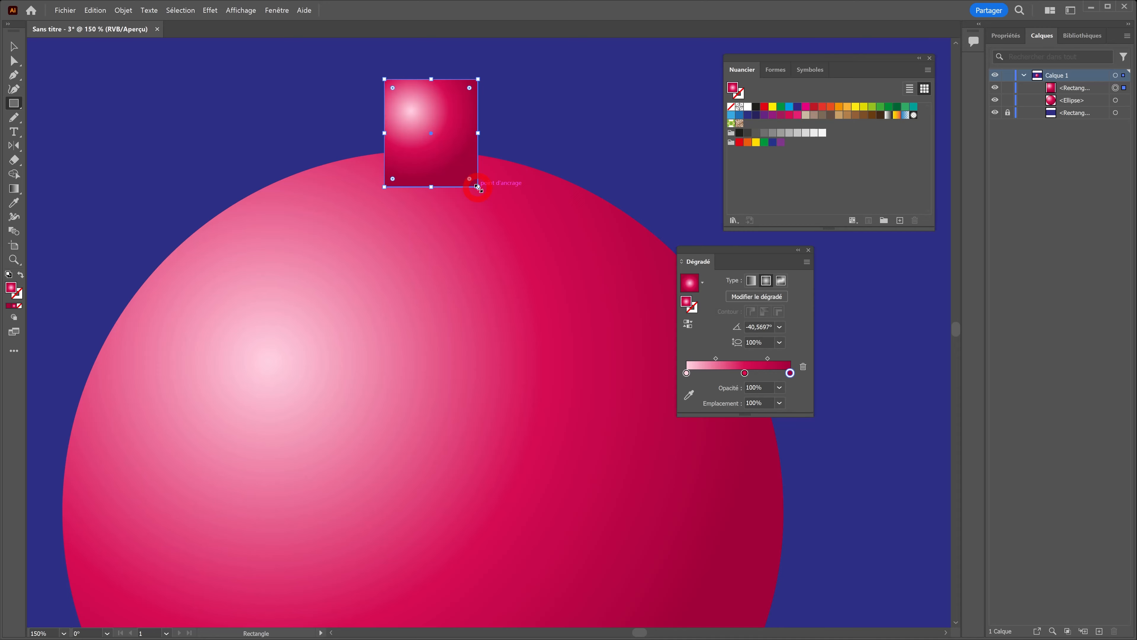
# Make the rectangle's gradient linear and place the rectangle behind the circle
pyautogui.moveTo(729, 249); pyautogui.dragTo(628, 58)
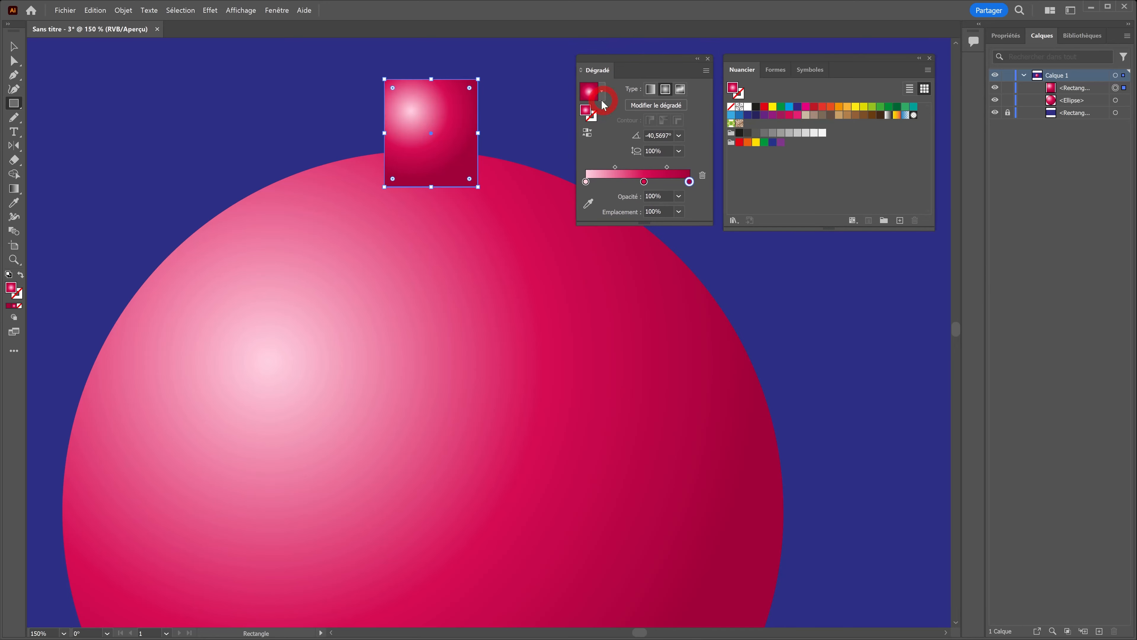
pyautogui.click(650, 89)
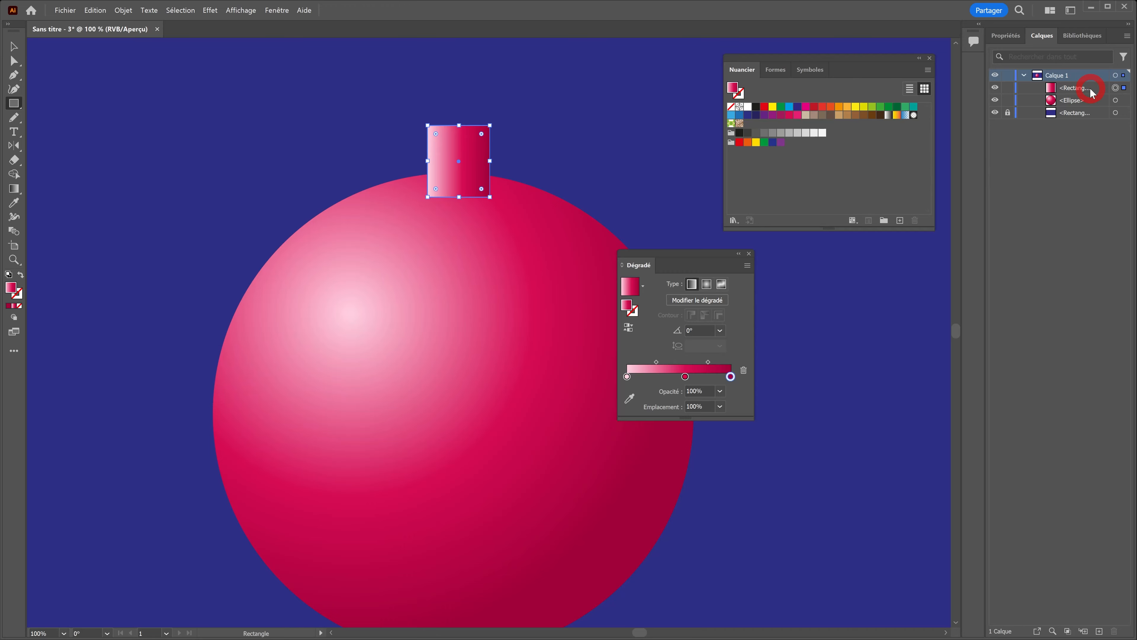
pyautogui.moveTo(1090, 89); pyautogui.dragTo(1091, 103)
pyautogui.press('v')
# Centre the rectangle horizontally on the circle, using the circle as the key object
pyautogui.scroll(1, 461, 146)
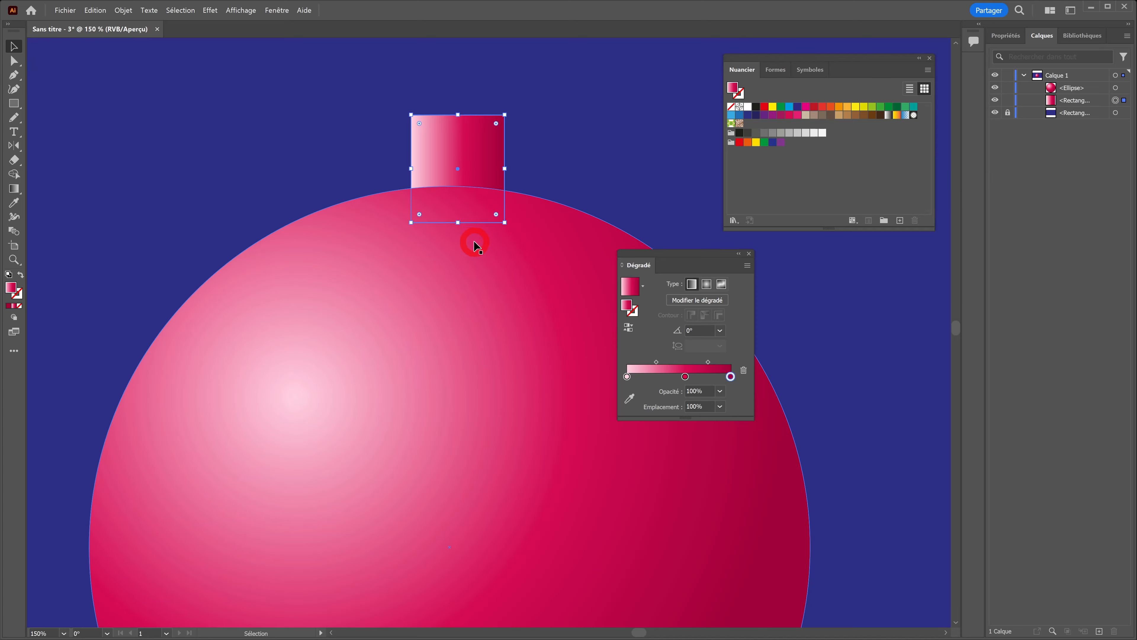
pyautogui.keyDown('shift'); pyautogui.click(487, 265); pyautogui.keyUp('shift')
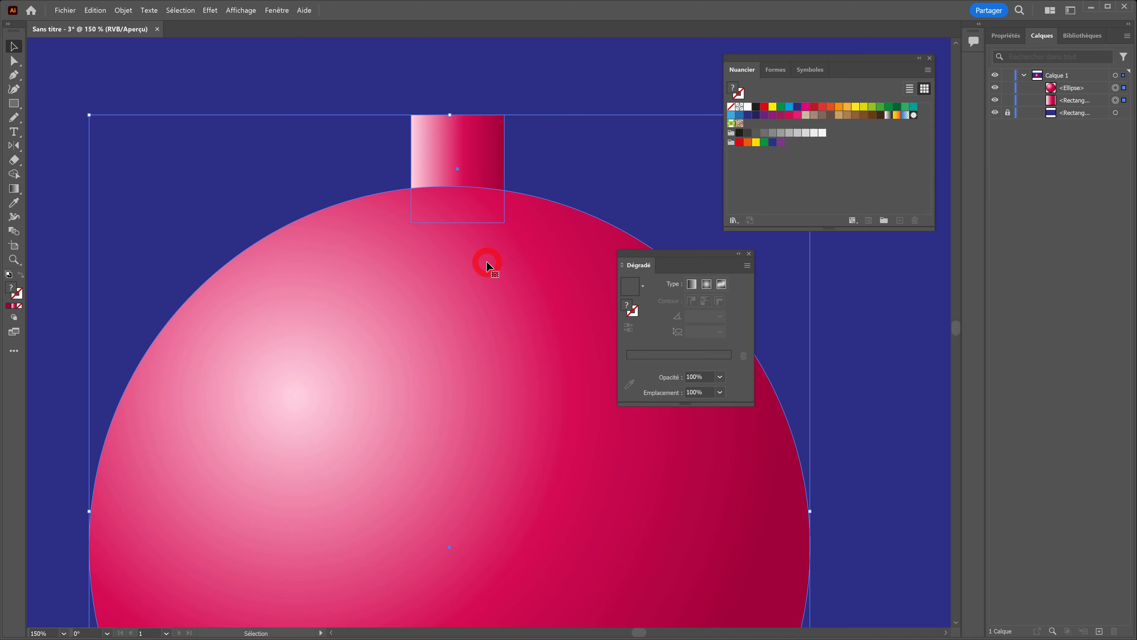
pyautogui.click(488, 265)
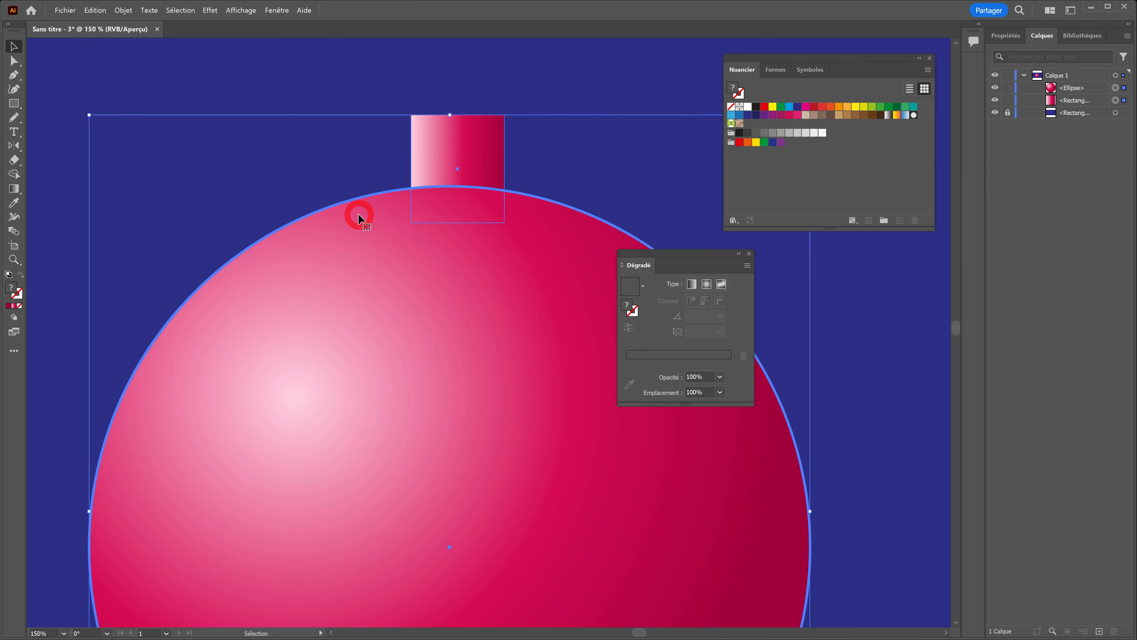
pyautogui.click(463, 111)
pyautogui.click(458, 144)
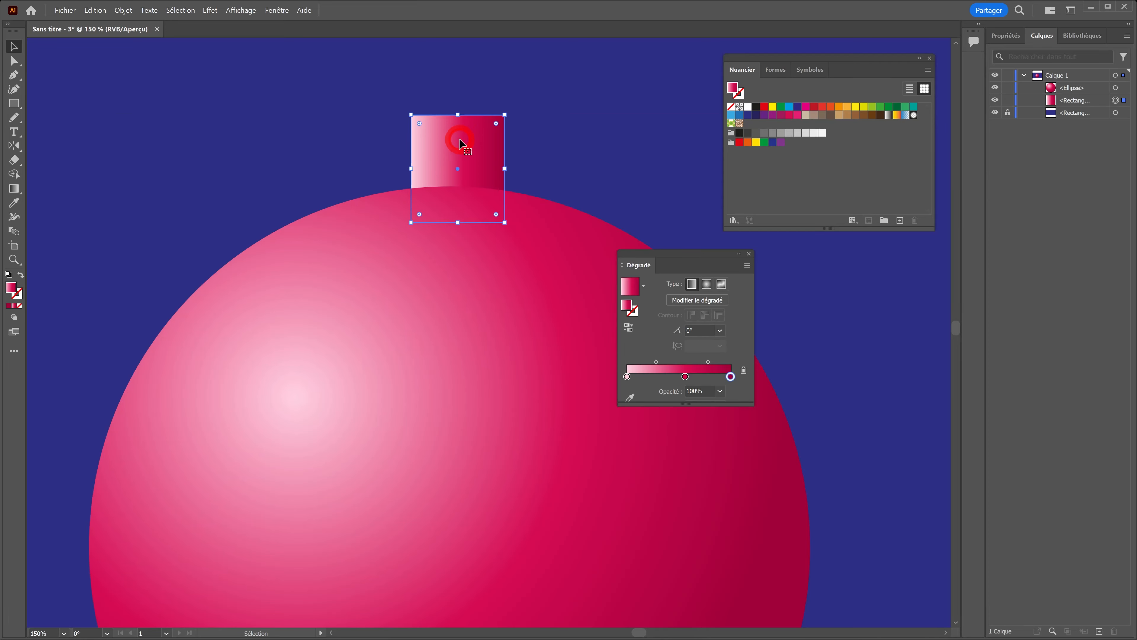
pyautogui.keyDown('shift'); pyautogui.click(374, 239); pyautogui.keyUp('shift')
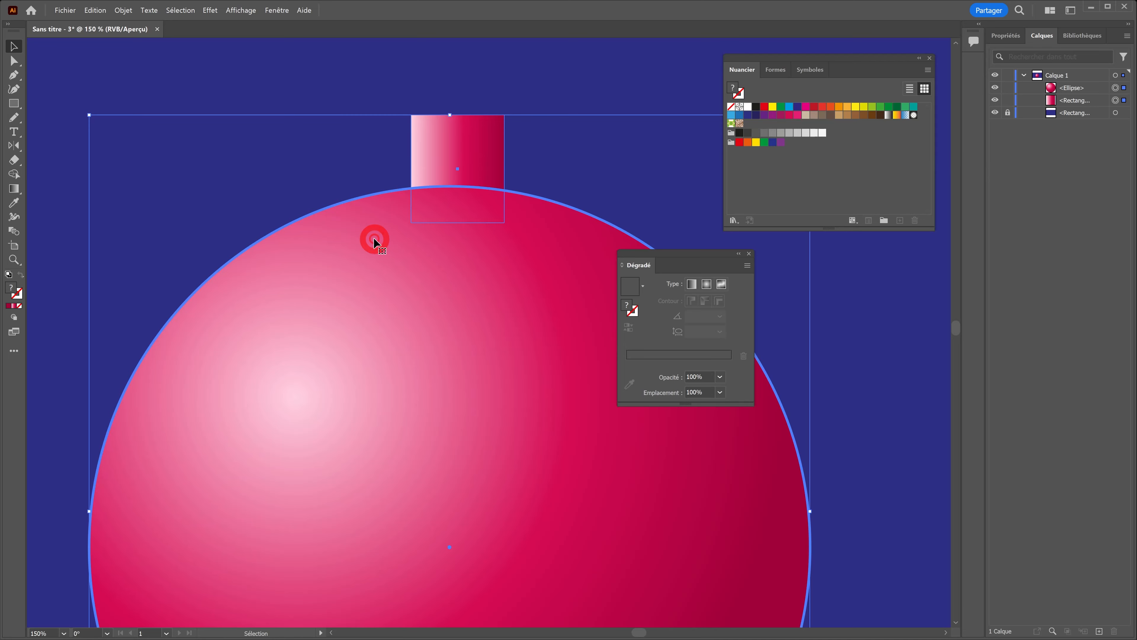
pyautogui.click(1007, 35)
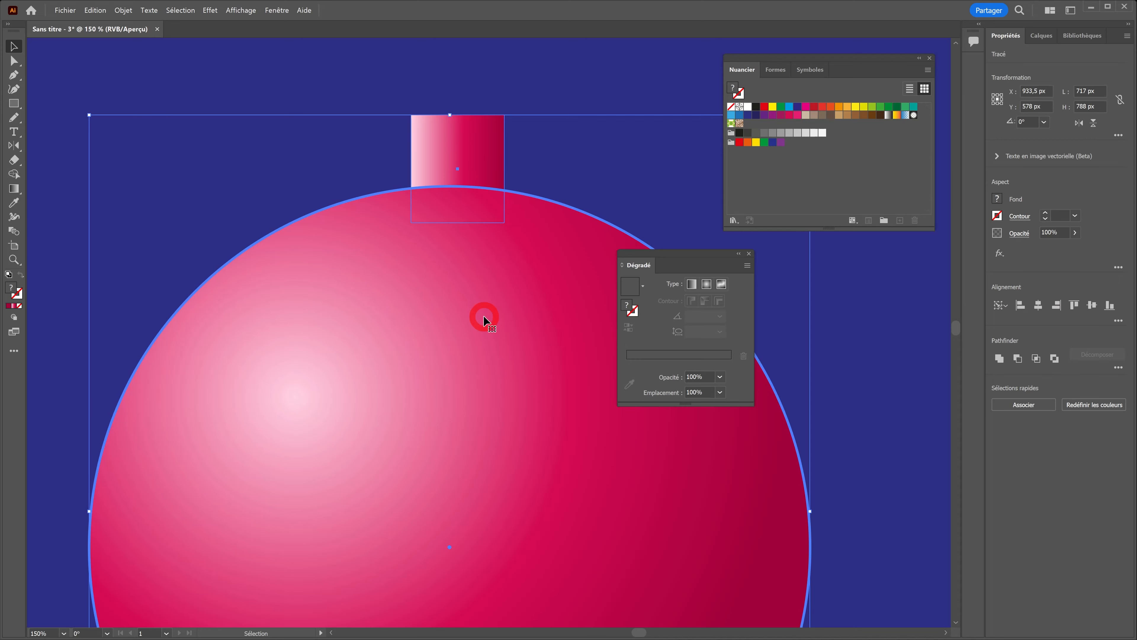
pyautogui.click(1038, 305)
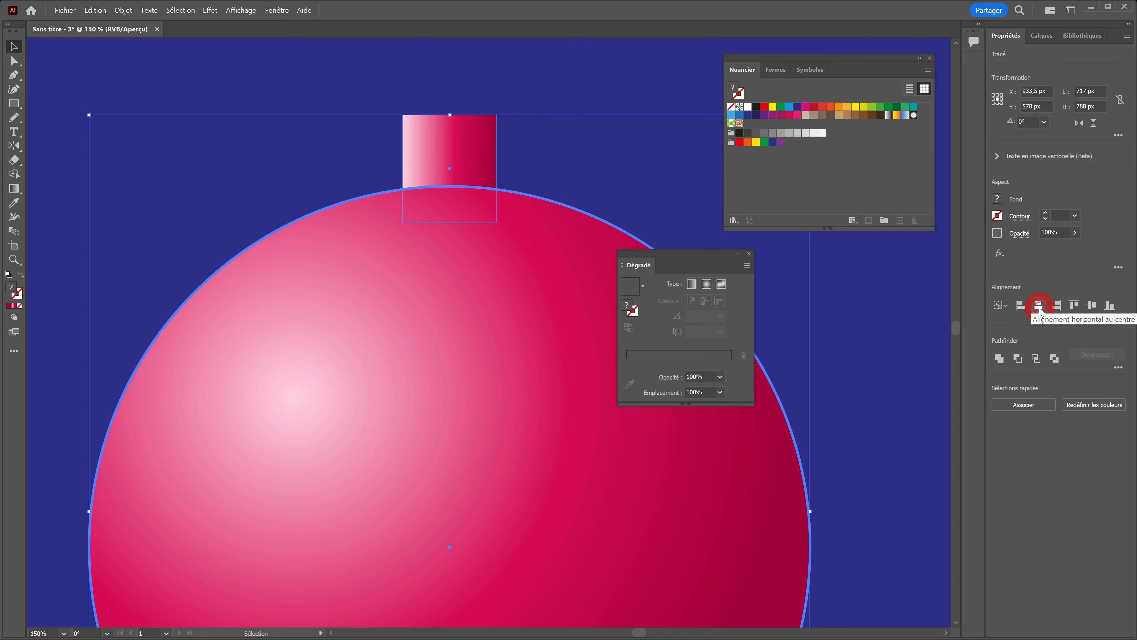
# Shrink the rectangle around its centre to 79 x 57 px
pyautogui.click(500, 312)
pyautogui.click(469, 174)
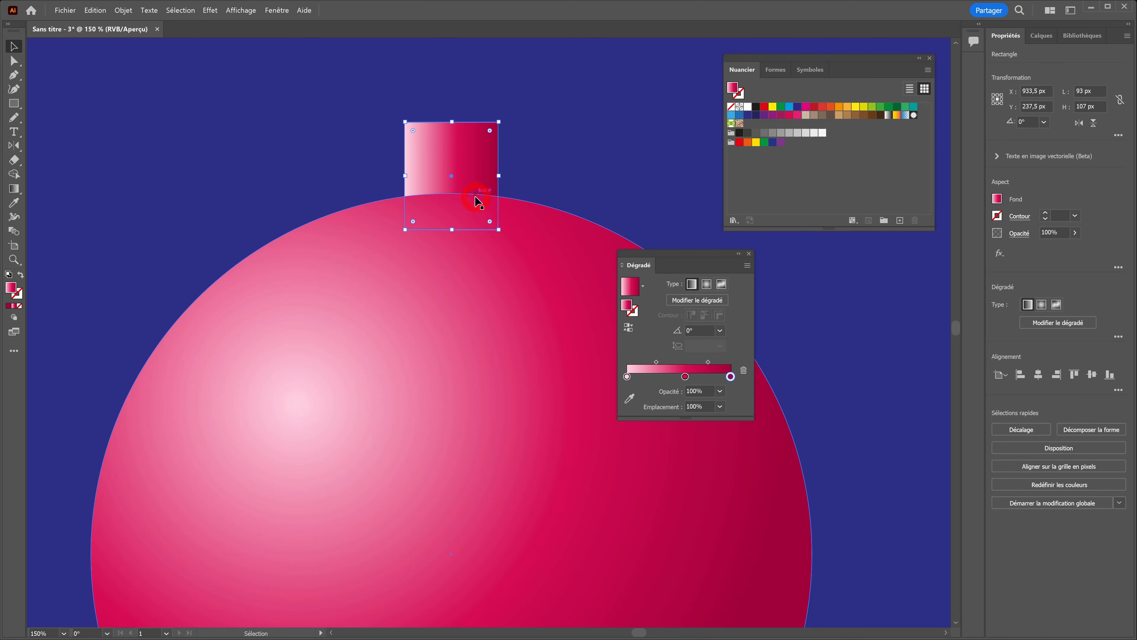
pyautogui.moveTo(500, 122); pyautogui.dragTo(491, 148)
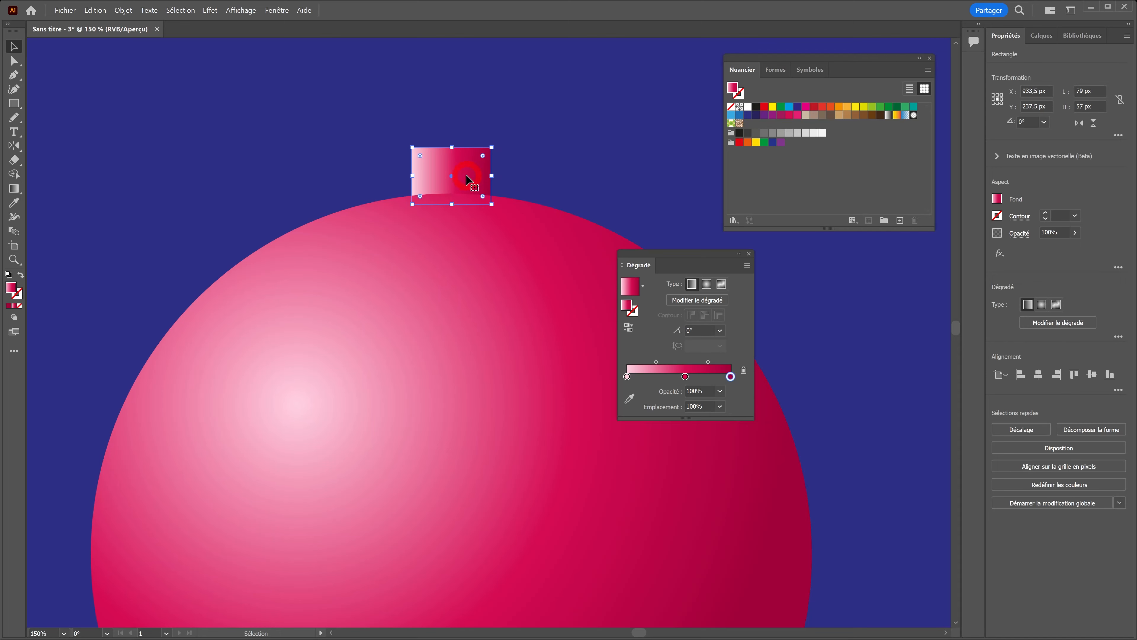
# Paste a copy of the rectangle in front, raise it above the circle and make it slightly wider than the original
pyautogui.click(95, 10)
pyautogui.click(117, 63)
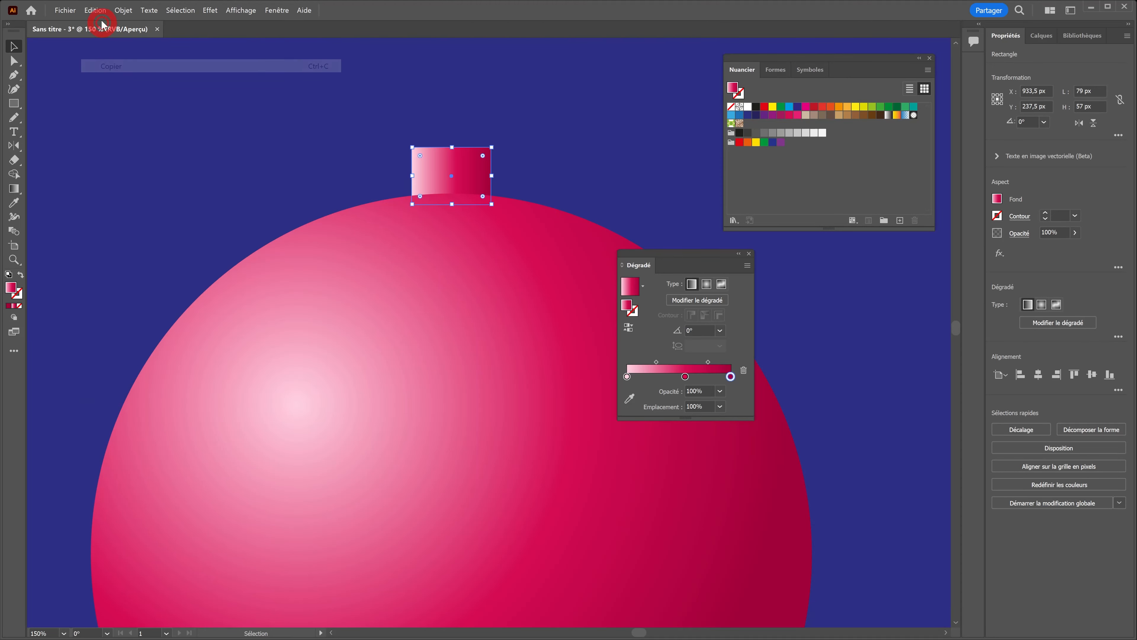
pyautogui.click(99, 13)
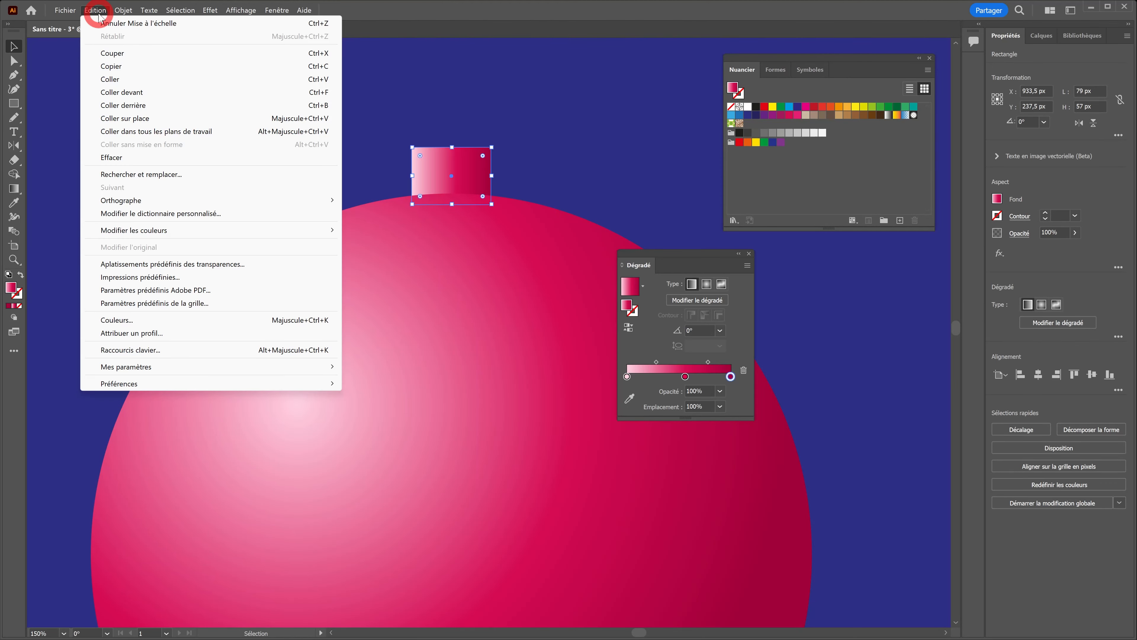
pyautogui.click(118, 92)
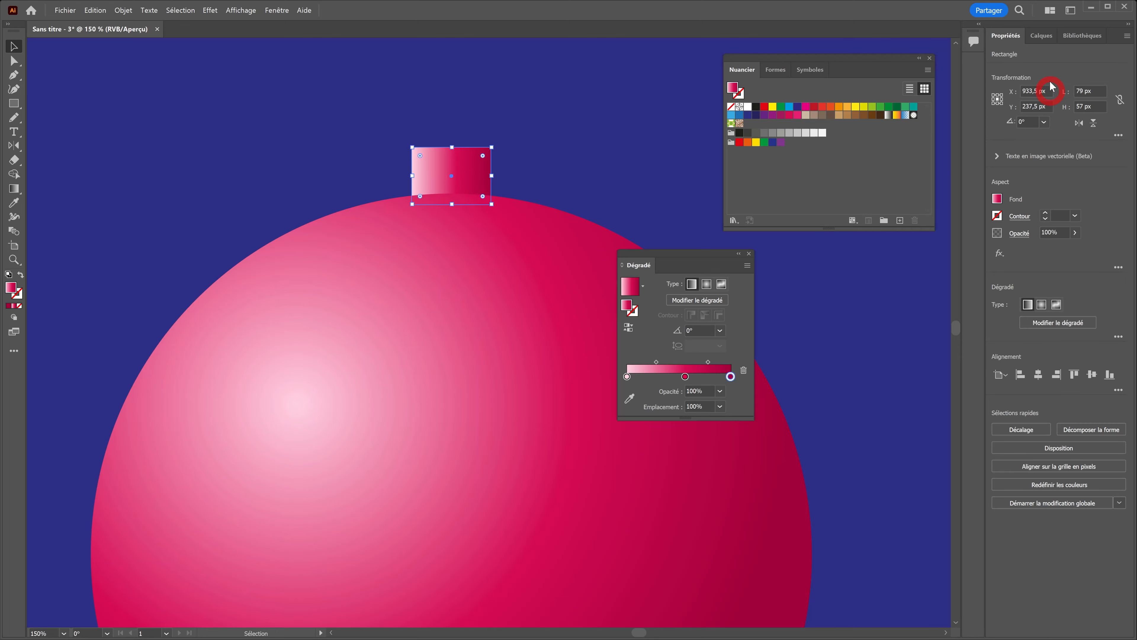
pyautogui.click(1042, 36)
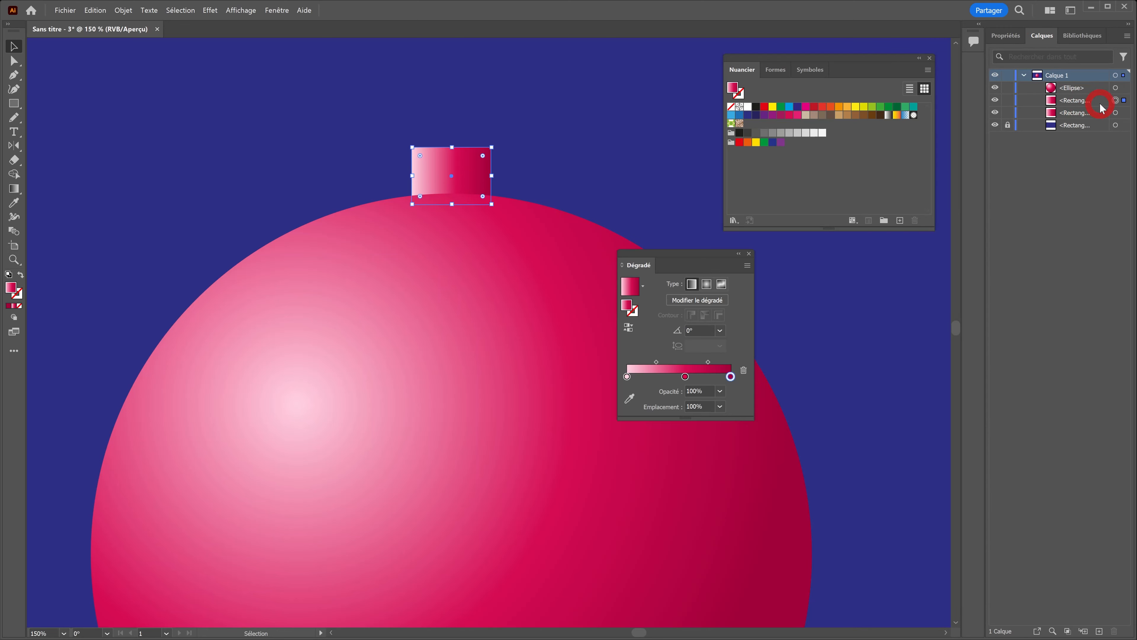
pyautogui.moveTo(471, 179)
pyautogui.mouseDown()
pyautogui.moveTo(469, 167)
pyautogui.moveTo(452, 180)
pyautogui.mouseUp()
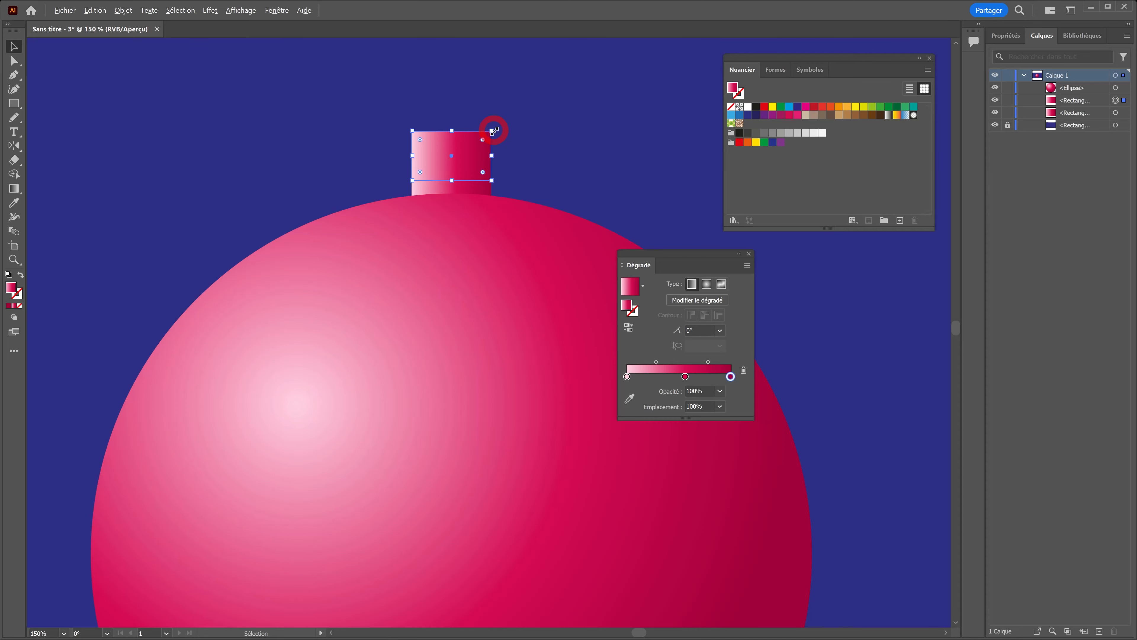
pyautogui.moveTo(495, 131); pyautogui.dragTo(499, 127)
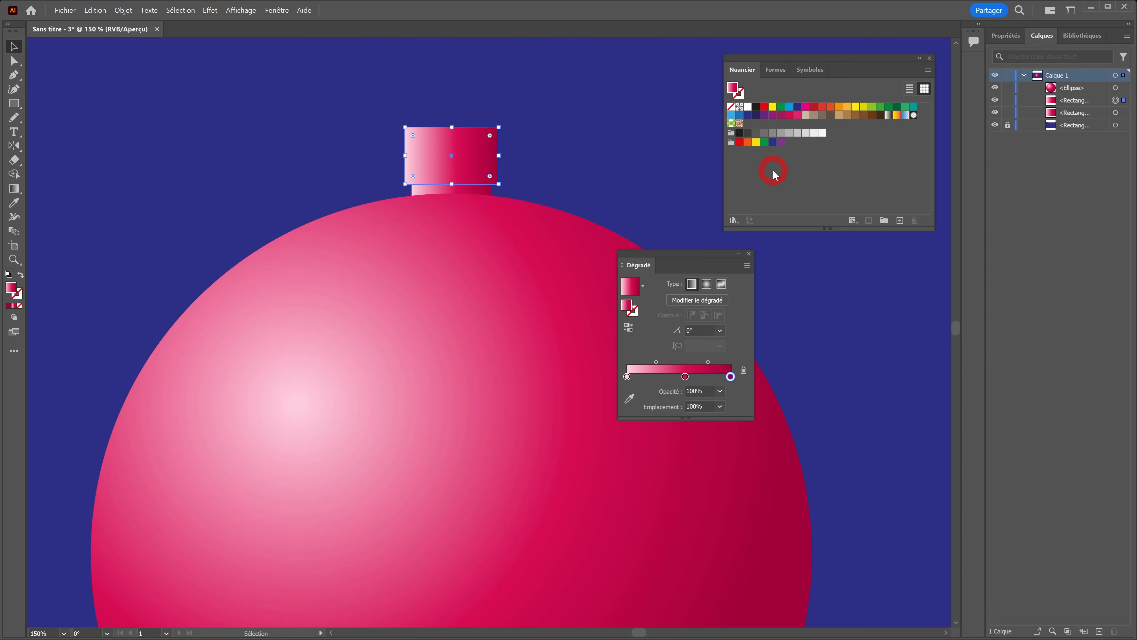
# Fill the upper rectangle with the Cuivre gradient from the Métaux gradient library
pyautogui.click(734, 220)
pyautogui.click(763, 329)
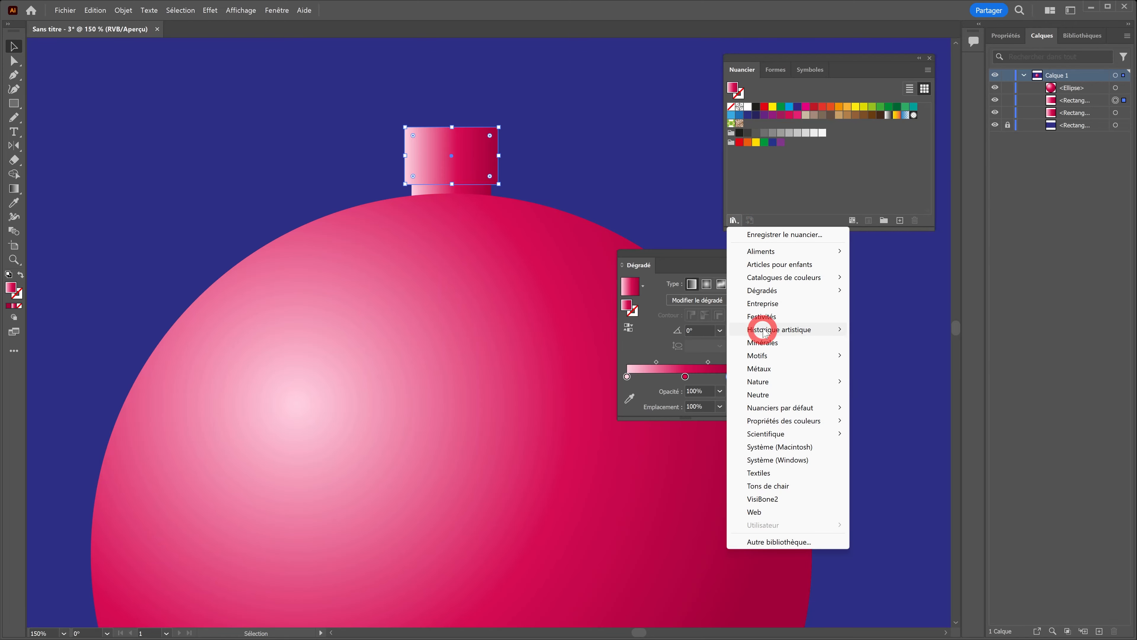
pyautogui.click(764, 290)
pyautogui.click(906, 421)
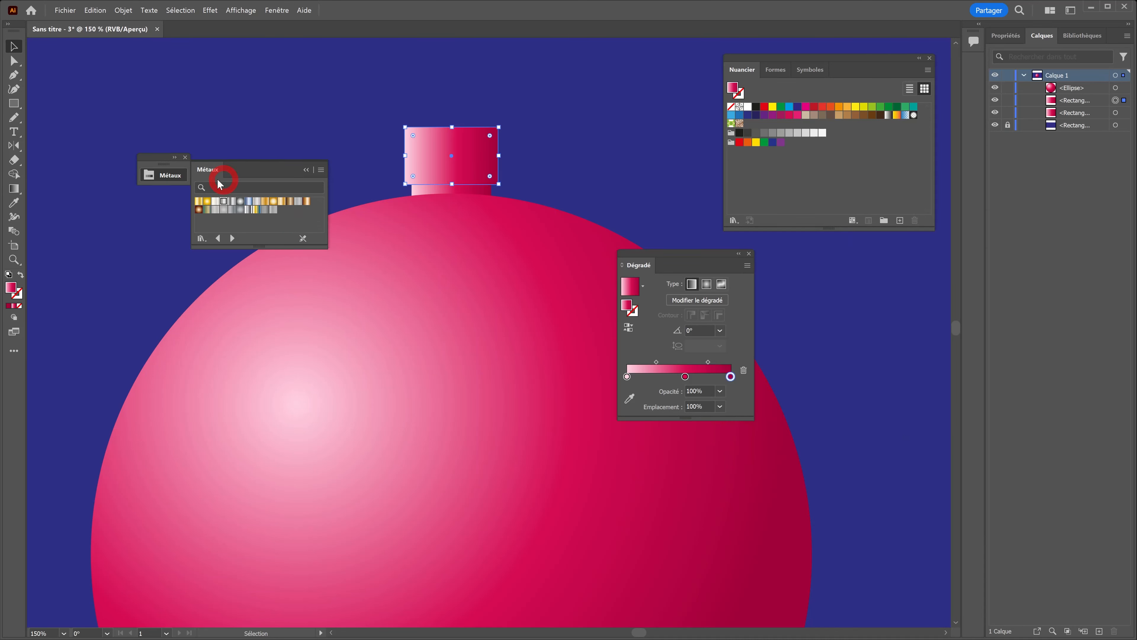
pyautogui.moveTo(219, 183); pyautogui.dragTo(169, 105)
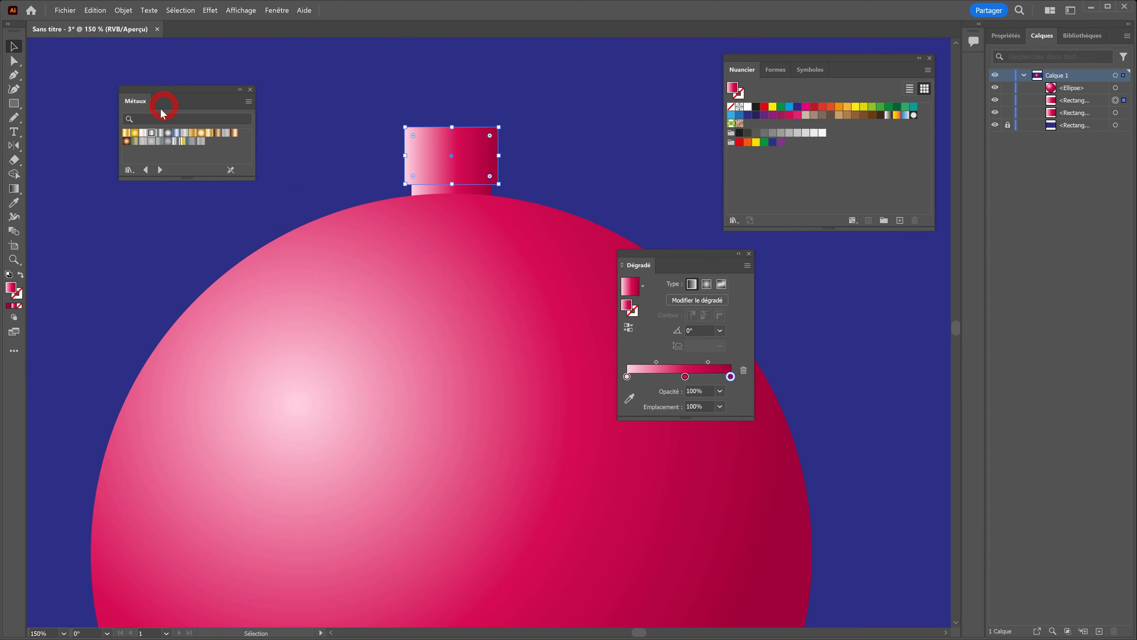
pyautogui.click(234, 132)
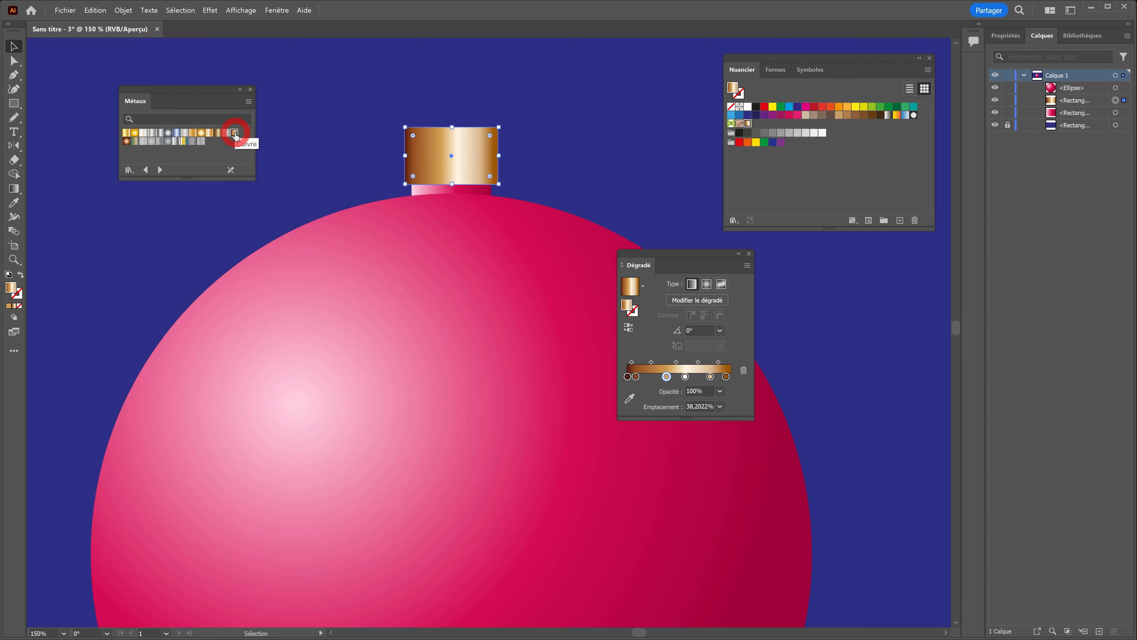
# Reposition the colour stops of the upper rectangle's copper gradient, shifting its highlight off-centre to the left and the last brown stop to about 87%
pyautogui.click(15, 190)
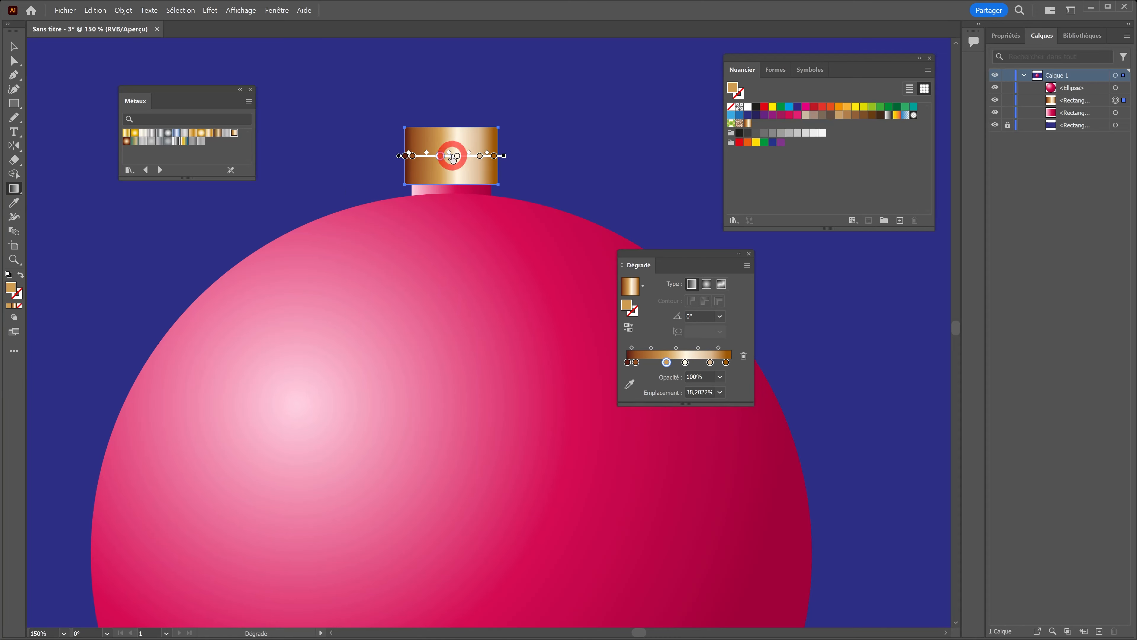
pyautogui.moveTo(452, 156)
pyautogui.mouseDown()
pyautogui.moveTo(406, 157)
pyautogui.moveTo(498, 157)
pyautogui.mouseUp()
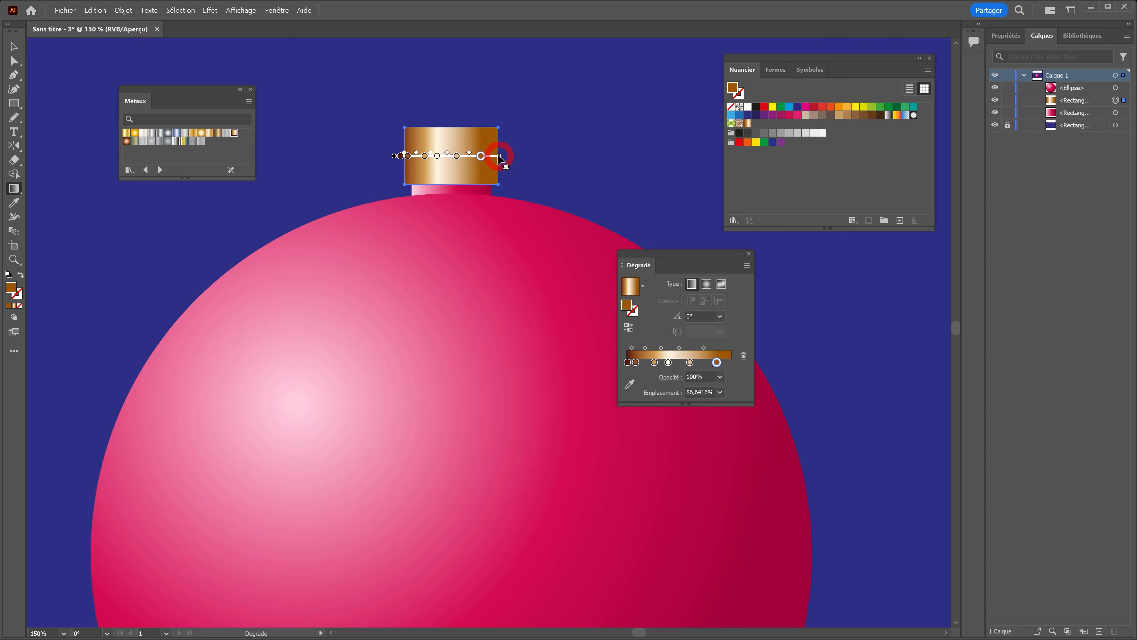
pyautogui.press('v')
pyautogui.click(391, 97)
# Flare the base of the lower crimson rectangle symmetrically with the perspective distortion of the Free Transform tool
pyautogui.click(478, 196)
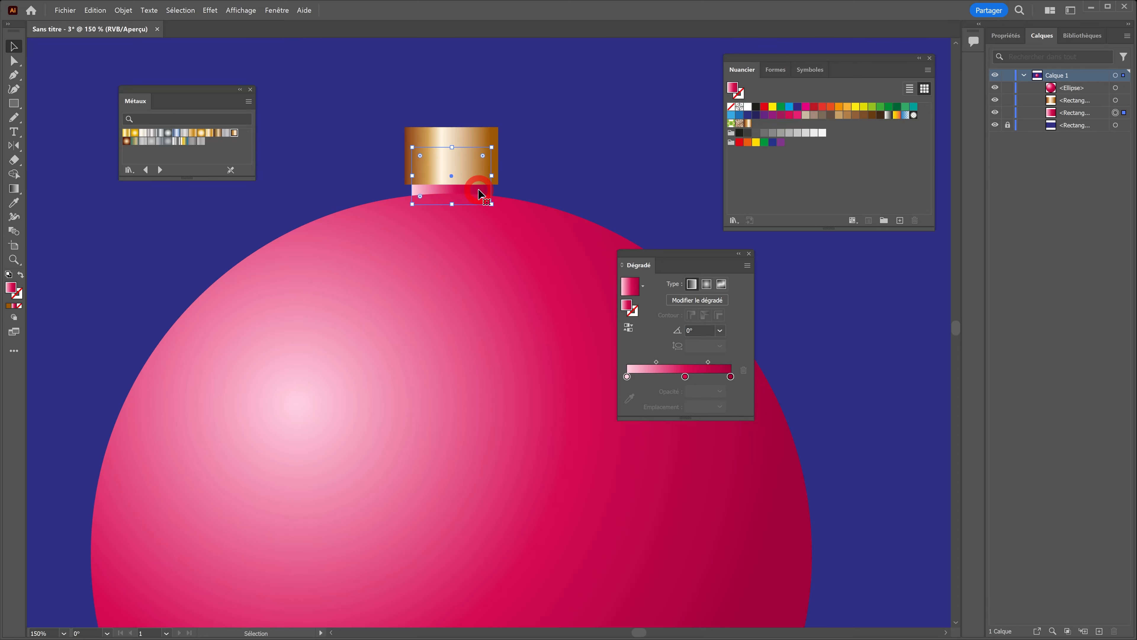
pyautogui.scroll(1, 470, 193)
pyautogui.scroll(1, 470, 192)
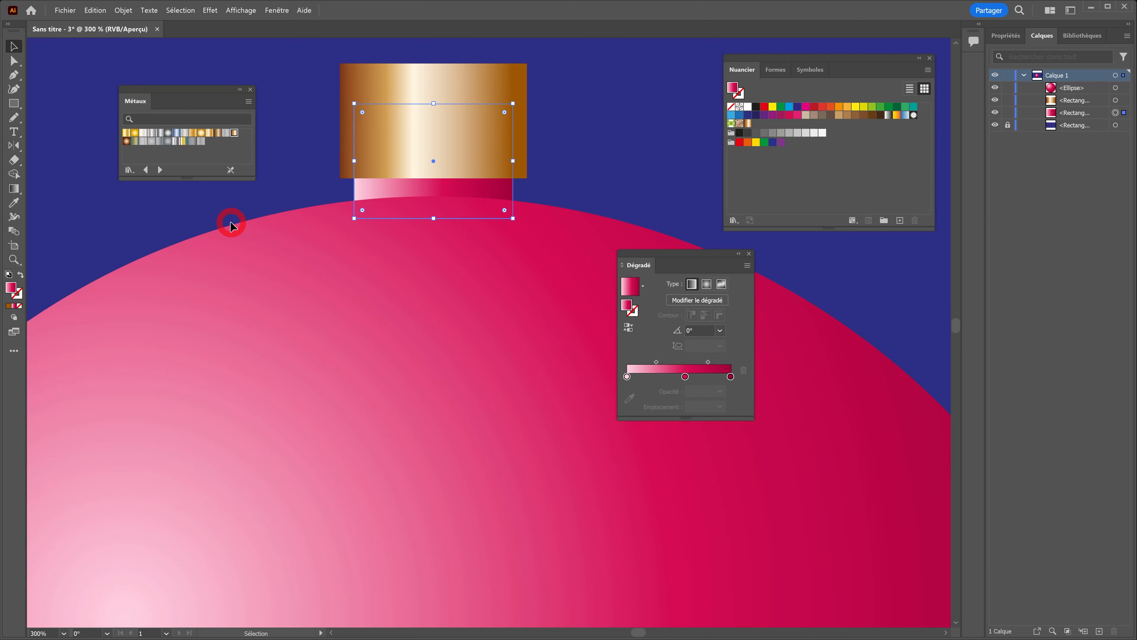
pyautogui.press('e')
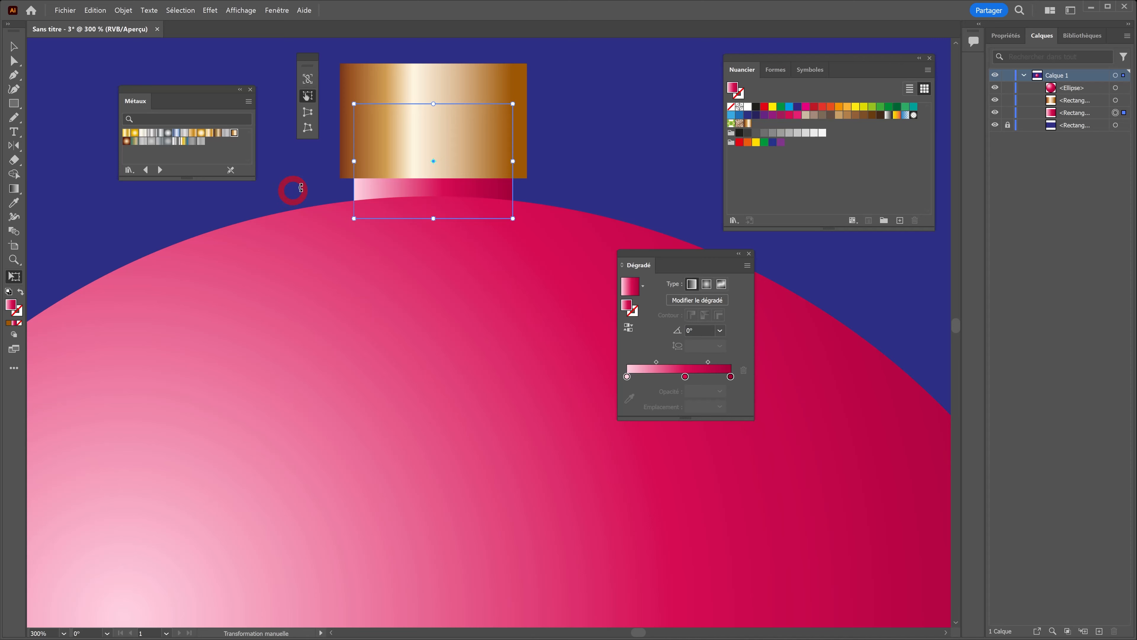
pyautogui.click(309, 113)
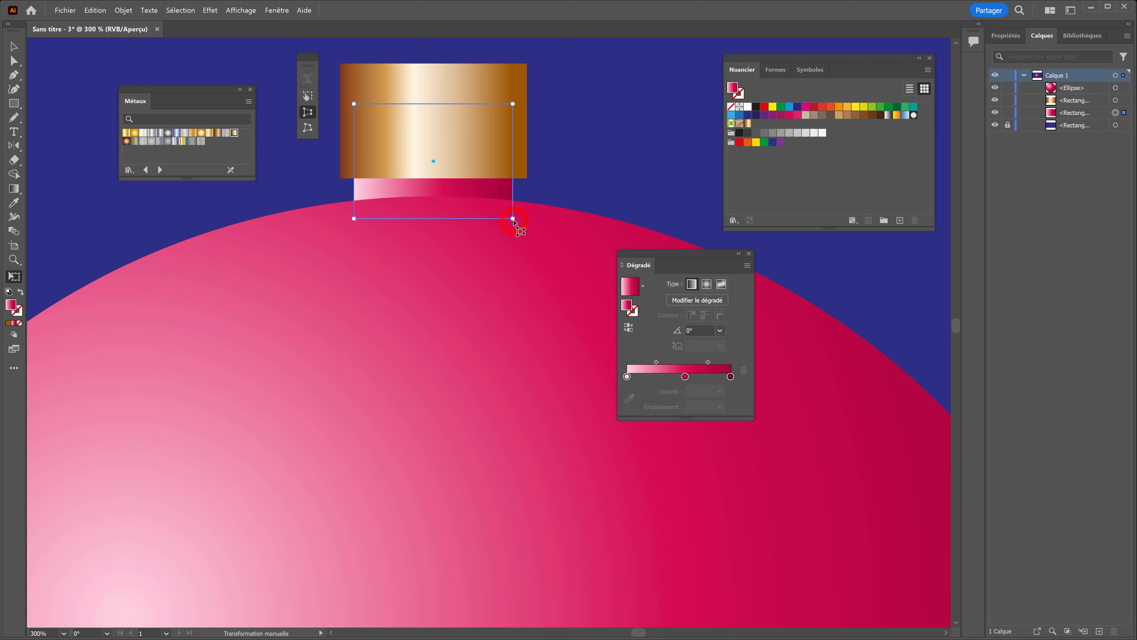
pyautogui.moveTo(513, 219); pyautogui.dragTo(535, 219)
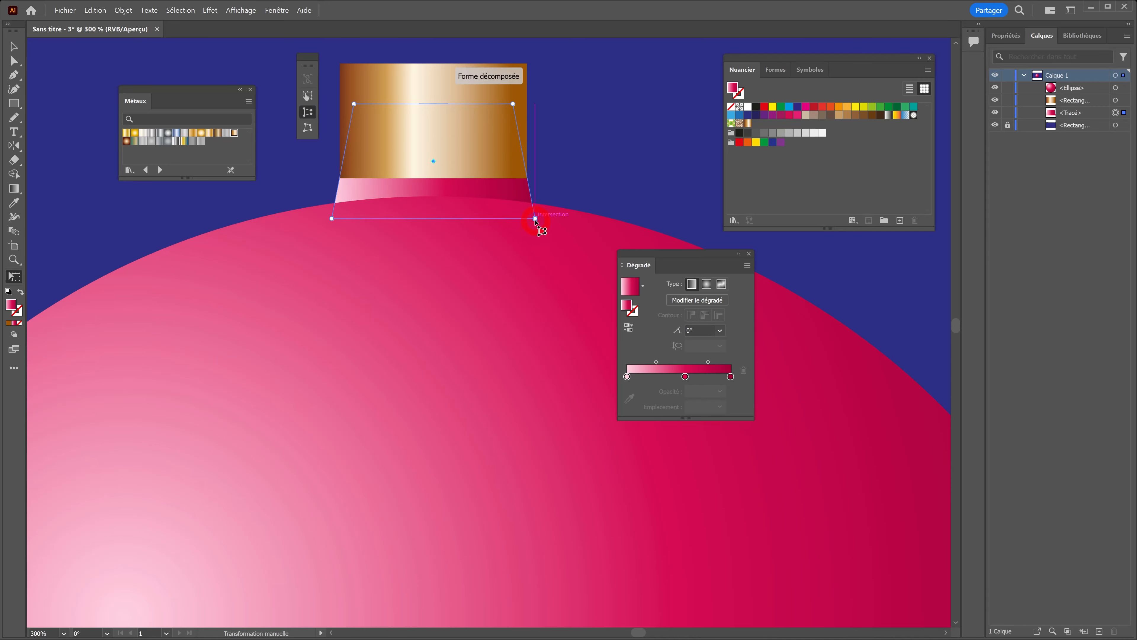
# Redraw the flared neck's crimson gradient diagonally from upper left to lower right, at an angle of about -43°
pyautogui.click(14, 190)
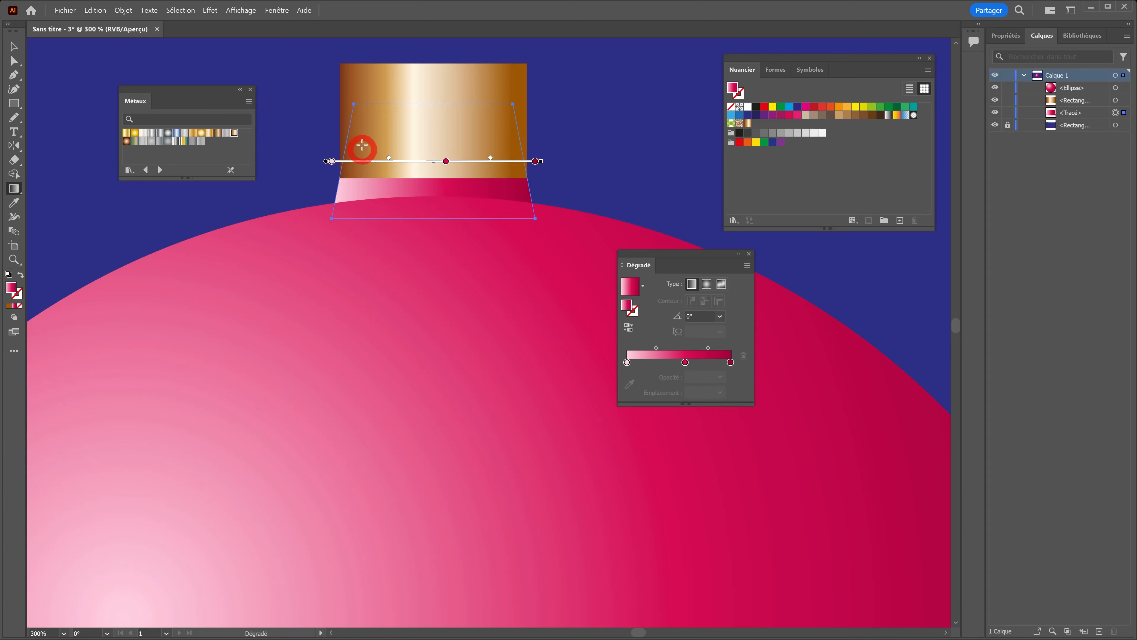
pyautogui.moveTo(323, 96)
pyautogui.mouseDown()
pyautogui.moveTo(401, 182)
pyautogui.moveTo(409, 211)
pyautogui.moveTo(452, 198)
pyautogui.moveTo(464, 211)
pyautogui.moveTo(449, 213)
pyautogui.mouseUp()
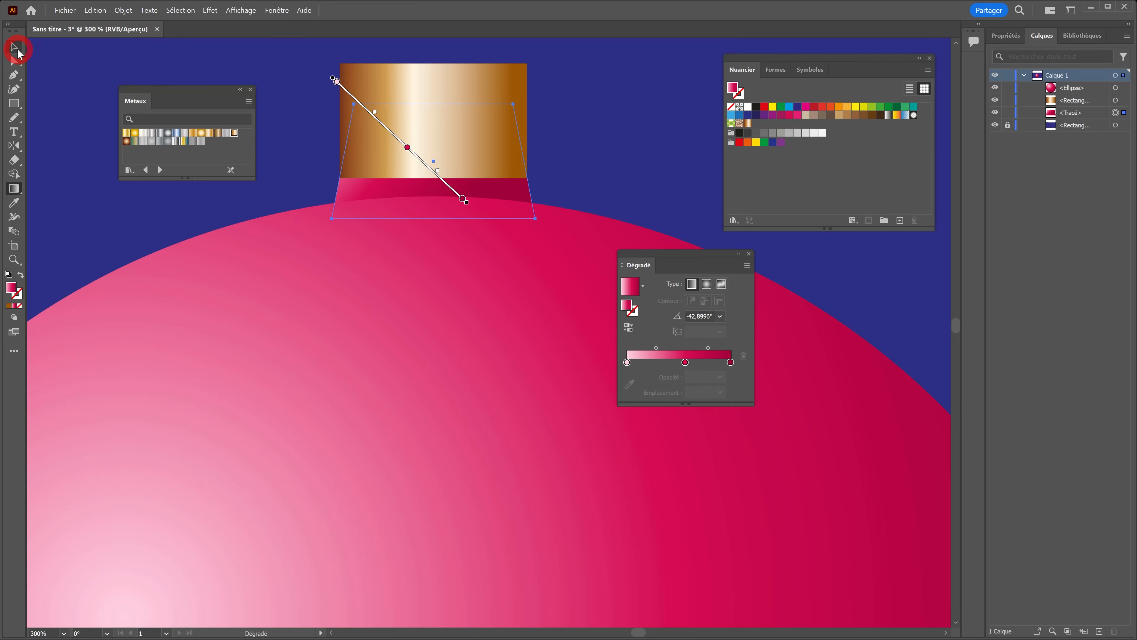
pyautogui.click(15, 48)
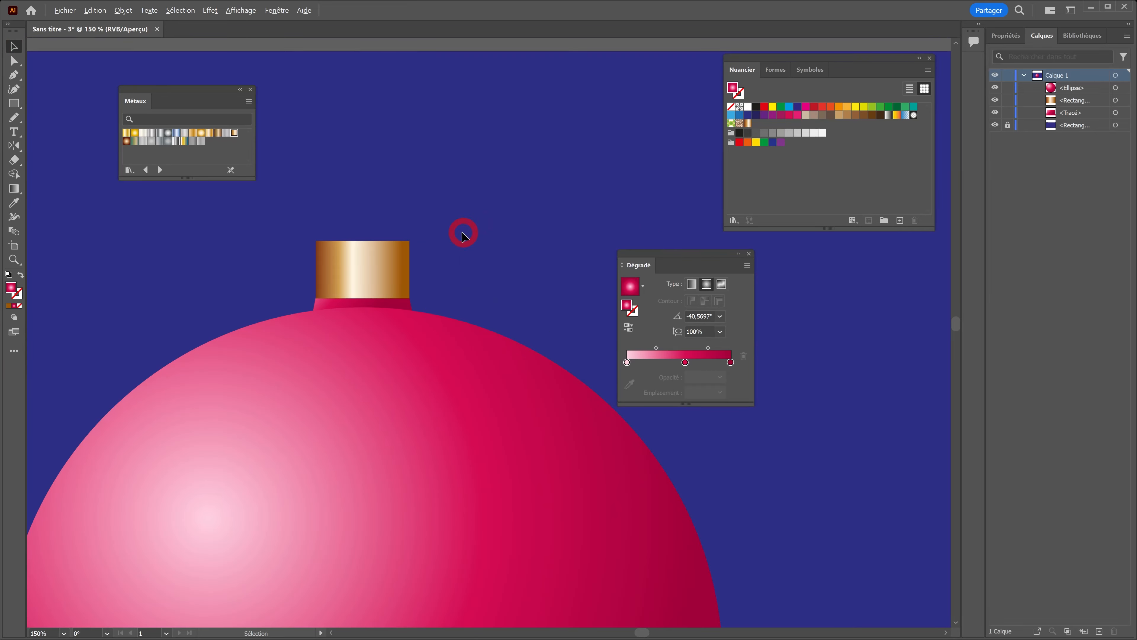
# Draw a 96 px circle with the cap's copper gradient and place it centred on the cap's upper edge
pyautogui.scroll(1, 452, 242)
pyautogui.hscroll(-2, 475, 250)
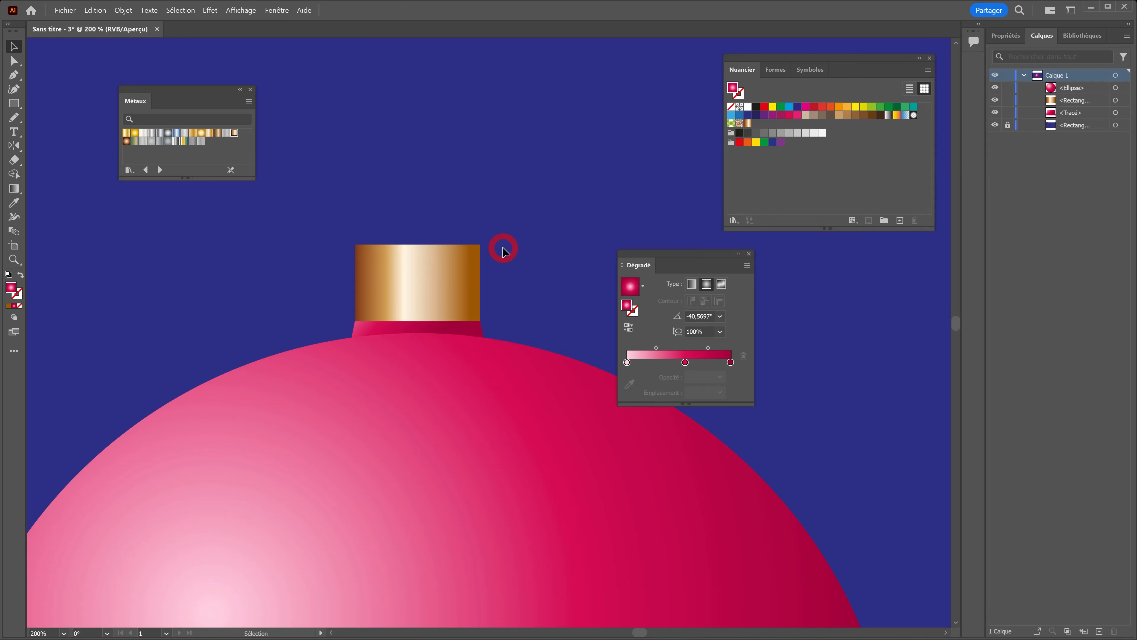
pyautogui.scroll(1, 502, 246)
pyautogui.click(388, 274)
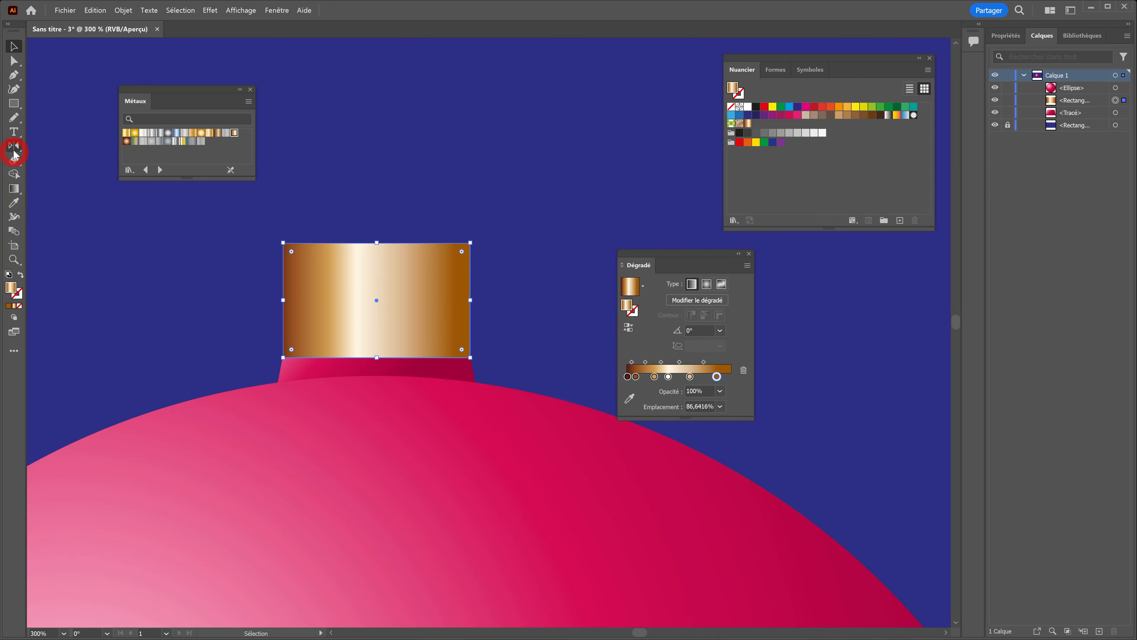
pyautogui.press('l')
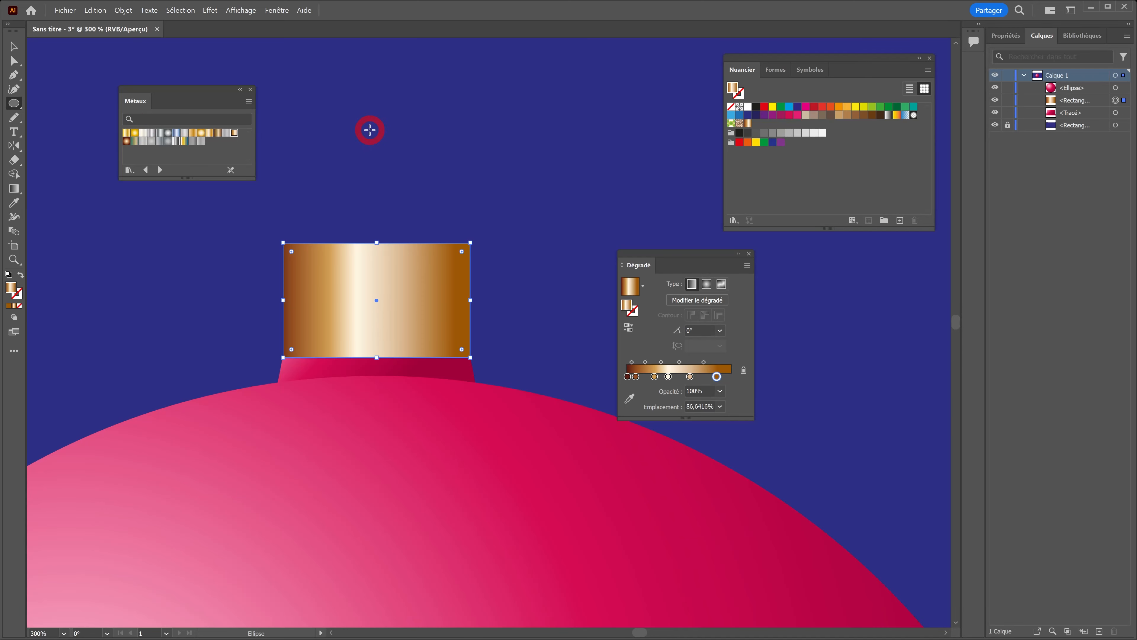
pyautogui.moveTo(375, 130); pyautogui.dragTo(394, 149)
pyautogui.press('v')
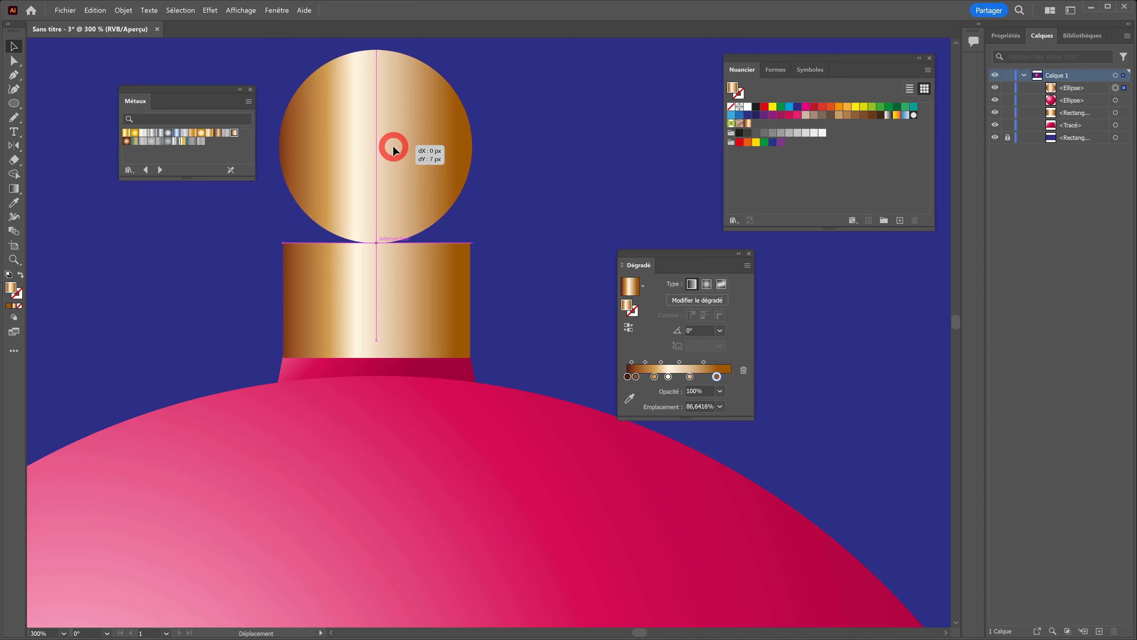
pyautogui.moveTo(393, 145); pyautogui.dragTo(393, 145)
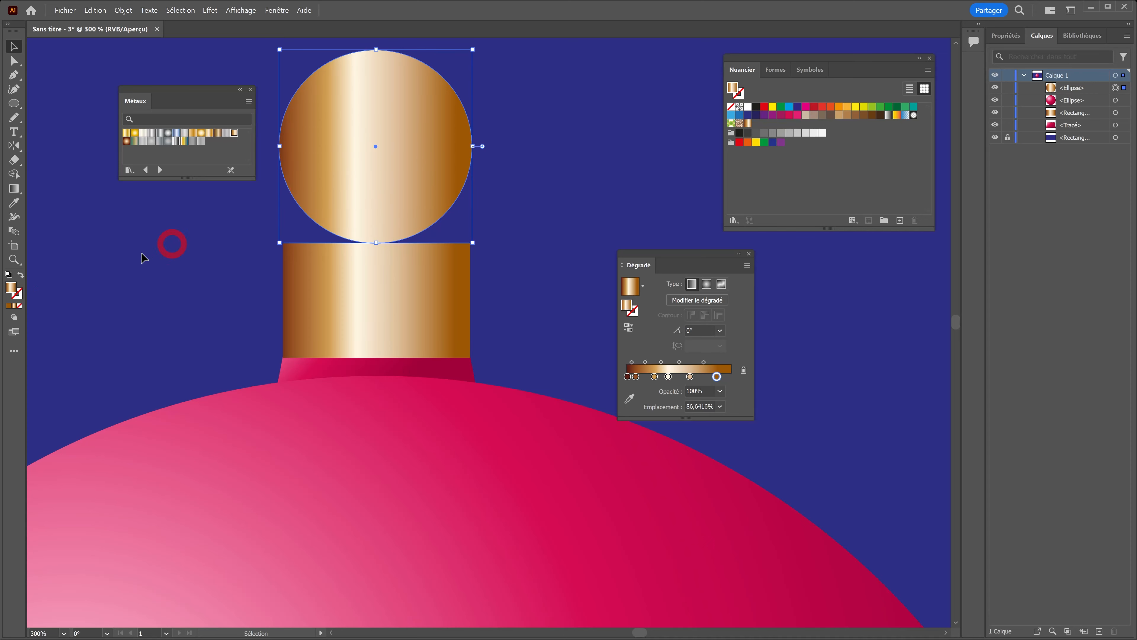
# Swap the circle's fill and stroke to leave a copper ring, and set its stroke to 4 px
pyautogui.click(20, 275)
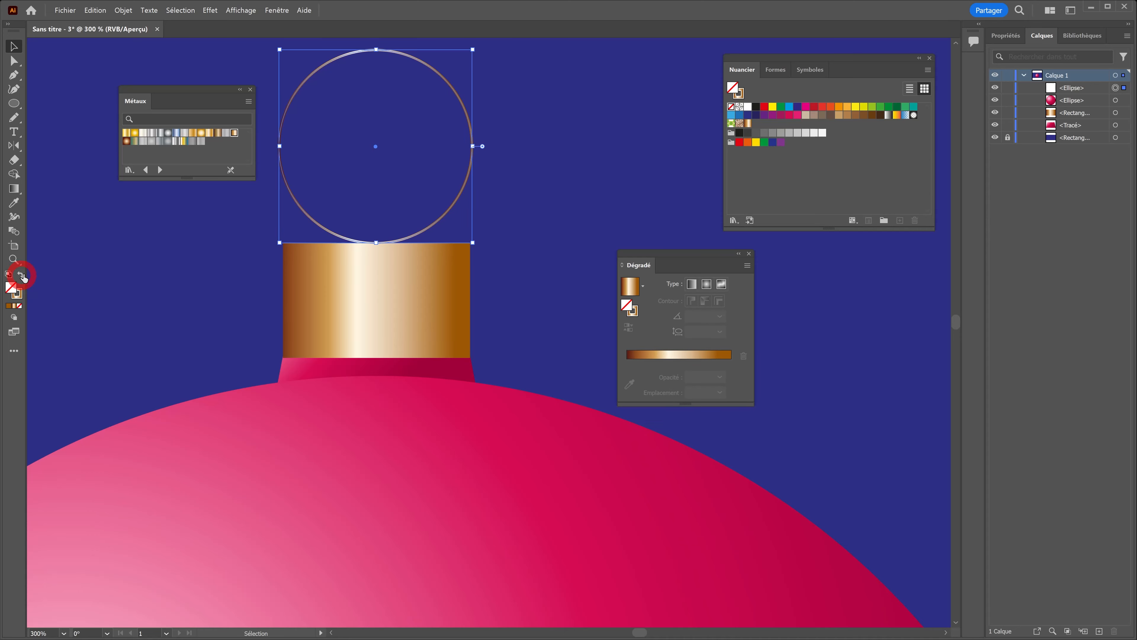
pyautogui.click(1006, 35)
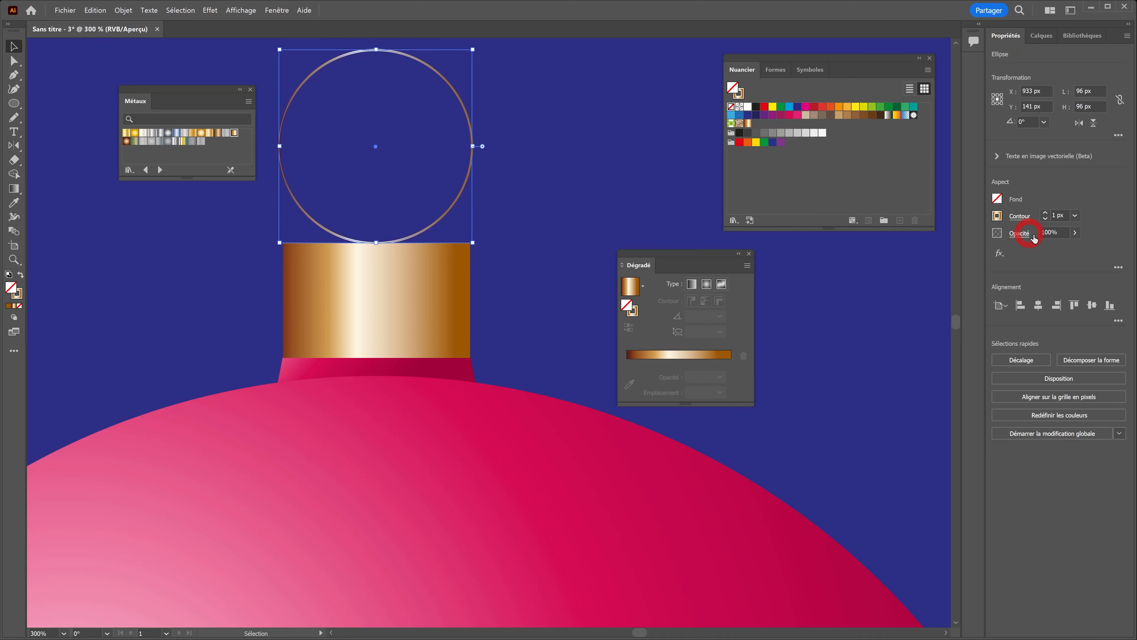
pyautogui.click(1046, 213)
pyautogui.click(1046, 213)
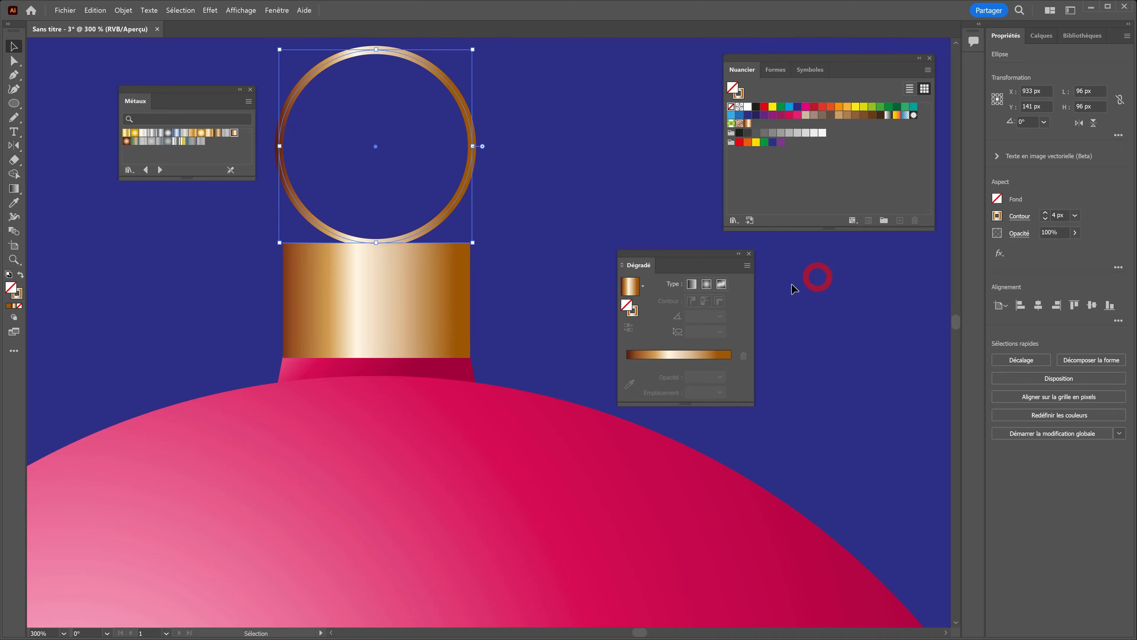
# Apply the copper gradient across the ring's stroke
pyautogui.moveTo(662, 254); pyautogui.dragTo(608, 111)
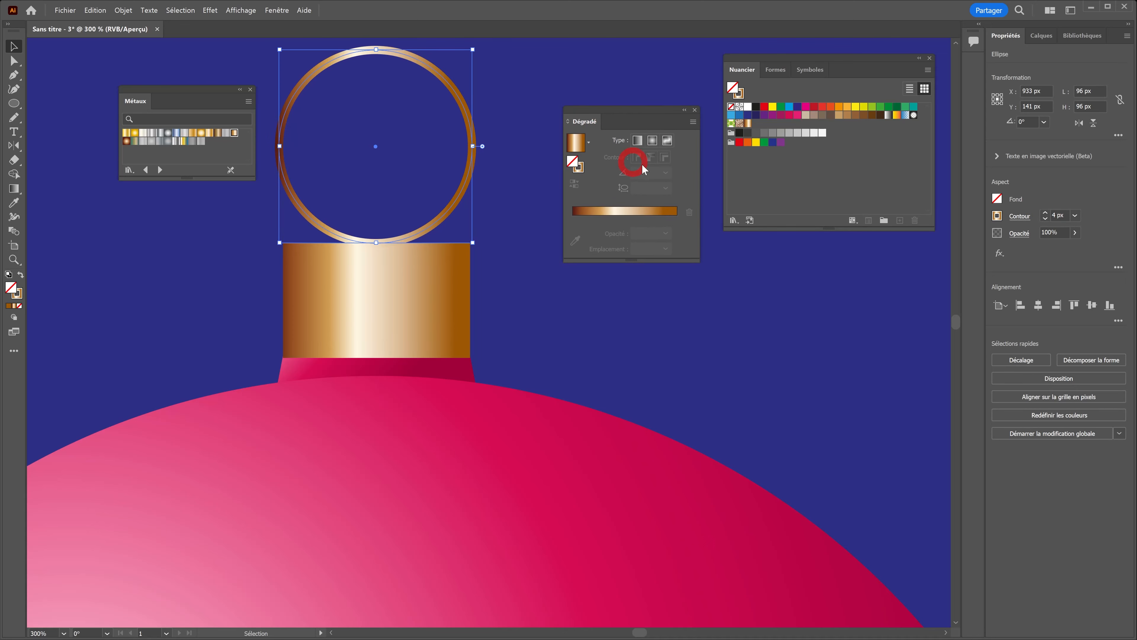
pyautogui.click(579, 167)
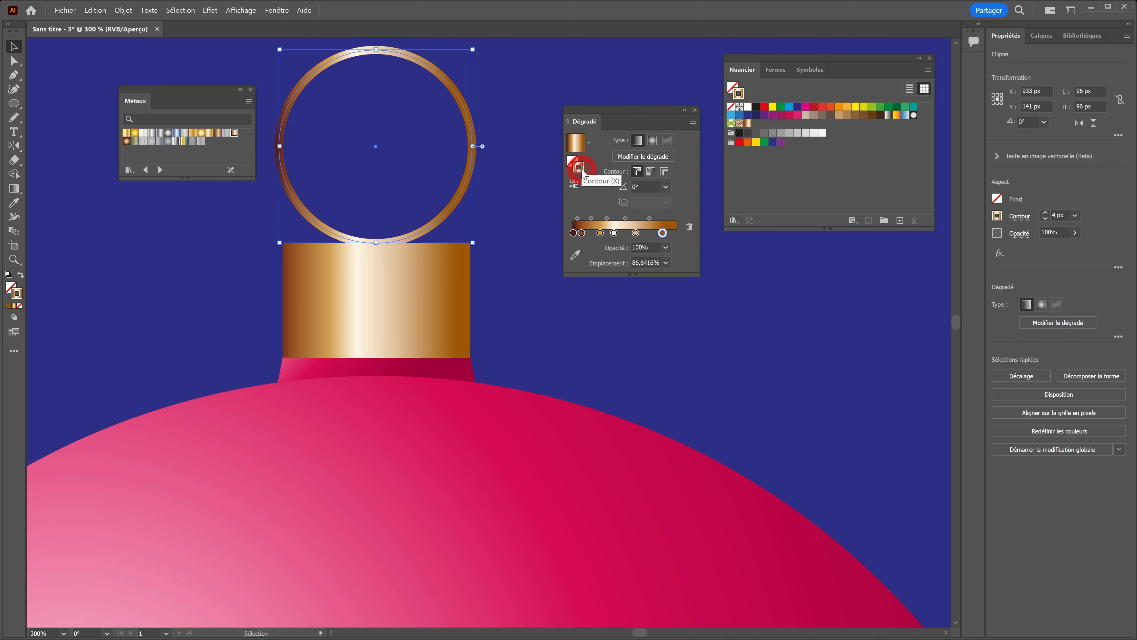
pyautogui.click(664, 171)
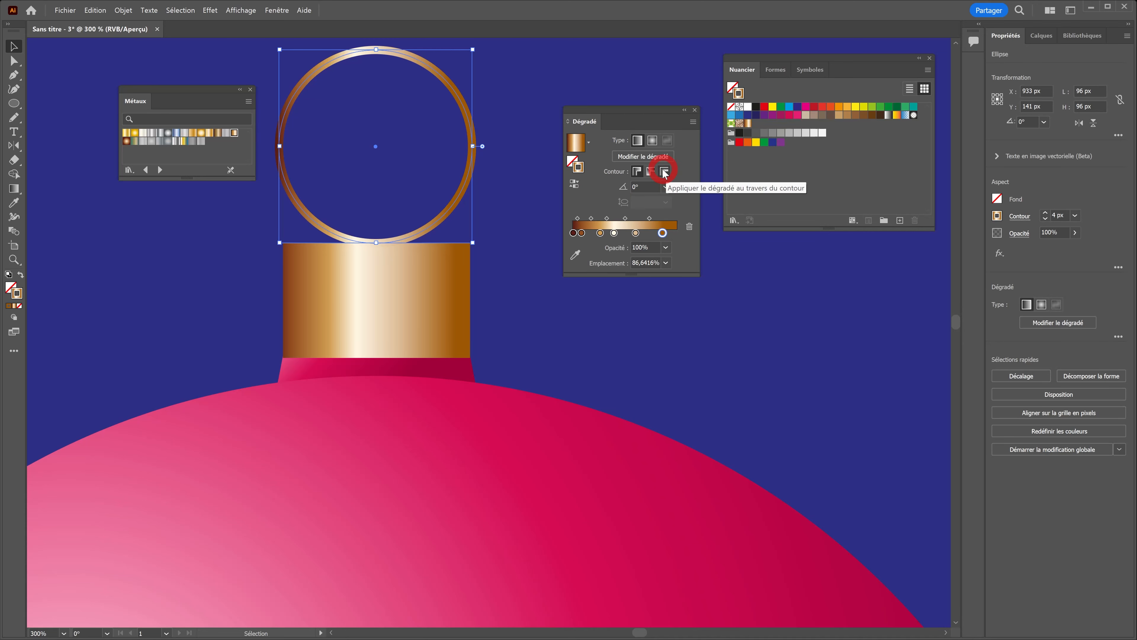
pyautogui.click(664, 171)
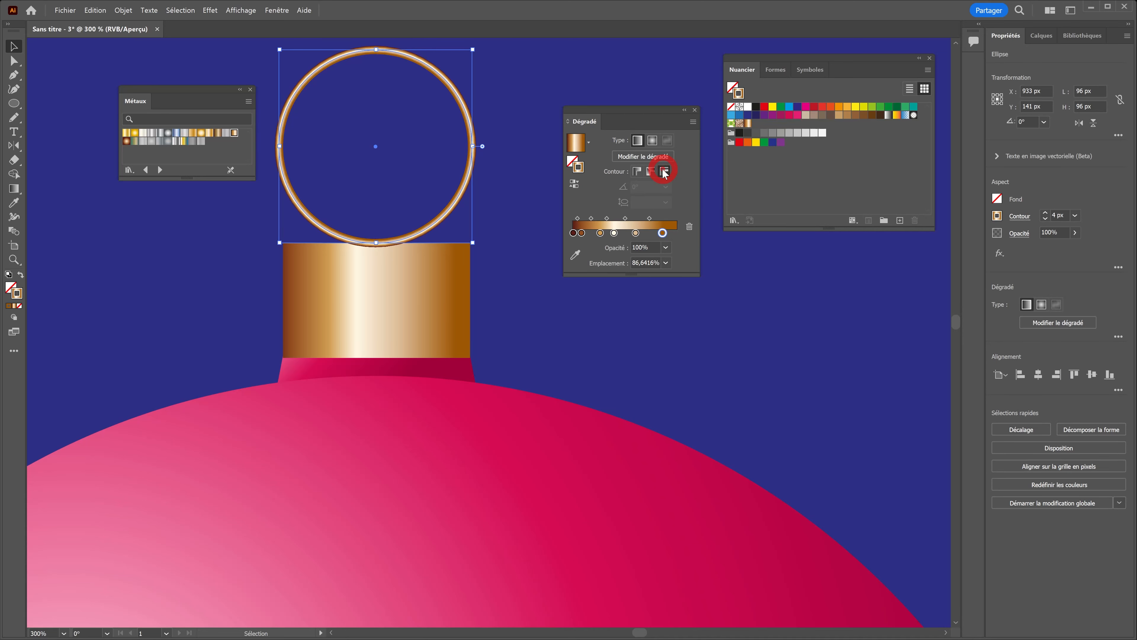
# Move the ring behind the copper cap rectangle in the layer order and deselect it
pyautogui.click(1032, 38)
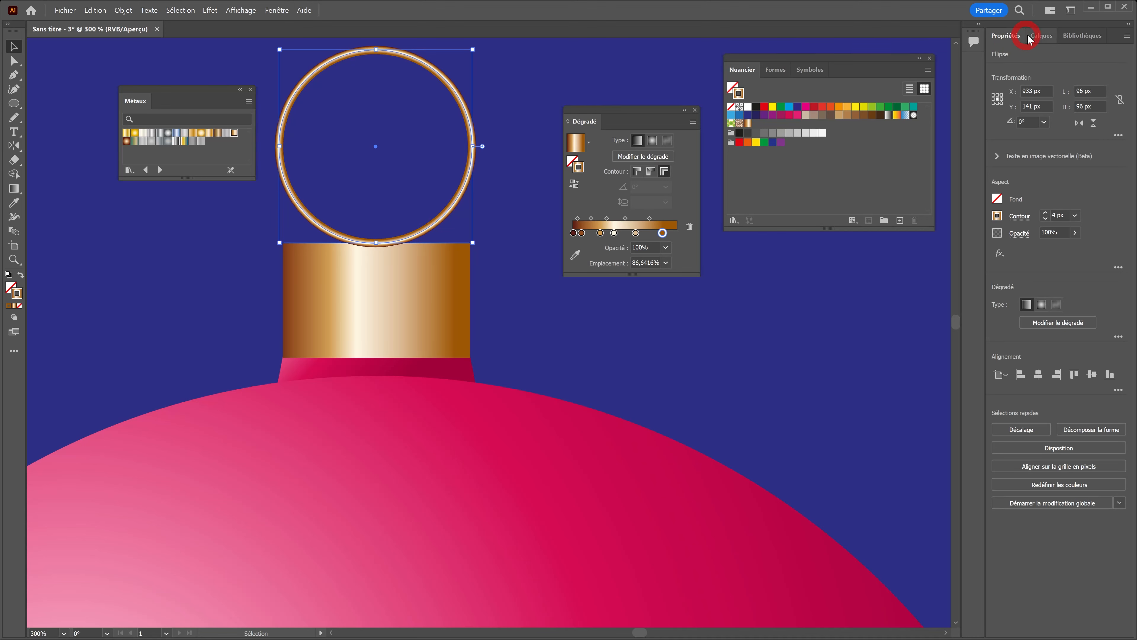
pyautogui.moveTo(1077, 87); pyautogui.dragTo(1083, 117)
pyautogui.scroll(-5, 541, 343)
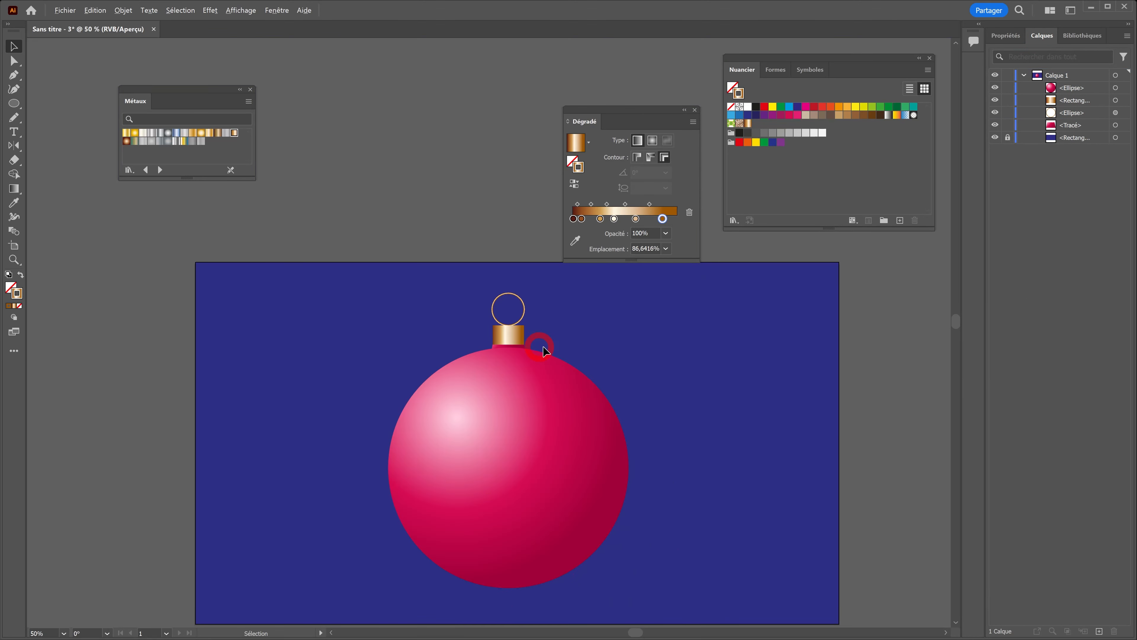
pyautogui.moveTo(540, 342); pyautogui.dragTo(474, 323)
pyautogui.click(443, 179)
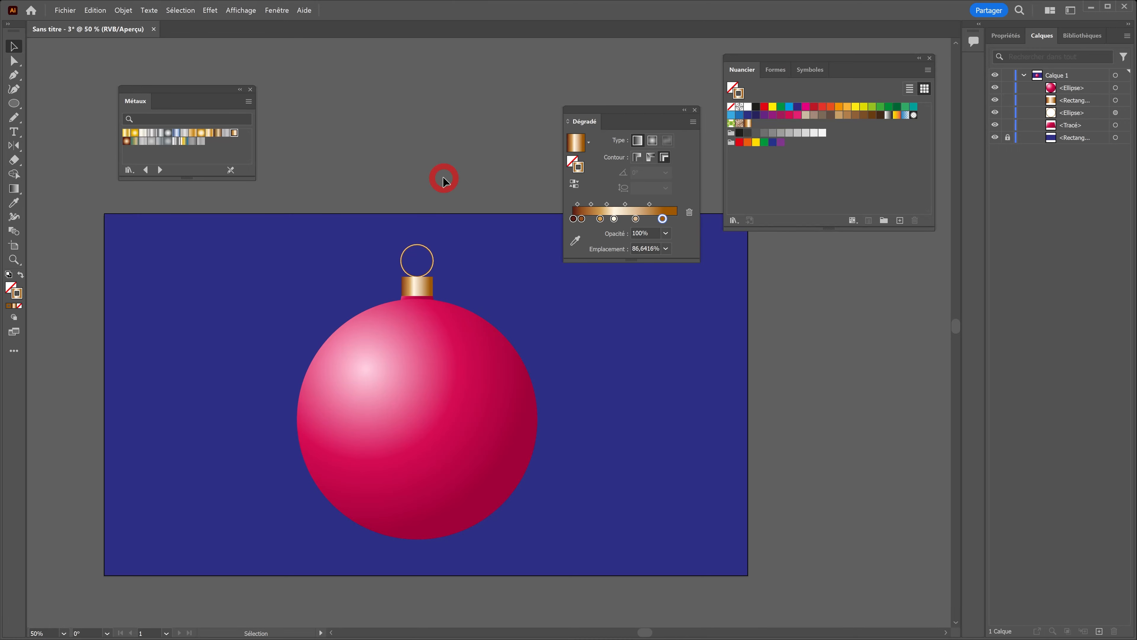
# Save the document as Boules de Noel02.ai
pyautogui.click(65, 10)
pyautogui.click(79, 118)
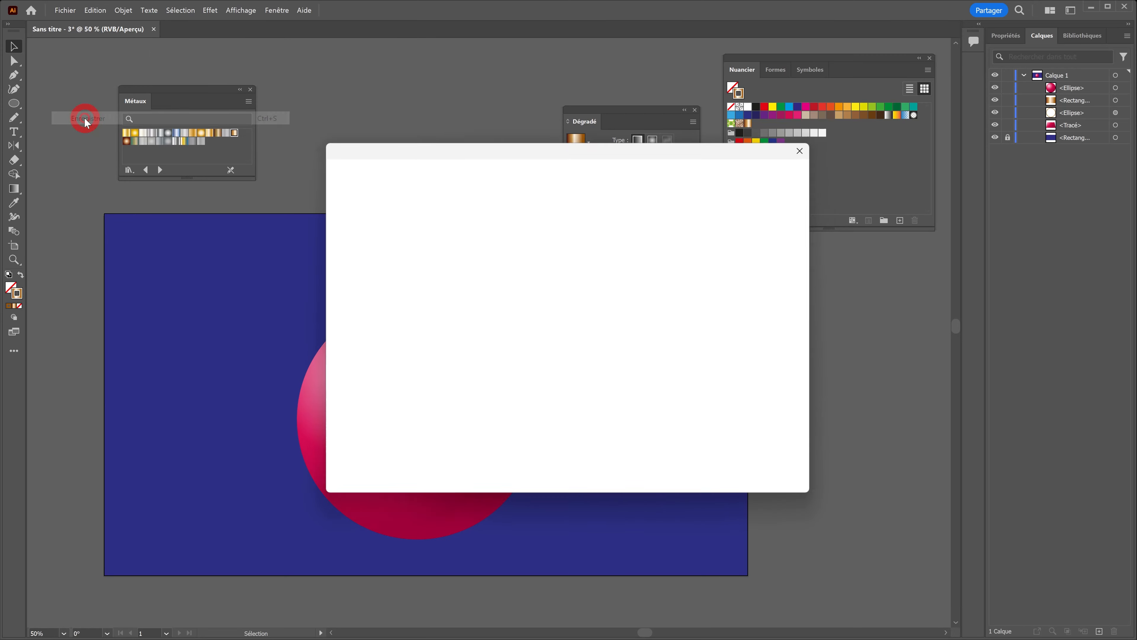
pyautogui.click(582, 484)
pyautogui.click(368, 325)
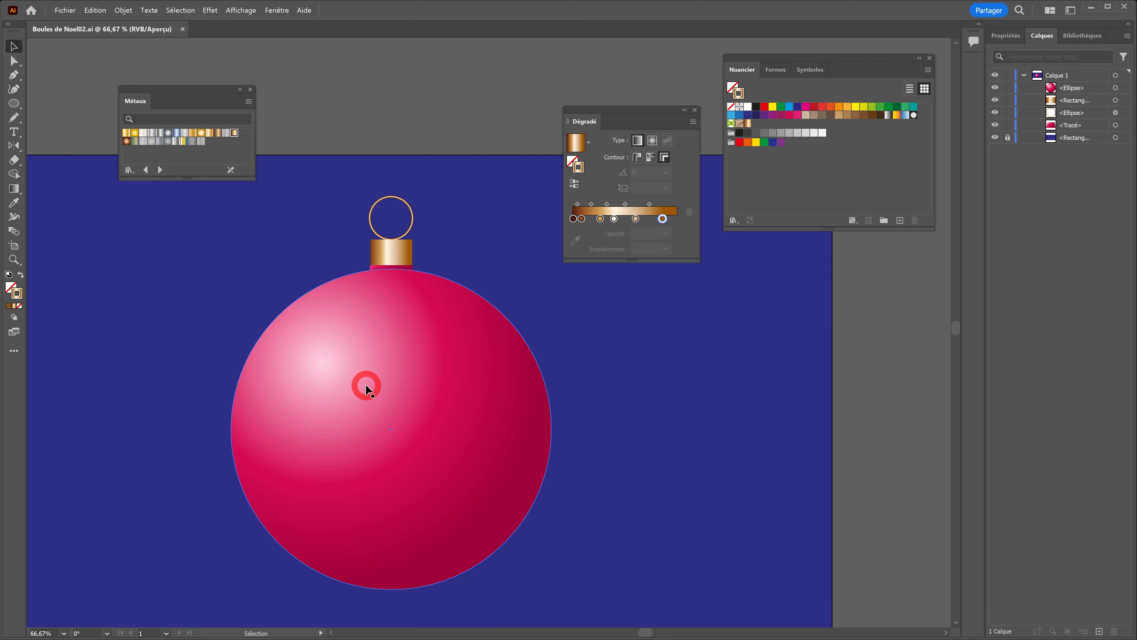
# Draw a wide horizontal ellipse centred on the upper part of the ball and remove its stroke
pyautogui.click(92, 165)
pyautogui.click(15, 103)
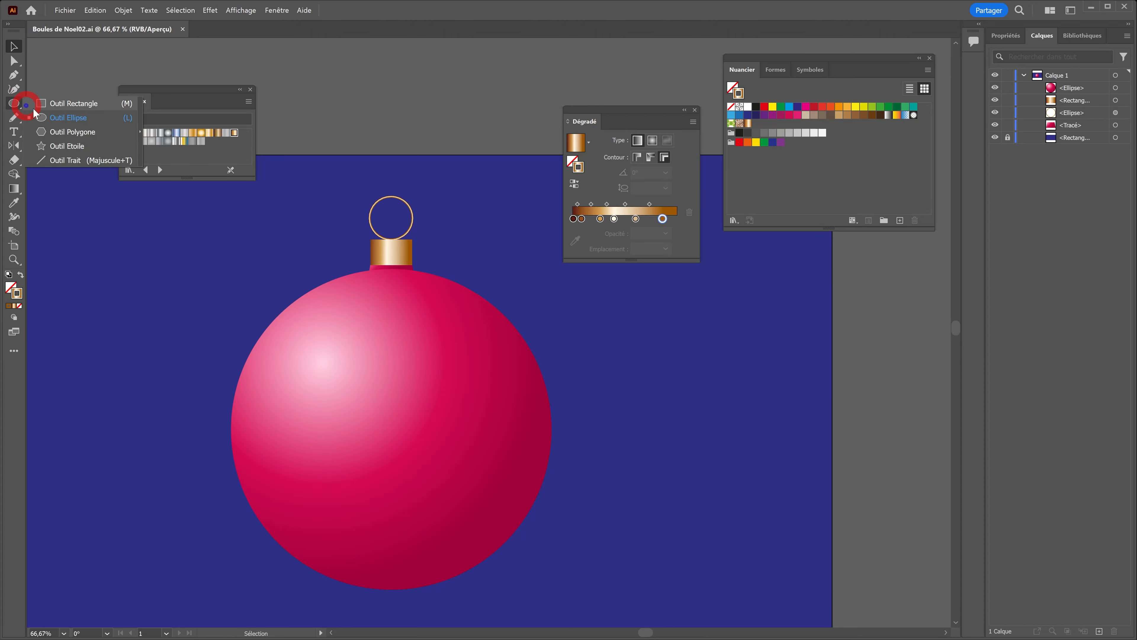
pyautogui.click(58, 118)
pyautogui.click(330, 310)
pyautogui.moveTo(323, 295)
pyautogui.mouseDown()
pyautogui.moveTo(503, 416)
pyautogui.moveTo(478, 397)
pyautogui.mouseUp()
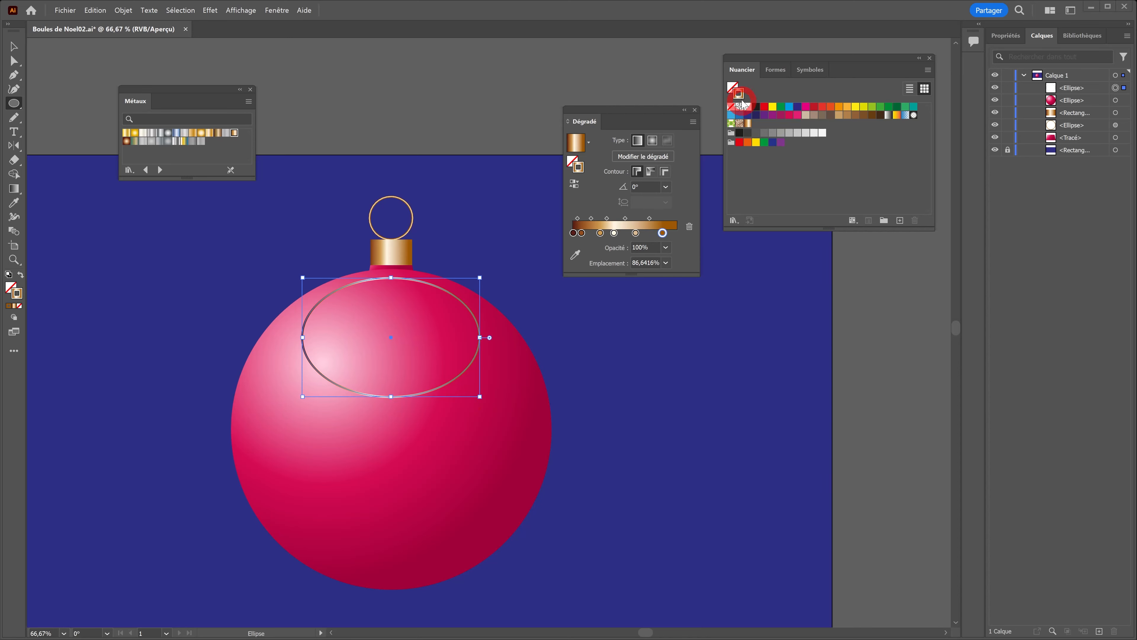
pyautogui.click(733, 108)
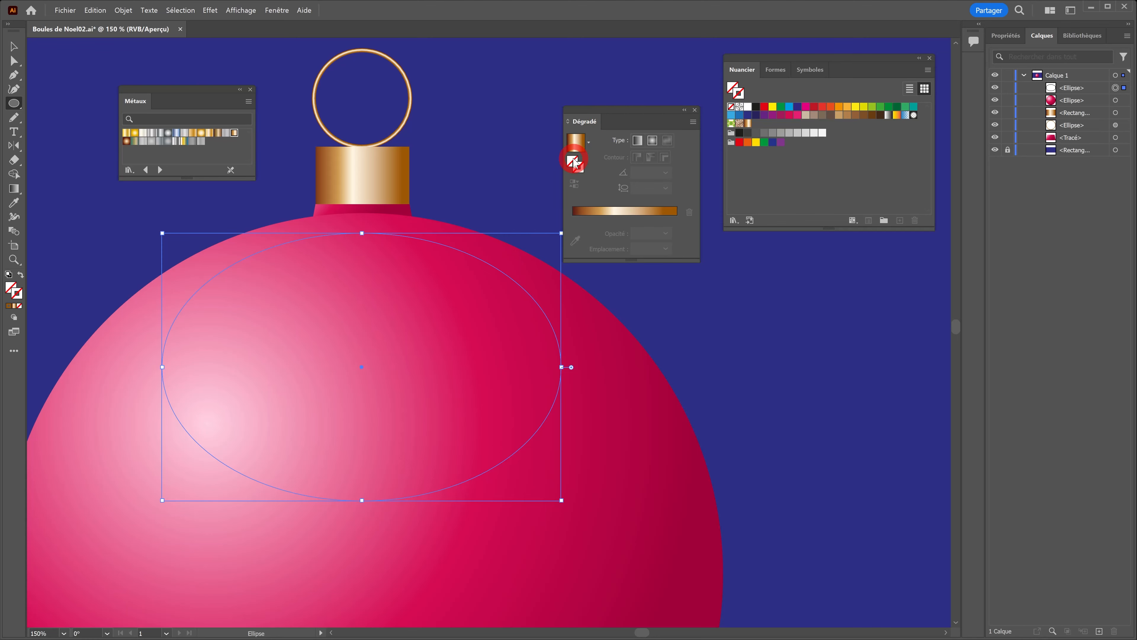
# Fill the ellipse with the Blanc, Noir gradient at an angle of -90°
pyautogui.click(590, 142)
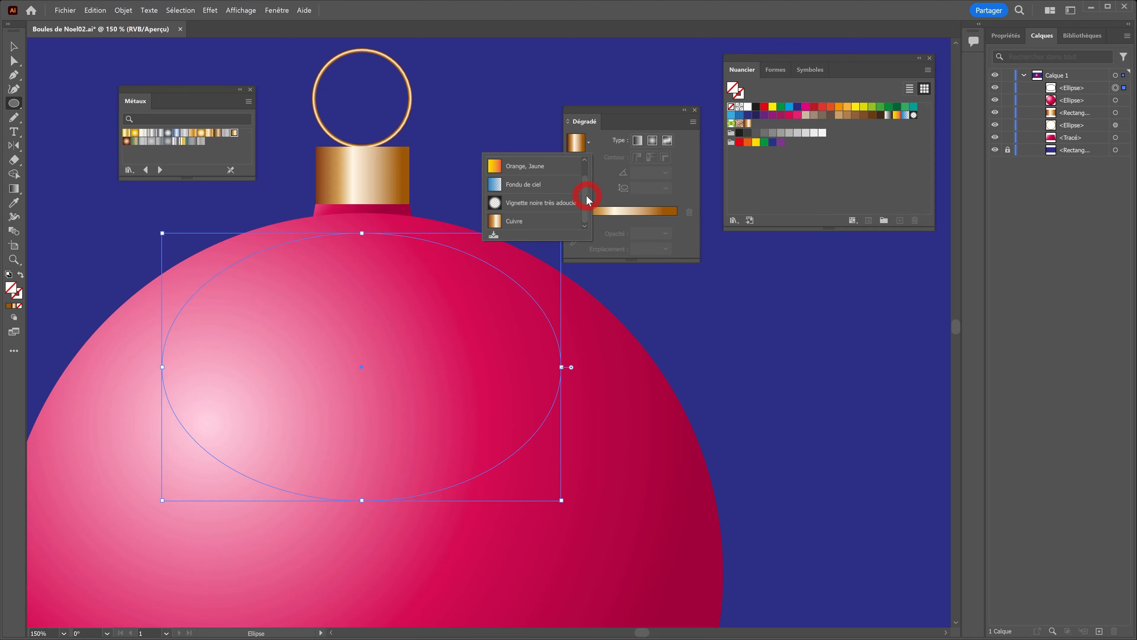
pyautogui.moveTo(585, 195); pyautogui.dragTo(587, 159)
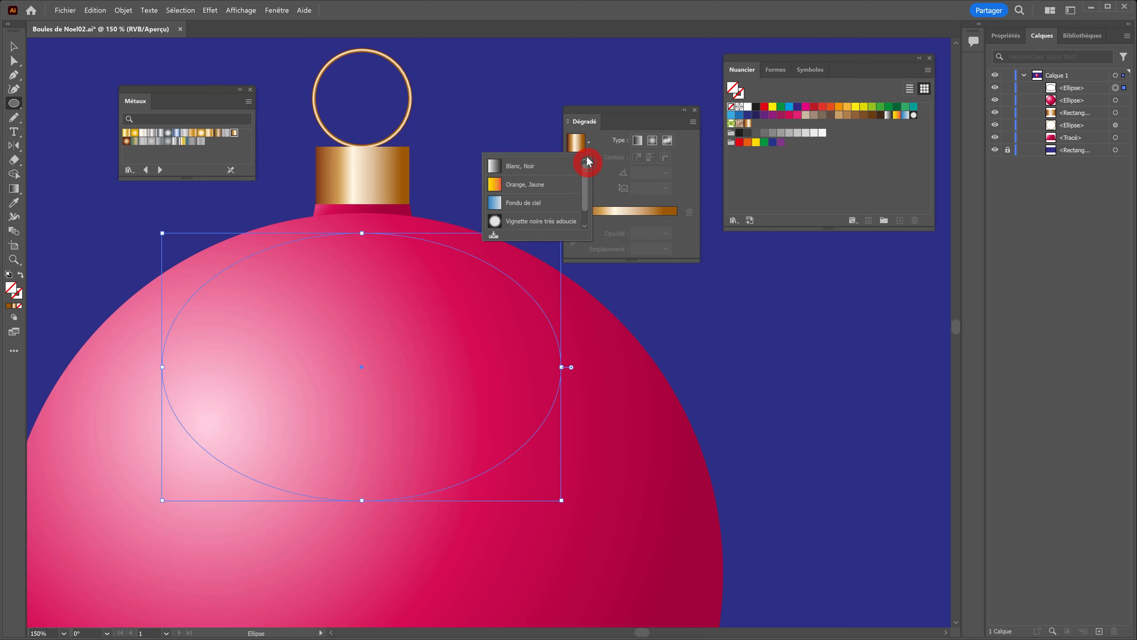
pyautogui.click(523, 169)
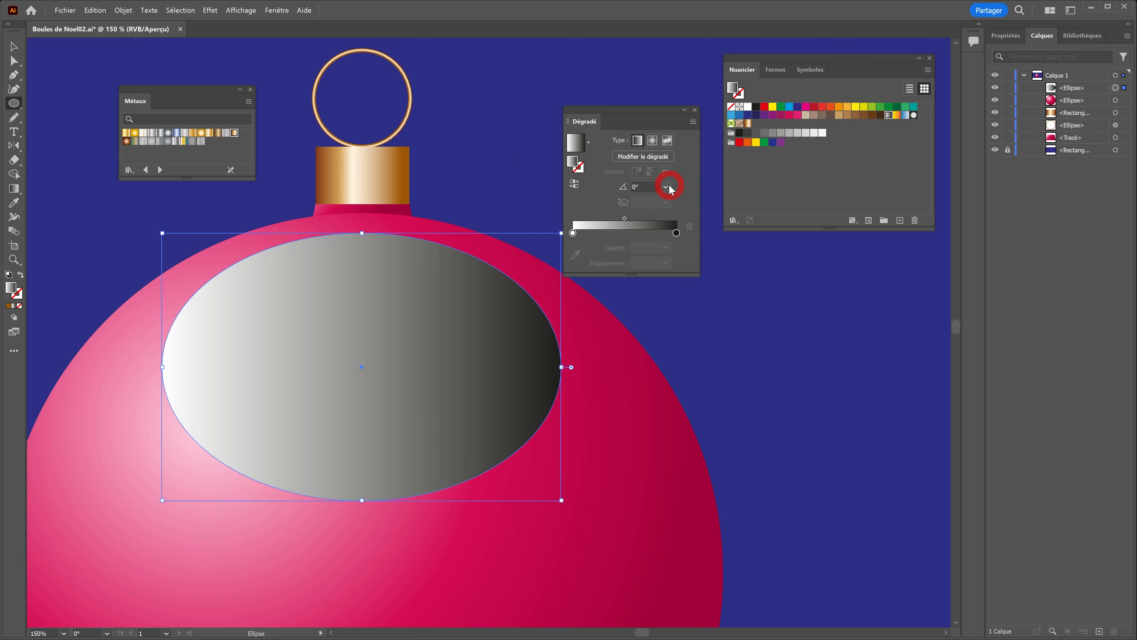
pyautogui.click(667, 186)
pyautogui.click(679, 362)
# Change the black end stop of the ellipse's gradient to white with 0% opacity
pyautogui.click(573, 233)
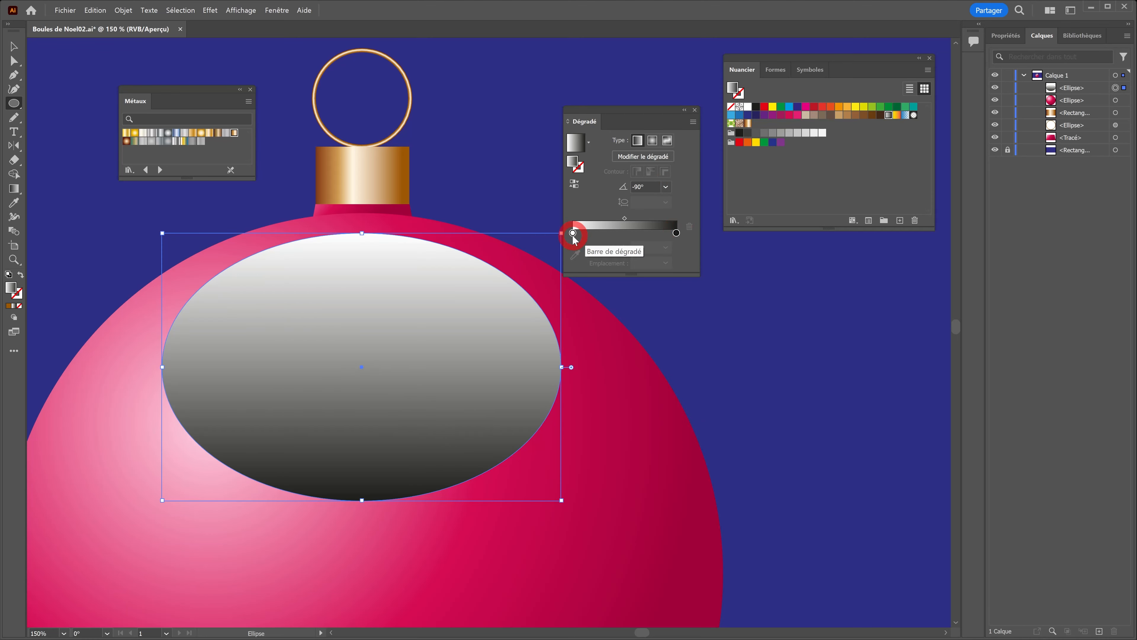
pyautogui.doubleClick(574, 233)
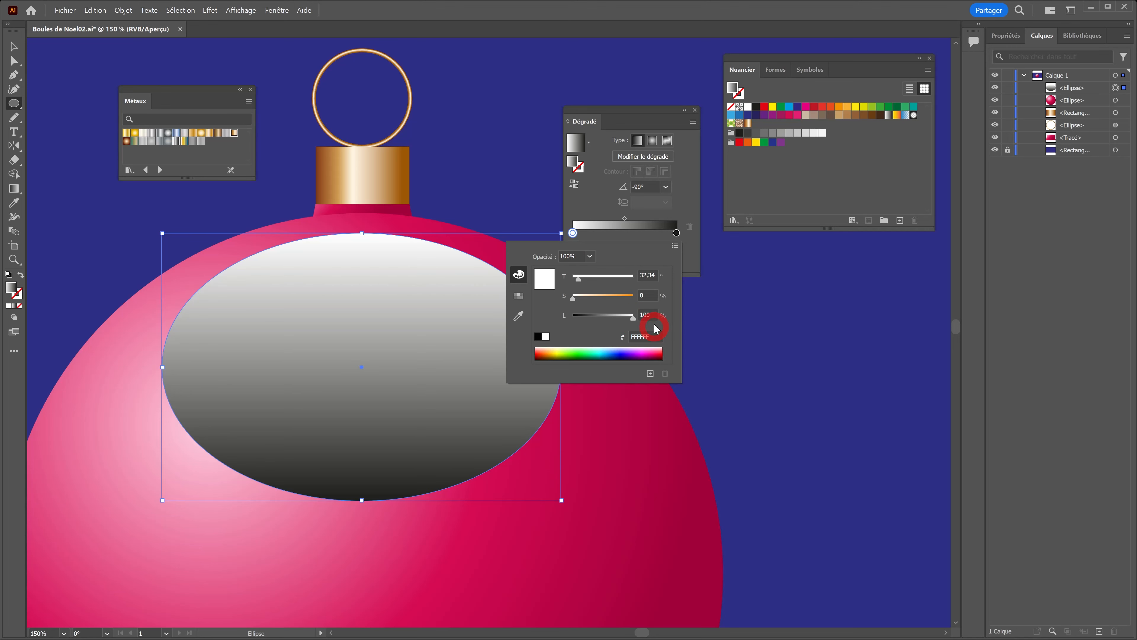
pyautogui.click(690, 210)
pyautogui.click(677, 233)
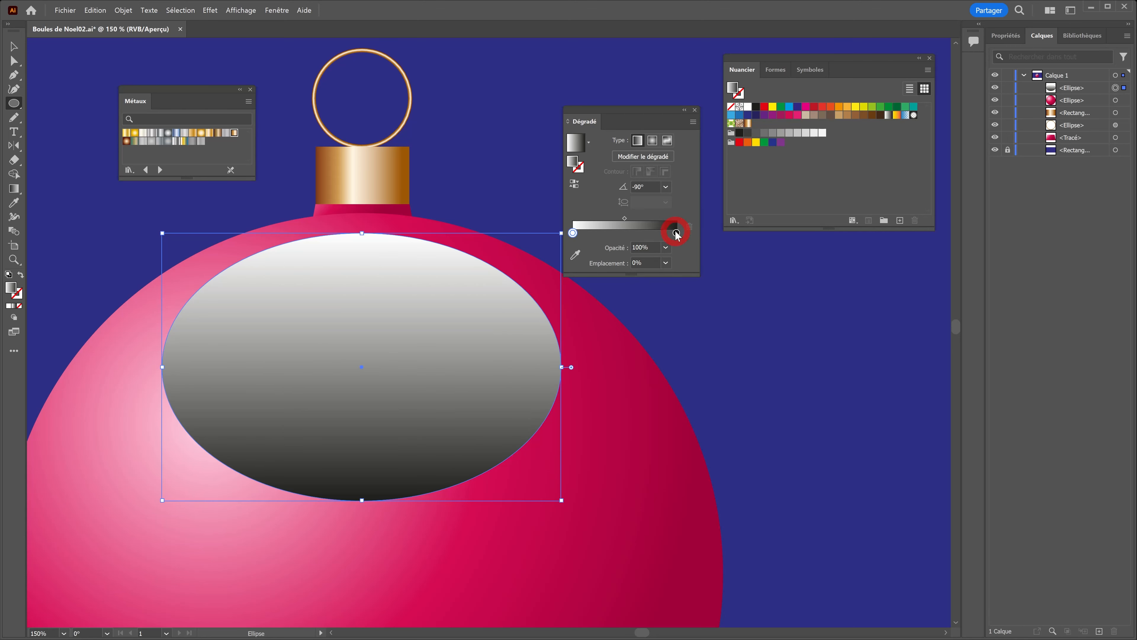
pyautogui.doubleClick(676, 233)
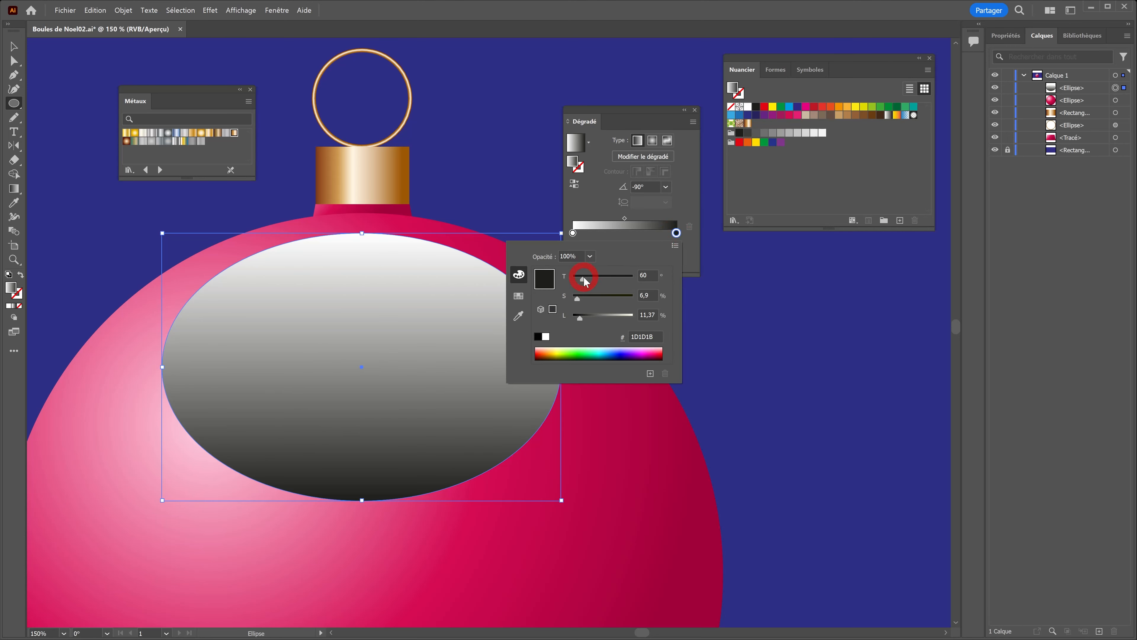
pyautogui.moveTo(581, 316); pyautogui.dragTo(695, 318)
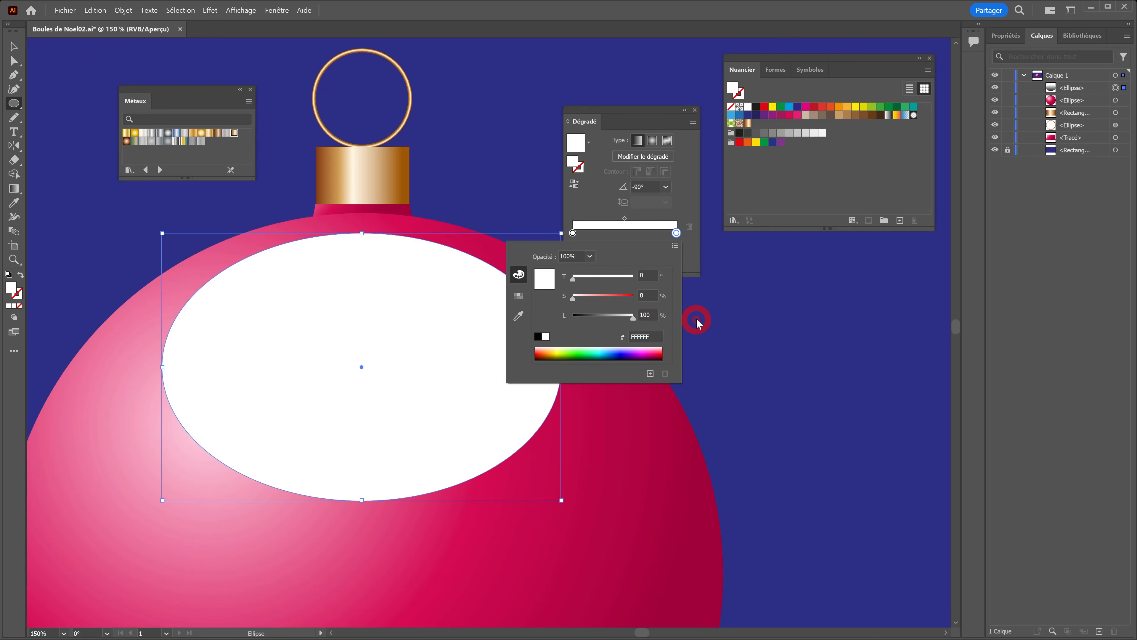
pyautogui.click(690, 207)
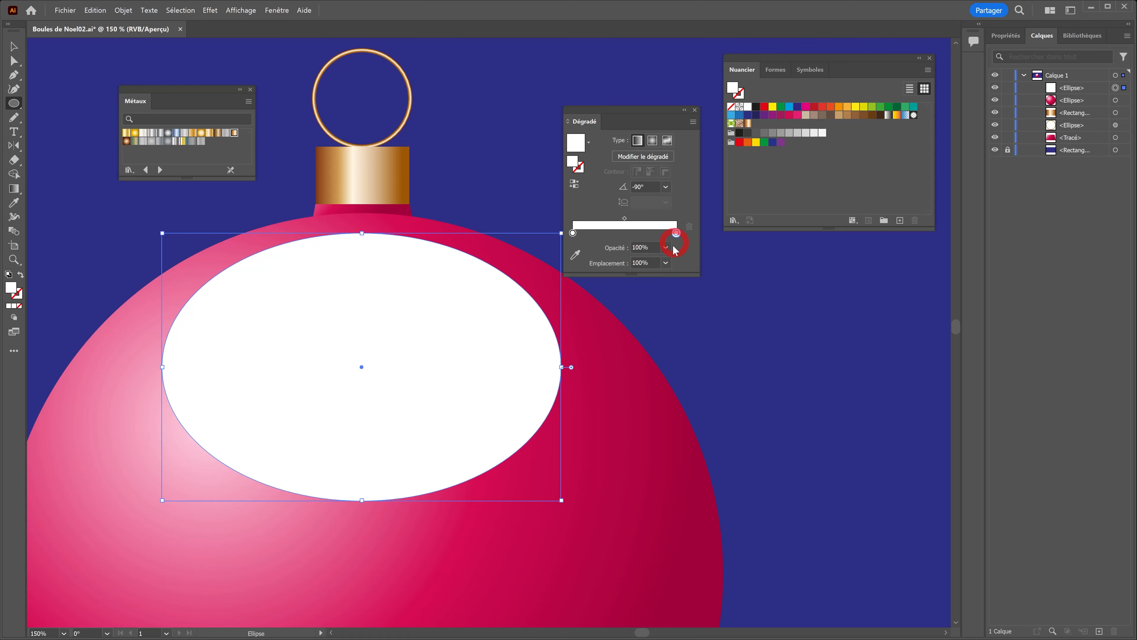
pyautogui.click(666, 248)
pyautogui.click(675, 261)
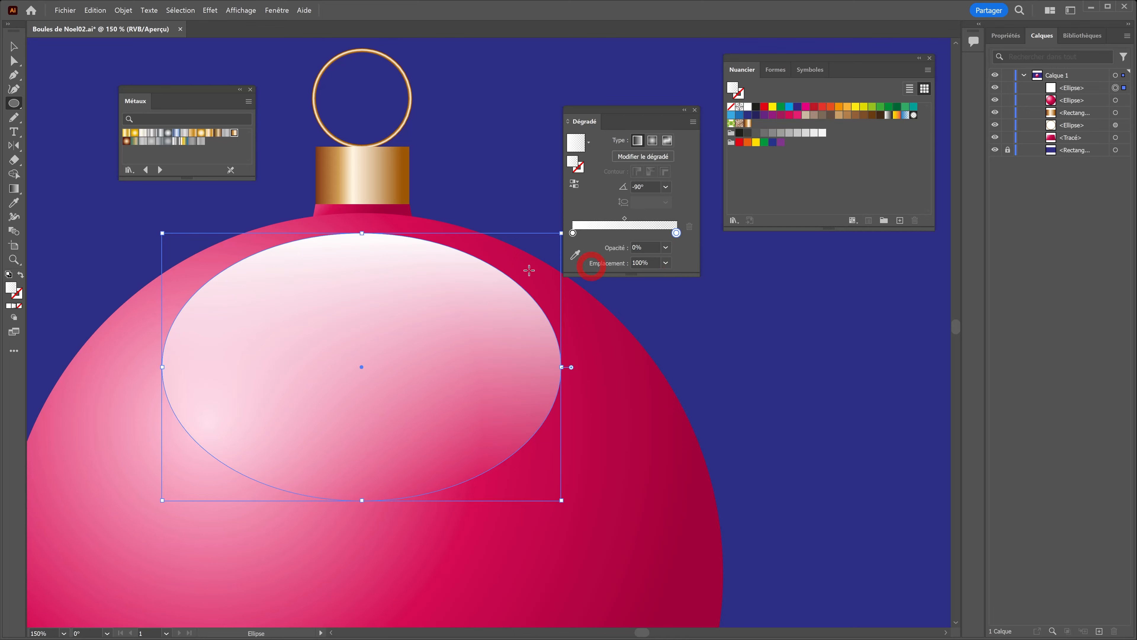
# Shorten the ellipse's gradient with the Gradient tool so it fades out just below the ellipse's centre, and deselect it
pyautogui.click(14, 189)
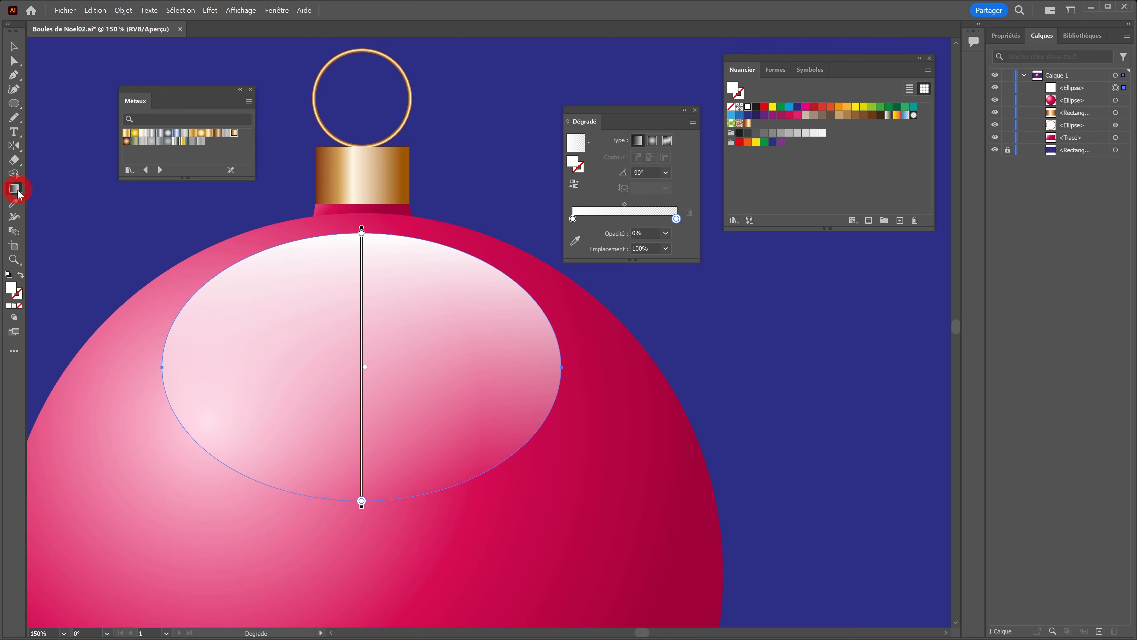
pyautogui.moveTo(362, 307)
pyautogui.mouseDown()
pyautogui.moveTo(368, 141)
pyautogui.moveTo(363, 235)
pyautogui.mouseUp()
pyautogui.click(363, 507)
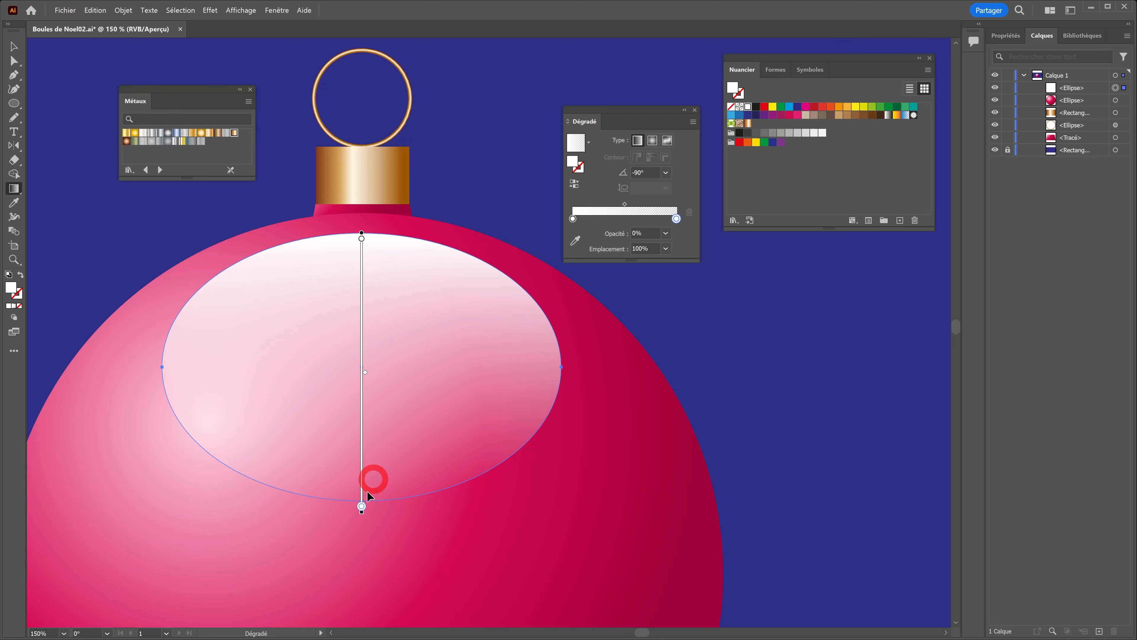
pyautogui.moveTo(362, 513); pyautogui.dragTo(357, 392)
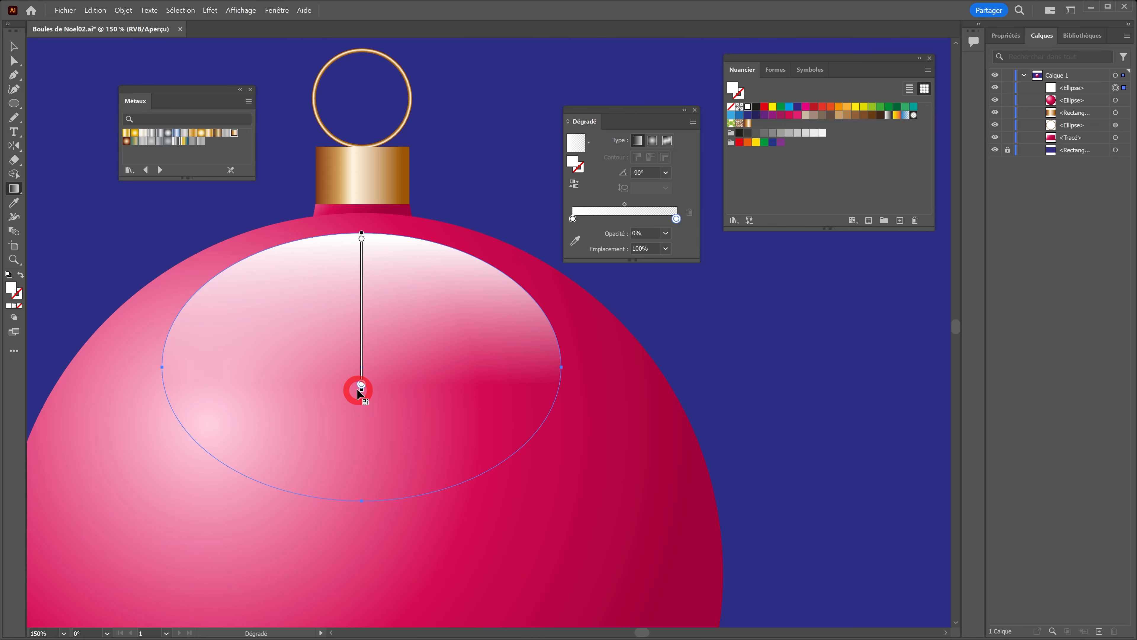
pyautogui.click(14, 46)
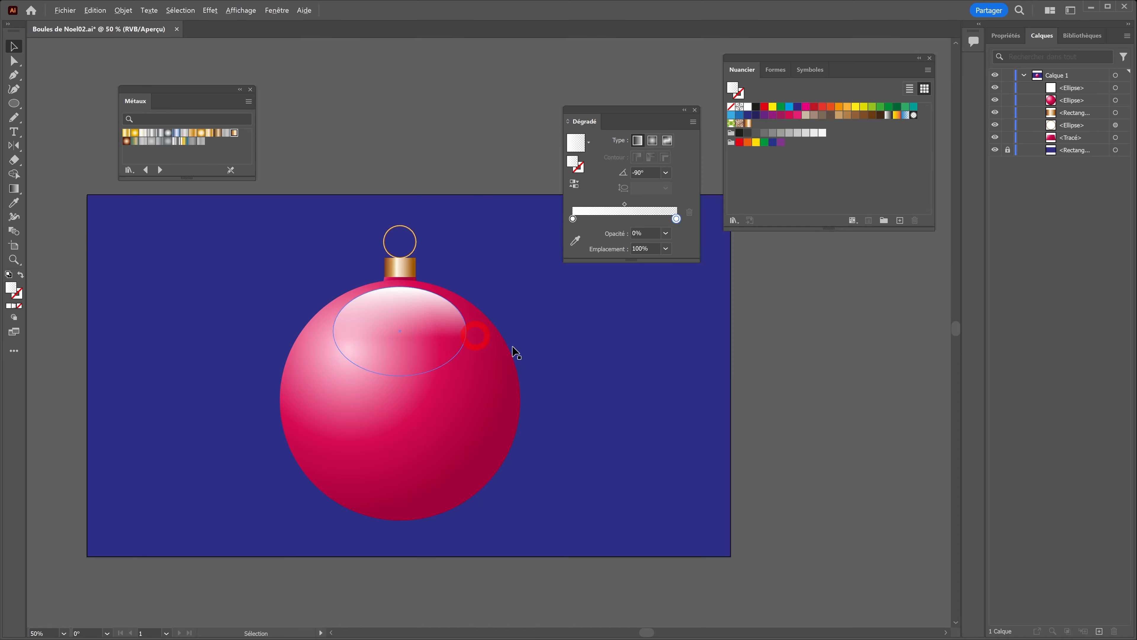
pyautogui.click(516, 352)
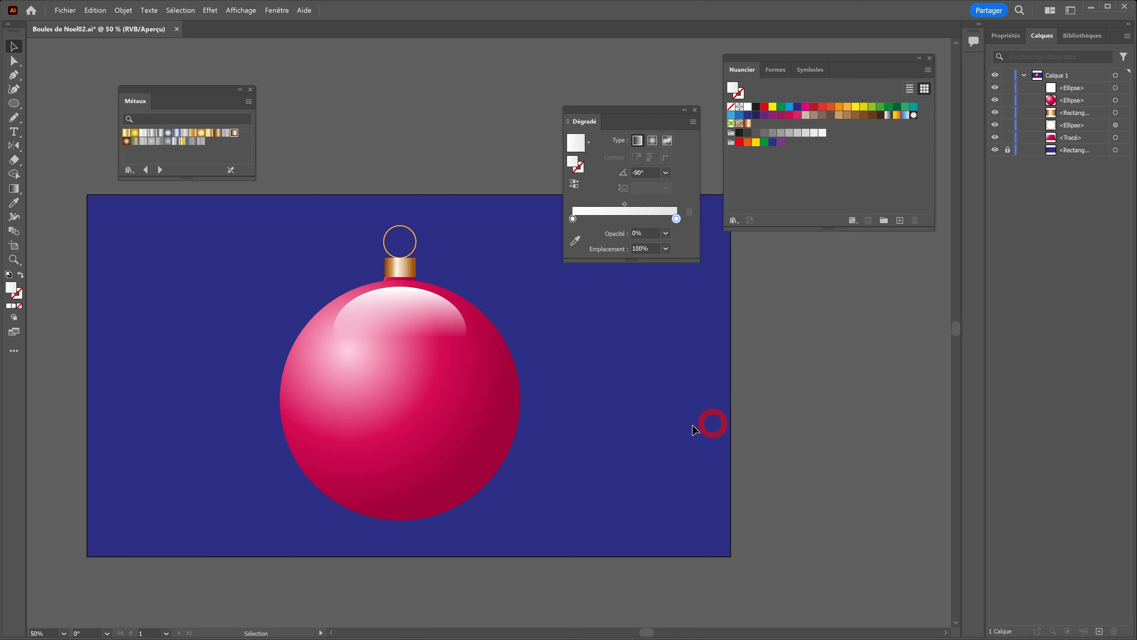
# Set the overall opacity of the reflection ellipse to 80%
pyautogui.click(428, 321)
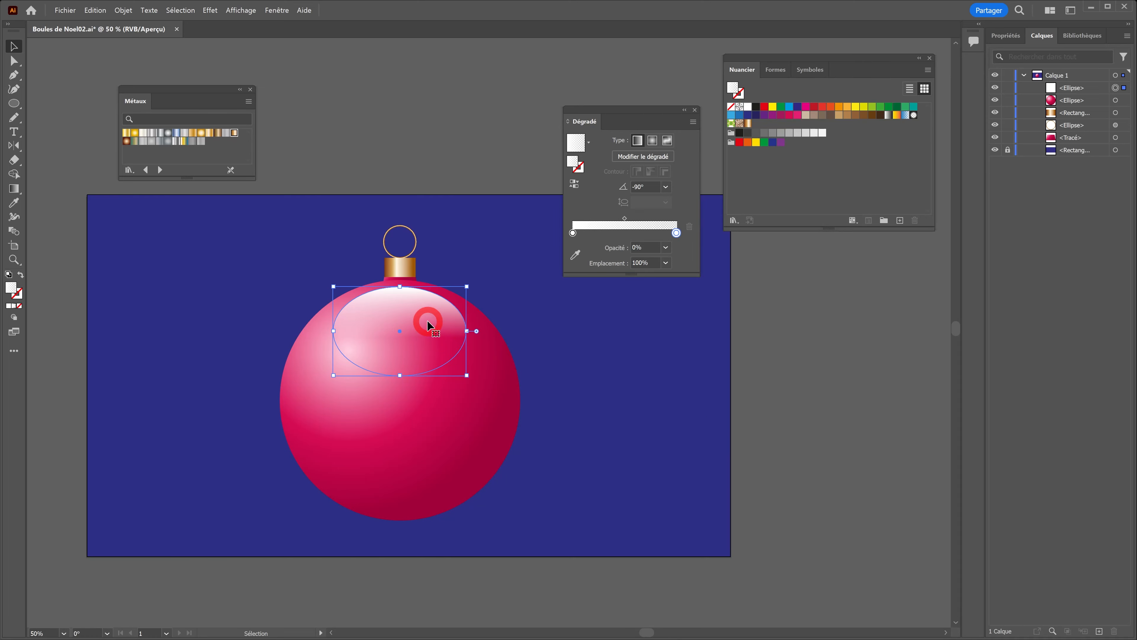
pyautogui.click(1007, 36)
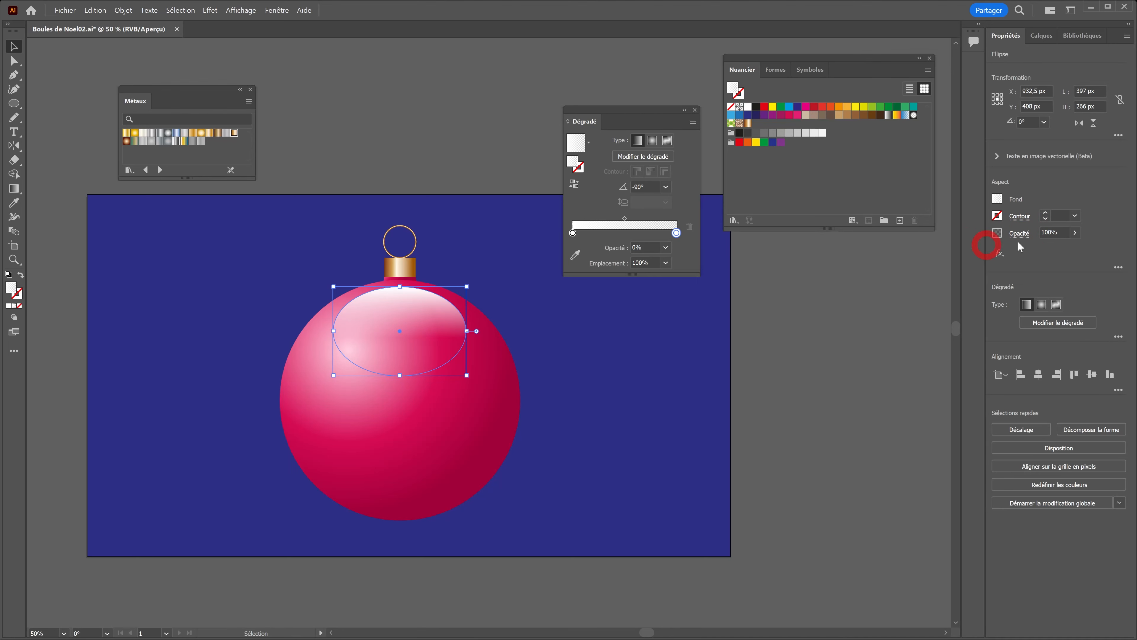
pyautogui.click(1075, 232)
pyautogui.moveTo(1070, 249); pyautogui.dragTo(1061, 249)
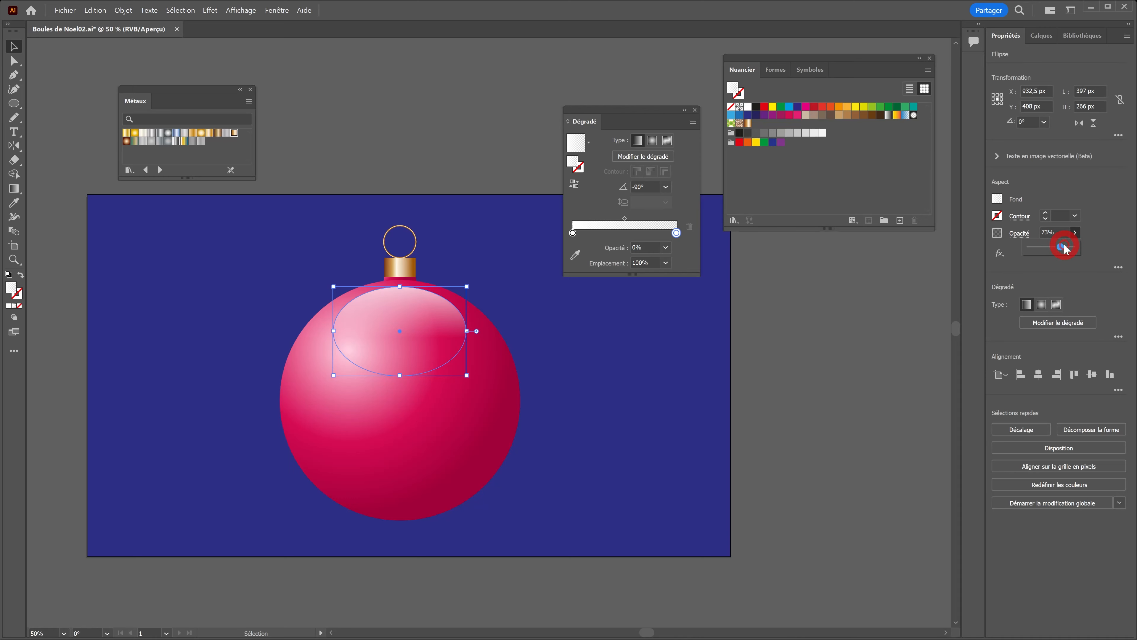
pyautogui.click(337, 157)
# Enlarge the reflection ellipse slightly about its centre and deselect it
pyautogui.click(408, 303)
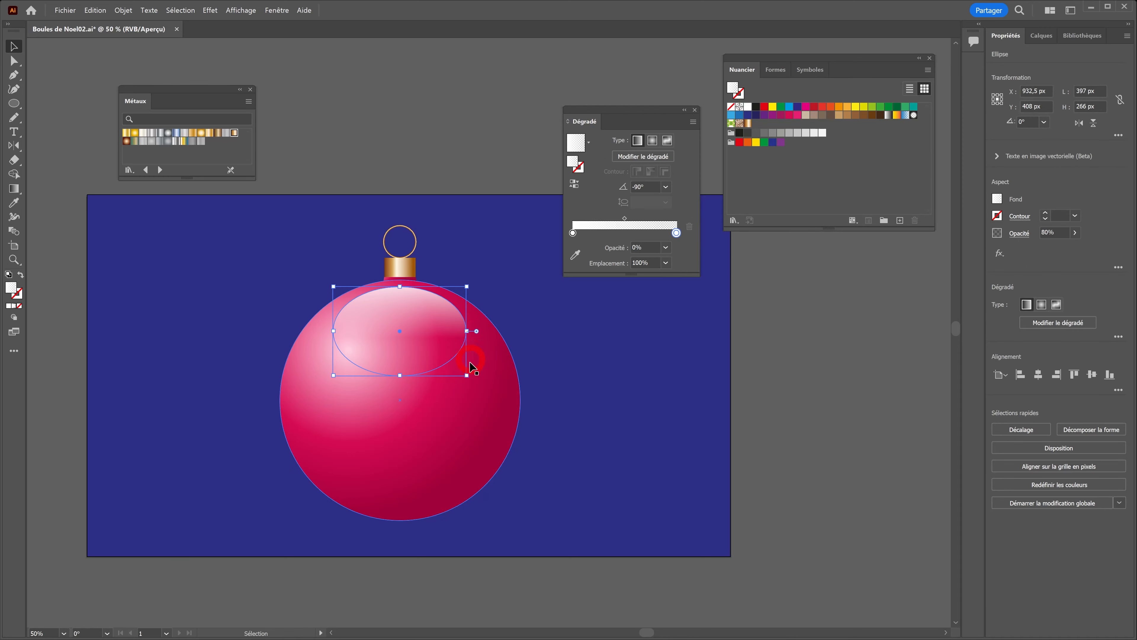
pyautogui.moveTo(466, 375); pyautogui.dragTo(477, 383)
pyautogui.moveTo(413, 339); pyautogui.dragTo(413, 337)
pyautogui.click(413, 134)
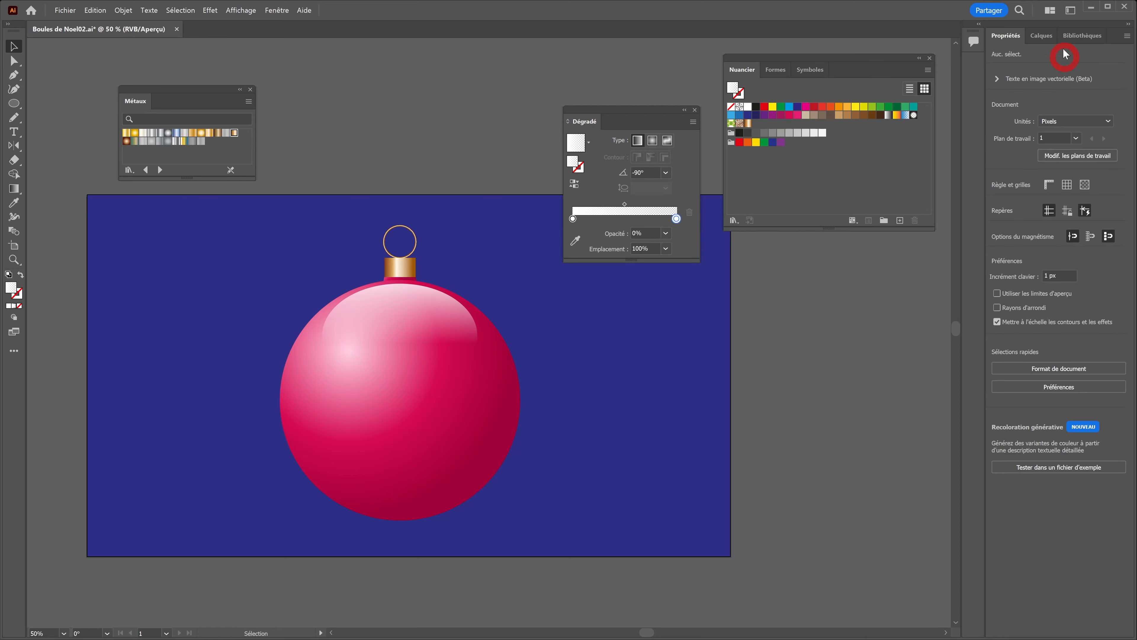
# Rename the reflection ellipse in the layer list as Reflet
pyautogui.click(1051, 43)
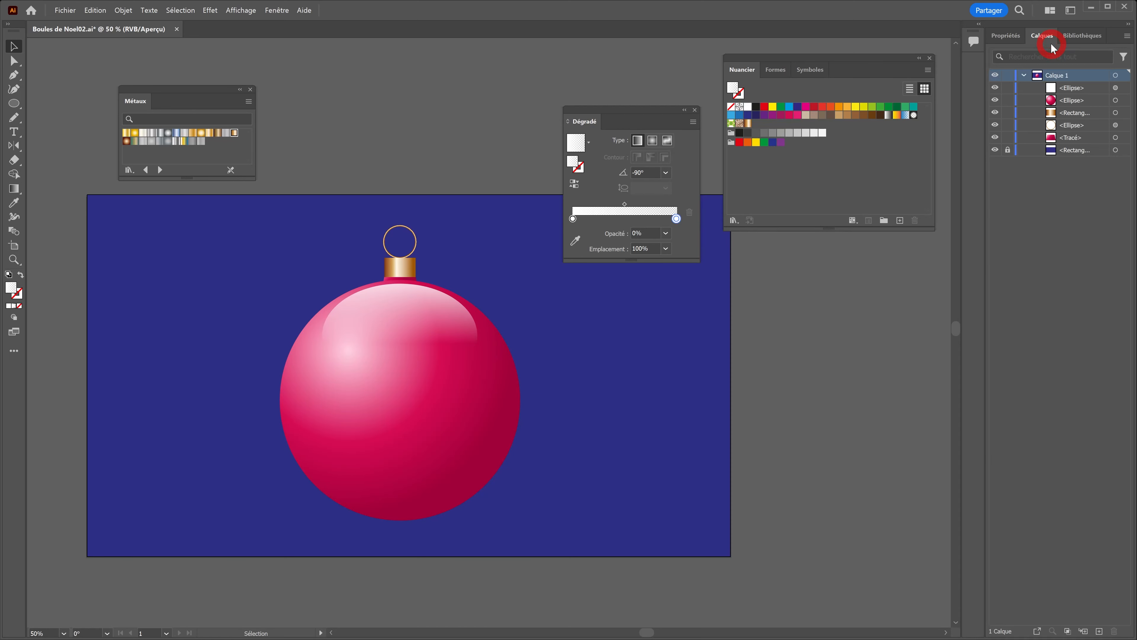
pyautogui.doubleClick(1073, 89)
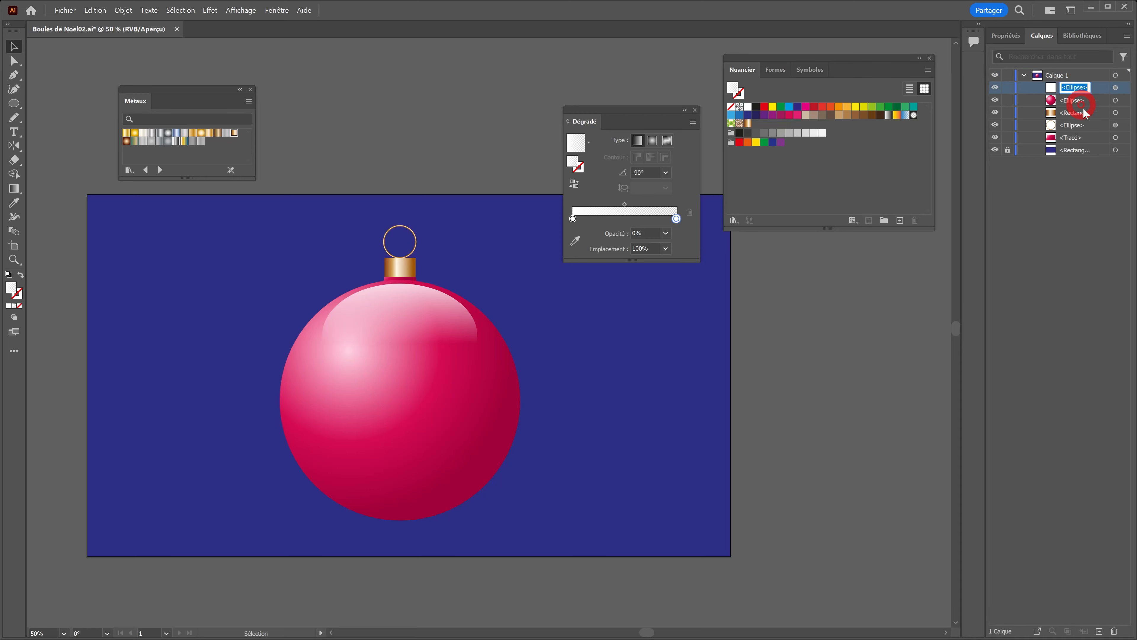
pyautogui.write('Reflet')
# Group the copper cap rectangle, the hanging ring and the crimson neck path
pyautogui.click(1116, 113)
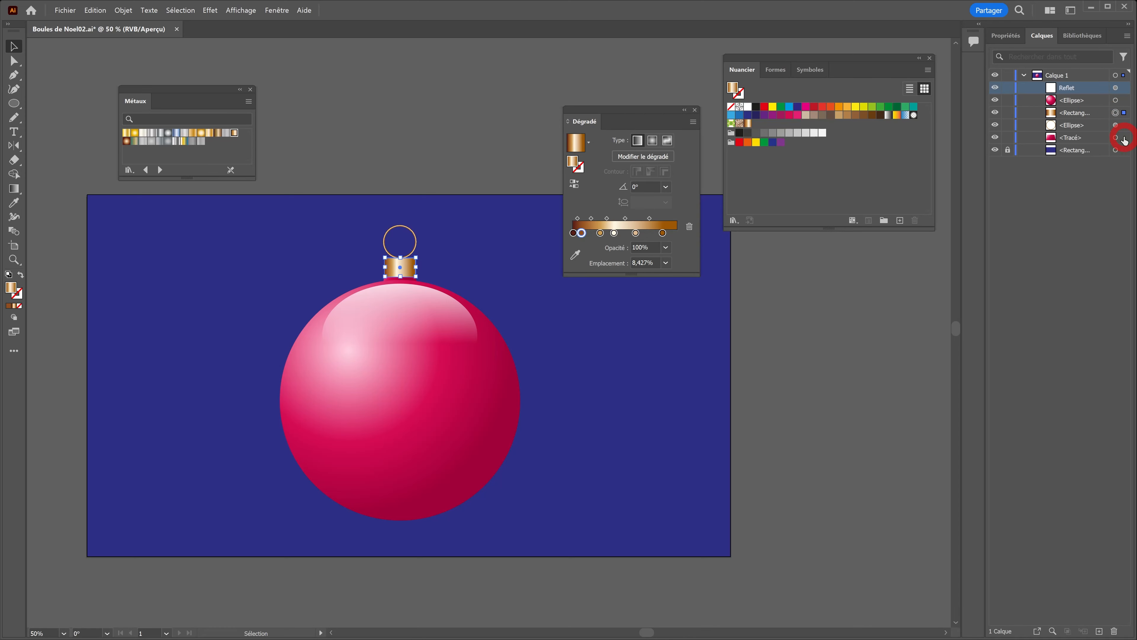
pyautogui.keyDown('shift'); pyautogui.click(1115, 125); pyautogui.keyUp('shift')
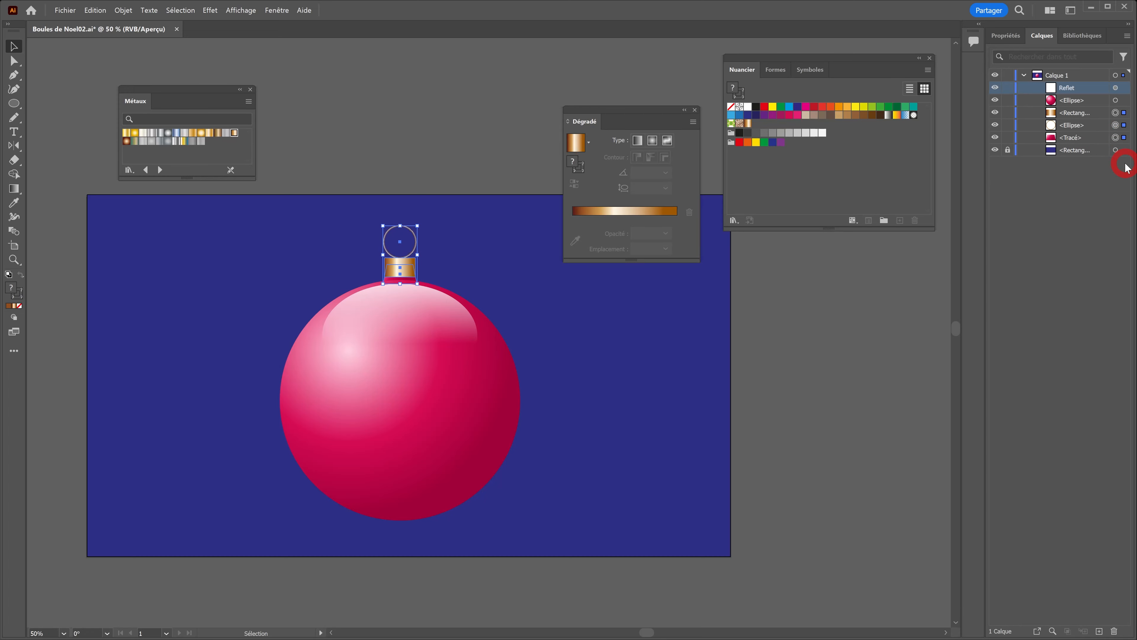
pyautogui.click(1125, 114)
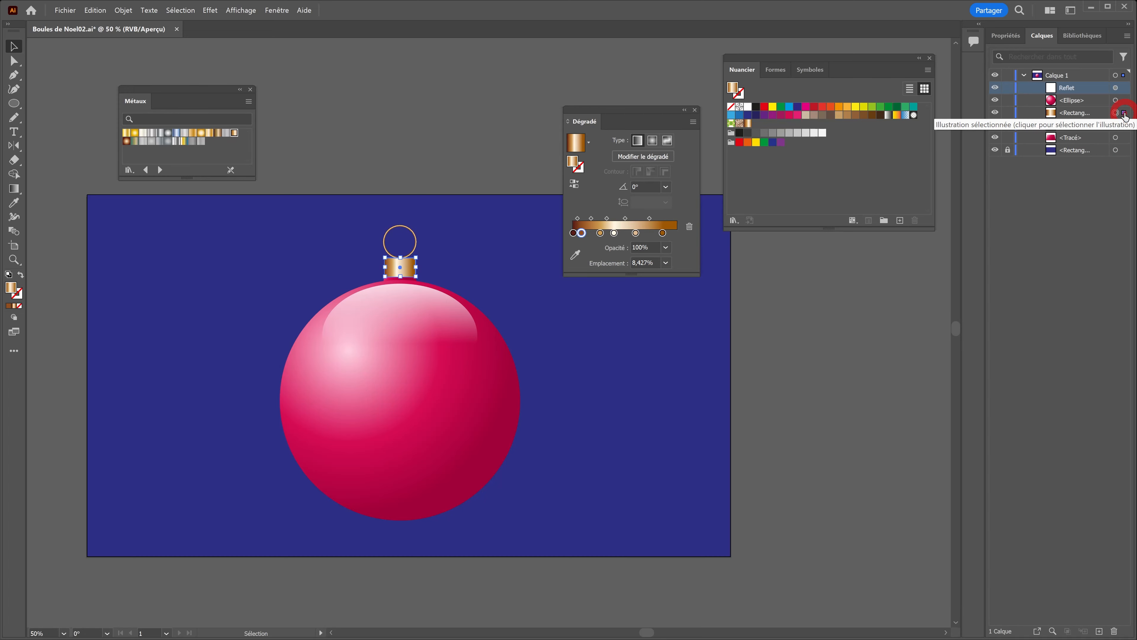
pyautogui.keyDown('shift'); pyautogui.click(1125, 125); pyautogui.keyUp('shift')
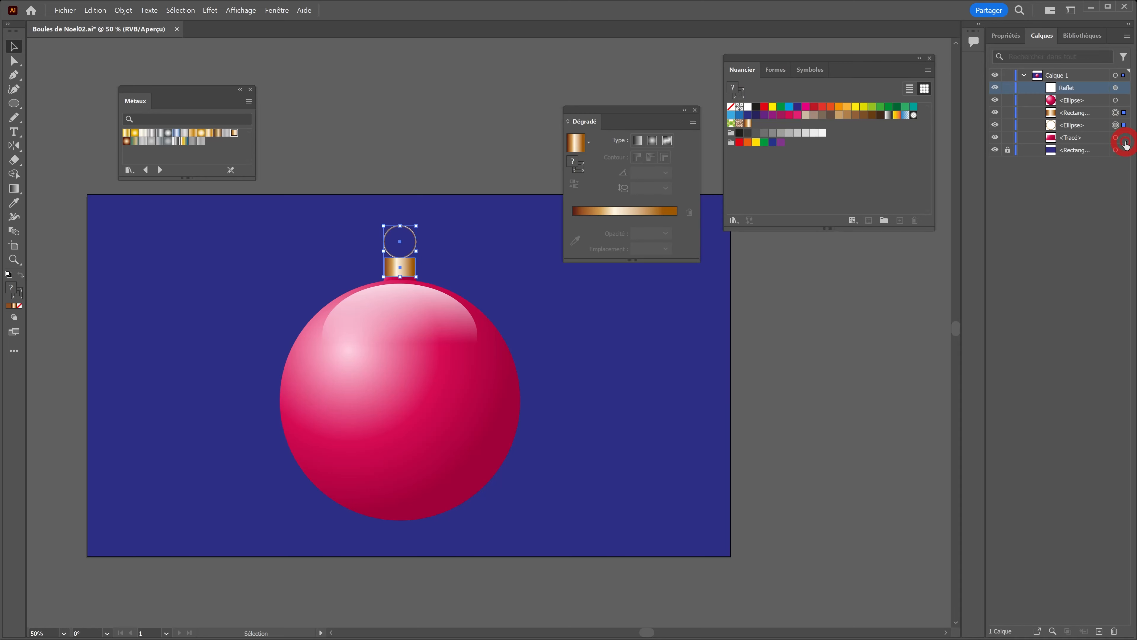
pyautogui.keyDown('shift'); pyautogui.click(1125, 138); pyautogui.keyUp('shift')
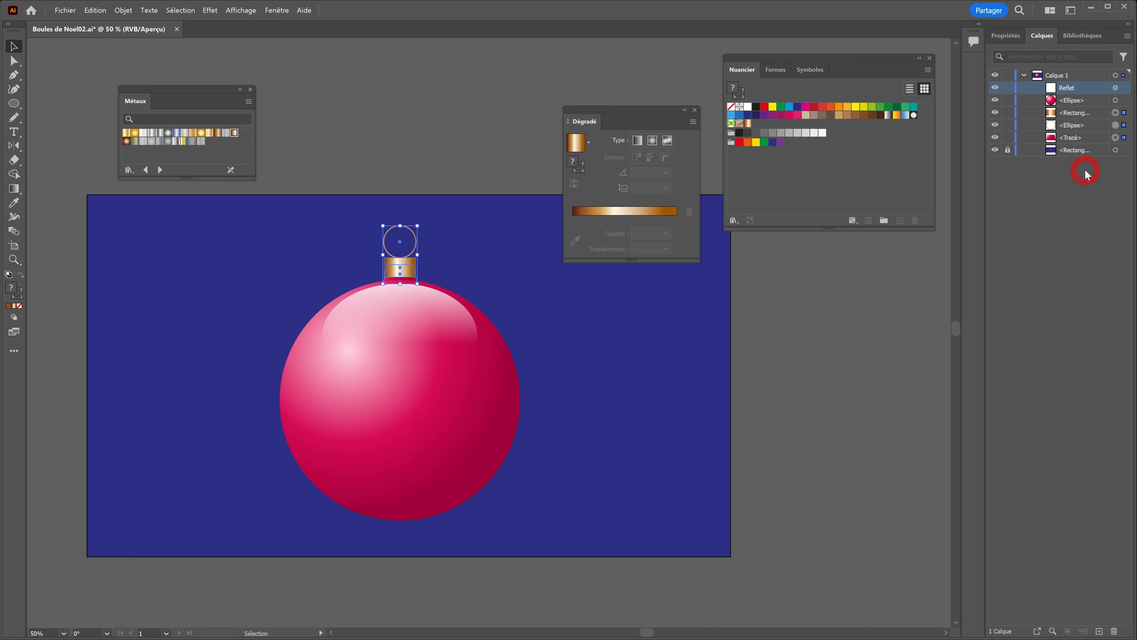
pyautogui.hotkey('ctrl', 'g')
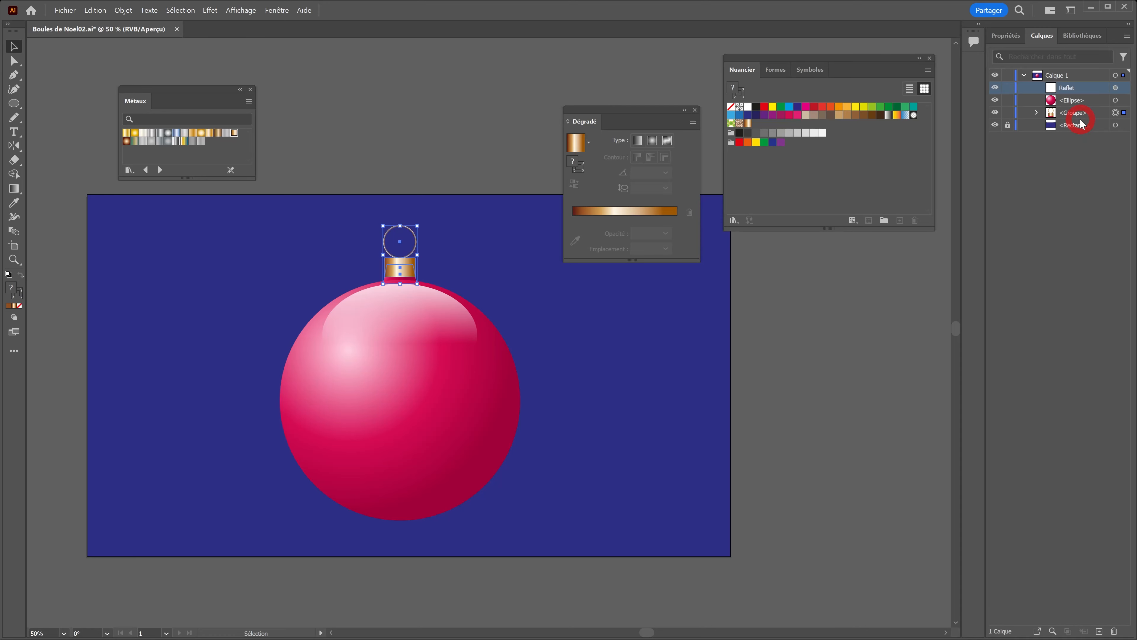
# Name the new group Accroche and rename the ball's ellipse as Boule
pyautogui.click(1078, 112)
pyautogui.doubleClick(1078, 118)
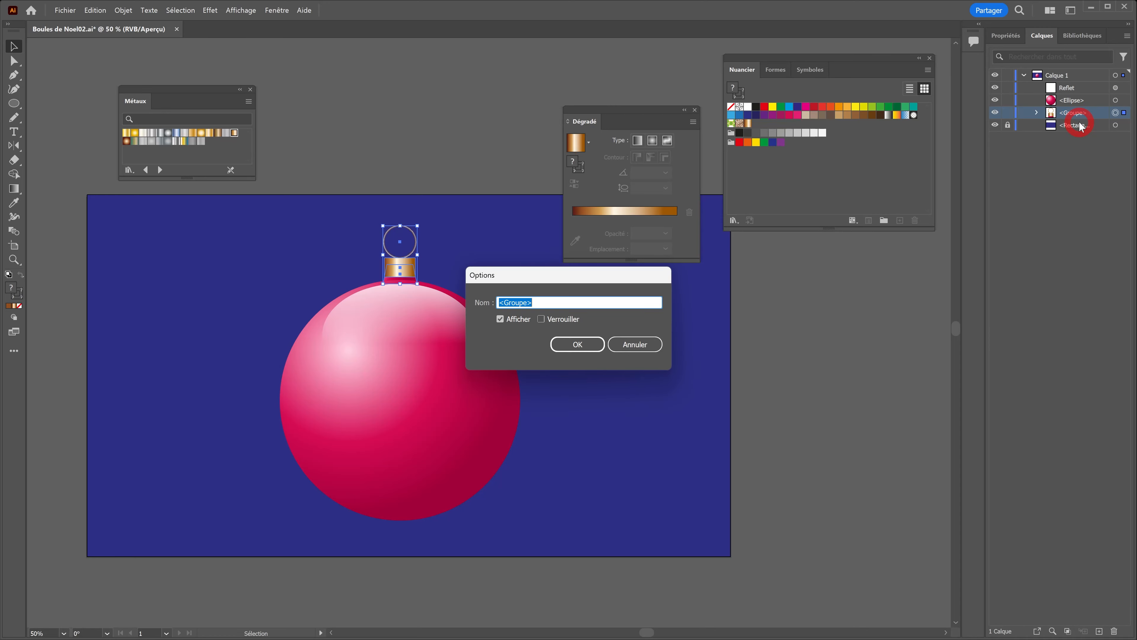
pyautogui.write('Accroche')
pyautogui.press('Return')
pyautogui.click(995, 113)
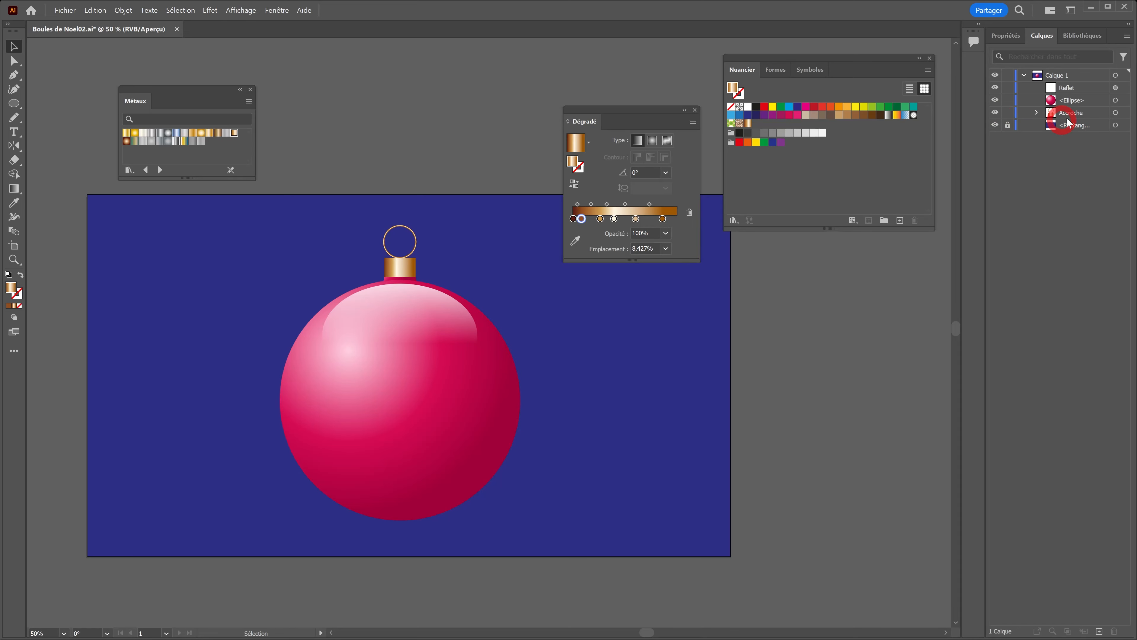
pyautogui.click(1097, 104)
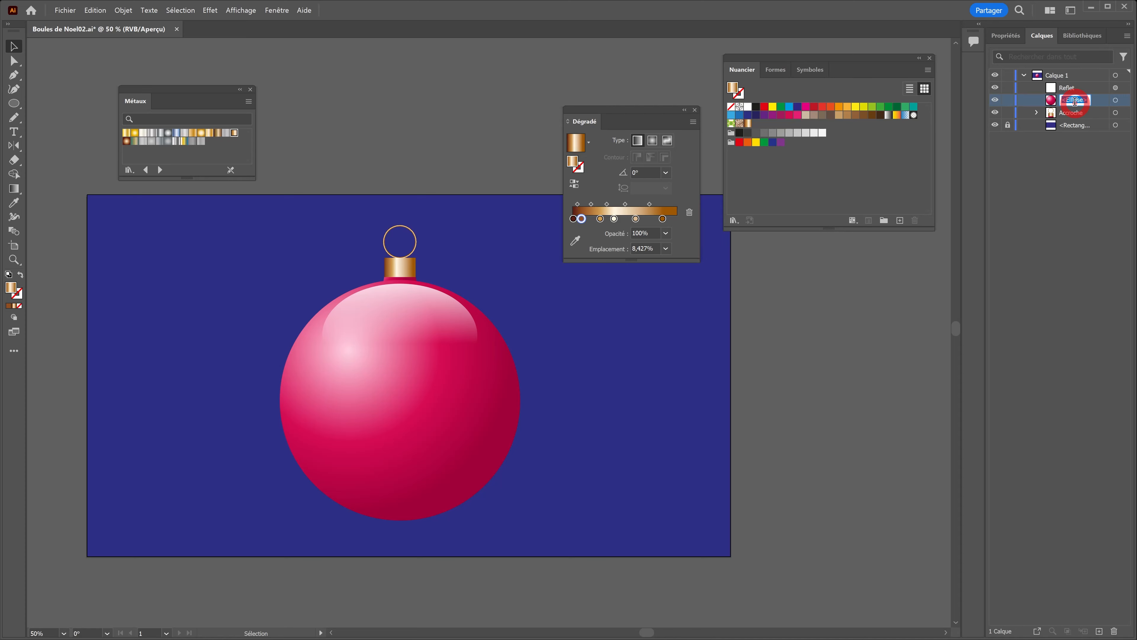
pyautogui.click(1025, 239)
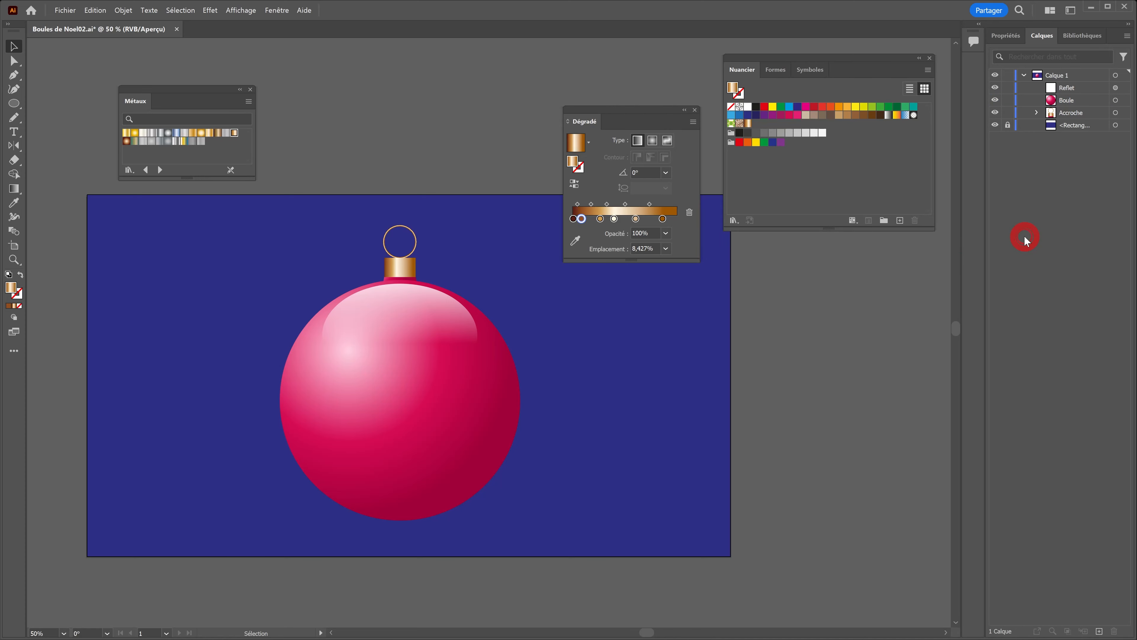
pyautogui.click(386, 455)
pyautogui.click(568, 363)
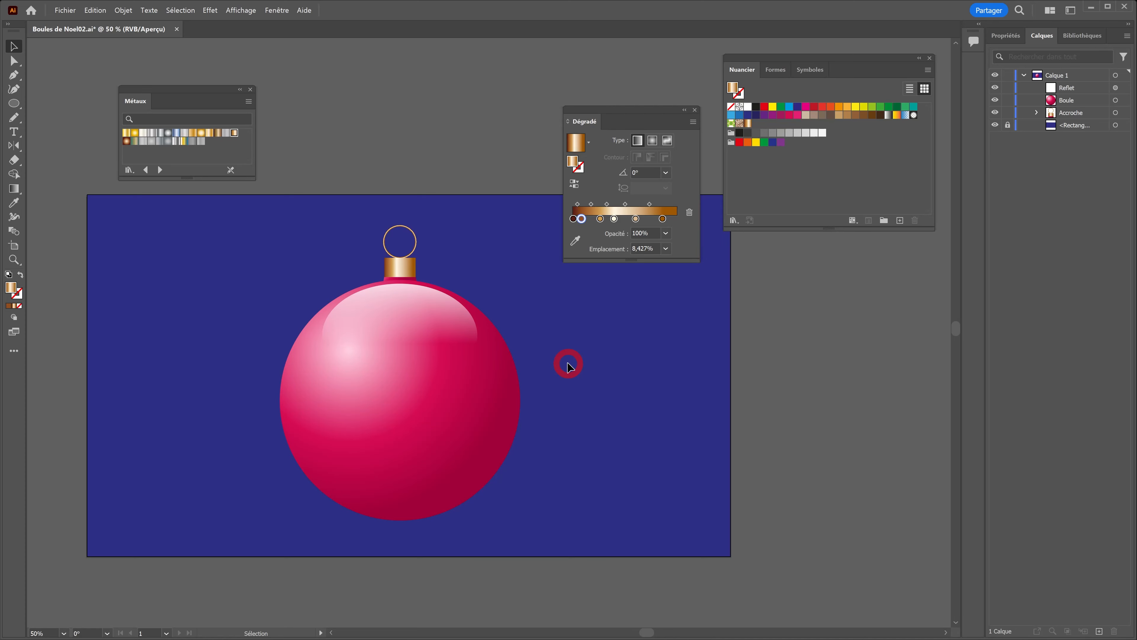
pyautogui.click(429, 478)
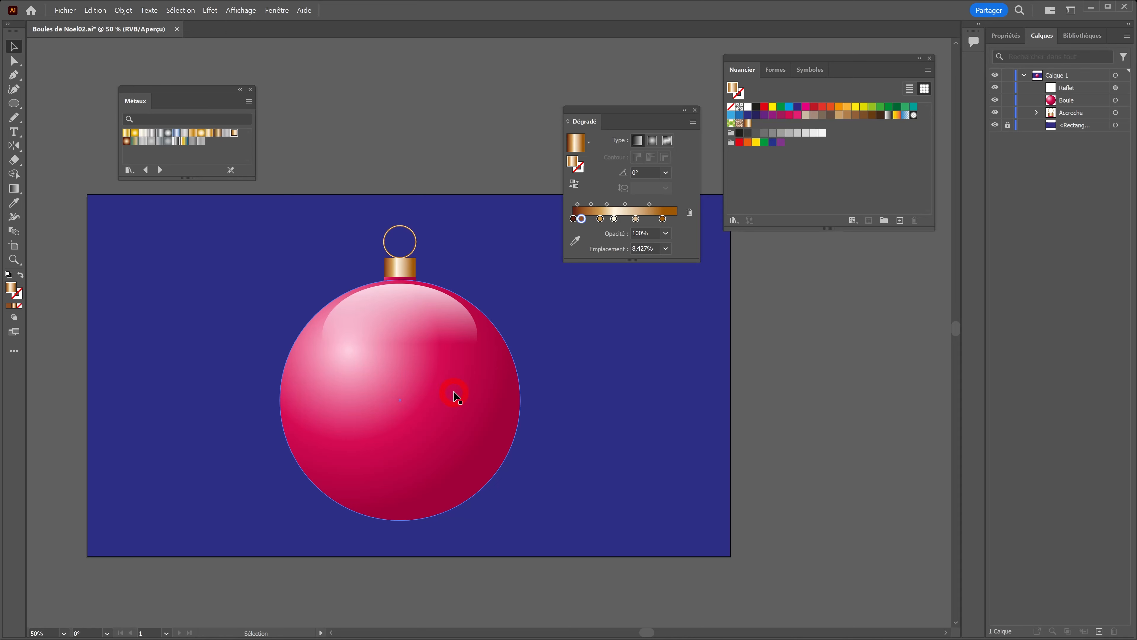
pyautogui.click(561, 268)
# Move the gradient settings further away from the ornament and show the advanced toolbar
pyautogui.moveTo(637, 110); pyautogui.dragTo(593, 67)
pyautogui.click(441, 159)
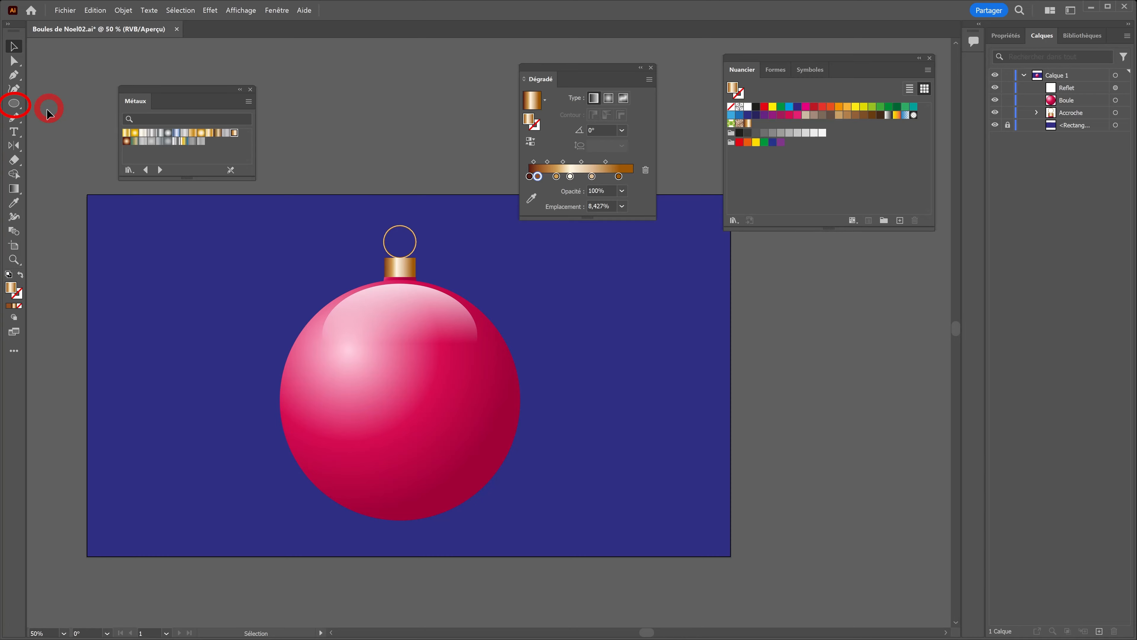
pyautogui.click(276, 10)
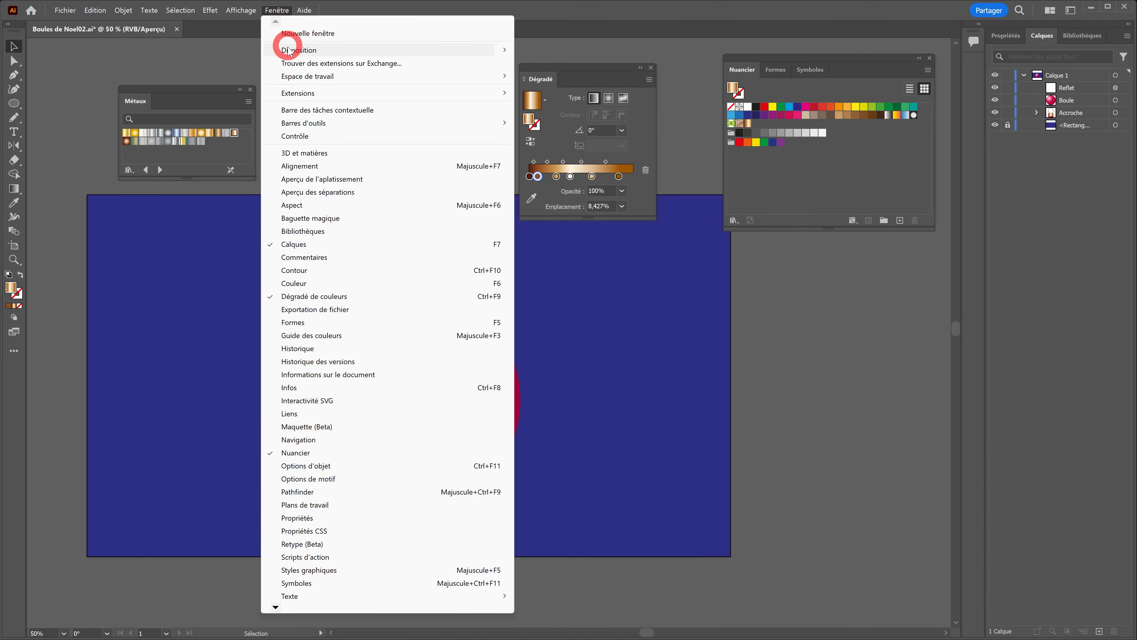
pyautogui.moveTo(299, 122)
pyautogui.click(551, 127)
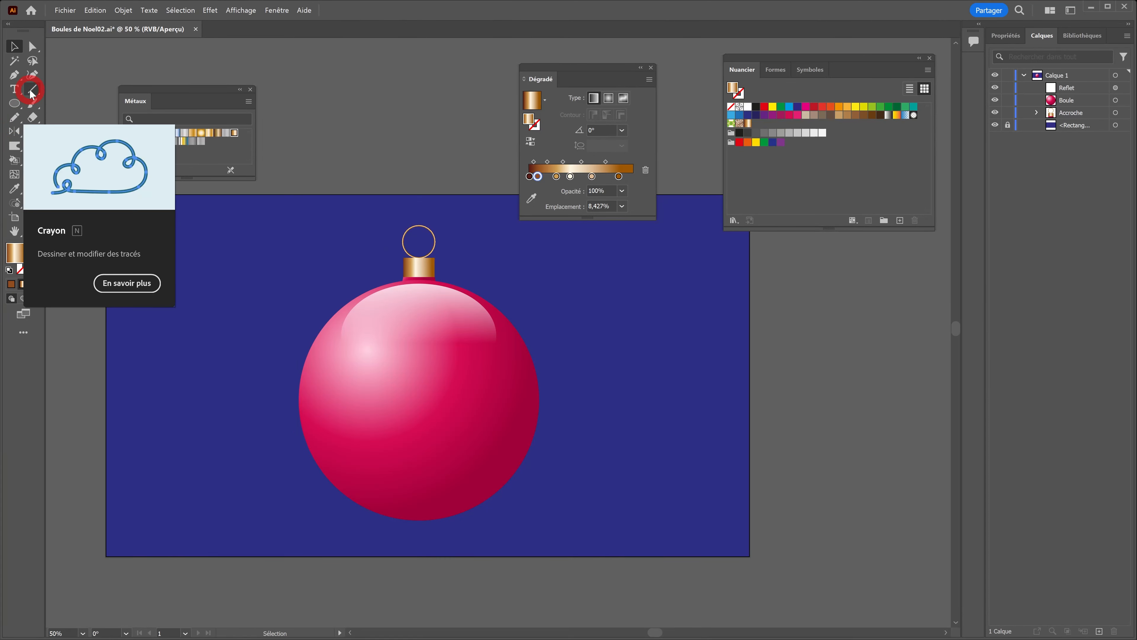
# Draw a short vertical line on the blue background to the left of the ball with the Line Segment tool
pyautogui.click(32, 92)
pyautogui.moveTo(202, 370)
pyautogui.mouseDown()
pyautogui.moveTo(199, 290)
pyautogui.moveTo(198, 317)
pyautogui.mouseUp()
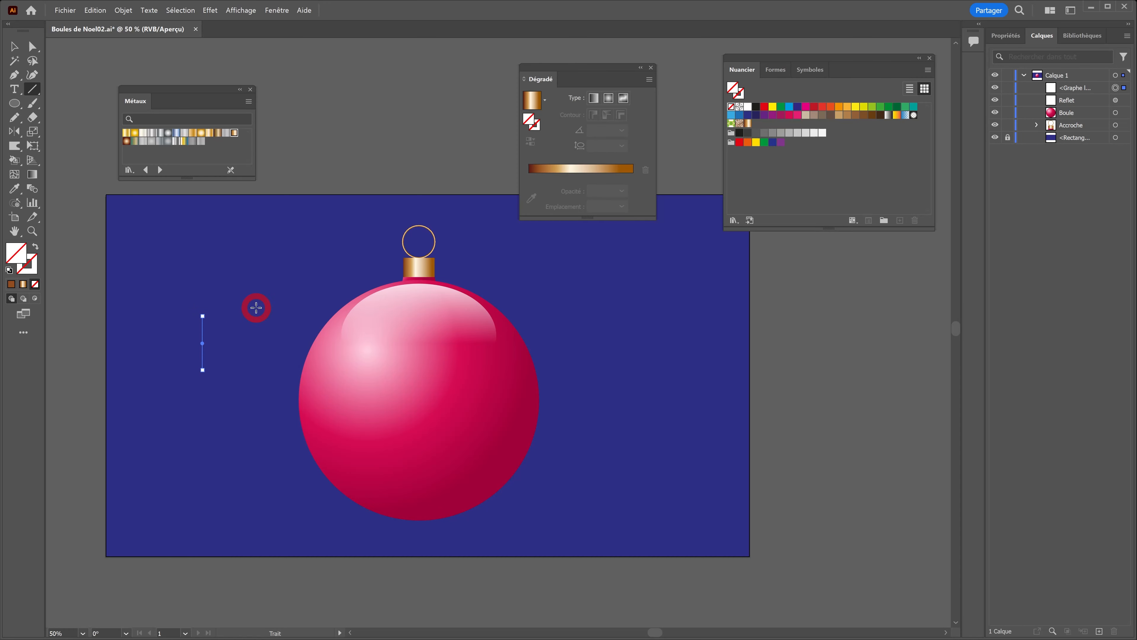
# Give the vertical line a 16 px stroke coloured white
pyautogui.click(1010, 36)
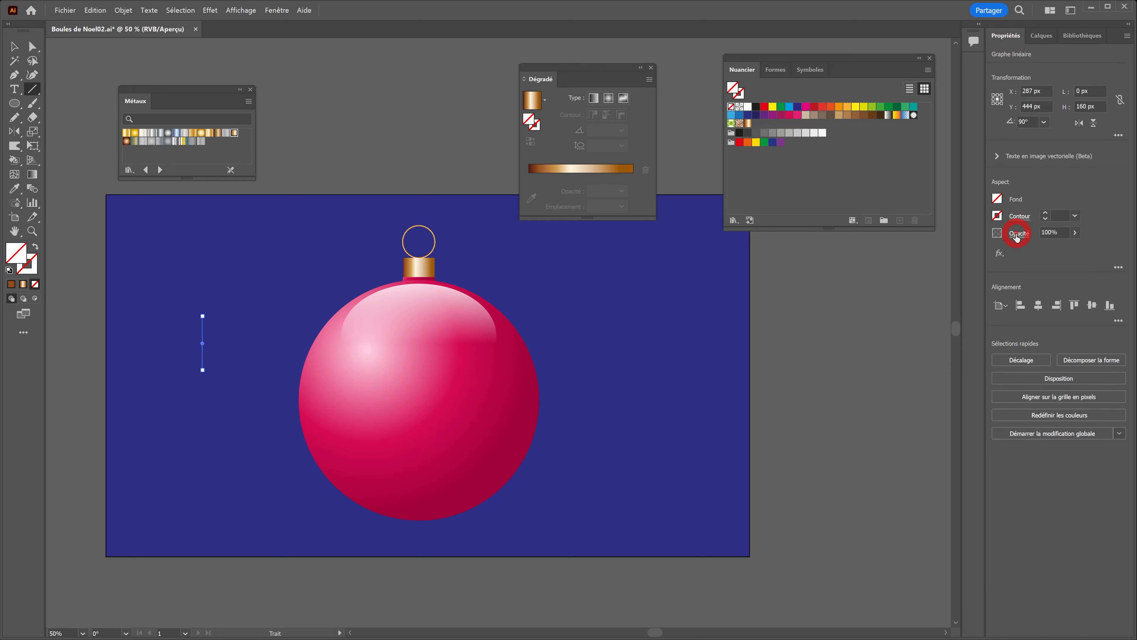
pyautogui.click(1018, 218)
pyautogui.click(942, 231)
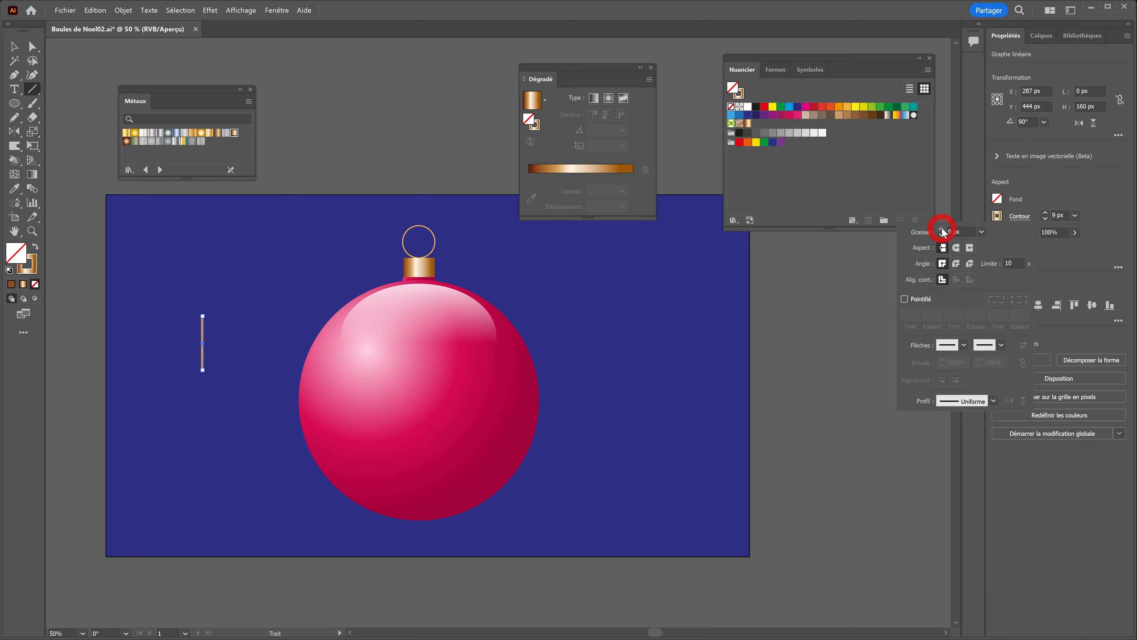
pyautogui.click(942, 231)
pyautogui.click(997, 216)
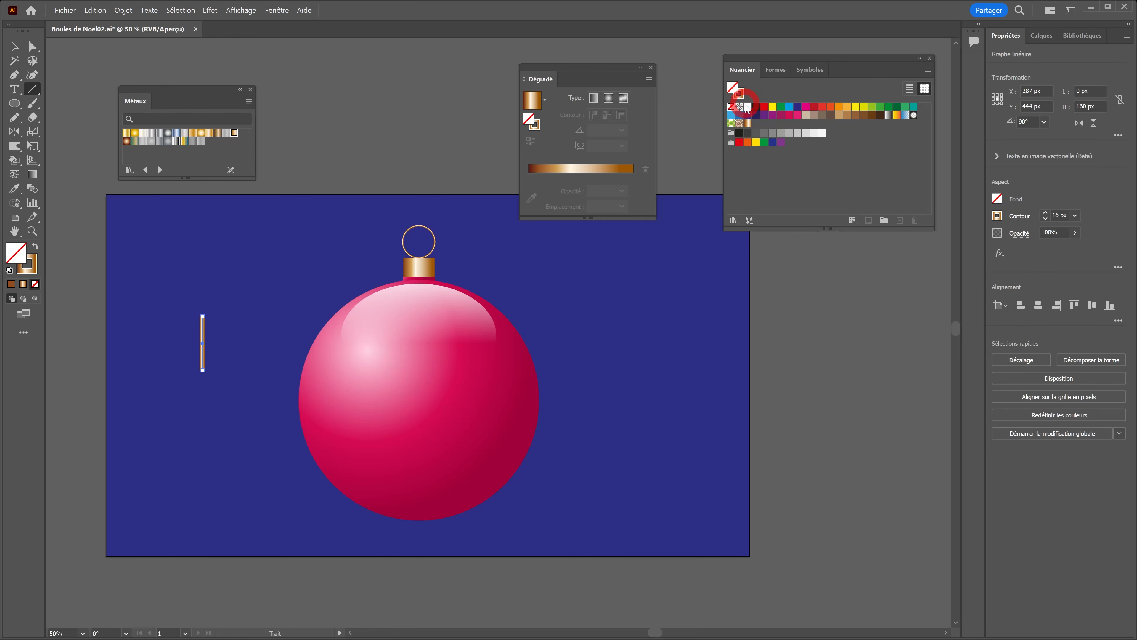
pyautogui.click(740, 94)
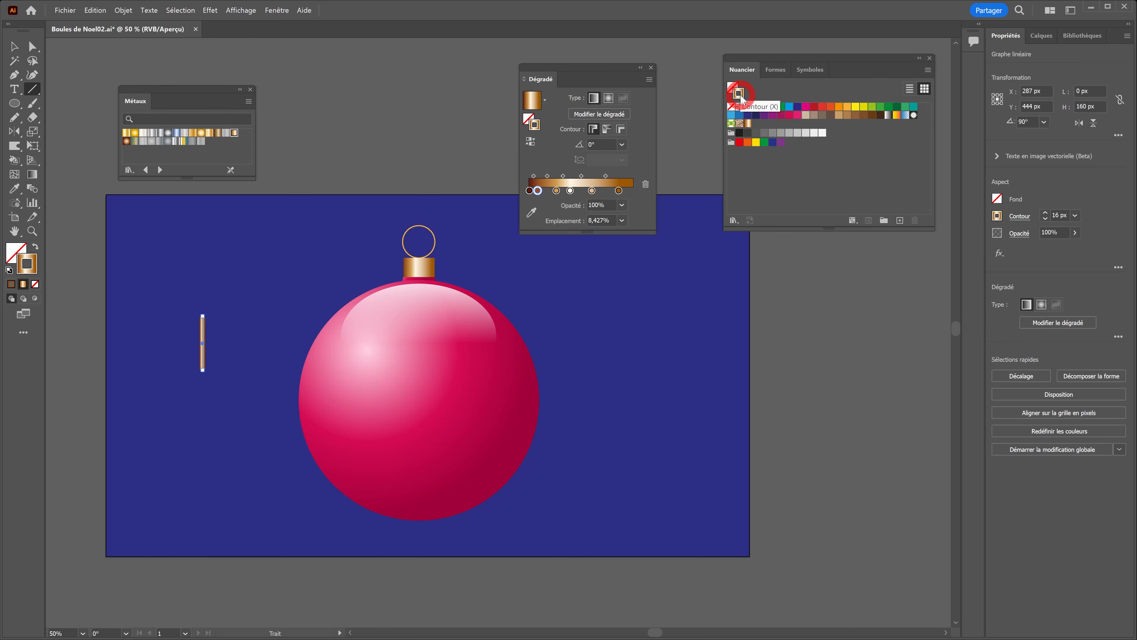
pyautogui.click(748, 111)
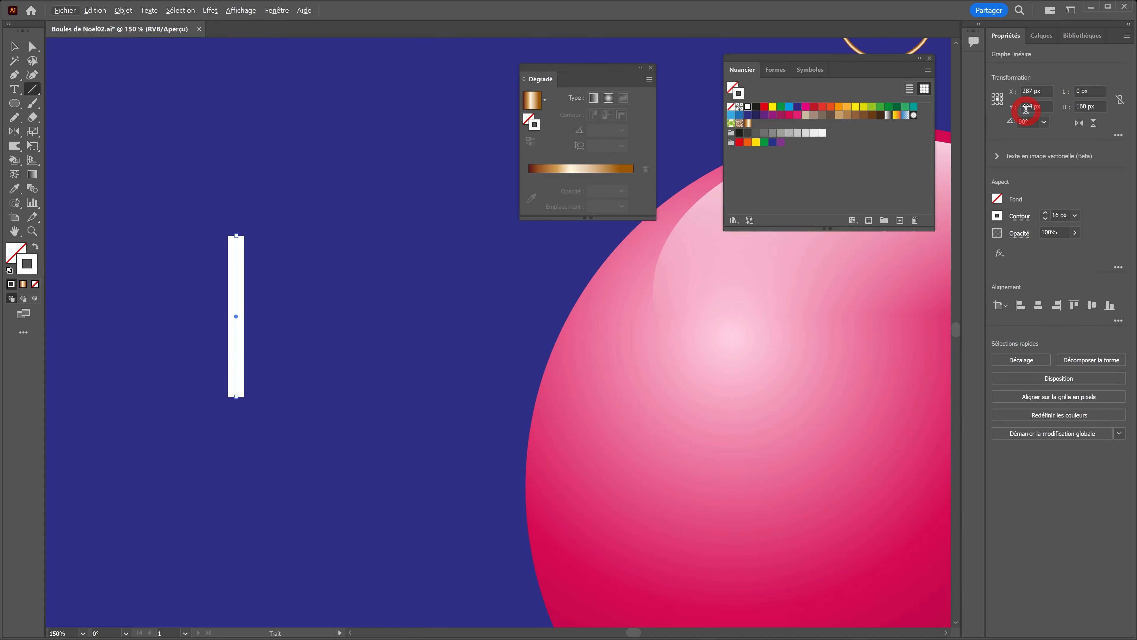
# Round the ends of the white line and extend it upward to a height of about 218 px
pyautogui.click(1020, 219)
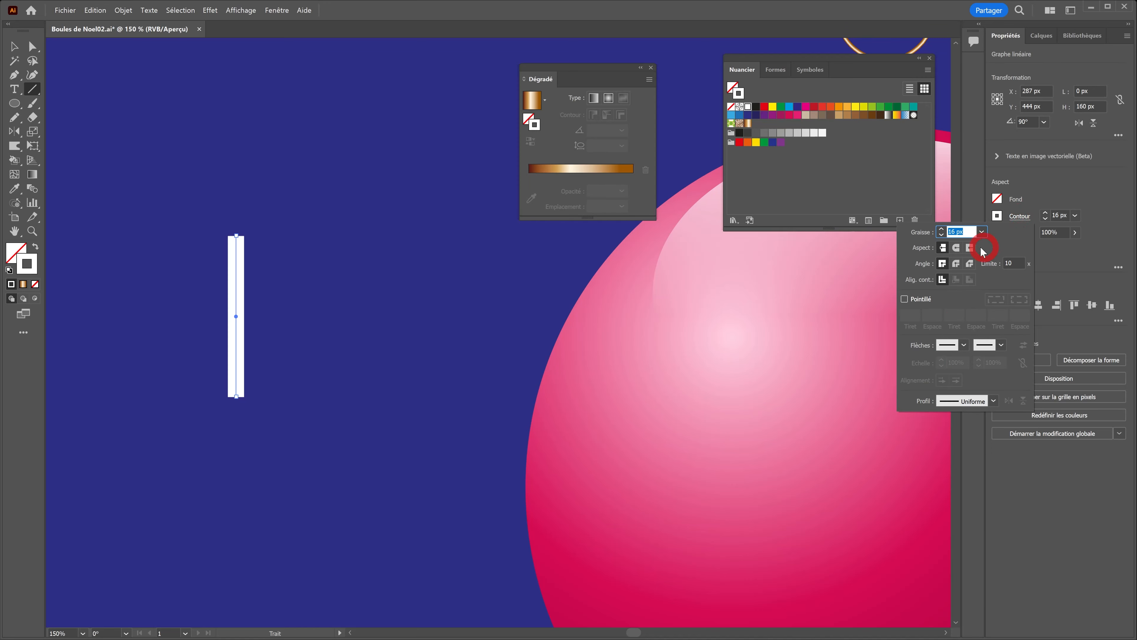
pyautogui.click(956, 249)
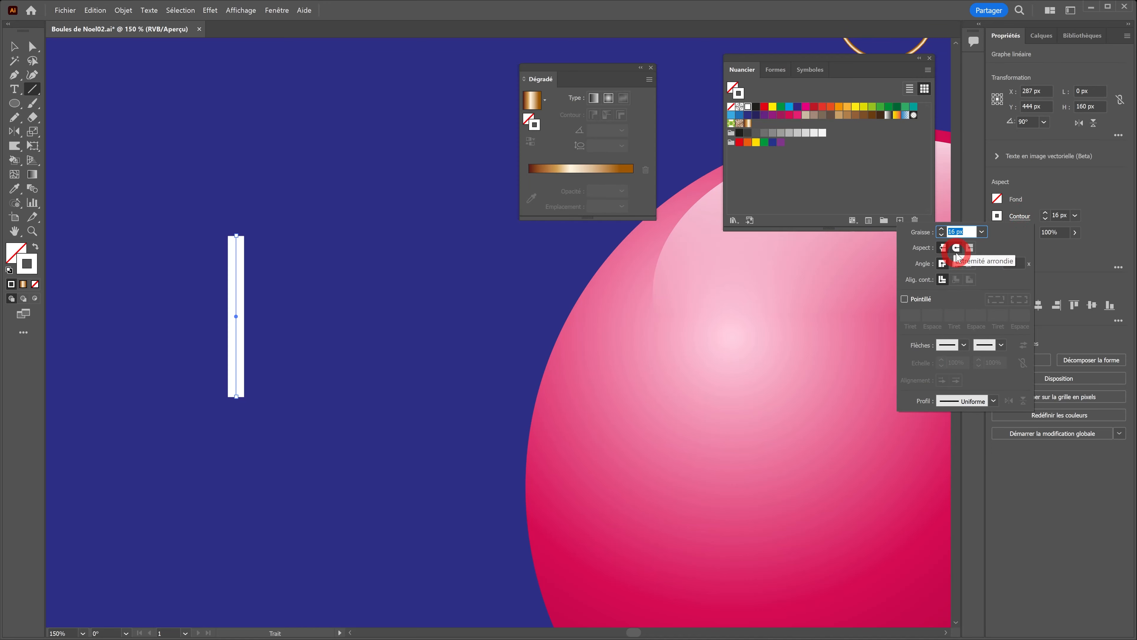
pyautogui.click(956, 250)
pyautogui.click(236, 236)
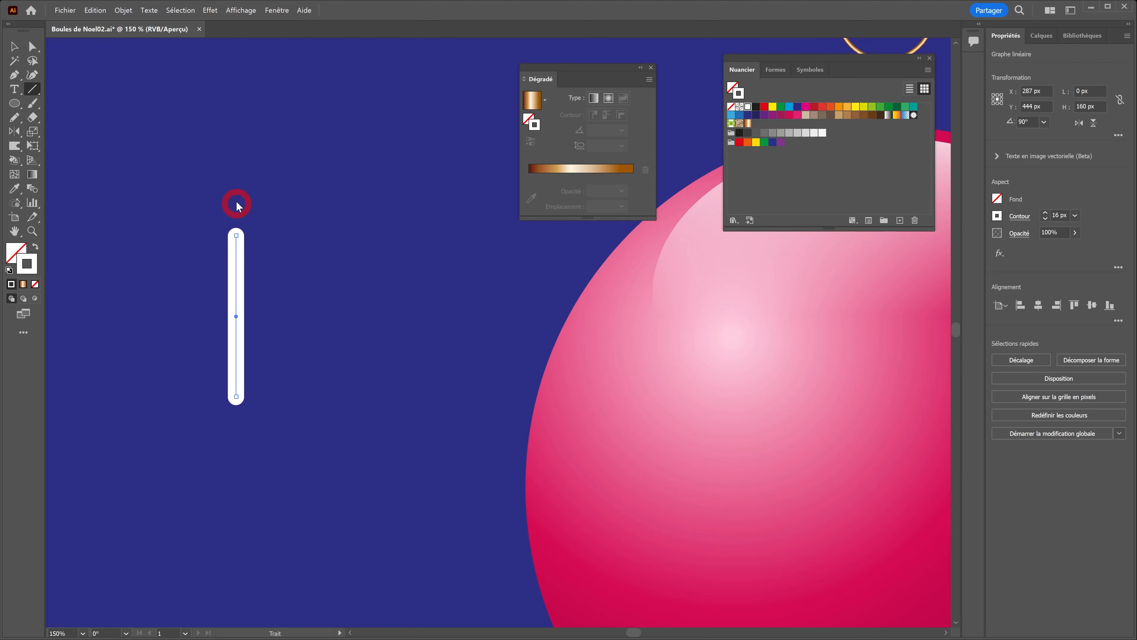
pyautogui.moveTo(238, 237); pyautogui.dragTo(233, 190)
pyautogui.moveTo(236, 192); pyautogui.dragTo(236, 177)
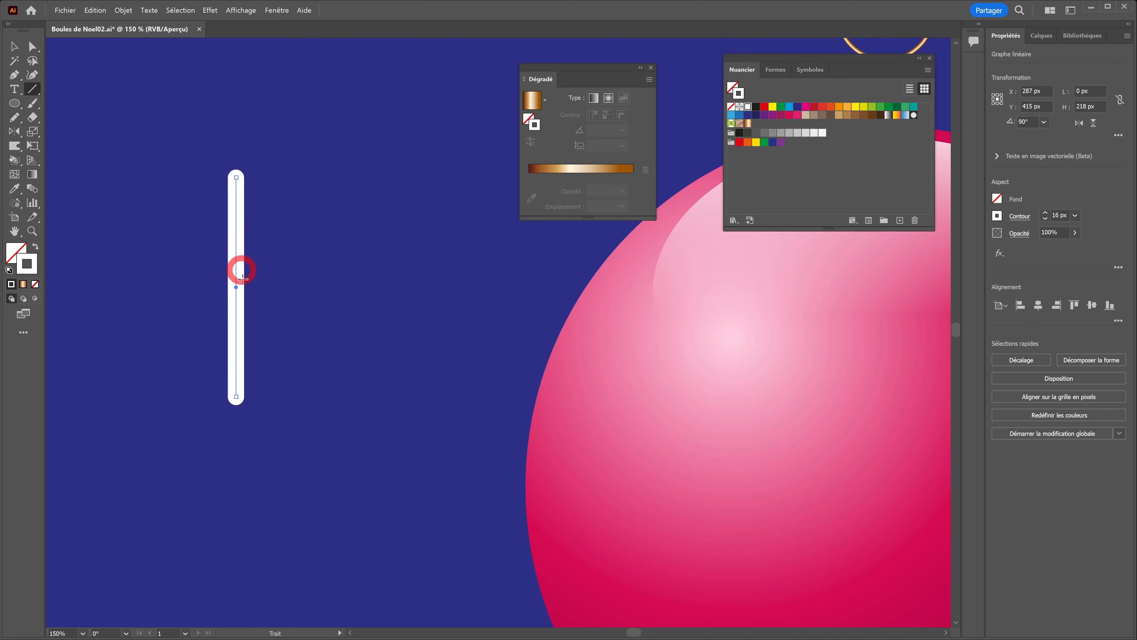
# Draw a 45° branch about 82 px wide and high from near the stem's base, and duplicate it upward three times at equal spacing
pyautogui.moveTo(236, 376); pyautogui.dragTo(318, 294)
pyautogui.click(14, 48)
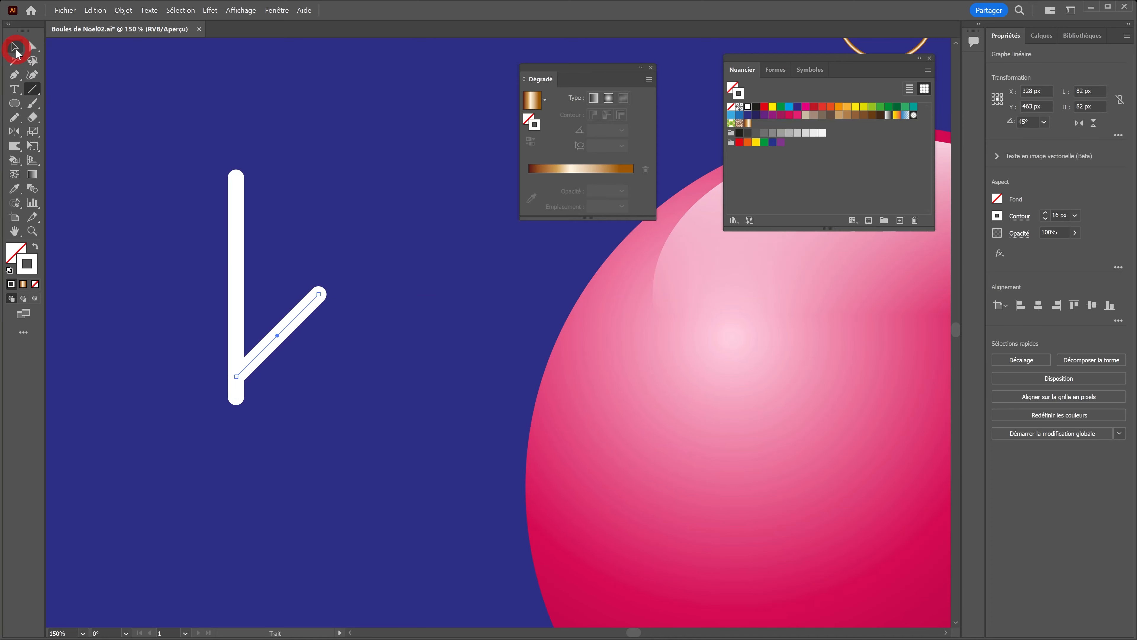
pyautogui.click(223, 294)
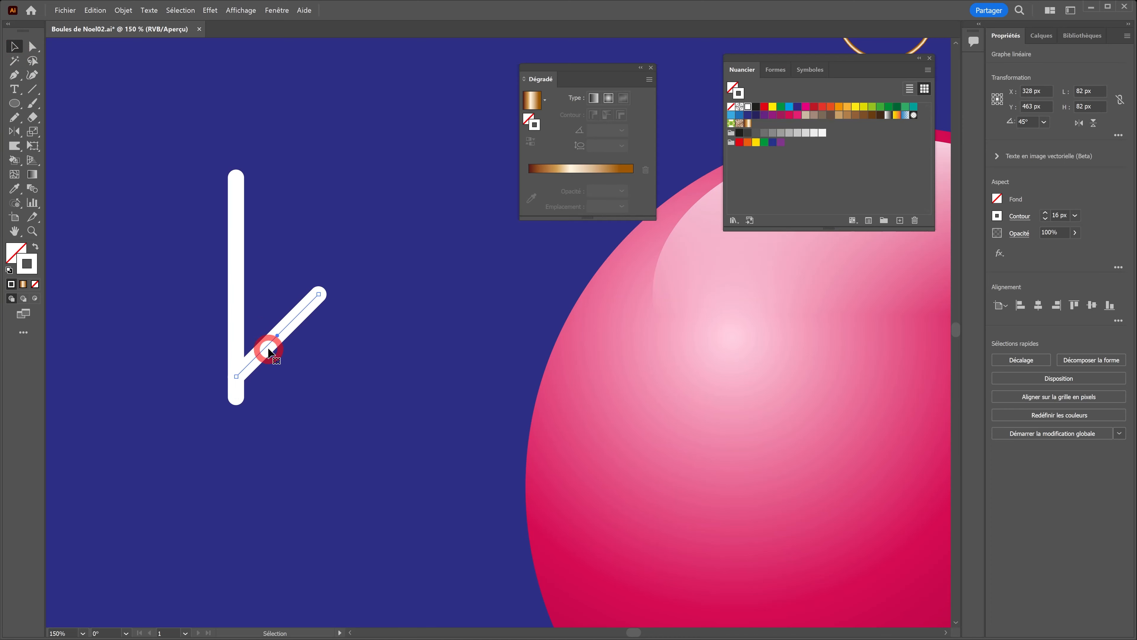
pyautogui.moveTo(268, 350); pyautogui.dragTo(267, 285)
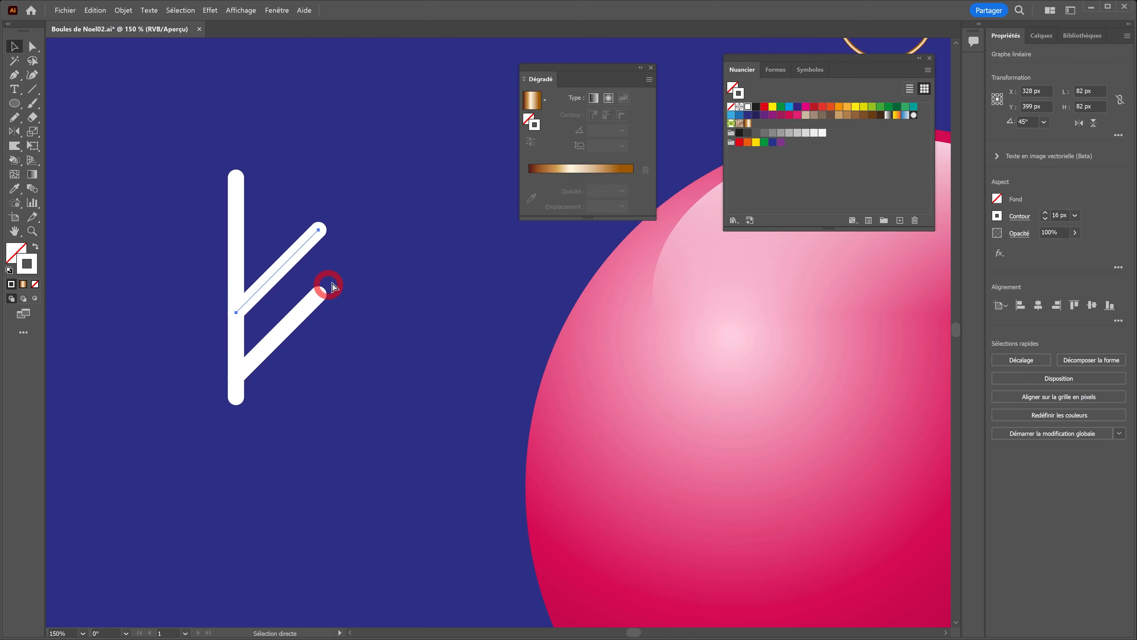
pyautogui.hotkey('ctrl', 'd')
pyautogui.hotkey('ctrl', 'd')
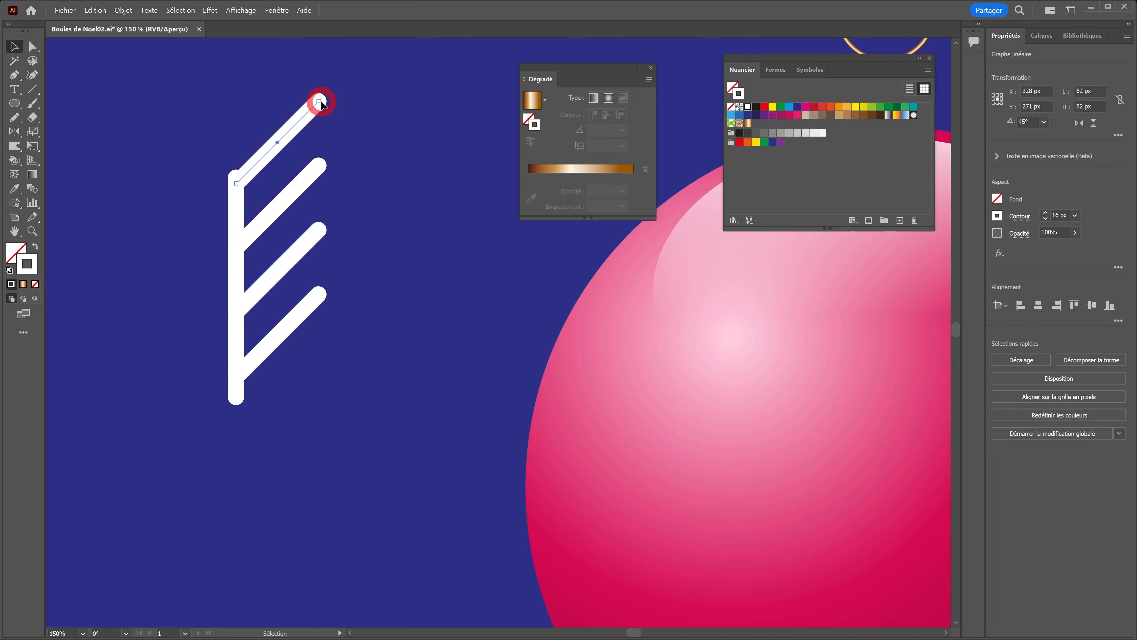
# Shorten the three upper branches progressively toward the tip, leaving the topmost about 20 px wide
pyautogui.moveTo(321, 102); pyautogui.dragTo(295, 252)
pyautogui.click(318, 229)
pyautogui.moveTo(257, 163); pyautogui.dragTo(252, 169)
# Copy the four diagonal branches together and paste the copy in front
pyautogui.click(250, 168)
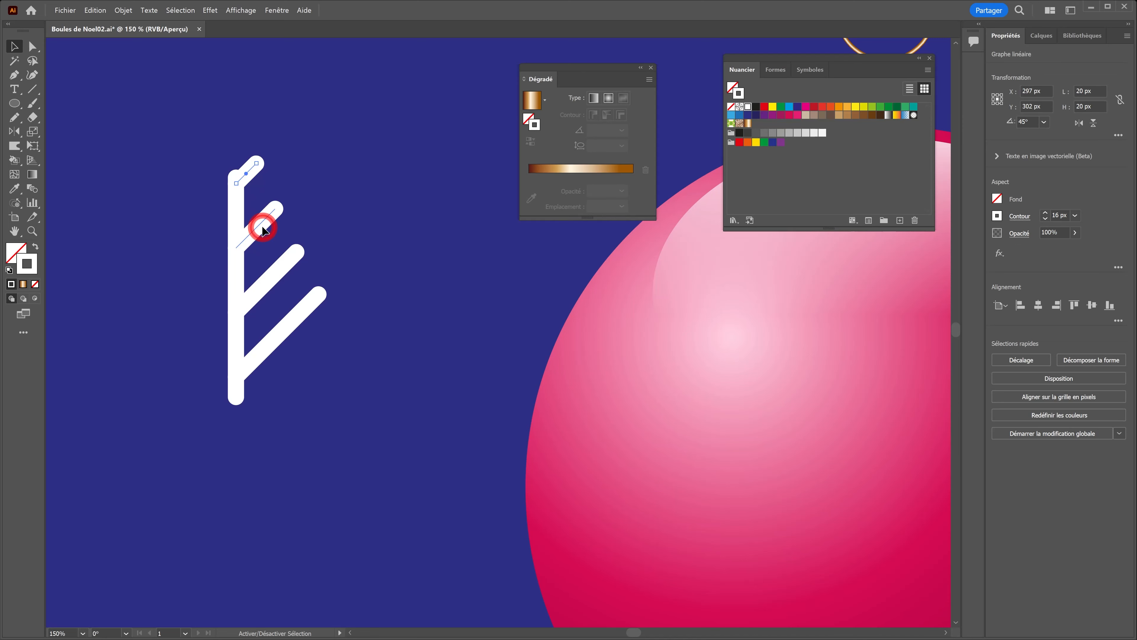
pyautogui.keyDown('shift'); pyautogui.click(261, 225); pyautogui.keyUp('shift')
pyautogui.keyDown('shift'); pyautogui.click(270, 281); pyautogui.keyUp('shift')
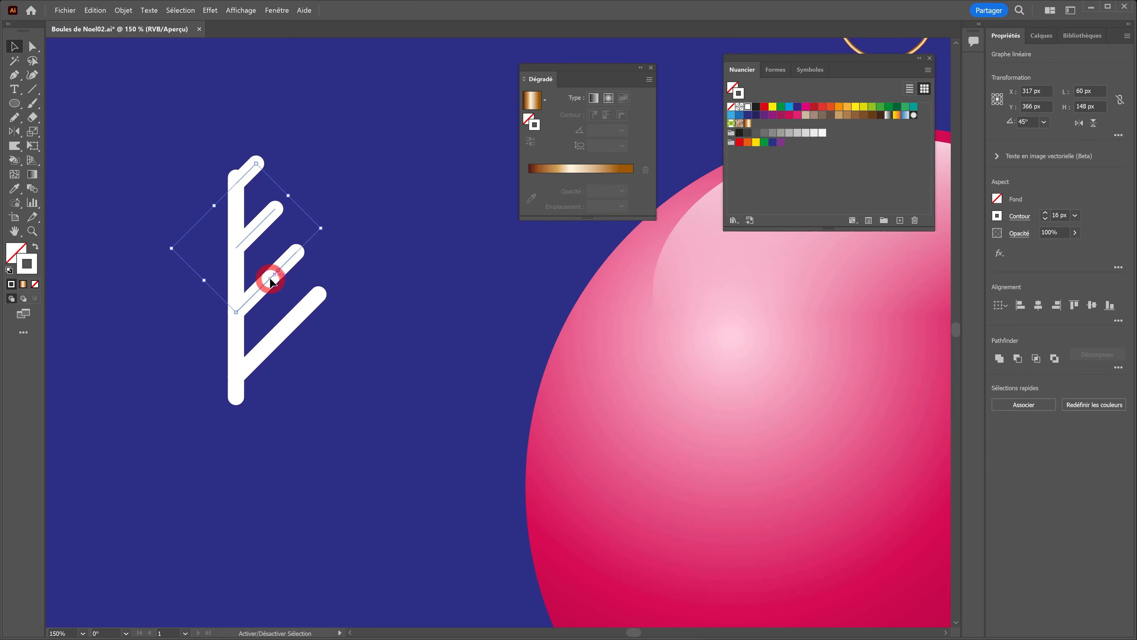
pyautogui.keyDown('shift'); pyautogui.click(279, 330); pyautogui.keyUp('shift')
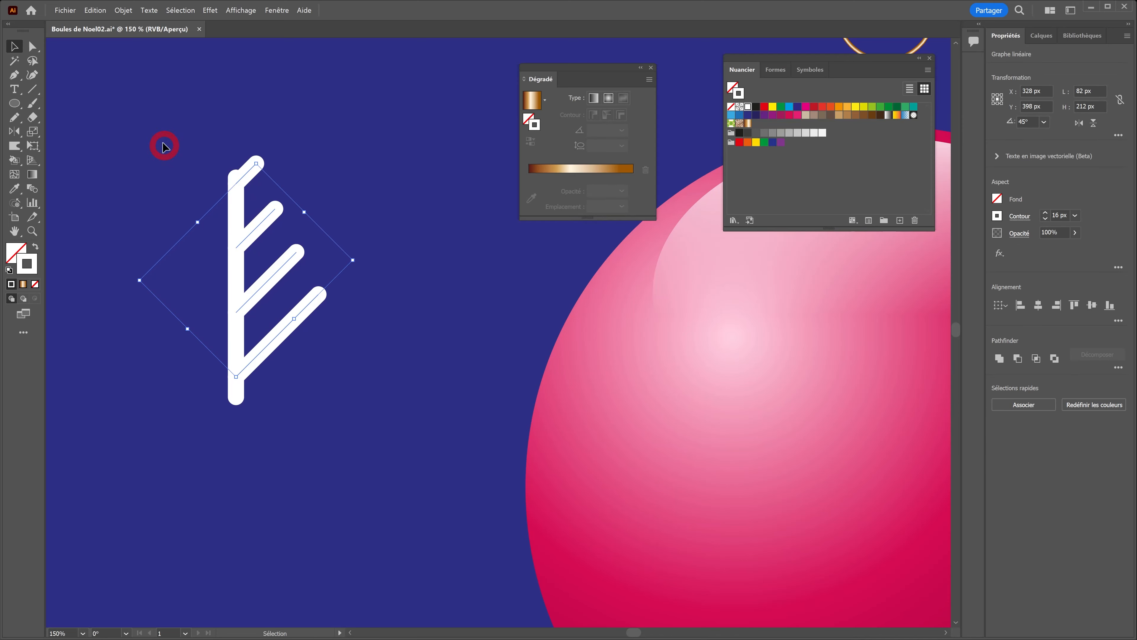
pyautogui.click(95, 10)
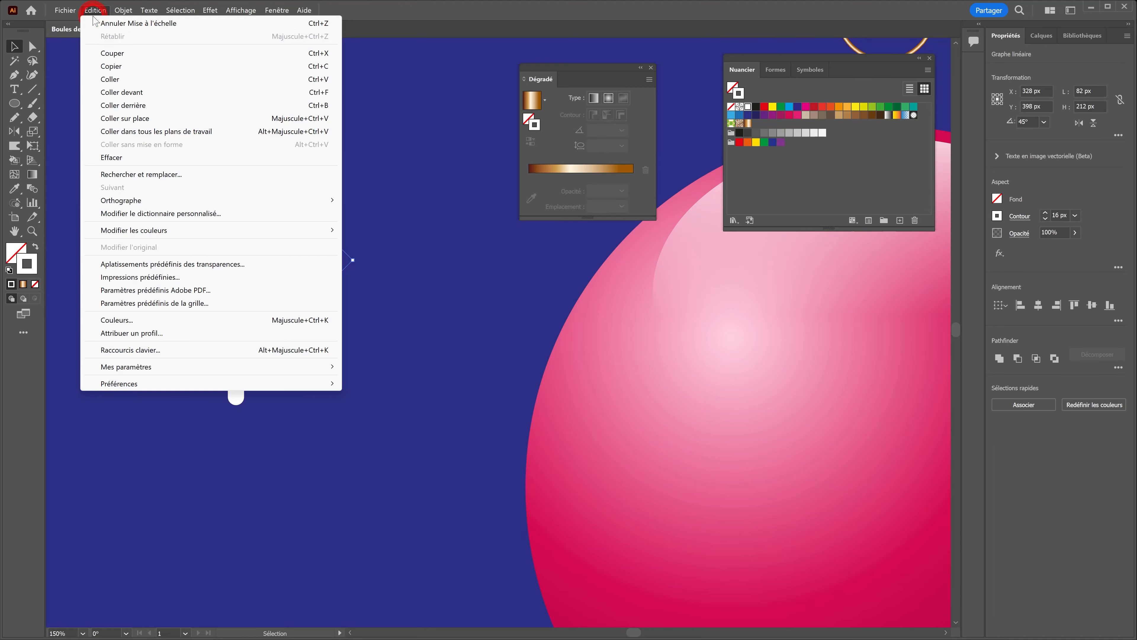
pyautogui.click(106, 67)
pyautogui.click(93, 11)
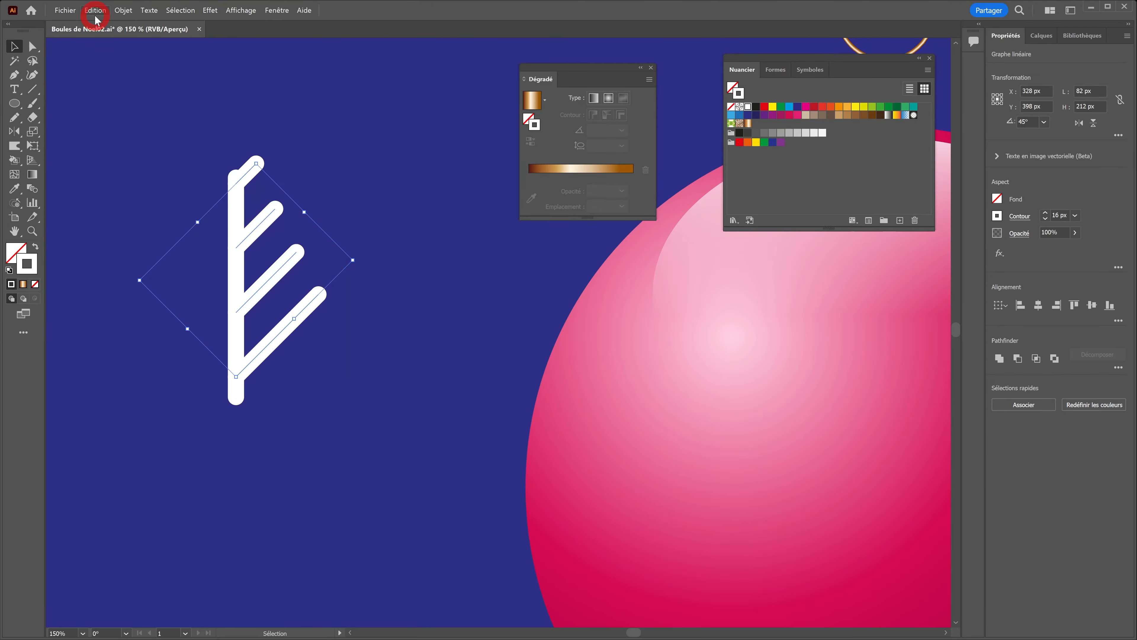
pyautogui.click(110, 92)
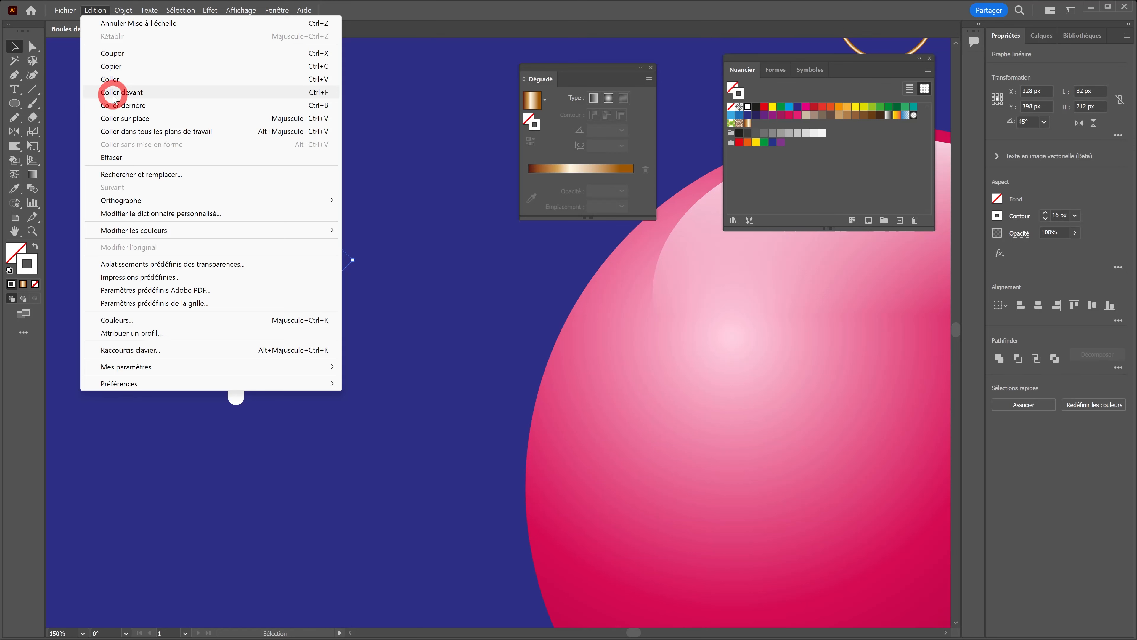
pyautogui.click(112, 93)
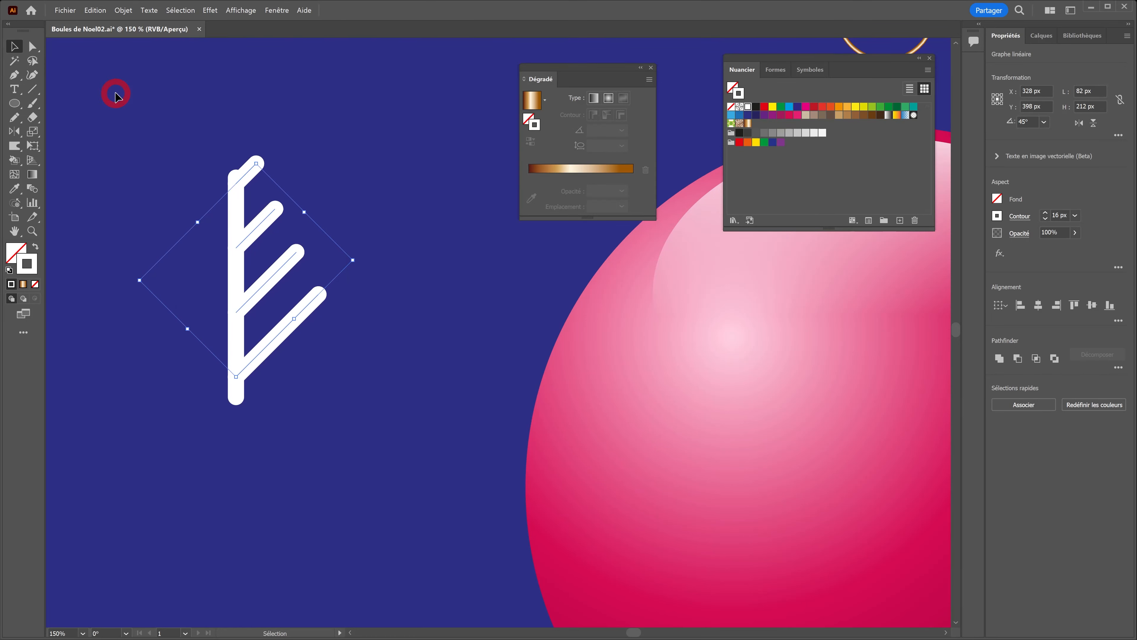
# Reflect the pasted branches across the vertical axis and move them to the left side of the stem, mirroring the originals
pyautogui.moveTo(13, 132); pyautogui.dragTo(60, 144)
pyautogui.click(14, 132)
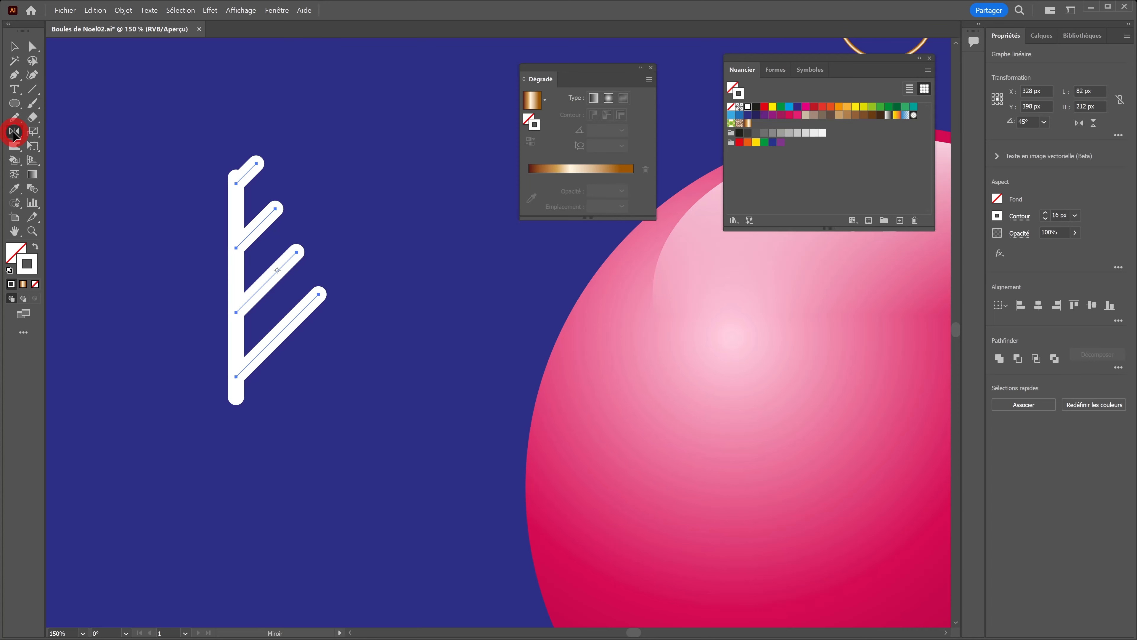
pyautogui.doubleClick(14, 132)
pyautogui.click(390, 264)
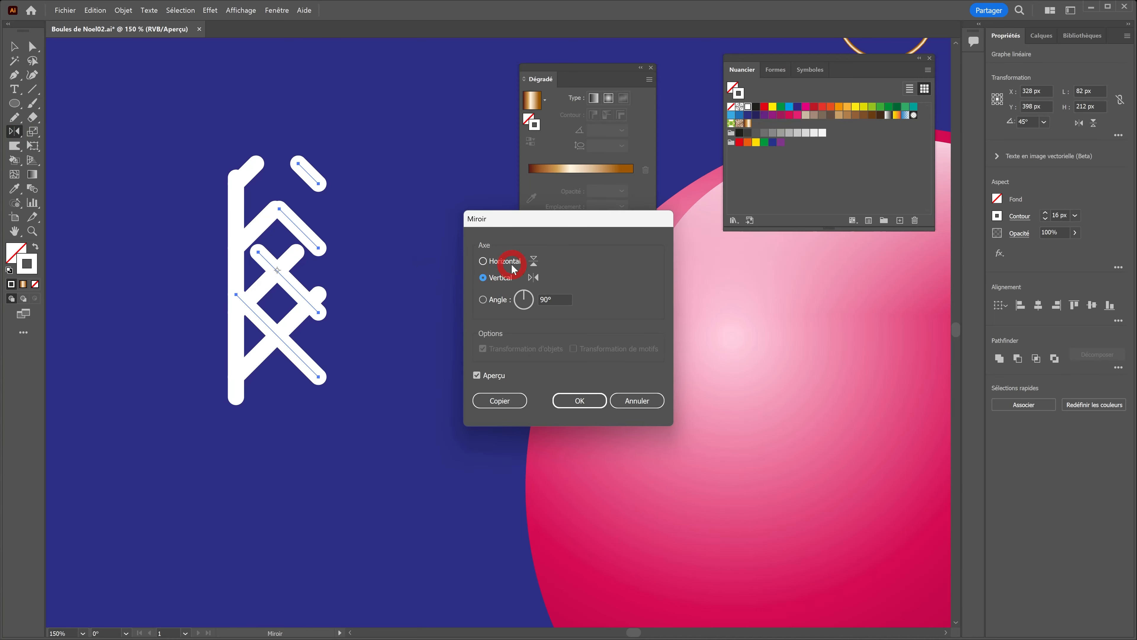
pyautogui.click(576, 401)
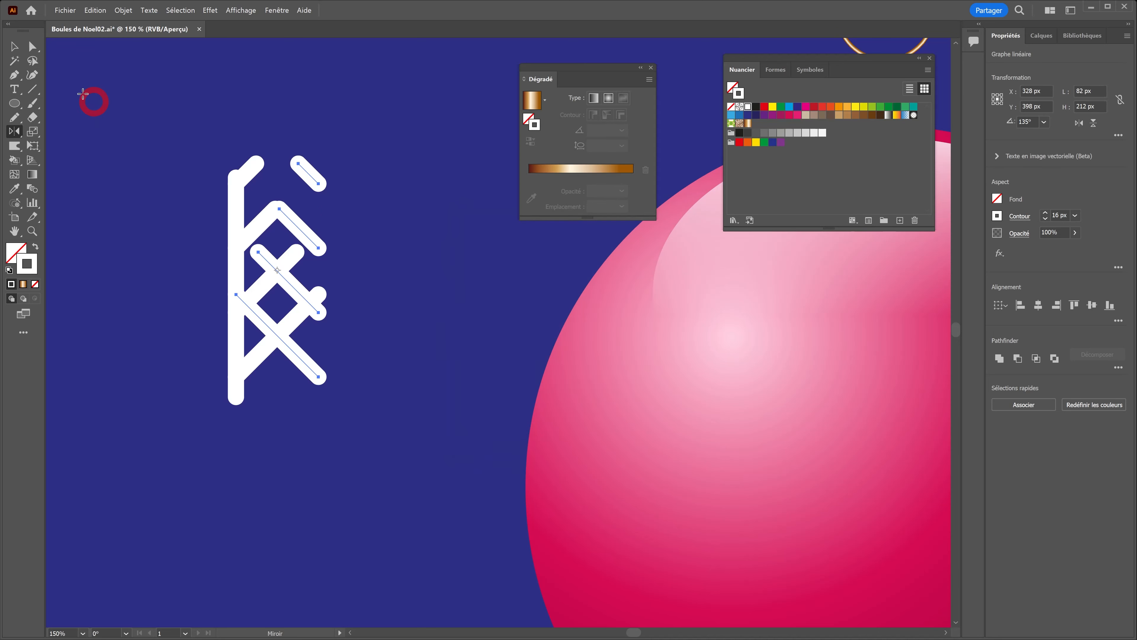
pyautogui.click(14, 47)
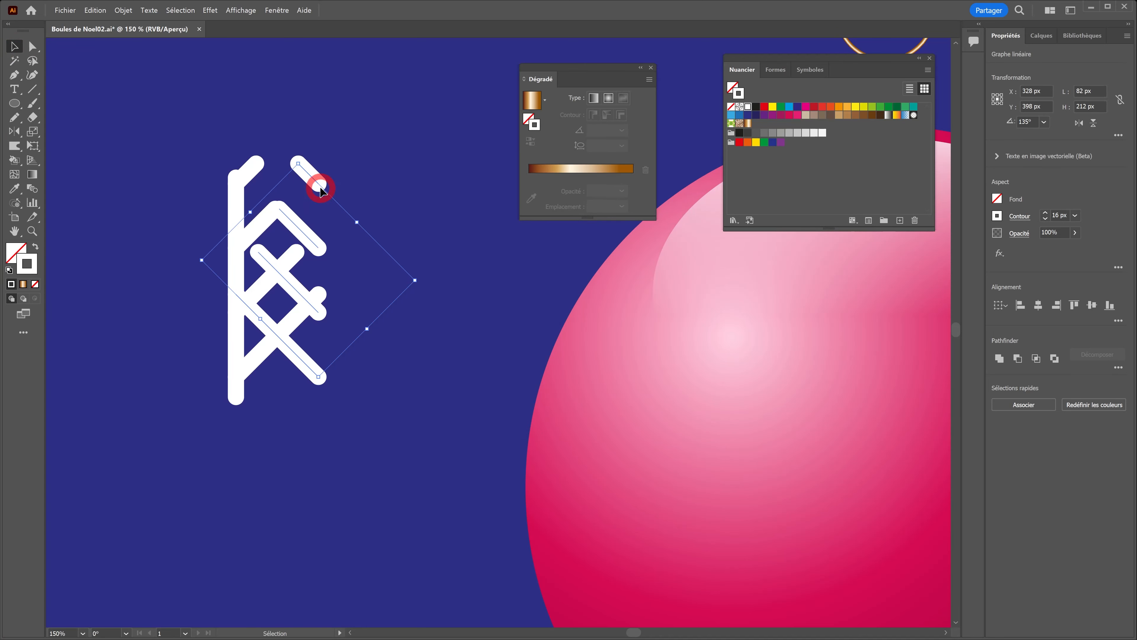
pyautogui.moveTo(320, 191); pyautogui.dragTo(236, 250)
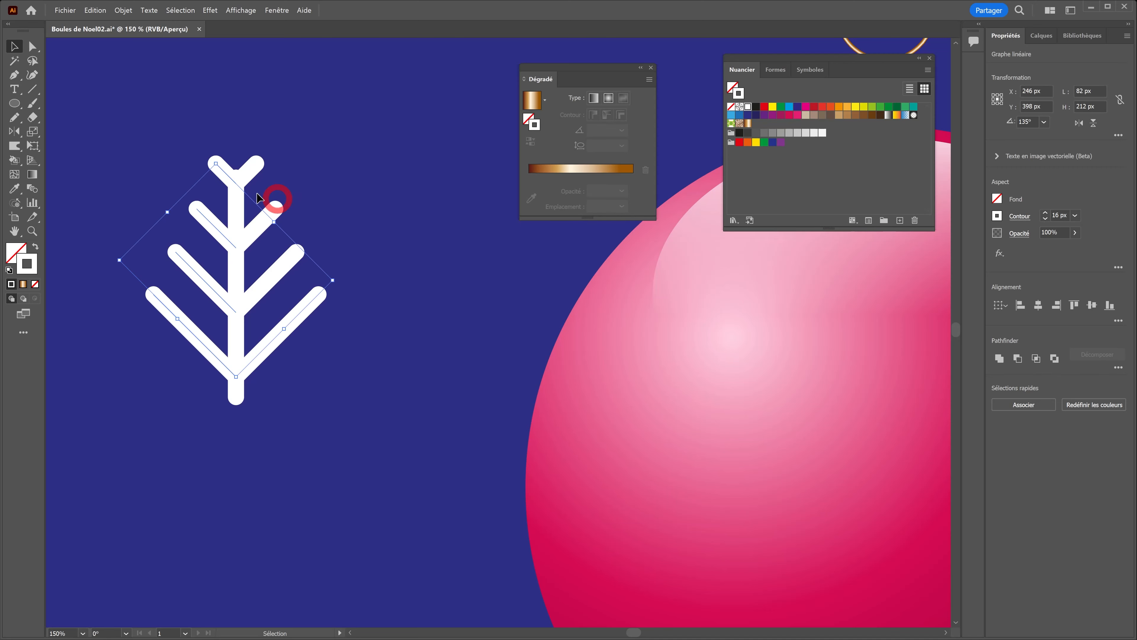
# Apply a radial repeat with 8 instances to the complete branch and stem to form a snowflake
pyautogui.moveTo(344, 409); pyautogui.dragTo(363, 431)
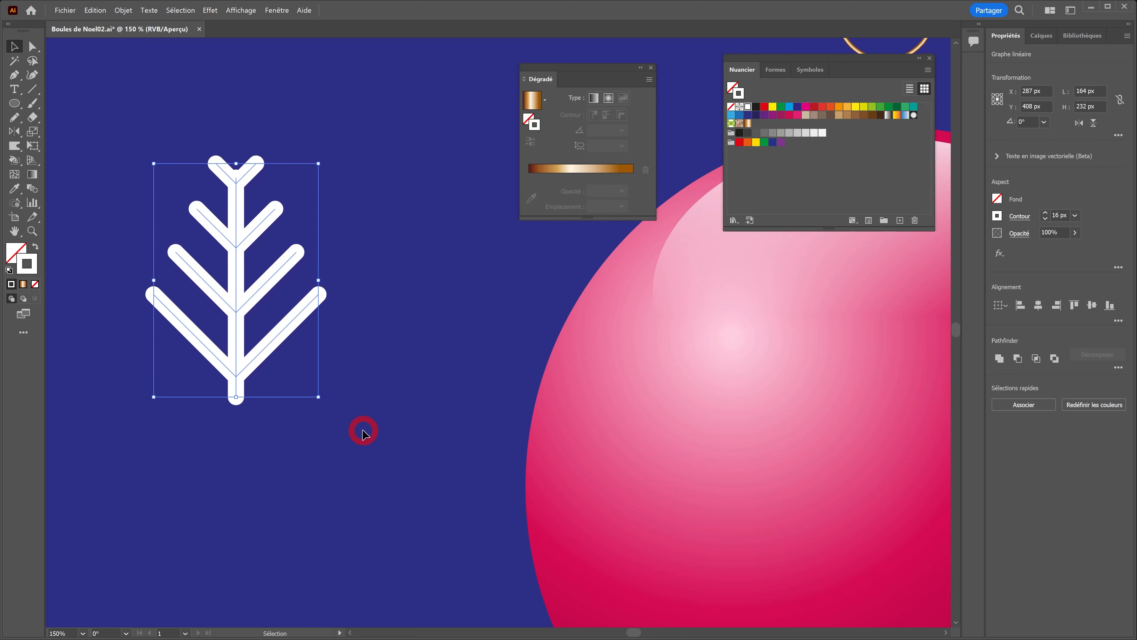
pyautogui.click(127, 11)
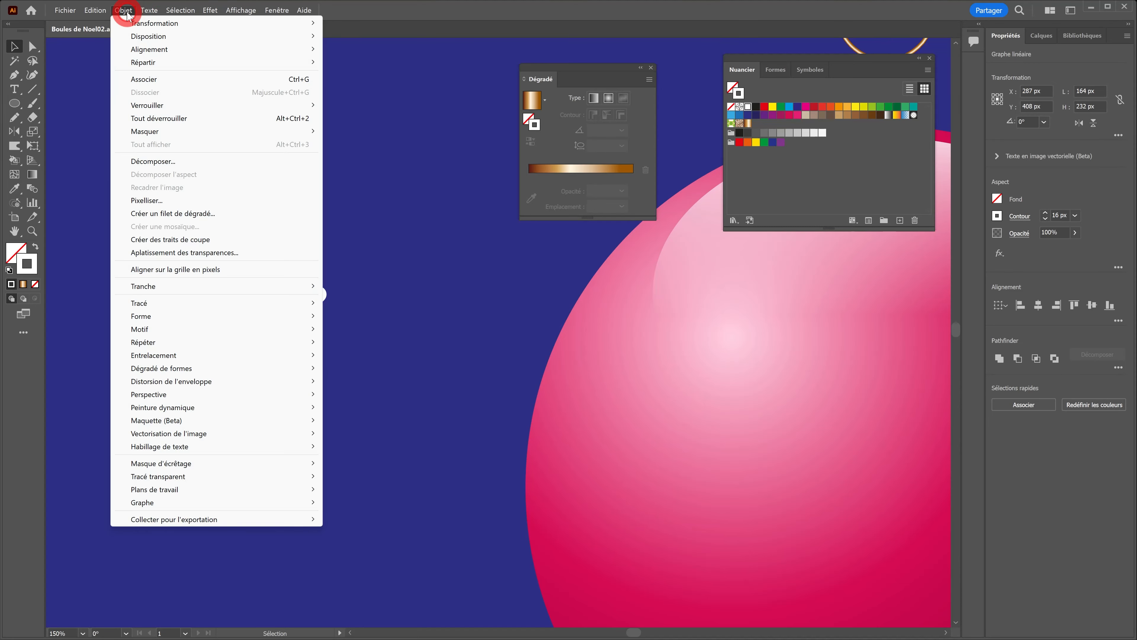
pyautogui.moveTo(160, 341)
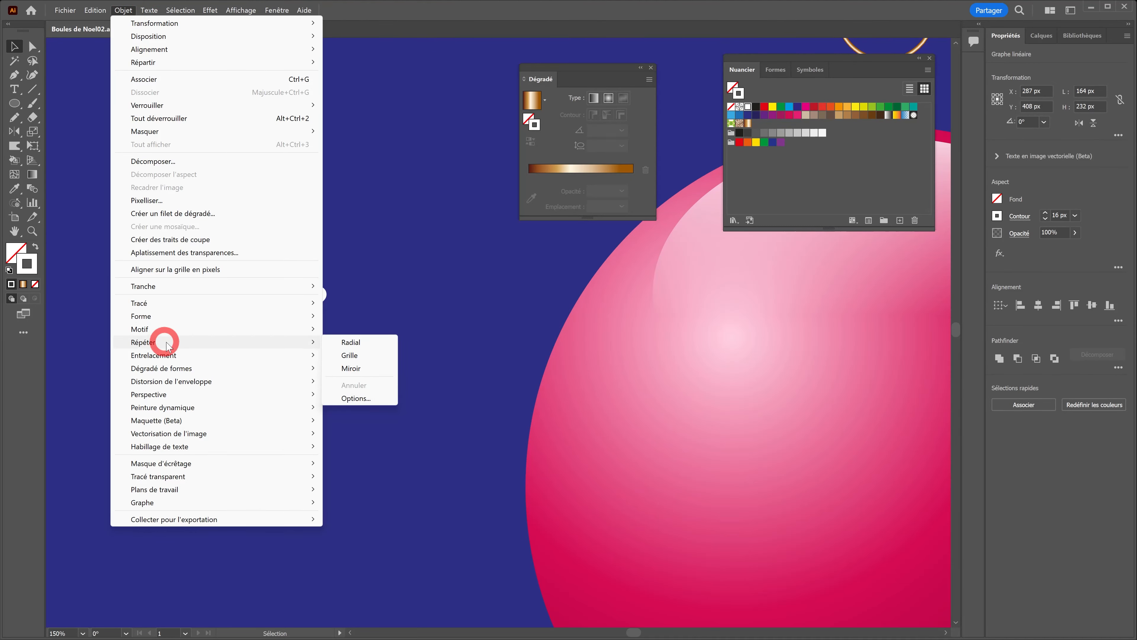
pyautogui.click(369, 346)
pyautogui.scroll(-2, 374, 358)
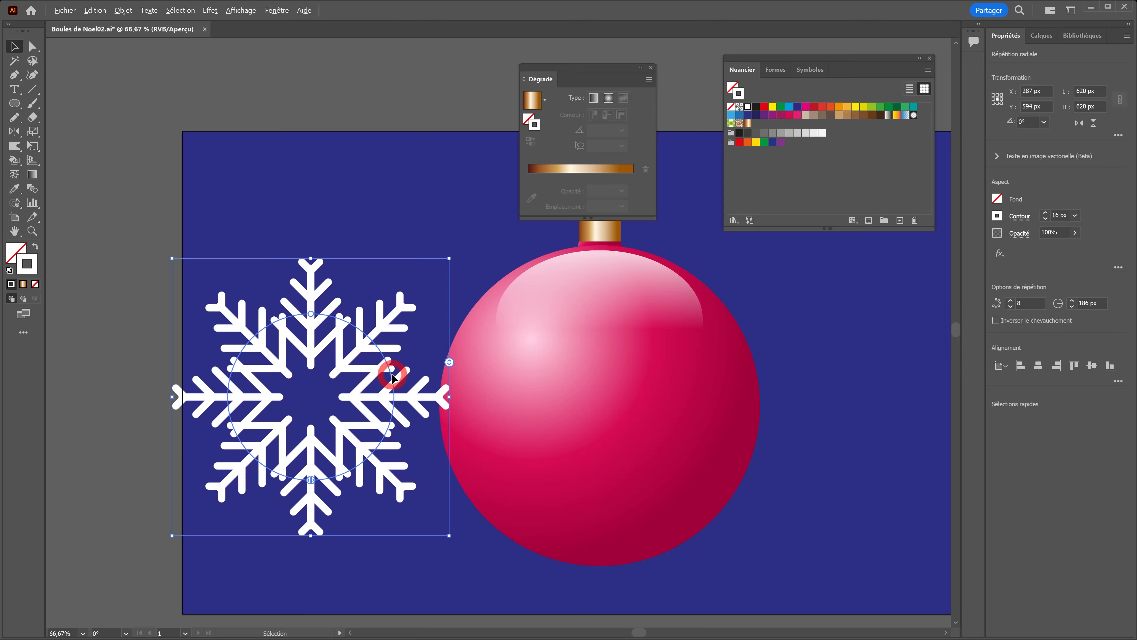
pyautogui.moveTo(449, 362)
pyautogui.mouseDown()
pyautogui.moveTo(446, 331)
pyautogui.moveTo(437, 404)
pyautogui.moveTo(431, 364)
pyautogui.mouseUp()
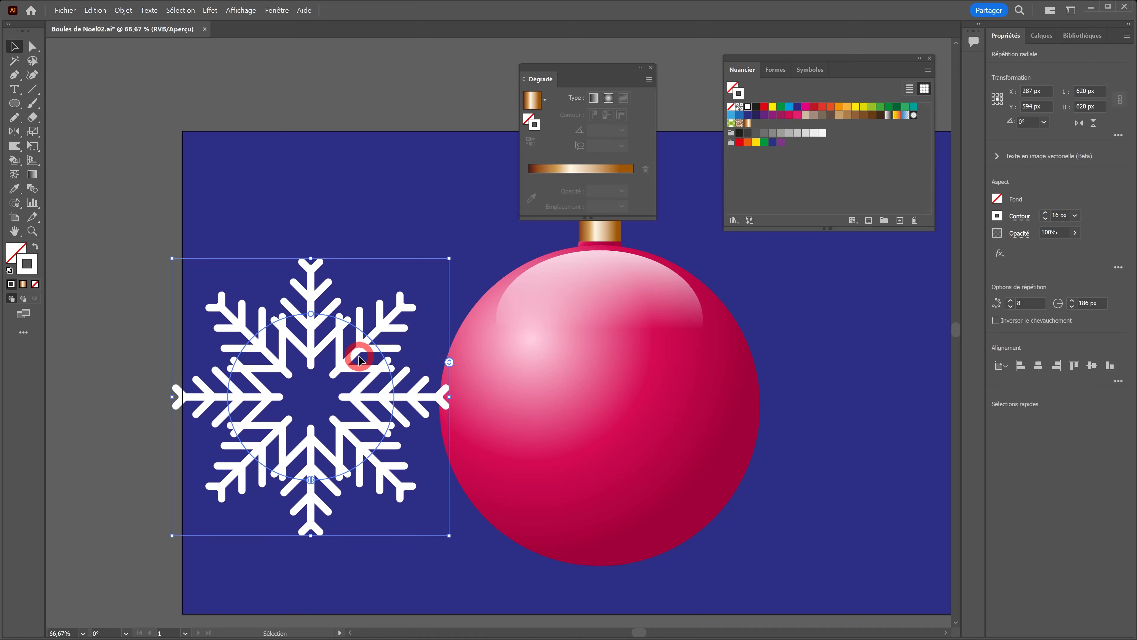
# Move the snowflake onto the grey area above the artboard and place a duplicate to its right
pyautogui.moveTo(357, 361); pyautogui.dragTo(327, 148)
pyautogui.moveTo(480, 255); pyautogui.dragTo(424, 320)
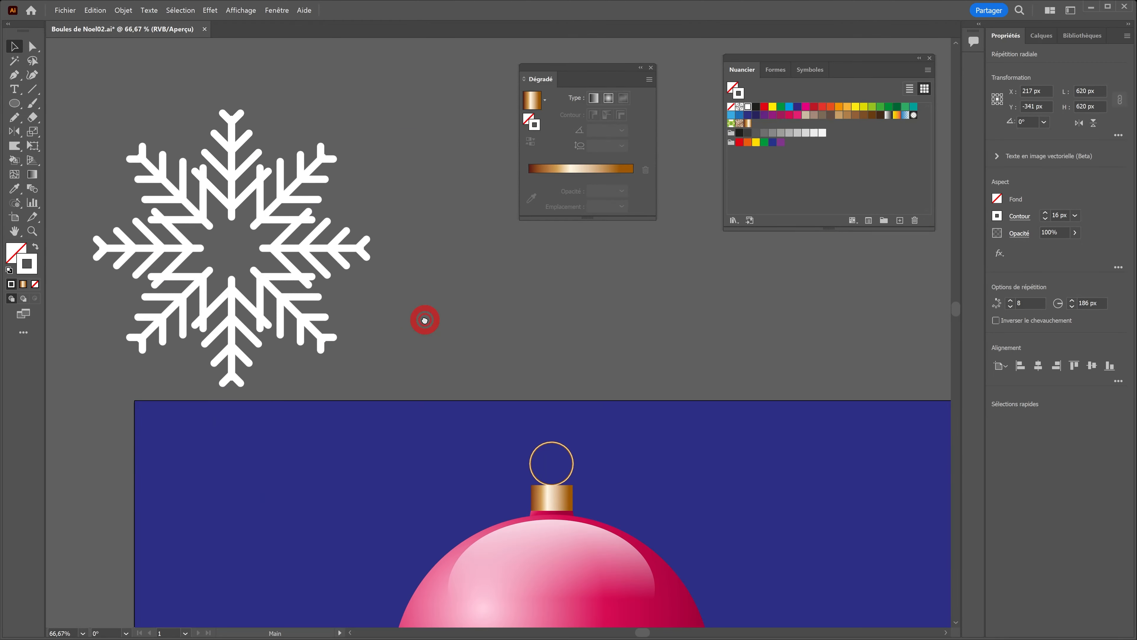
pyautogui.moveTo(286, 253); pyautogui.dragTo(588, 255)
# Reduce the duplicate snowflake's radial repeat to 6 instances and scale it proportionally to 534 px
pyautogui.moveTo(672, 213); pyautogui.dragTo(673, 233)
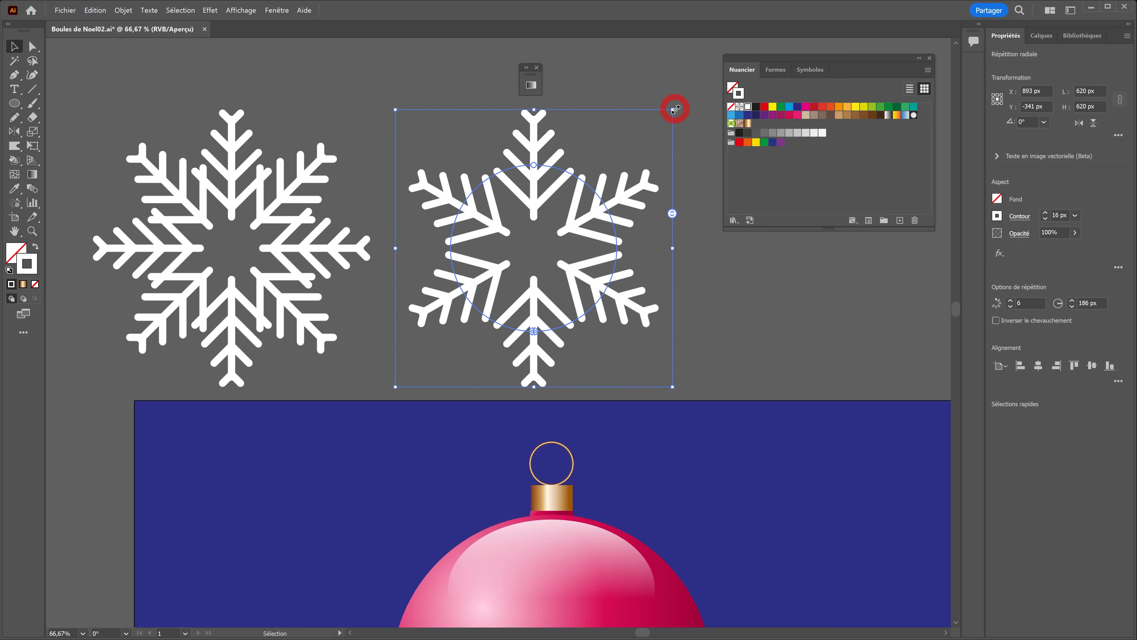
pyautogui.moveTo(674, 109)
pyautogui.mouseDown()
pyautogui.moveTo(645, 160)
pyautogui.moveTo(665, 130)
pyautogui.mouseUp()
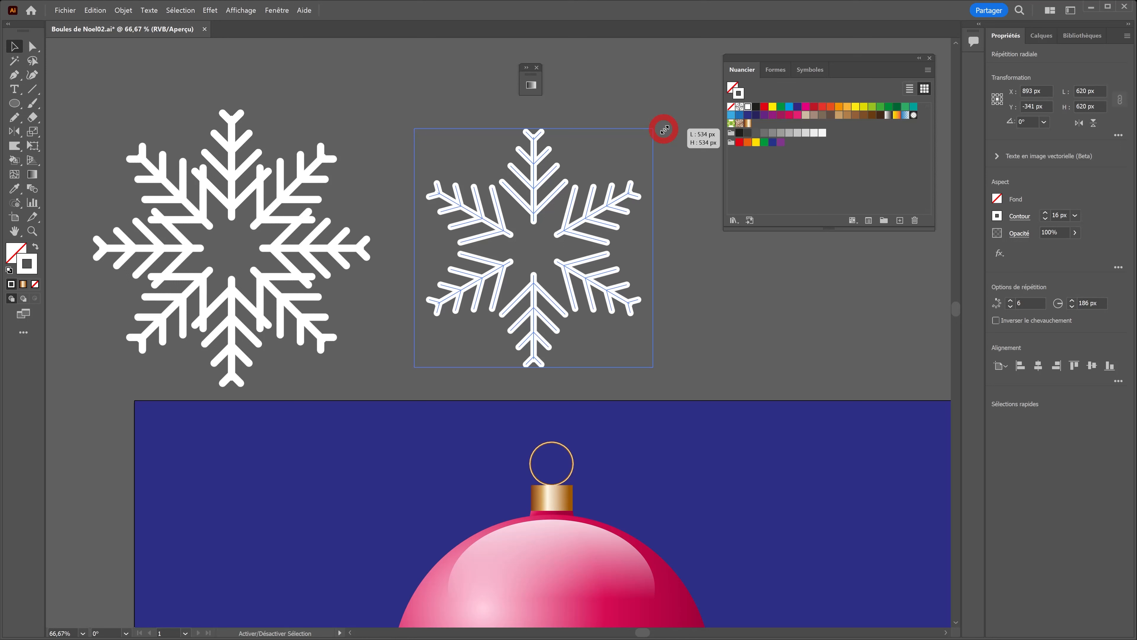
pyautogui.moveTo(665, 129); pyautogui.dragTo(664, 128)
# Show the transformation settings containing the option to scale strokes and effects
pyautogui.click(268, 11)
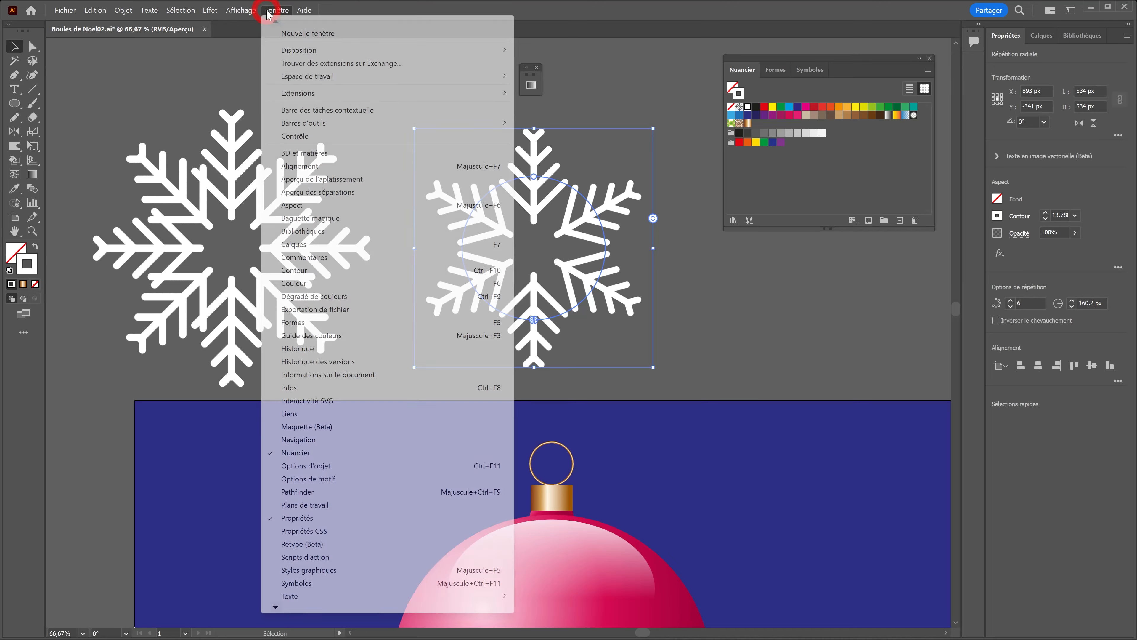
pyautogui.click(300, 597)
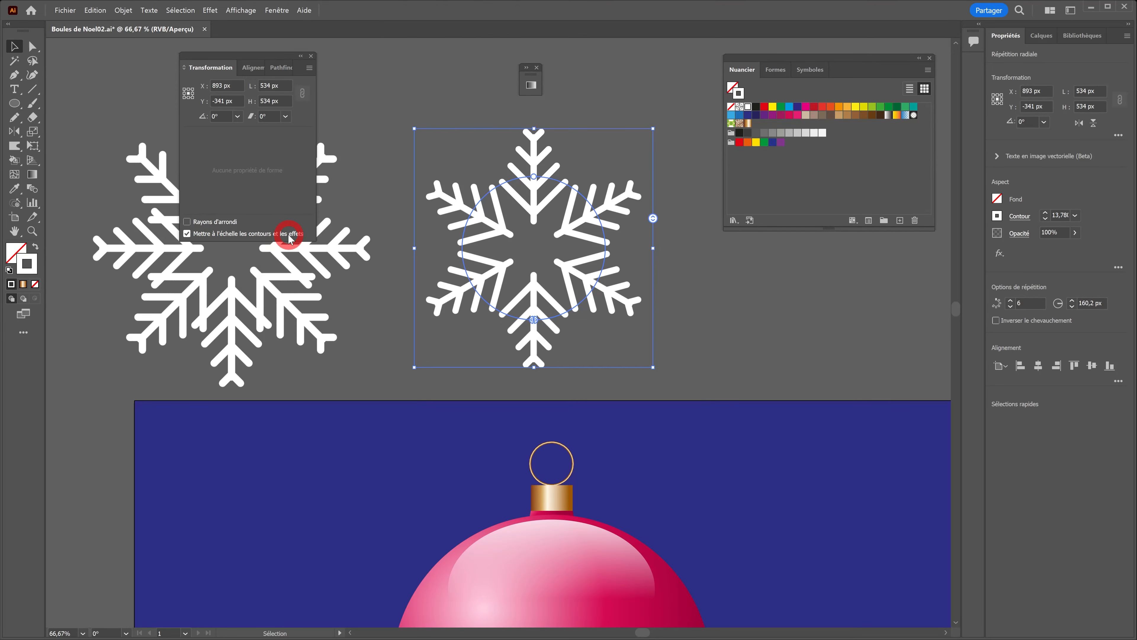
# Complete a row of four alternating snowflakes by duplicating the six-branch one to the far left and the eight-branch one to the far right
pyautogui.click(301, 56)
pyautogui.moveTo(566, 233); pyautogui.dragTo(157, 262)
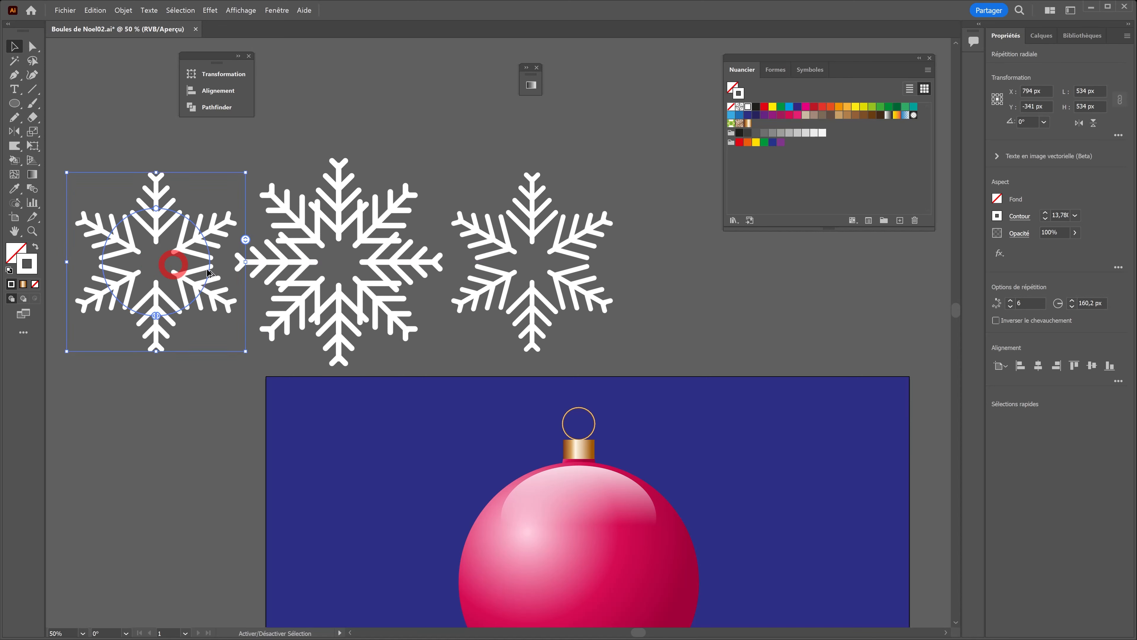
pyautogui.scroll(-3, 417, 269)
pyautogui.moveTo(394, 276); pyautogui.dragTo(588, 276)
pyautogui.click(483, 225)
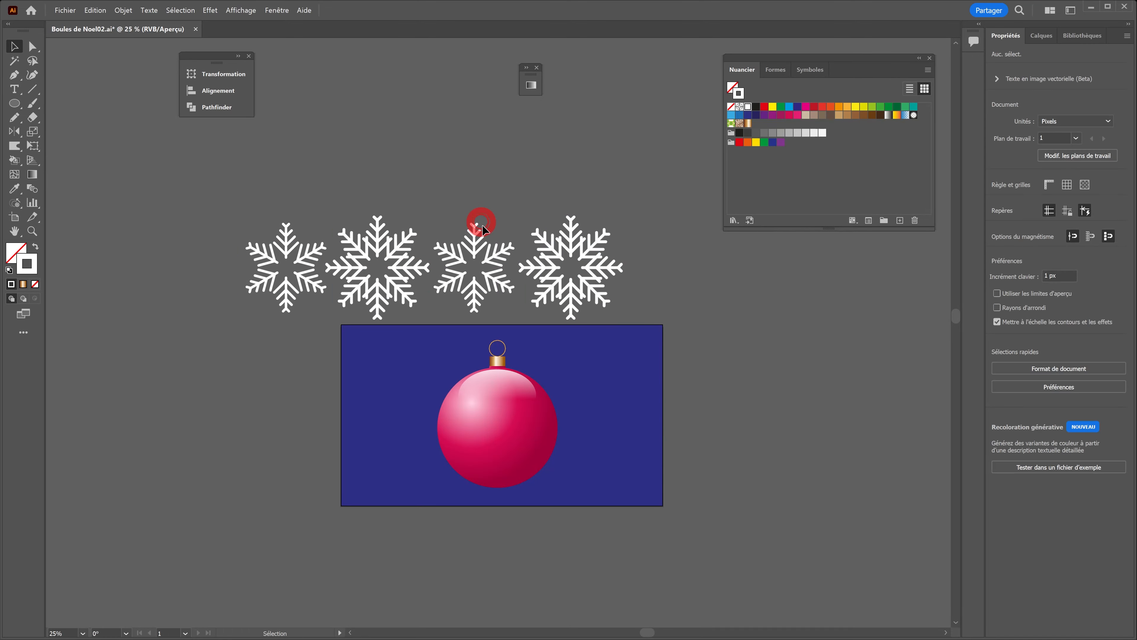
pyautogui.scroll(1, 482, 225)
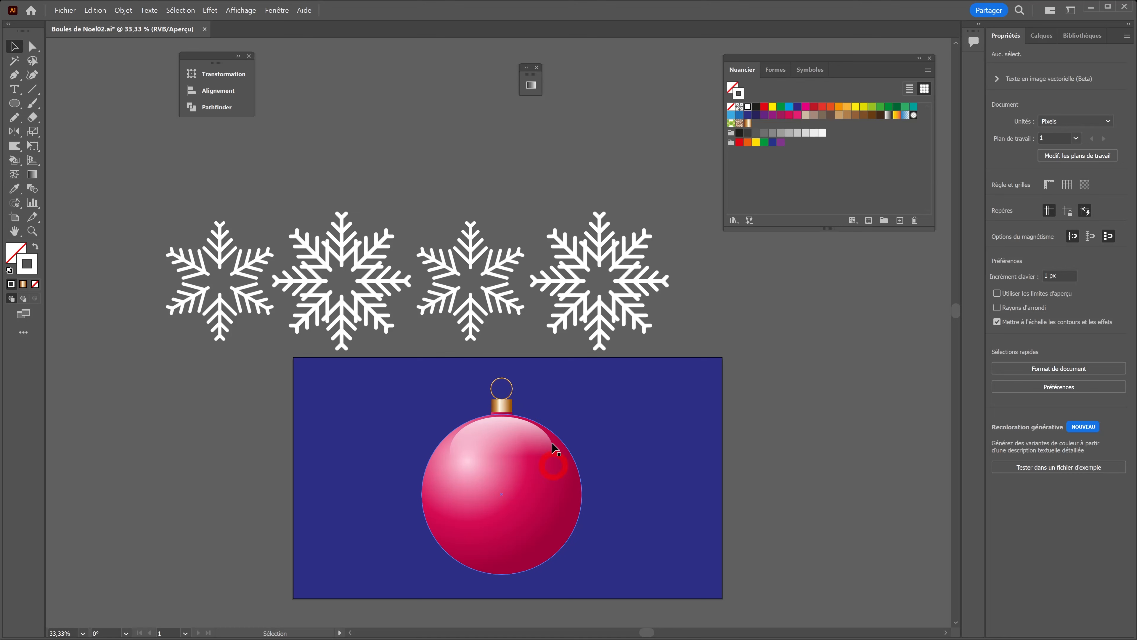
# Distribute the four snowflakes evenly by their horizontal centers, aligning relative to the selection
pyautogui.moveTo(181, 185); pyautogui.dragTo(660, 294)
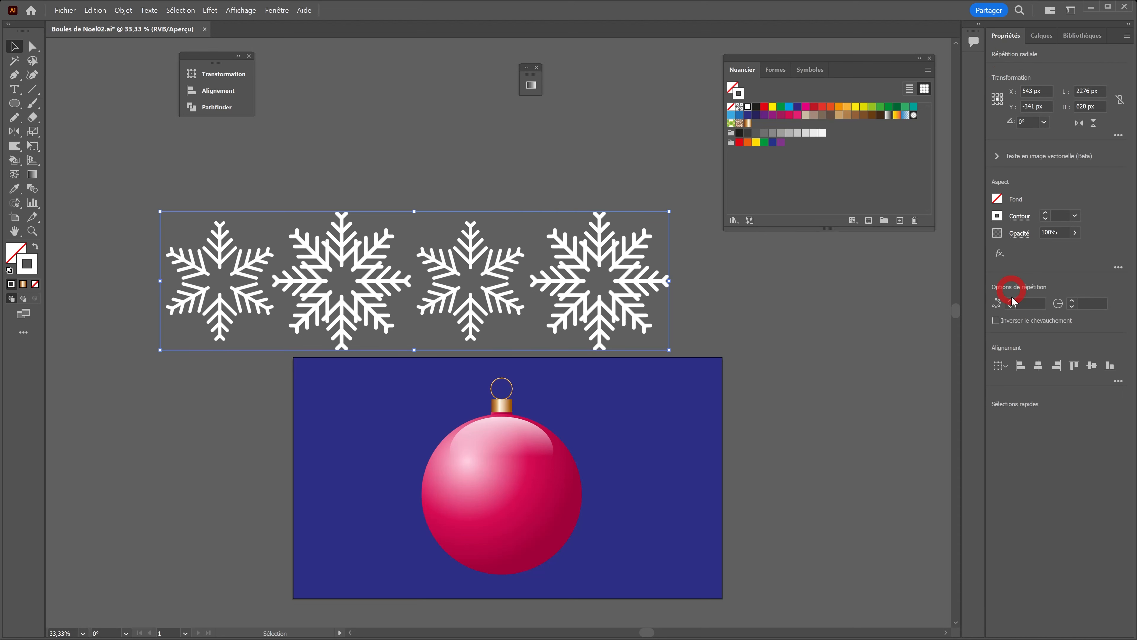
pyautogui.click(1003, 366)
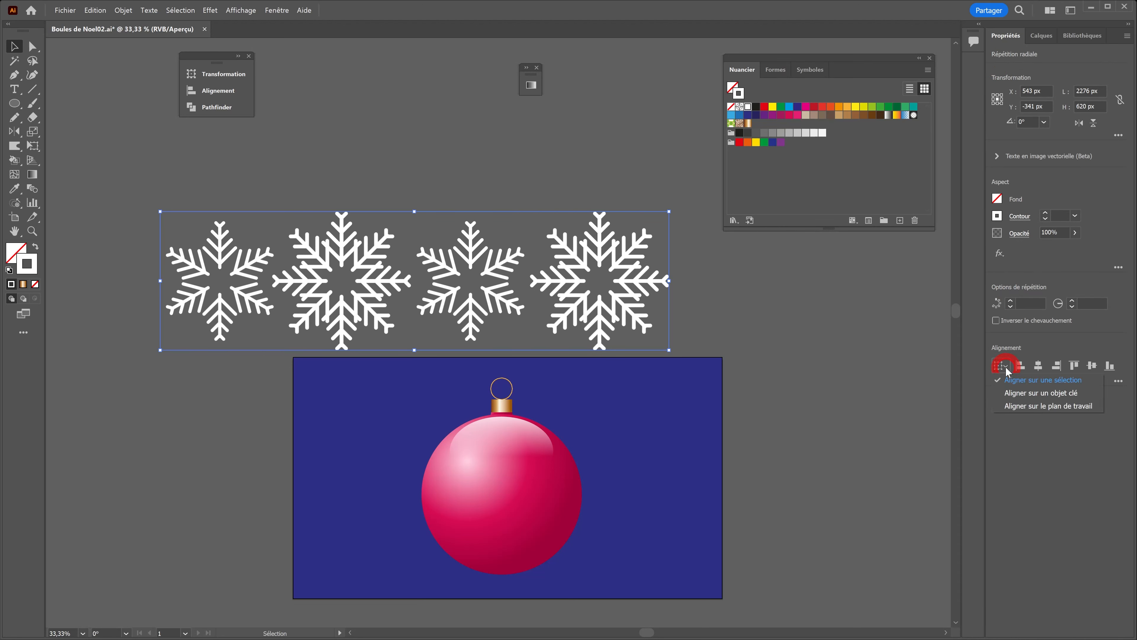
pyautogui.click(1038, 384)
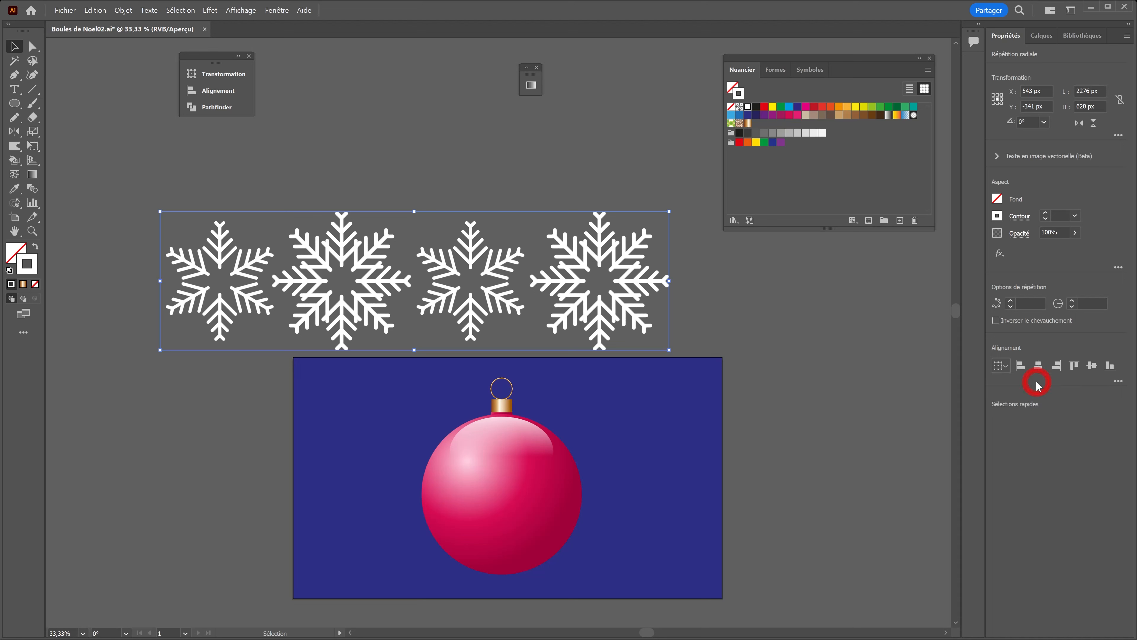
pyautogui.click(1119, 381)
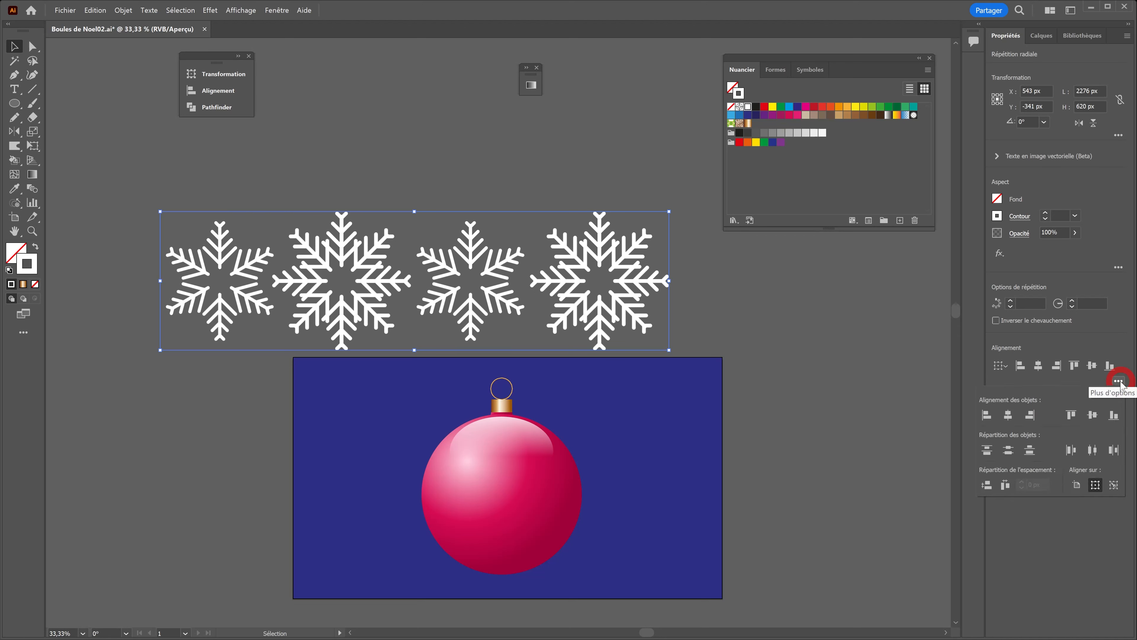
pyautogui.click(1093, 451)
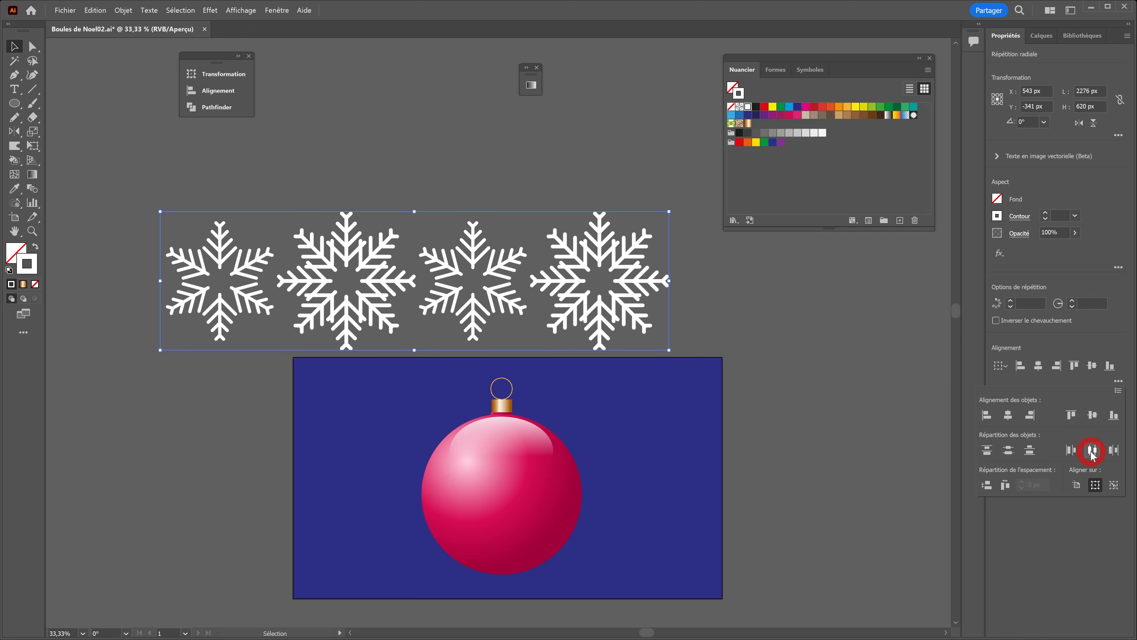
# Save the row of four snowflakes as a dynamic symbol named flocons and delete the original artwork above the artboard
pyautogui.click(278, 16)
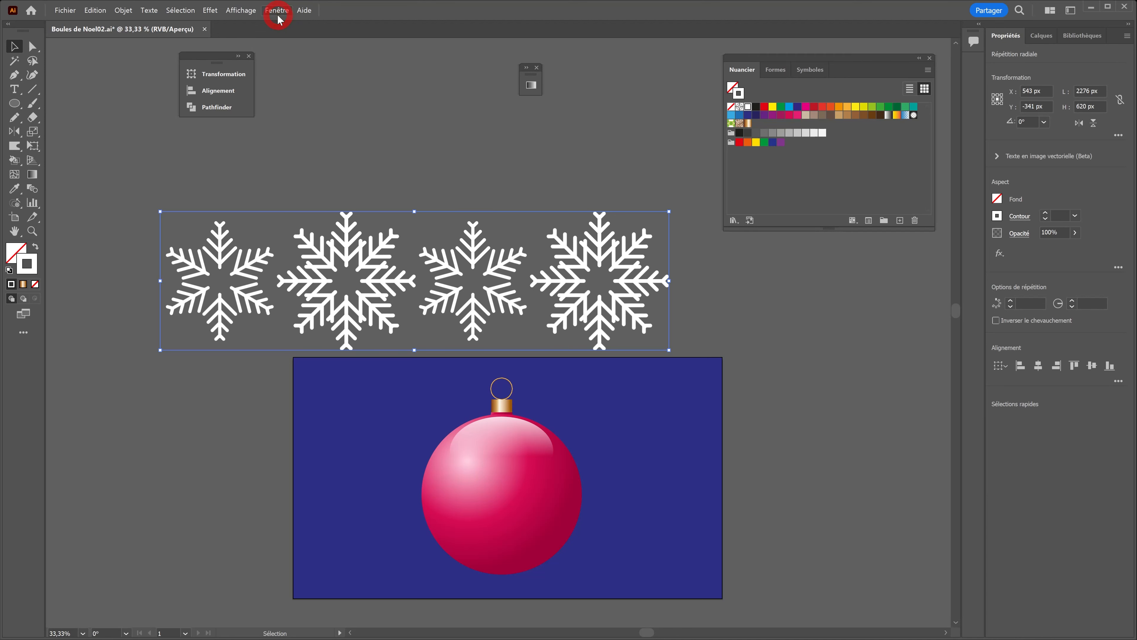
pyautogui.click(276, 12)
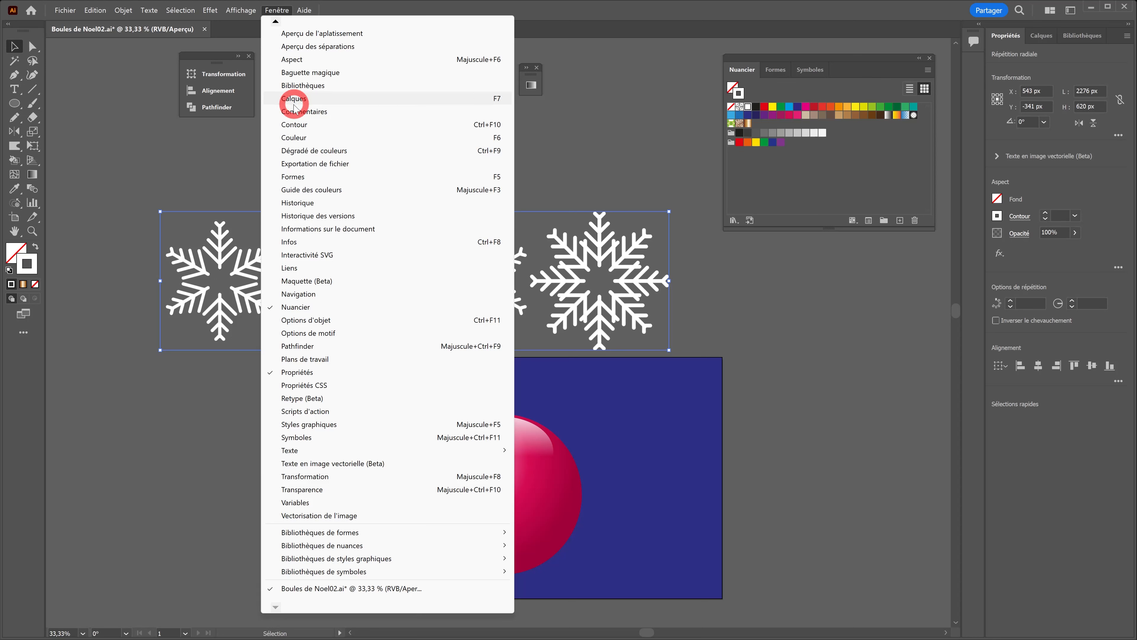
pyautogui.click(448, 438)
pyautogui.moveTo(512, 253); pyautogui.dragTo(830, 132)
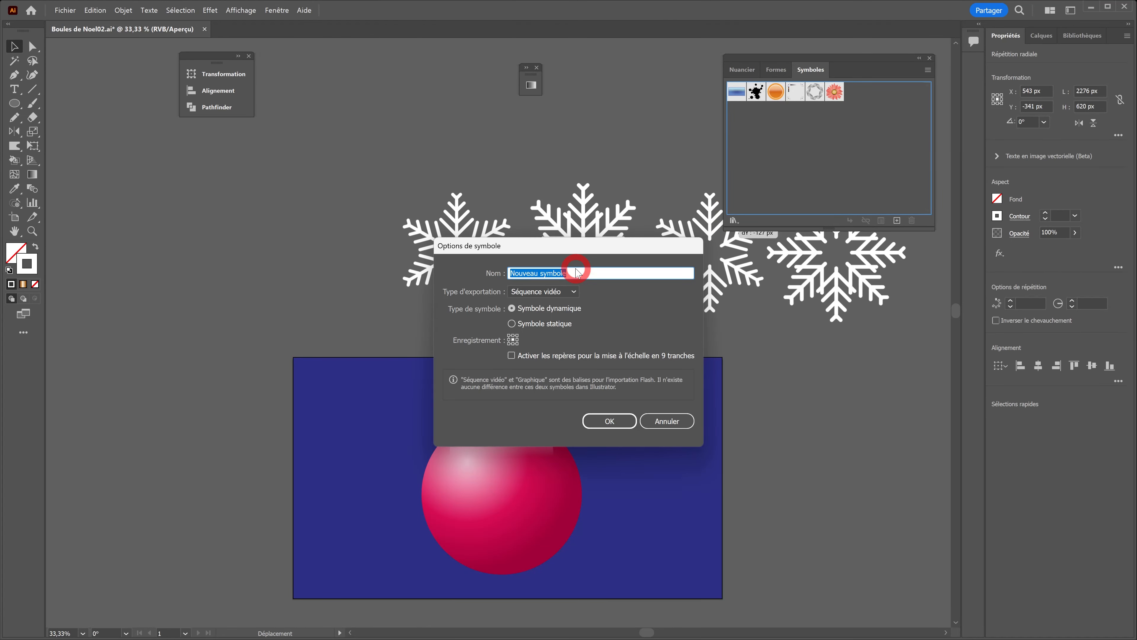
pyautogui.click(576, 271)
pyautogui.press('Return')
pyautogui.click(510, 255)
pyautogui.press('Delete')
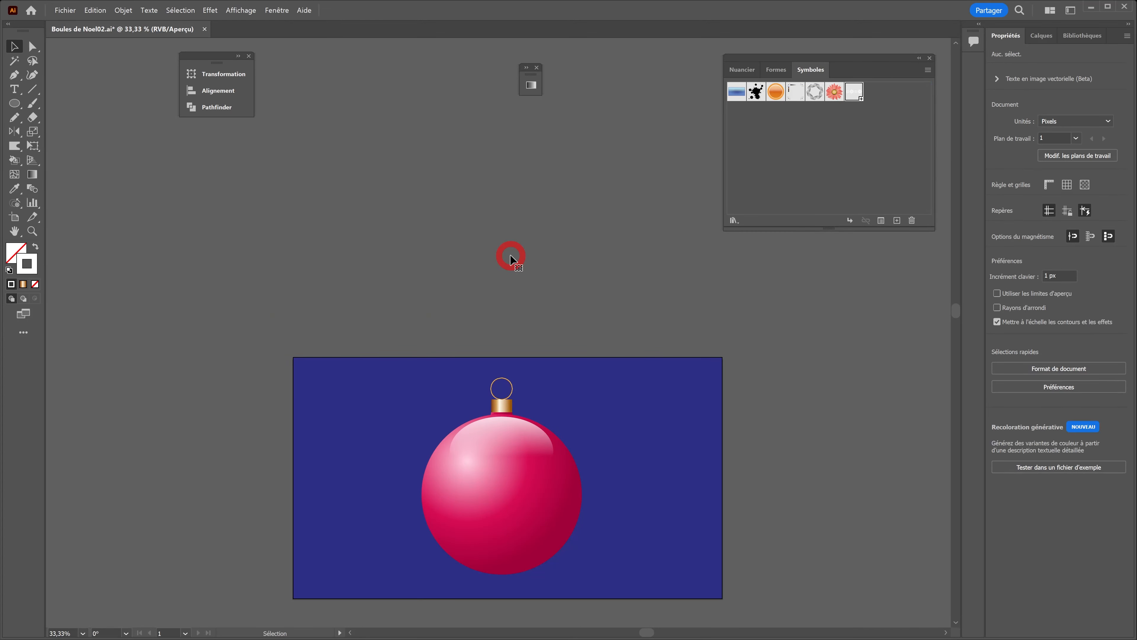
# Duplicate the Boule object within Calque 1
pyautogui.moveTo(484, 328); pyautogui.dragTo(396, 177)
pyautogui.scroll(2, 403, 321)
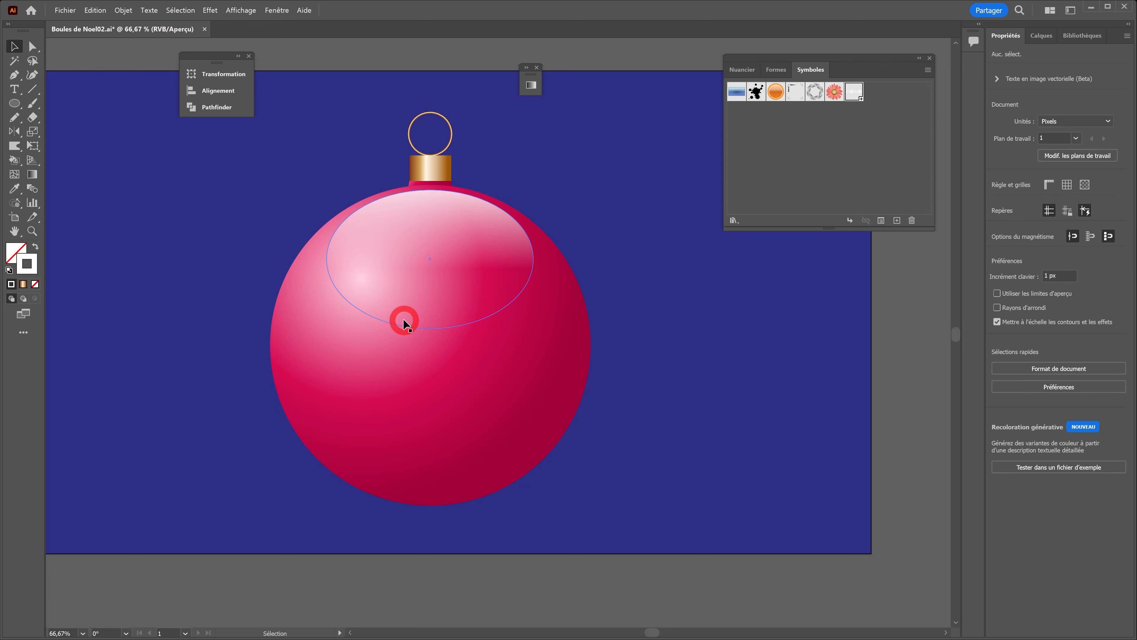
pyautogui.click(1042, 37)
pyautogui.click(1074, 100)
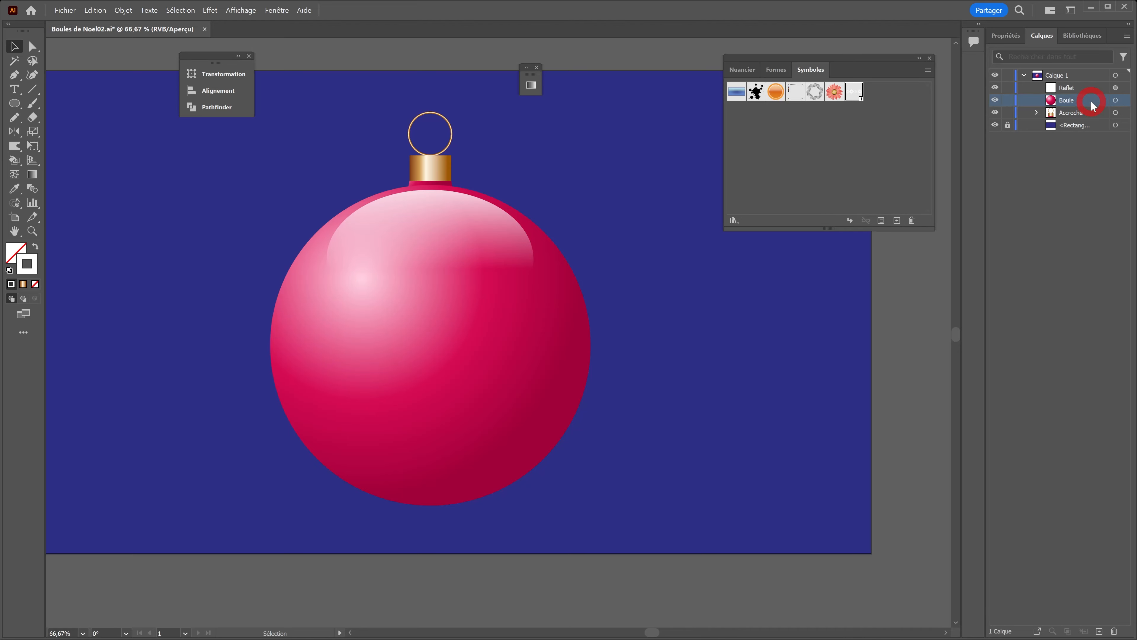
pyautogui.moveTo(1091, 100); pyautogui.dragTo(1101, 630)
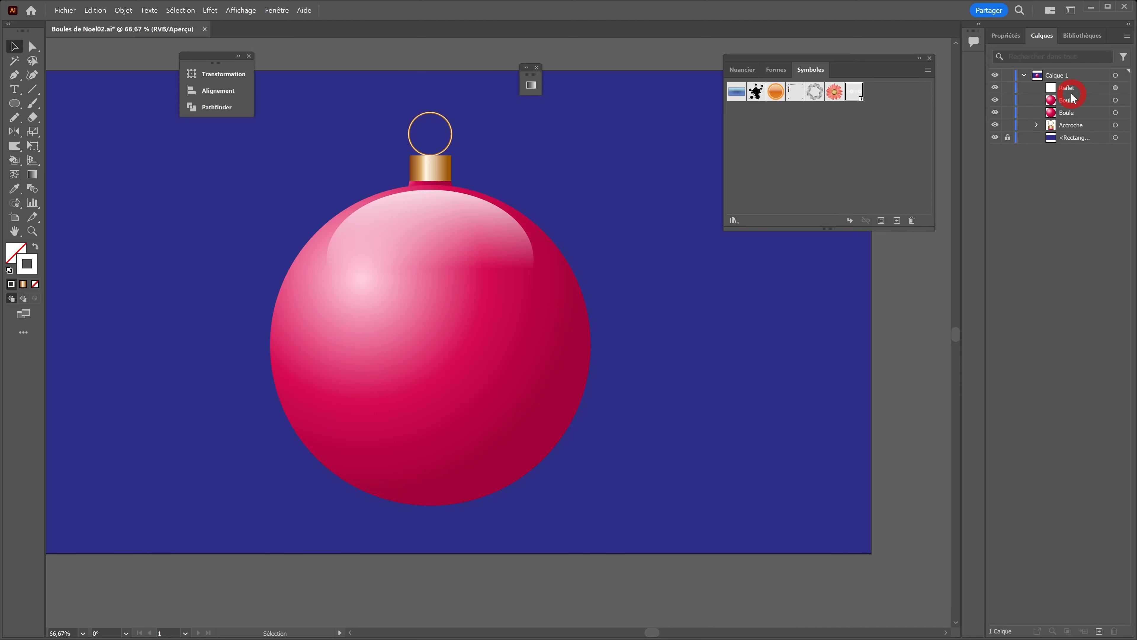
# Delete the left anchor point of the upper Boule copy to leave only its right half circle
pyautogui.click(1077, 103)
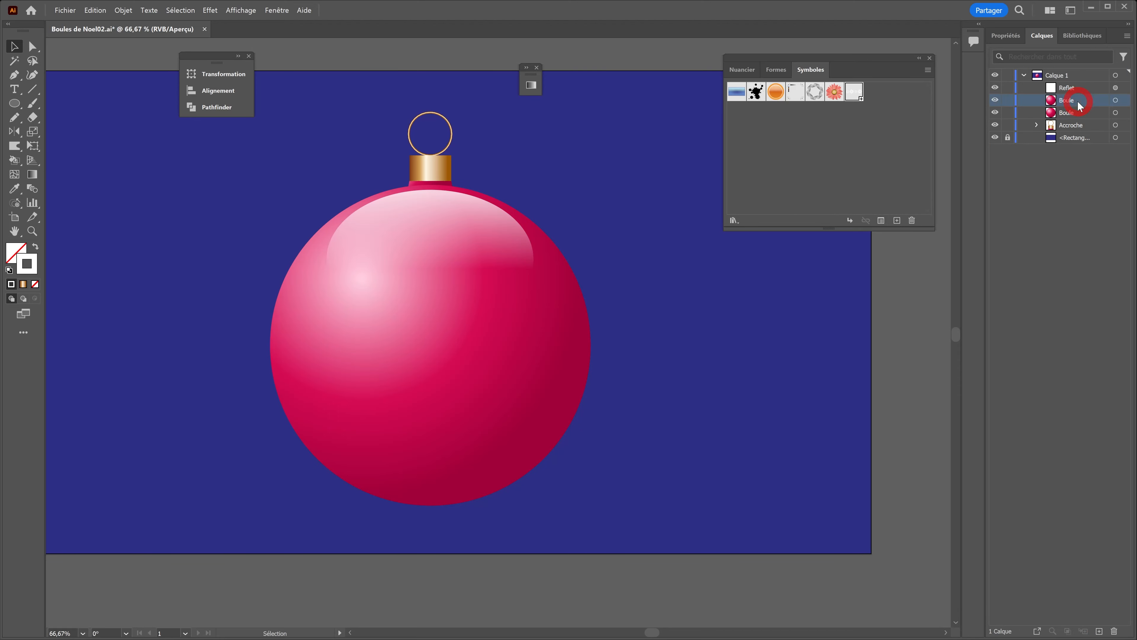
pyautogui.click(1116, 100)
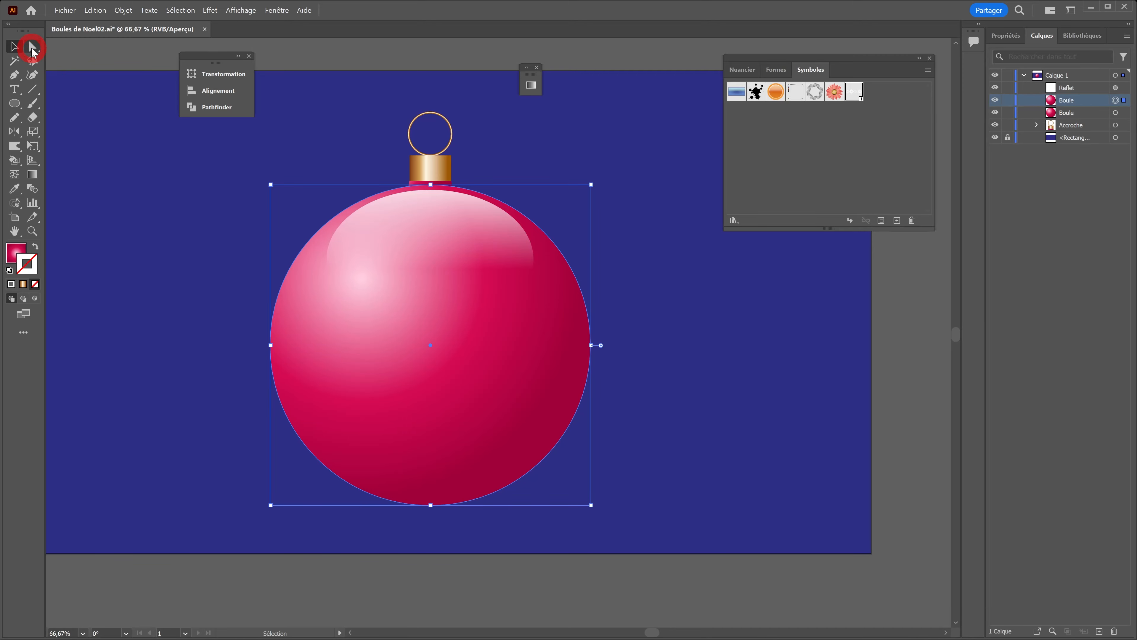
pyautogui.click(33, 47)
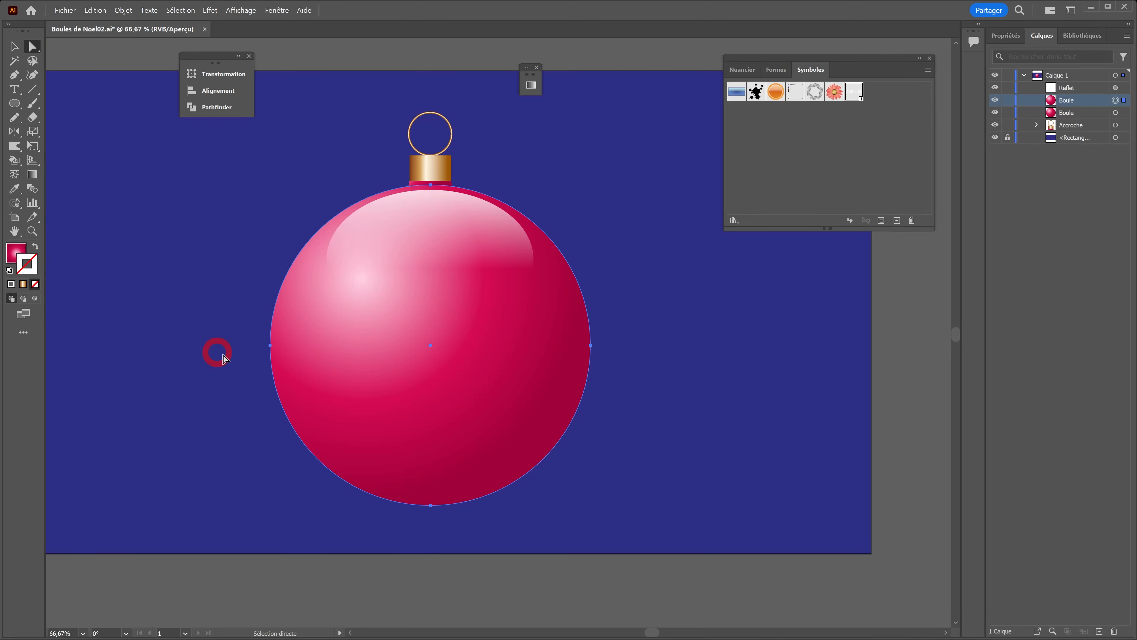
pyautogui.click(271, 353)
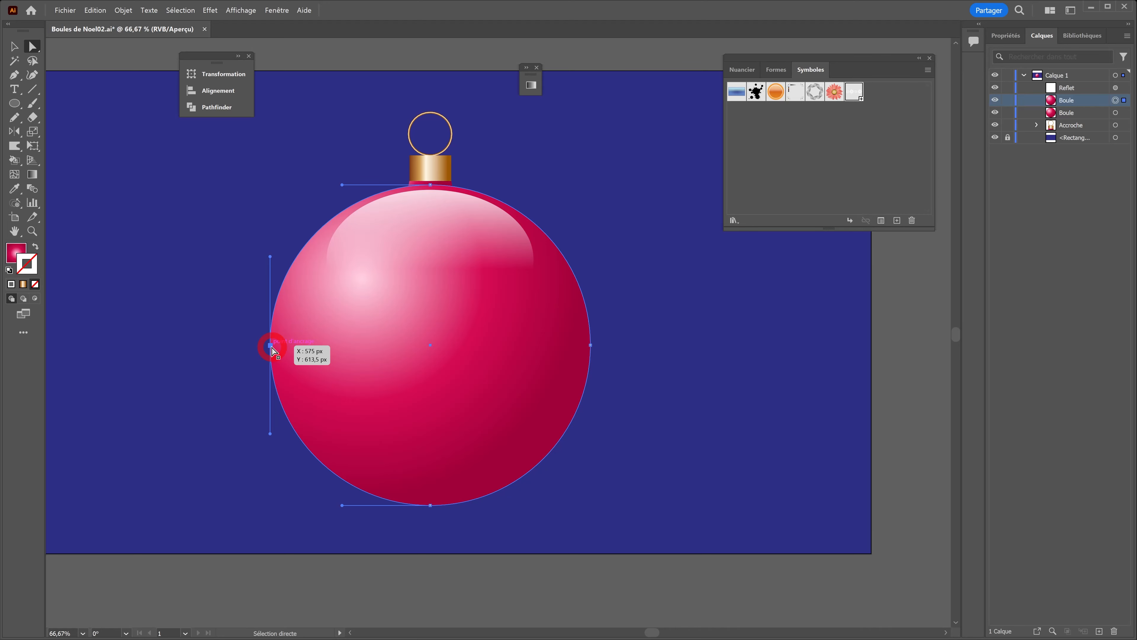
pyautogui.press('Delete')
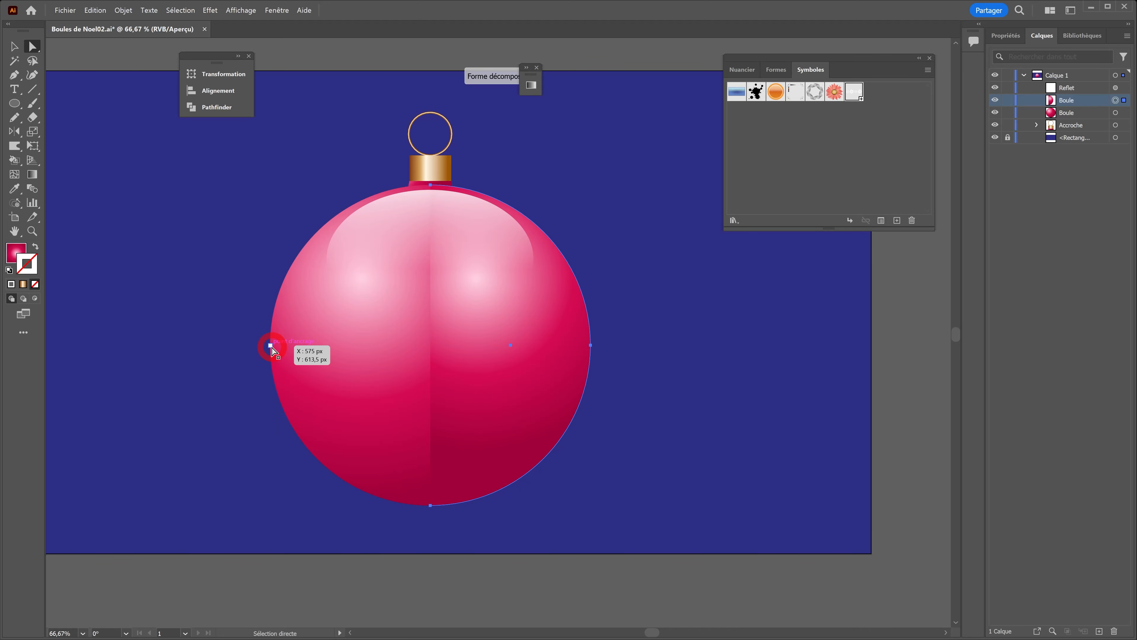
# Remove the half circle's fill and give it a solid crimson D60B52 stroke
pyautogui.click(17, 252)
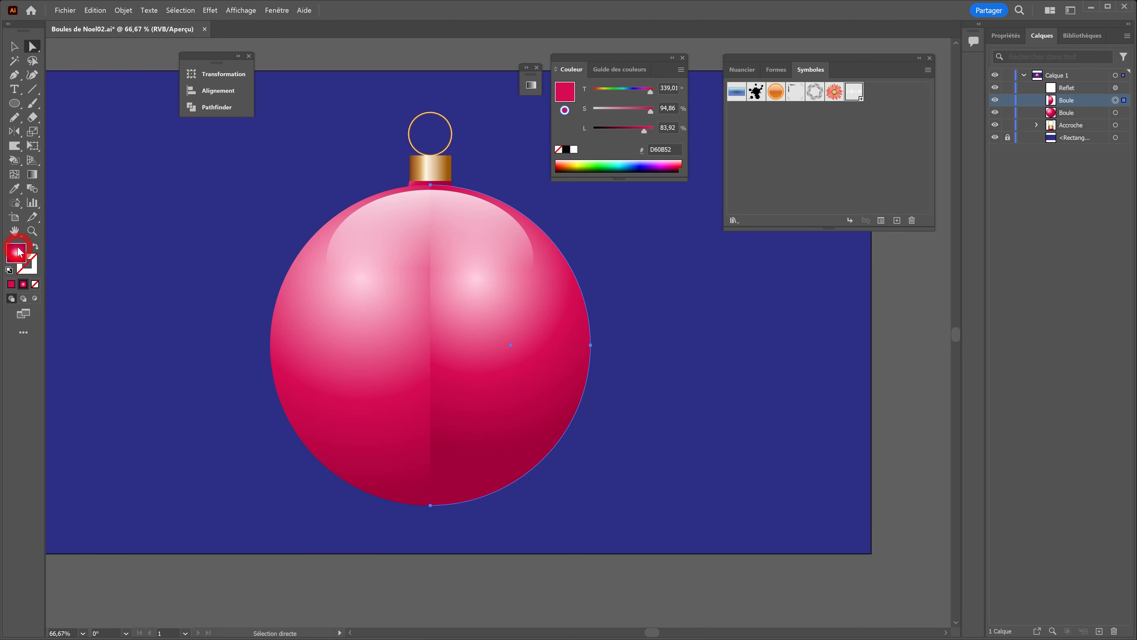
pyautogui.click(35, 284)
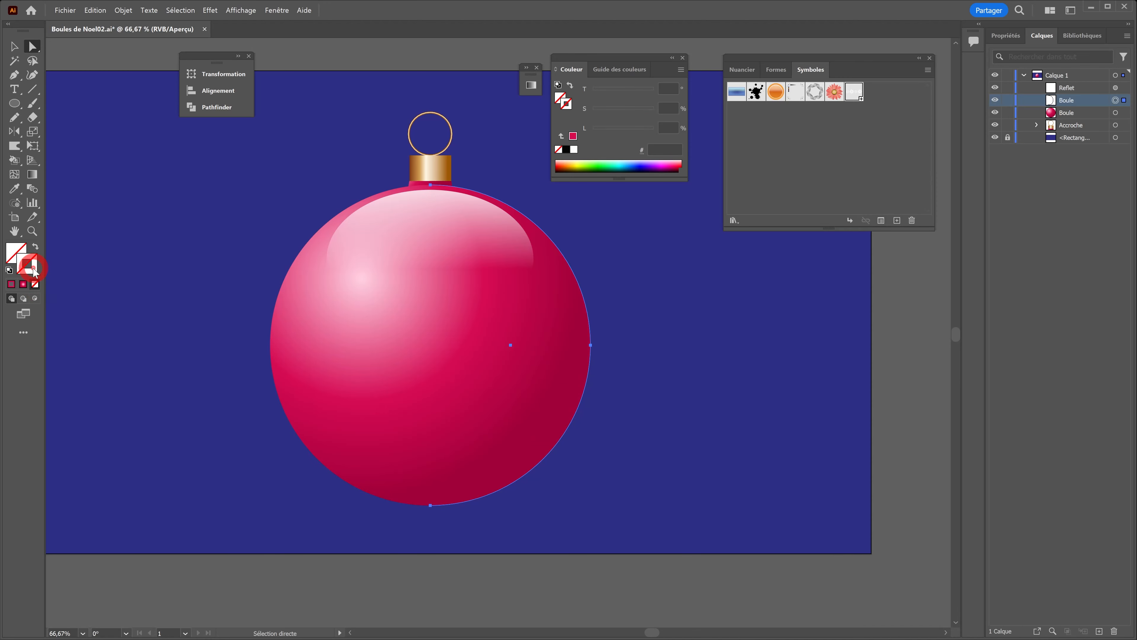
pyautogui.click(12, 284)
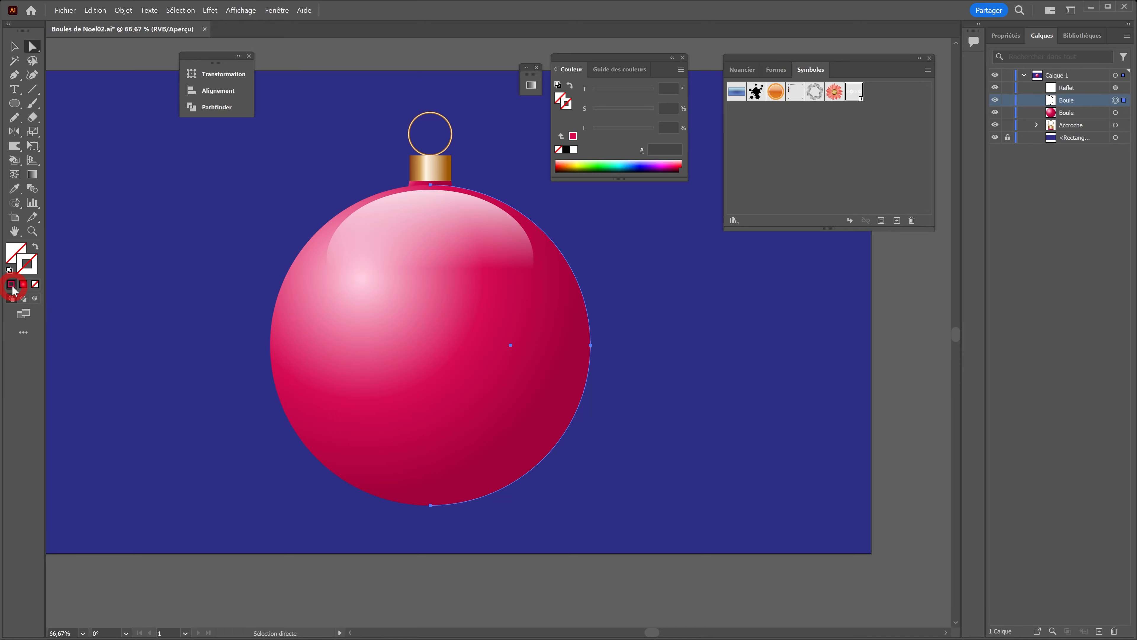
# Apply the classic 3D Revolve effect to the half circle with its position set to Avant
pyautogui.click(210, 10)
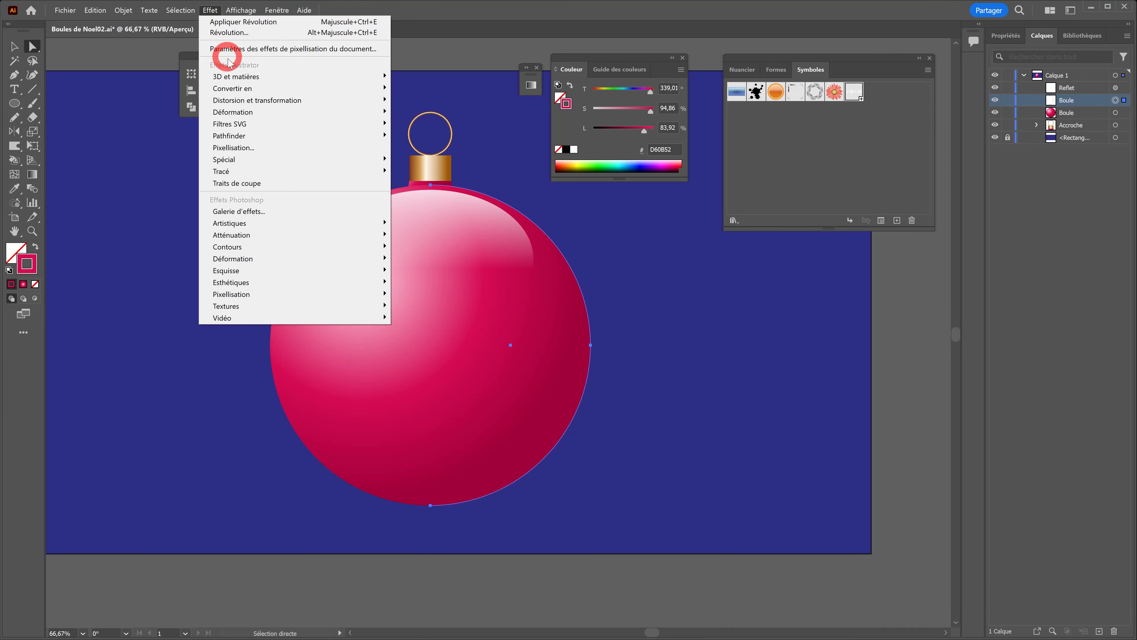
pyautogui.moveTo(228, 76)
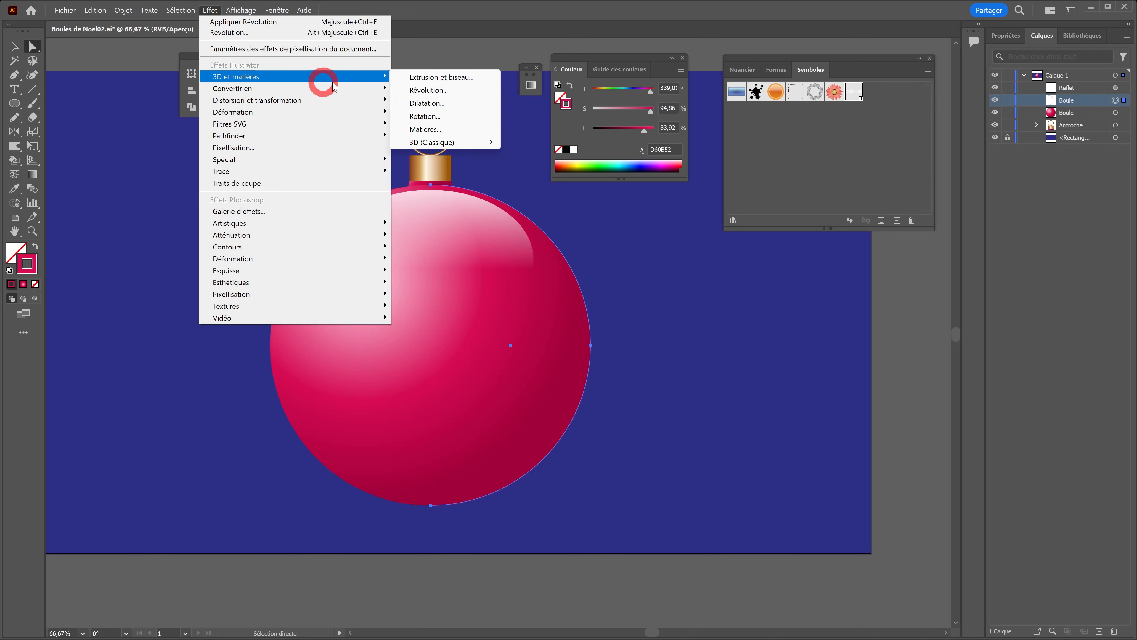
pyautogui.click(428, 143)
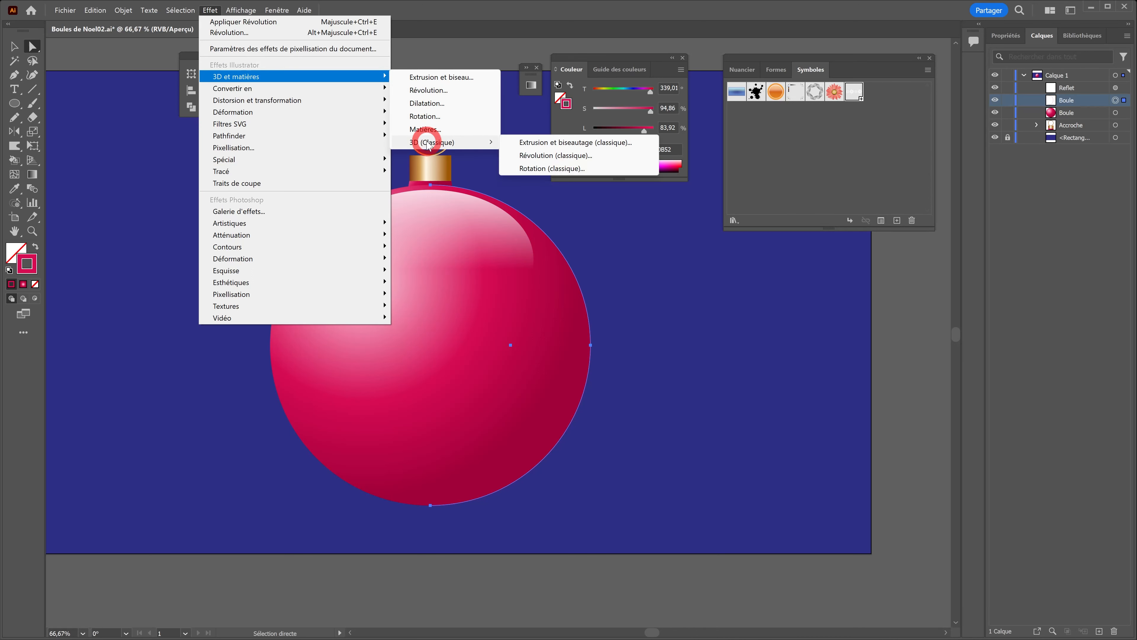
pyautogui.moveTo(447, 149)
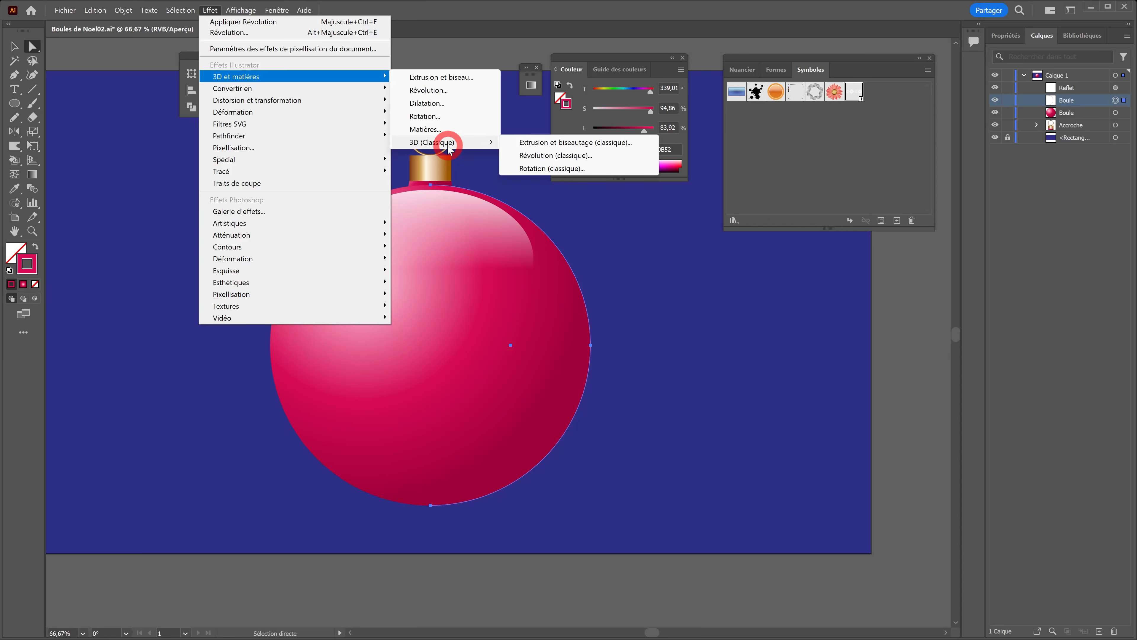
pyautogui.click(540, 156)
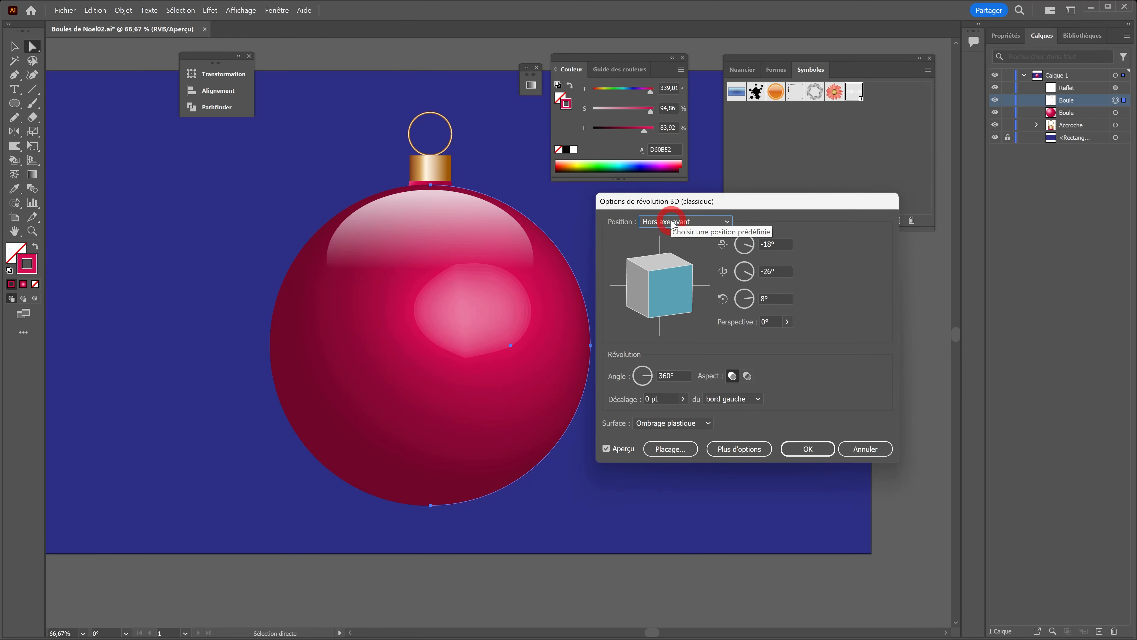
pyautogui.click(671, 222)
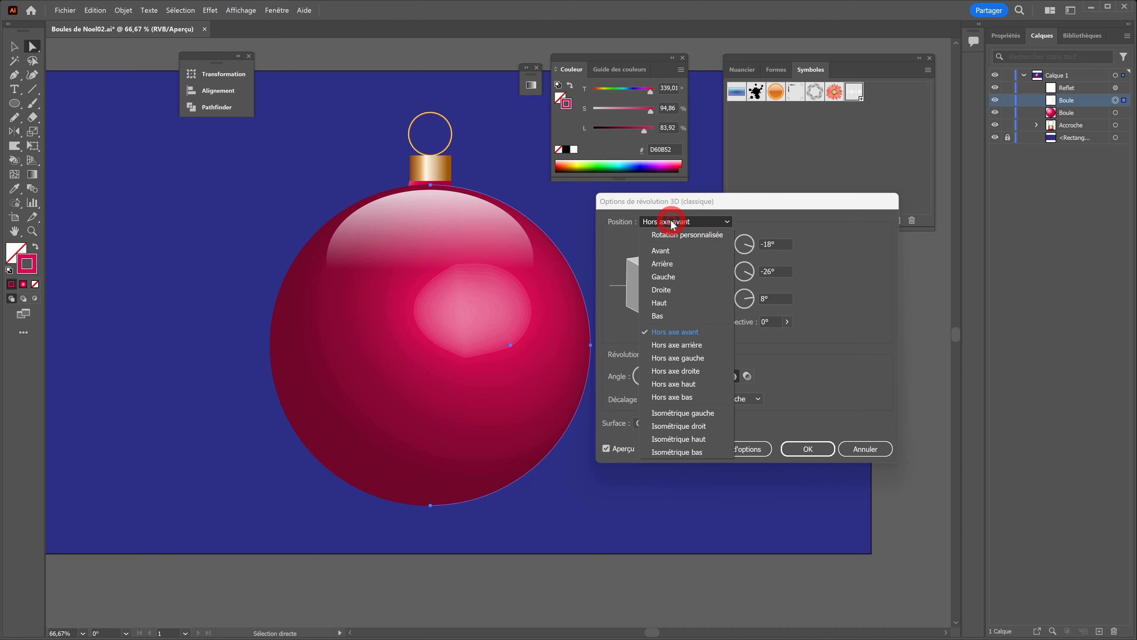
pyautogui.click(663, 251)
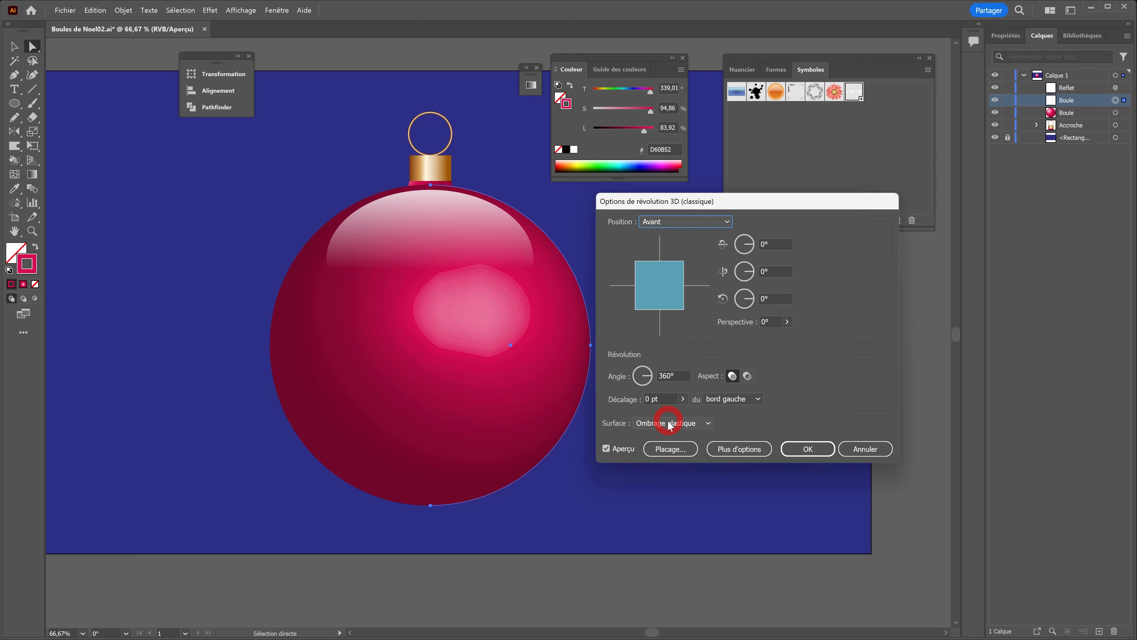
# Map the flocons symbol onto surface 2 of 2 of the revolved sphere
pyautogui.click(668, 449)
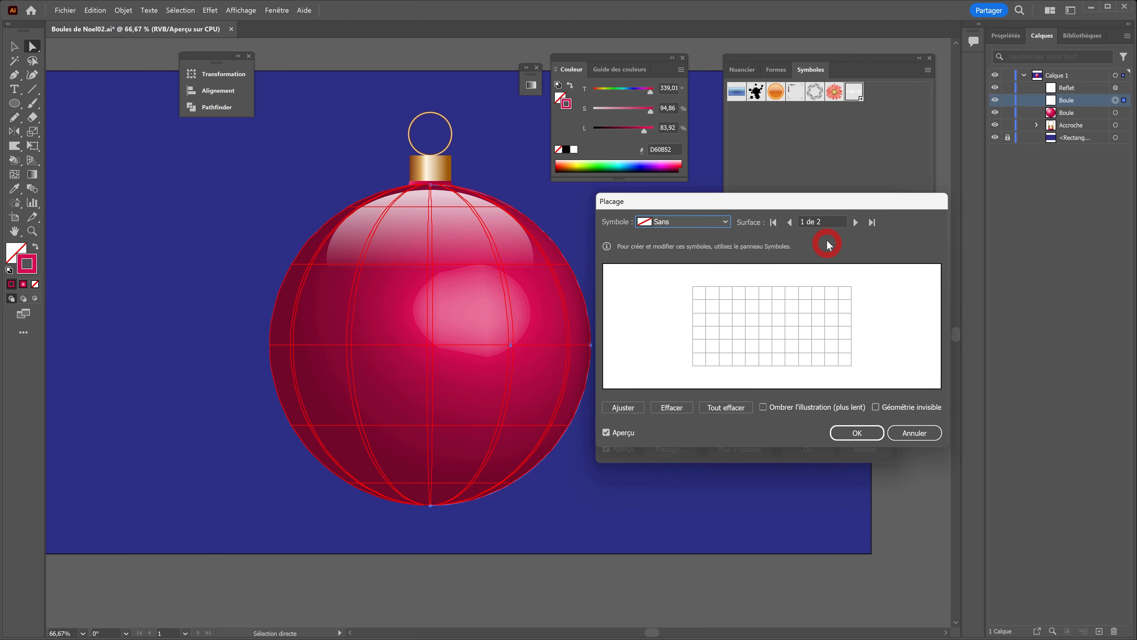
pyautogui.click(856, 223)
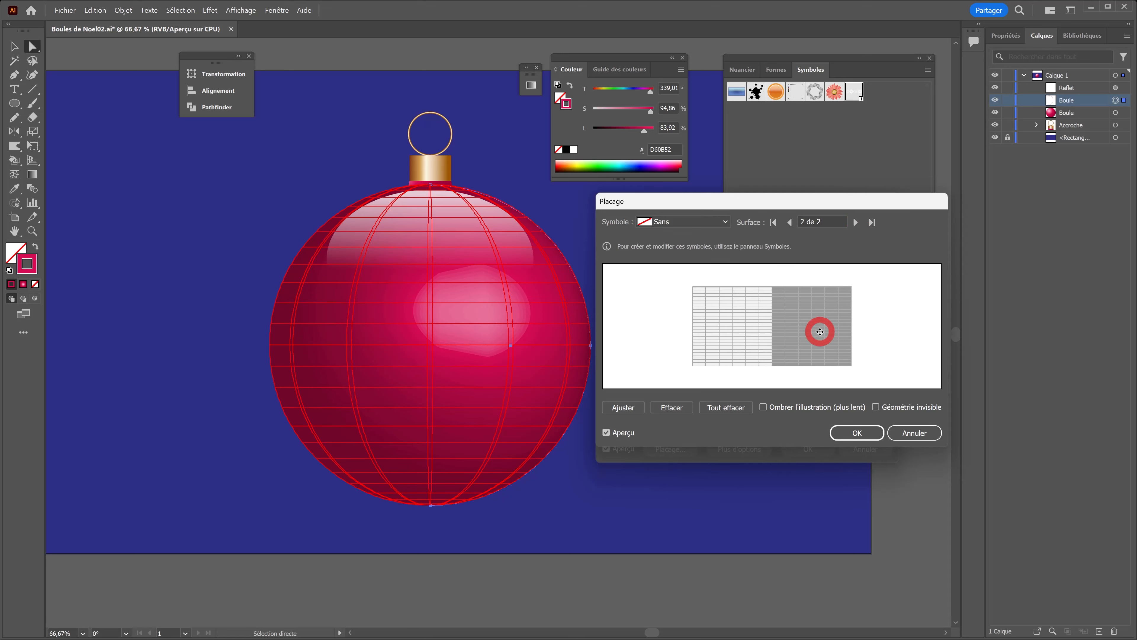
pyautogui.moveTo(763, 324); pyautogui.dragTo(603, 229)
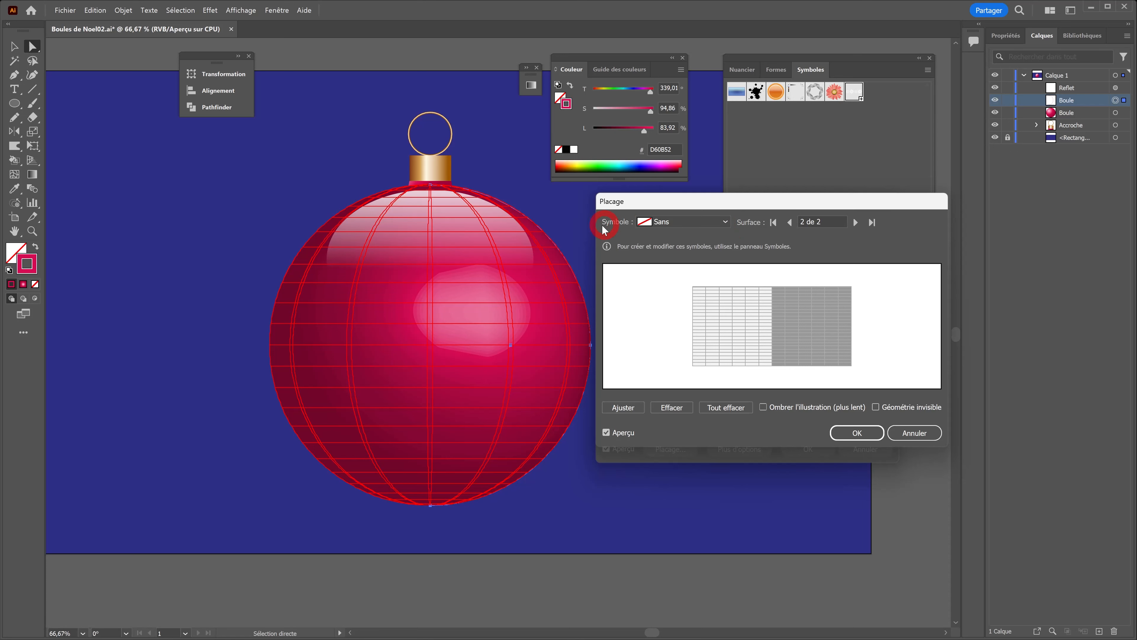
pyautogui.click(726, 223)
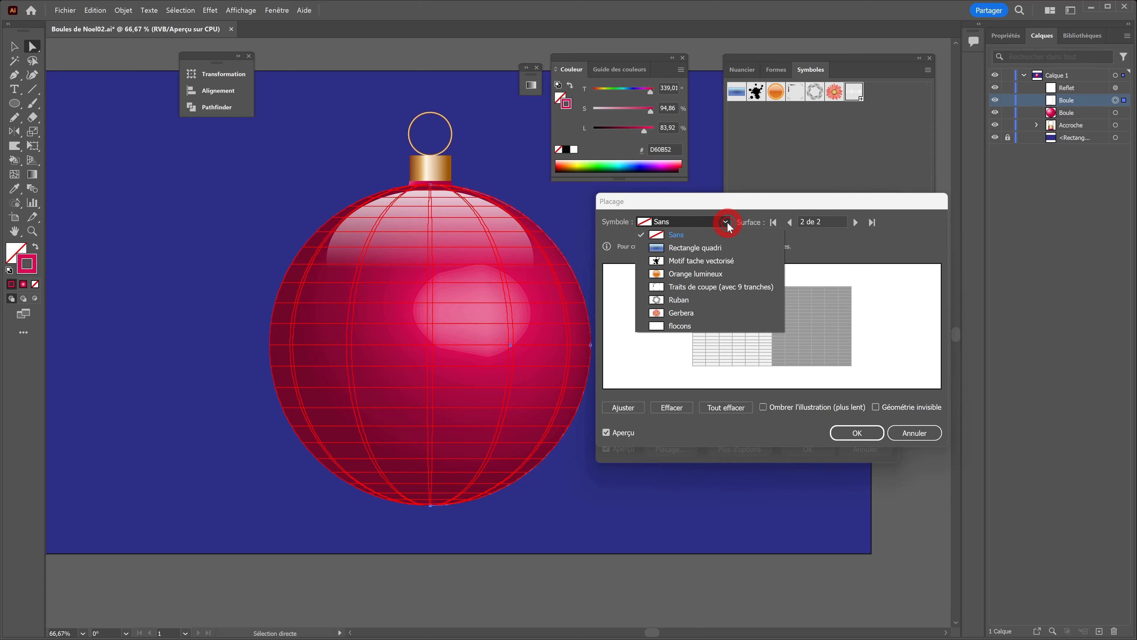
pyautogui.click(680, 327)
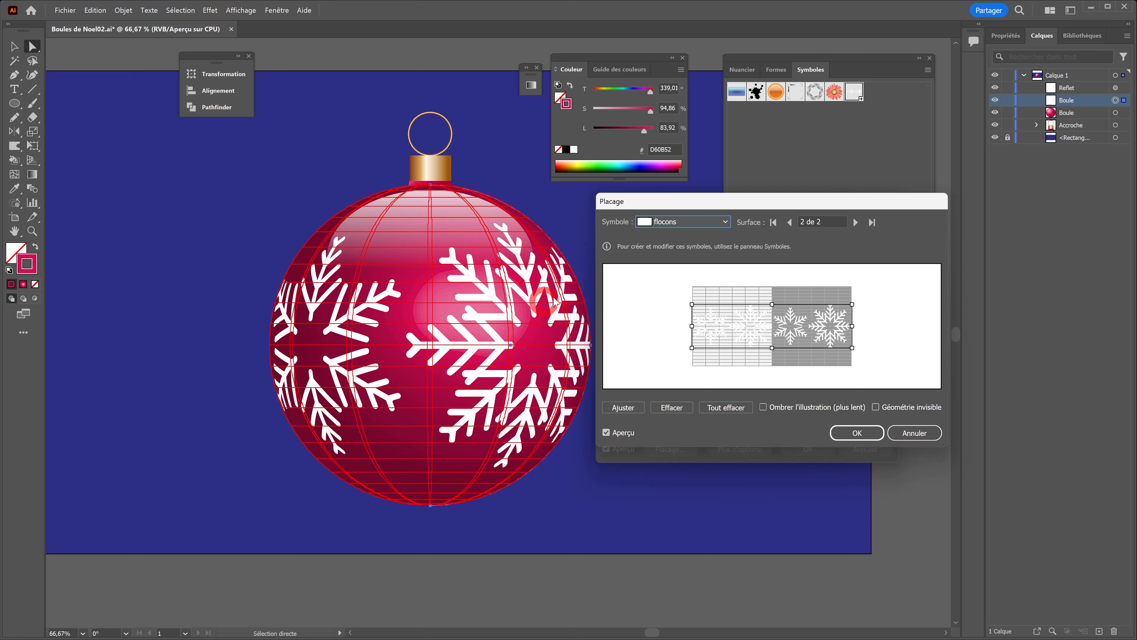
# Look at the mapping on surface 1 of 2 and return to surface 2 of 2
pyautogui.click(789, 222)
pyautogui.click(718, 222)
pyautogui.click(699, 324)
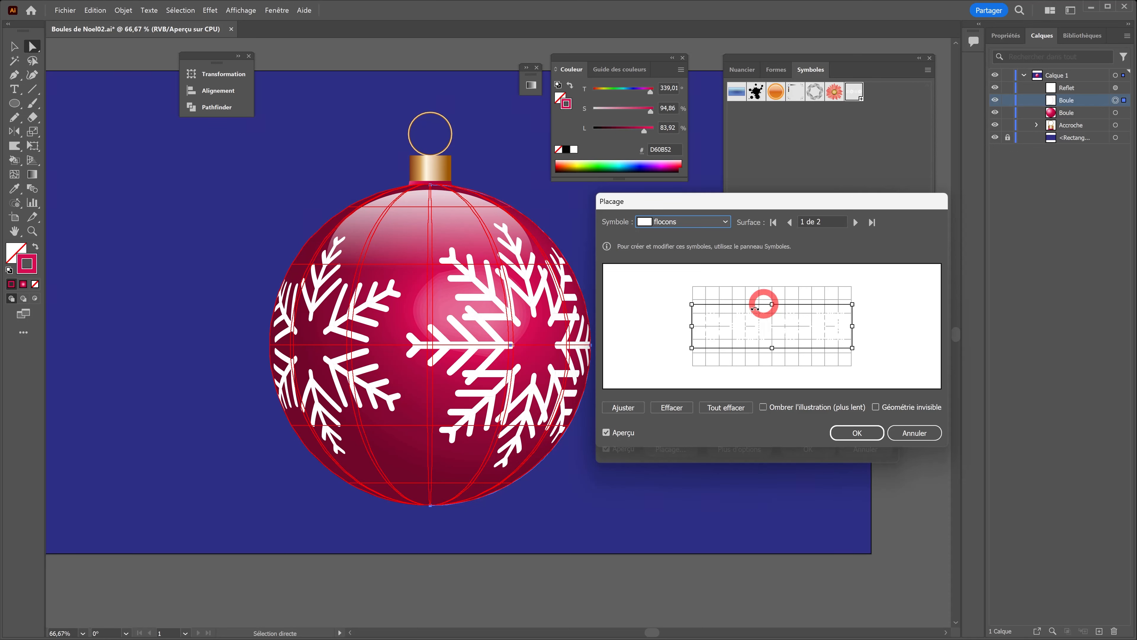
pyautogui.click(726, 222)
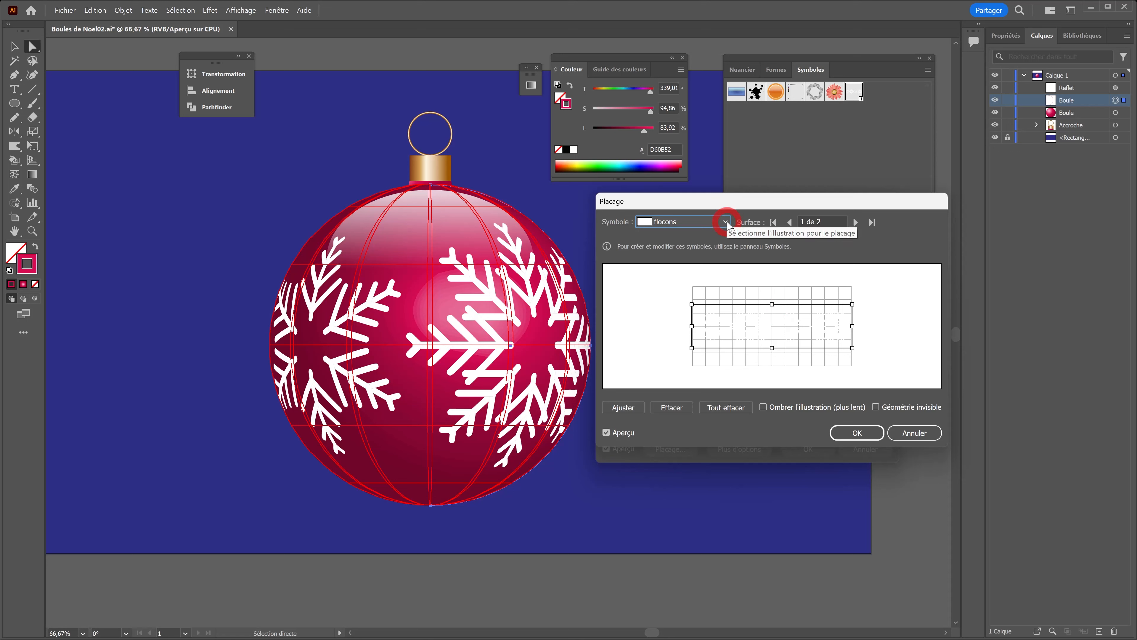
pyautogui.click(770, 251)
pyautogui.click(856, 222)
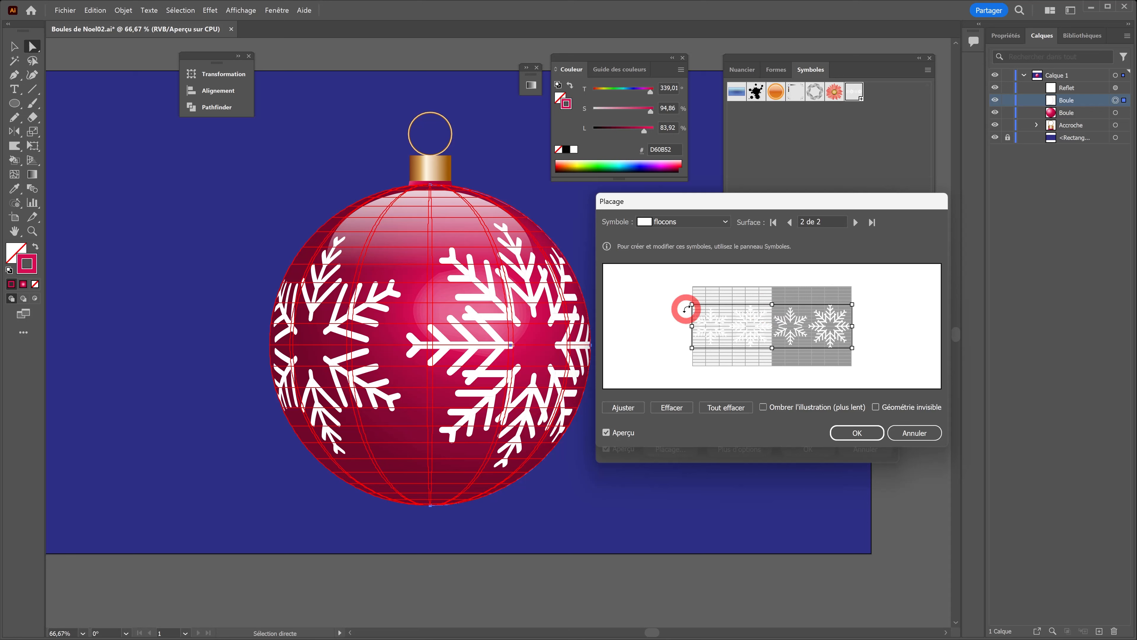
# Scale the flocons symbol down to the shaded half of surface 2 and move it to about mid-height
pyautogui.moveTo(693, 305); pyautogui.dragTo(779, 317)
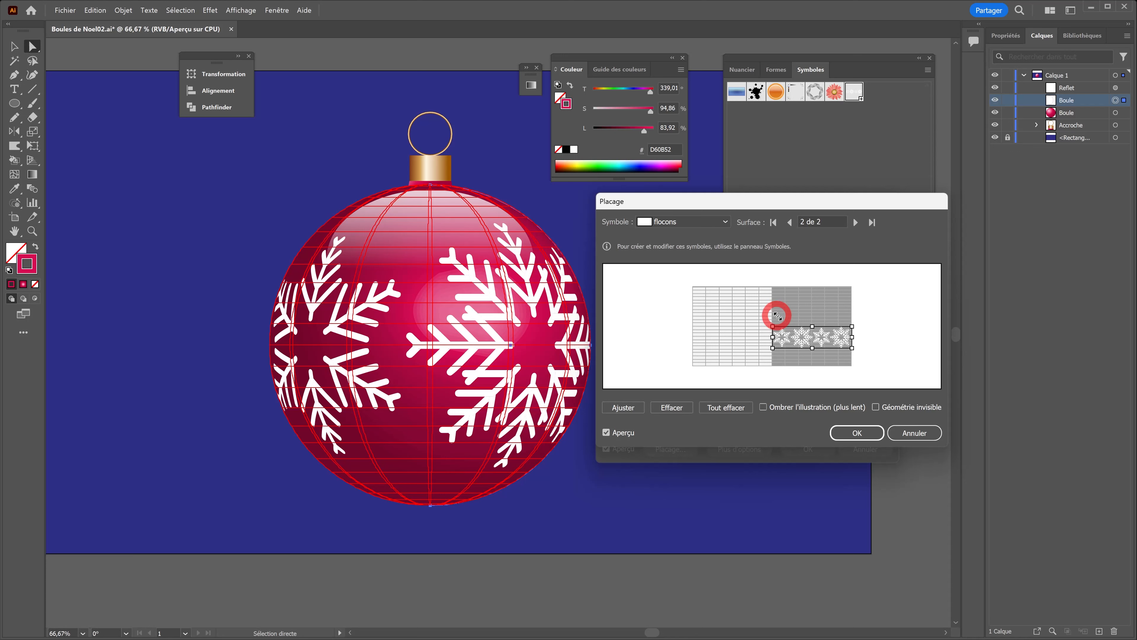
pyautogui.click(809, 336)
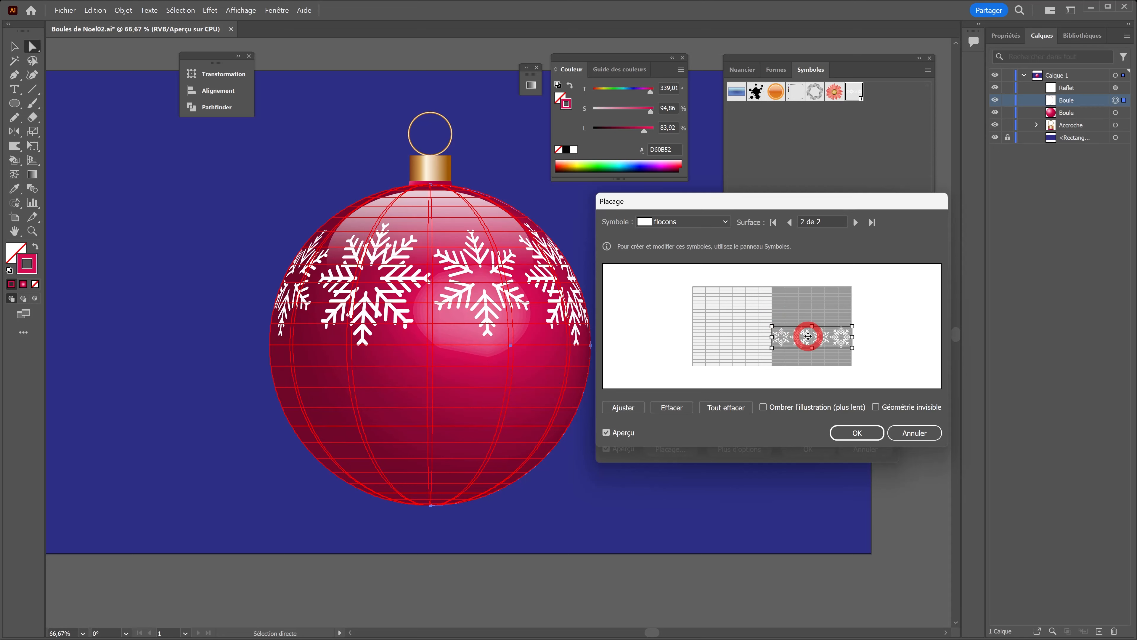
pyautogui.moveTo(808, 336); pyautogui.dragTo(808, 330)
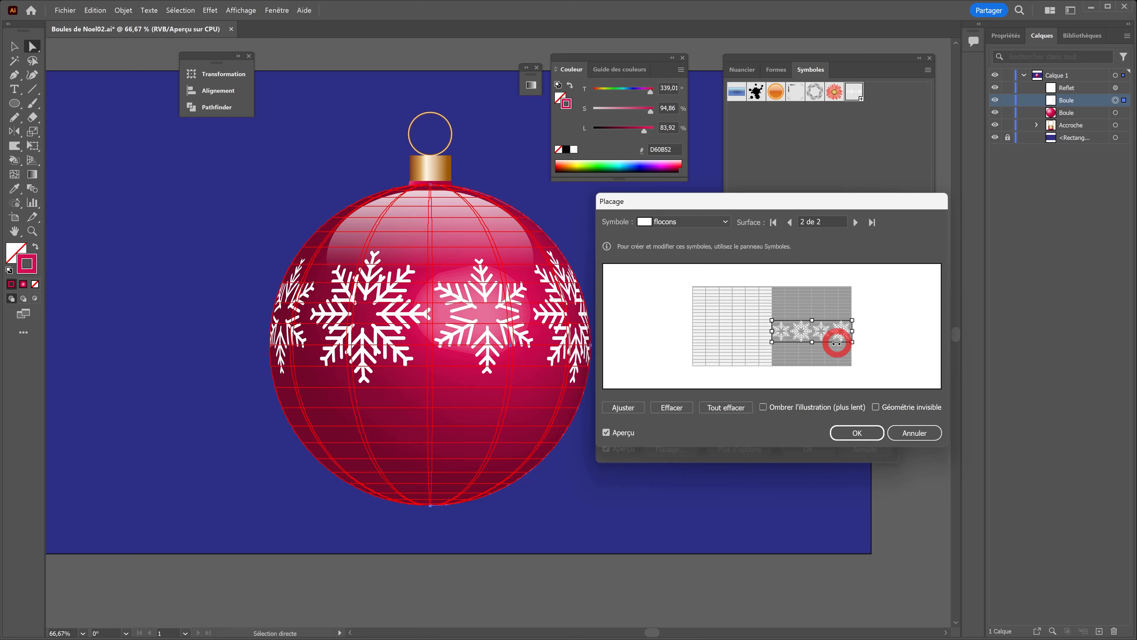
pyautogui.moveTo(837, 335); pyautogui.dragTo(824, 326)
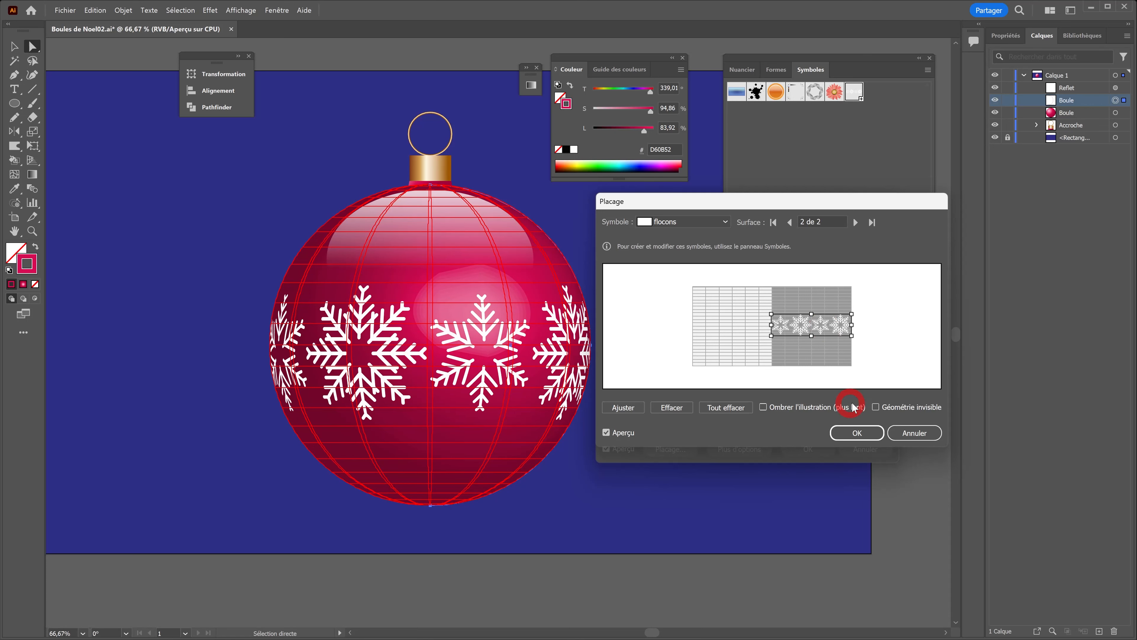
# Enable Géometrie invisible for the mapping and apply the mapping and the 3D revolve options
pyautogui.click(875, 407)
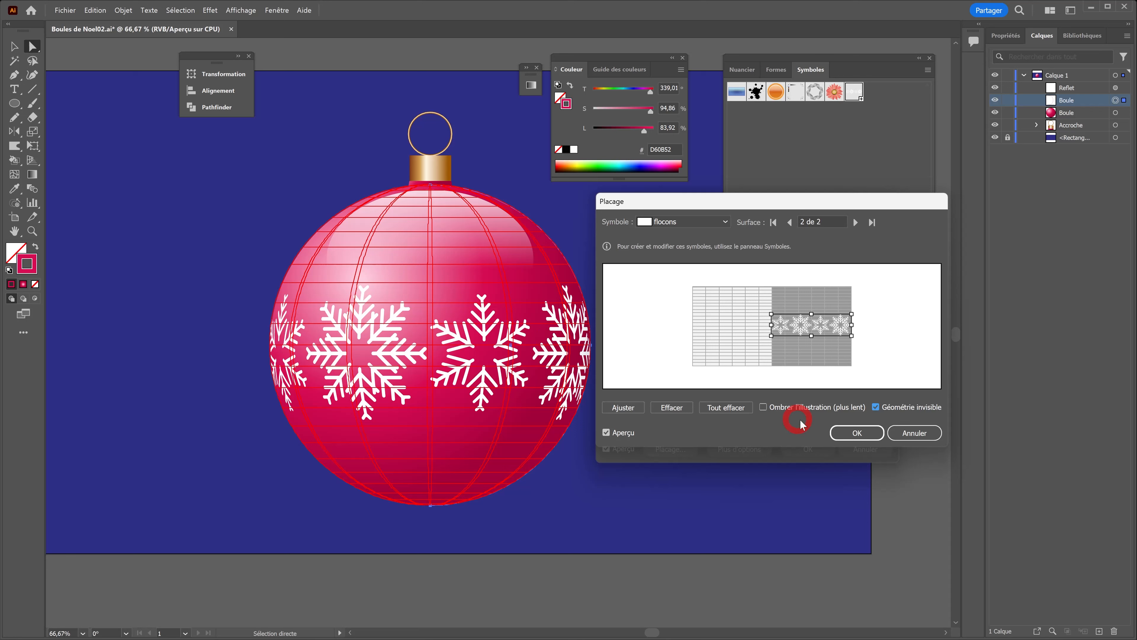
pyautogui.click(846, 433)
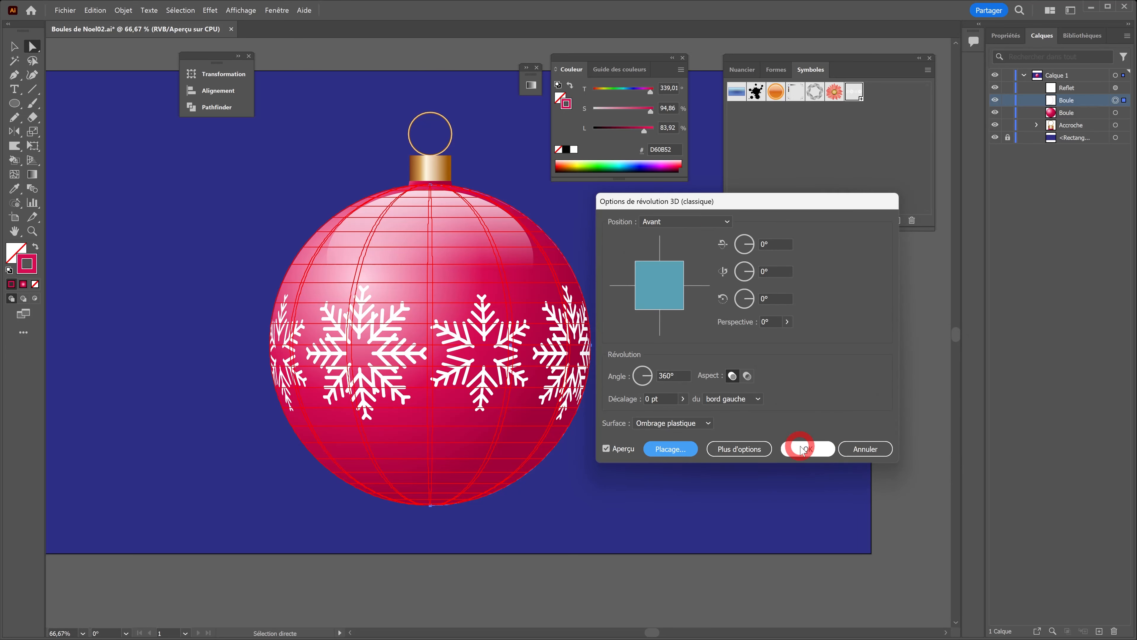
pyautogui.click(807, 450)
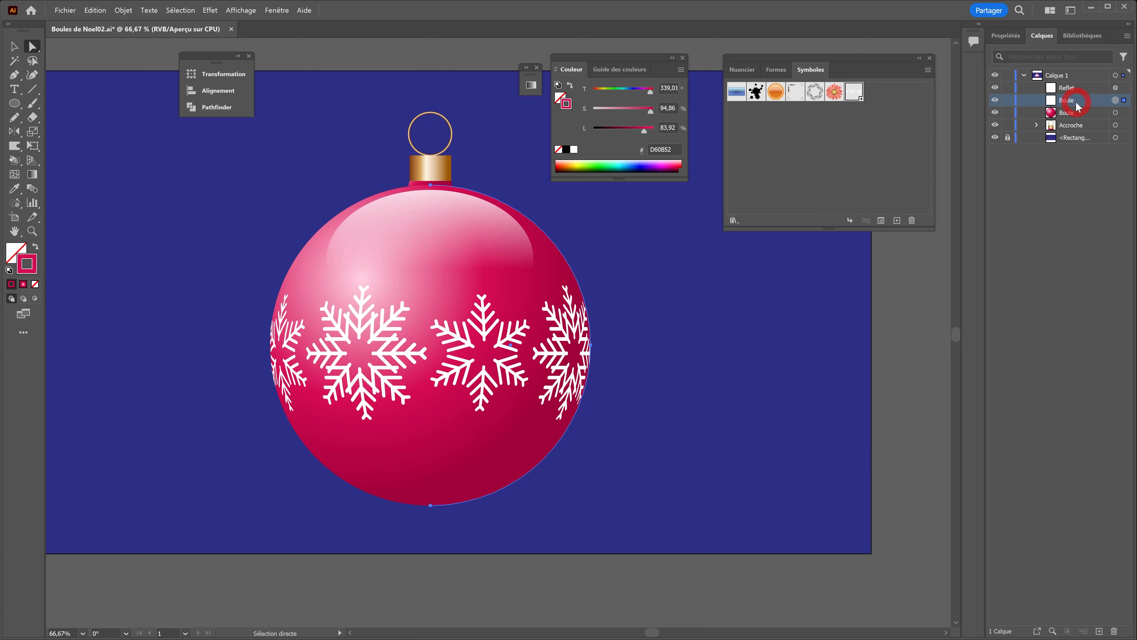
# Expand the appearance of the revolved Boule and reveal the clipping groups nested inside it, with enough width to read their names
pyautogui.click(126, 11)
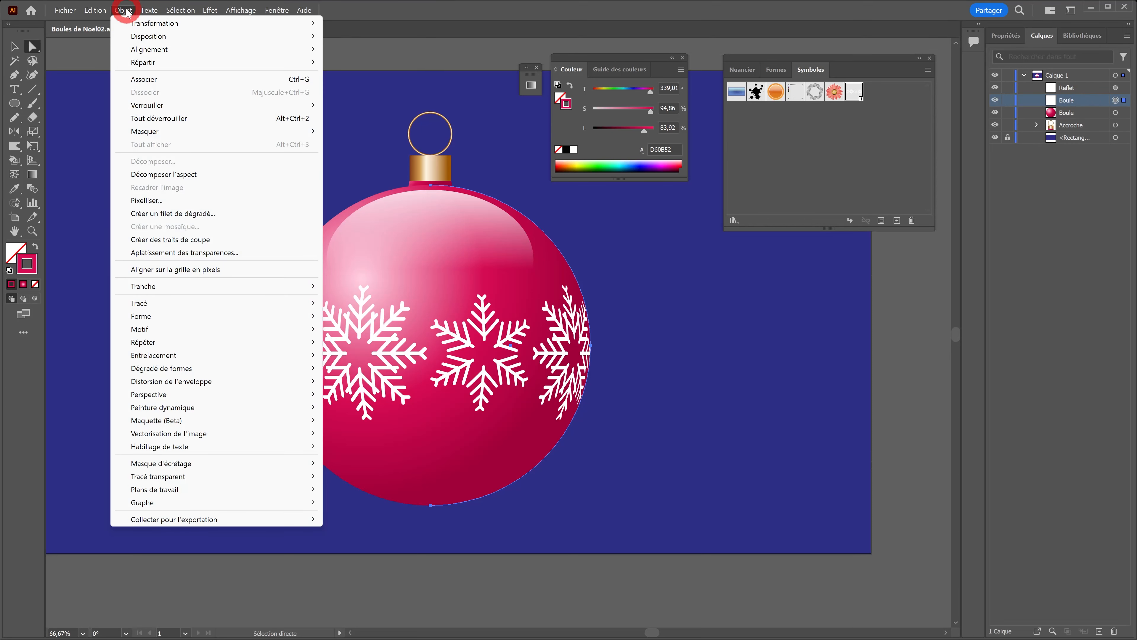
pyautogui.click(141, 174)
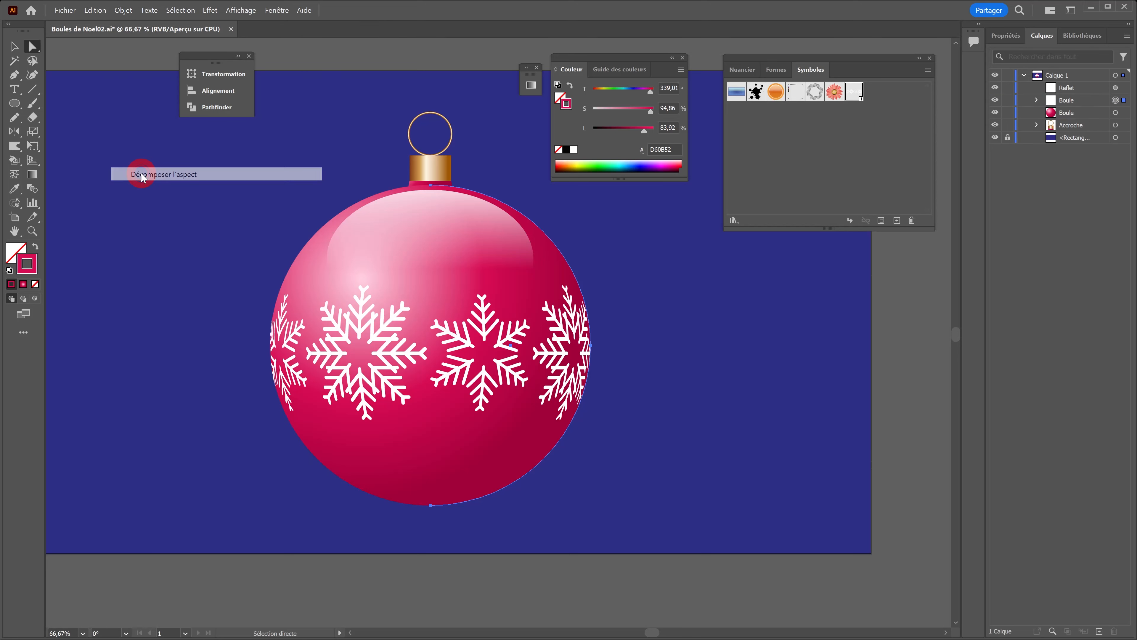
pyautogui.click(1037, 101)
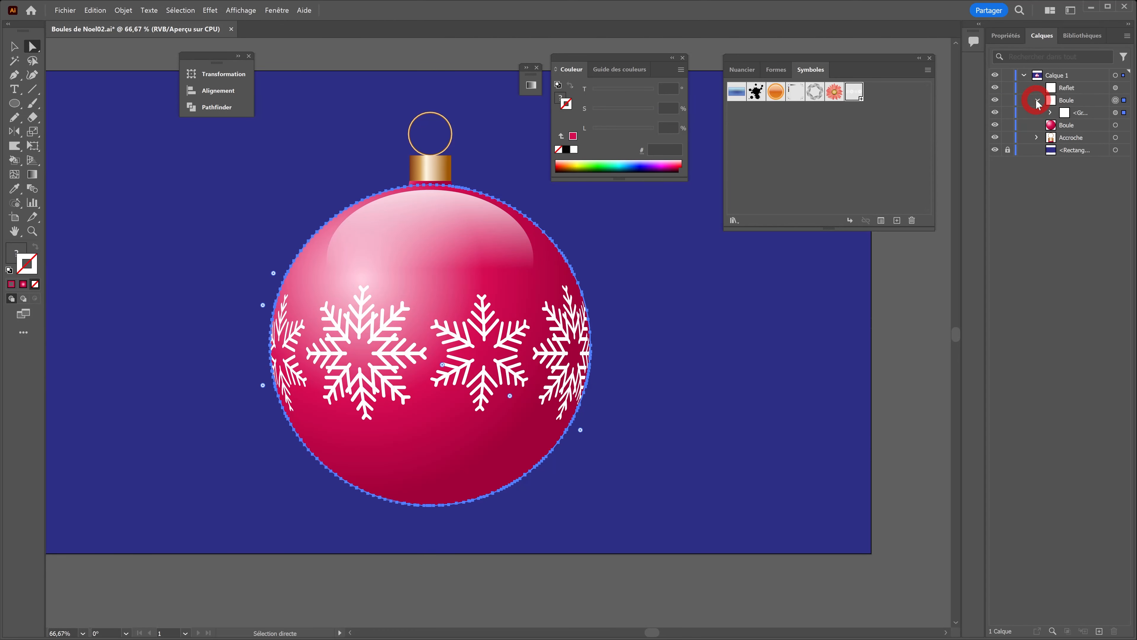
pyautogui.click(1050, 114)
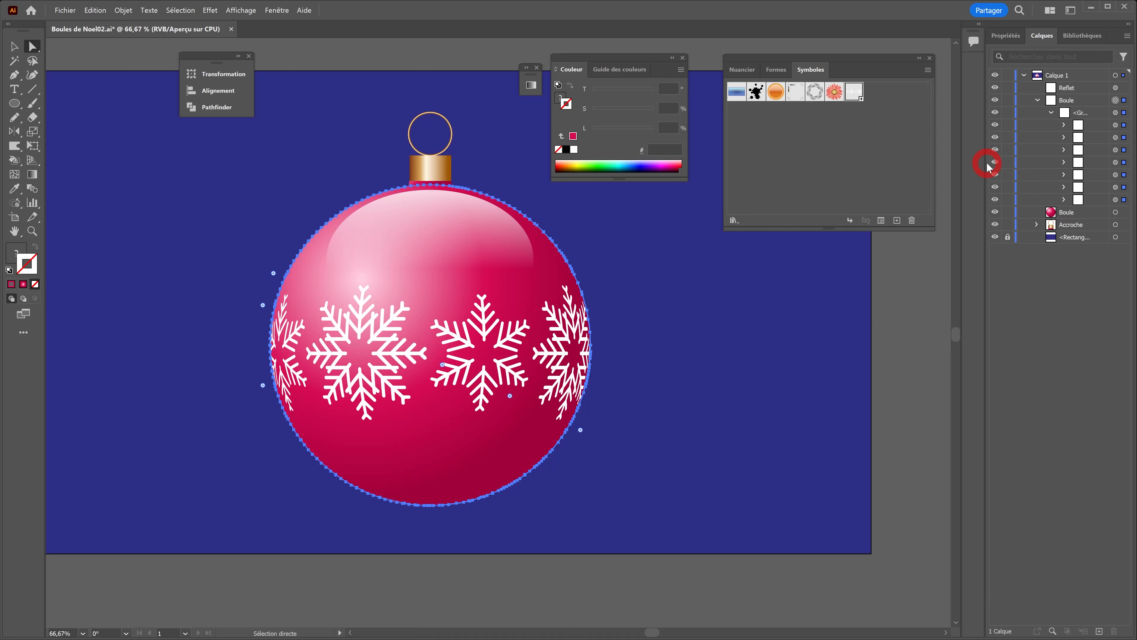
pyautogui.moveTo(984, 162); pyautogui.dragTo(877, 161)
pyautogui.moveTo(884, 57); pyautogui.dragTo(777, 47)
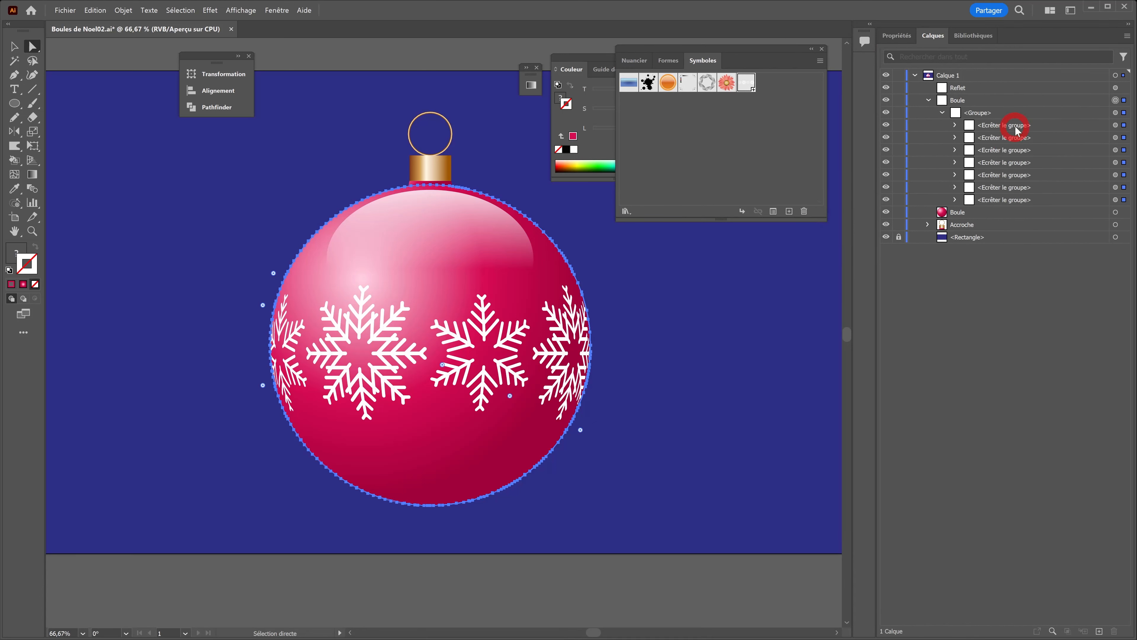
# Toggle the visibility of the clipping groups to identify the snowflakes, leaving only the uppermost group shown
pyautogui.click(887, 126)
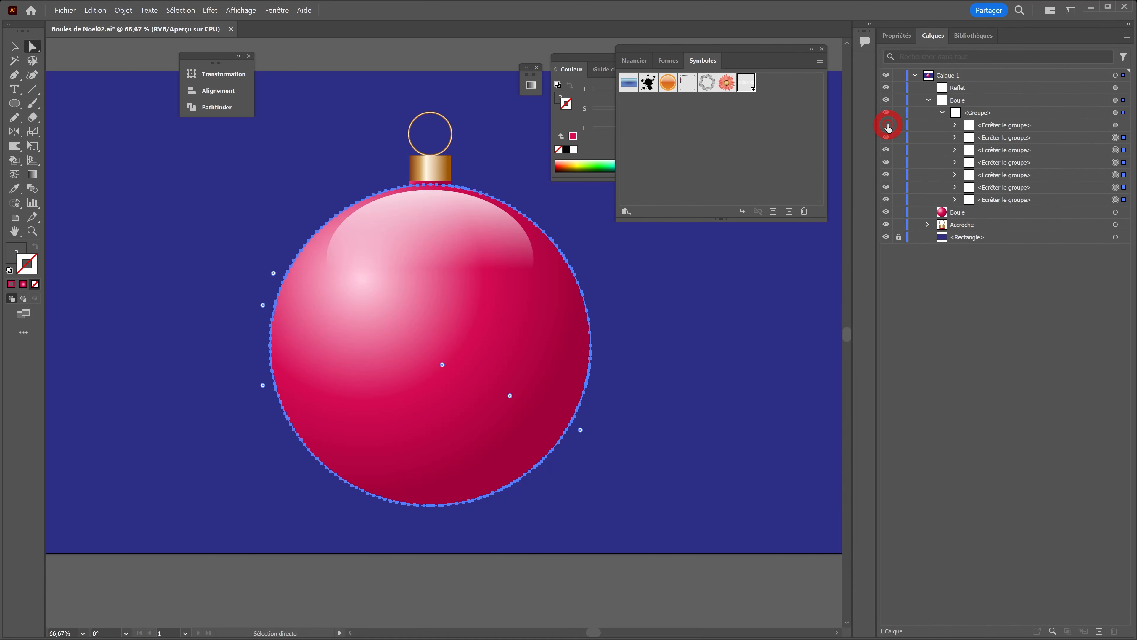
pyautogui.click(888, 126)
pyautogui.click(887, 126)
pyautogui.click(887, 126)
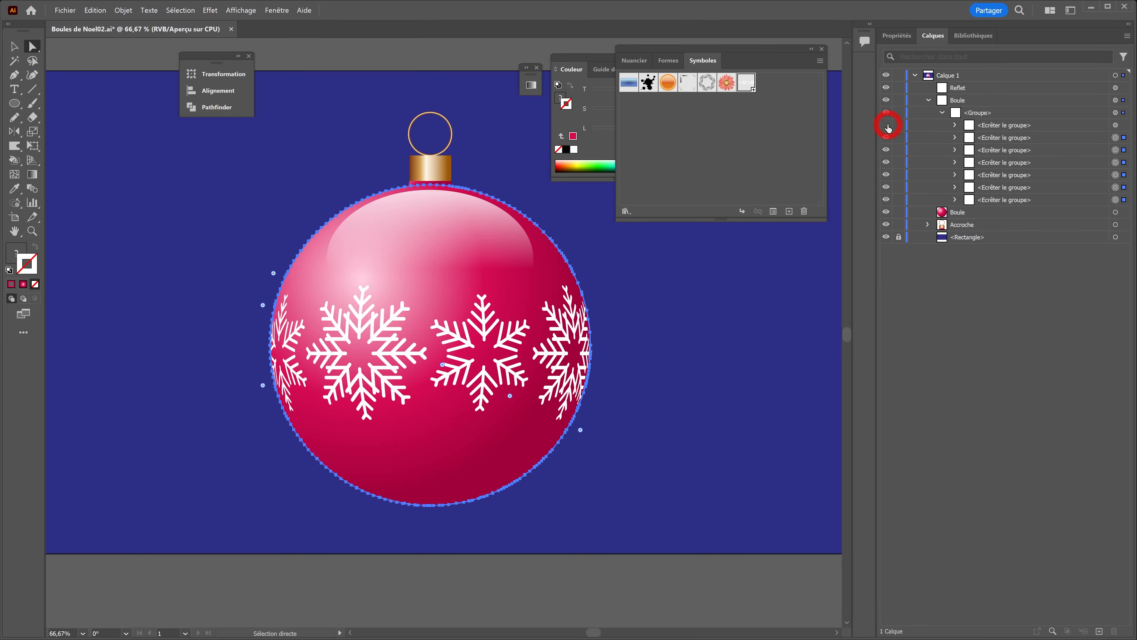
pyautogui.click(887, 126)
pyautogui.click(887, 126)
pyautogui.moveTo(887, 140); pyautogui.dragTo(887, 171)
pyautogui.click(887, 187)
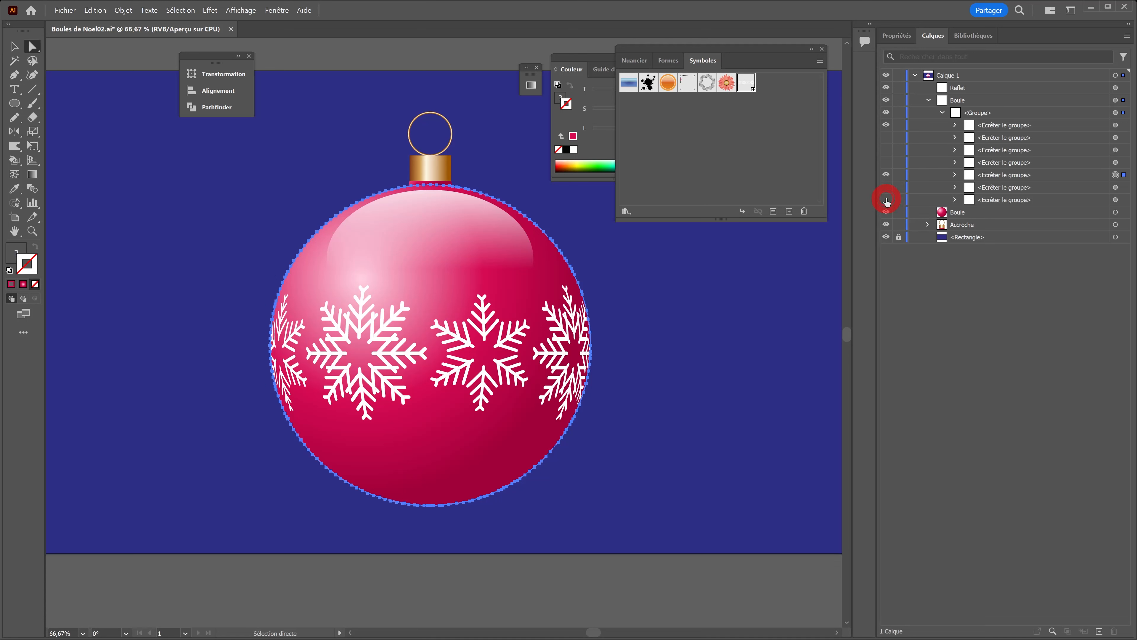
pyautogui.click(886, 174)
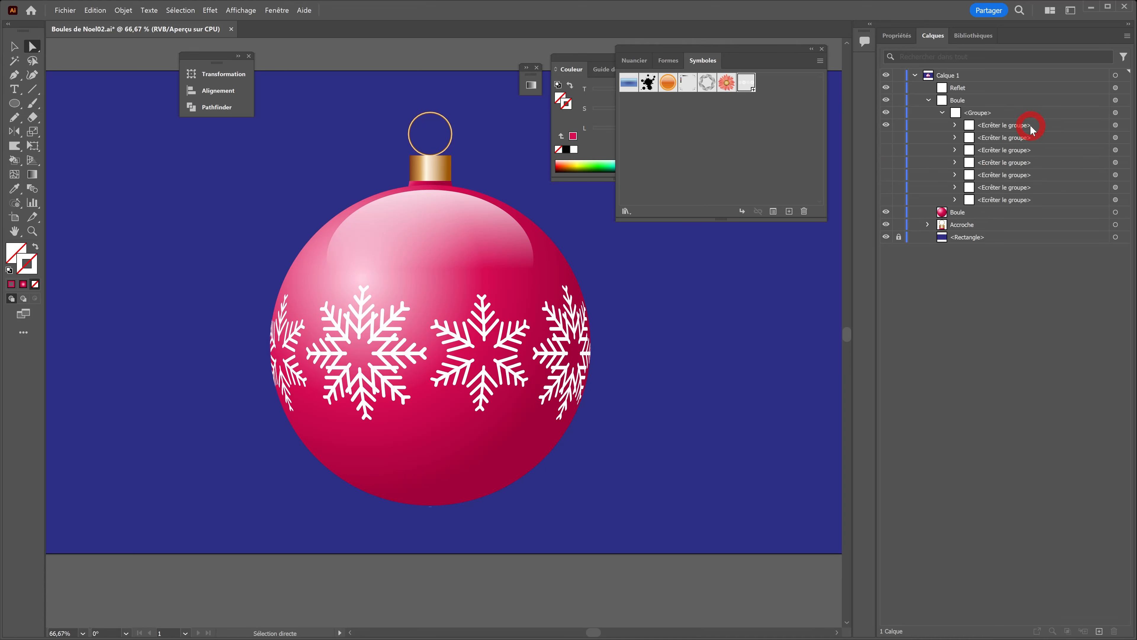
# Delete the six hidden clipping groups below the snowflake group
pyautogui.click(1045, 149)
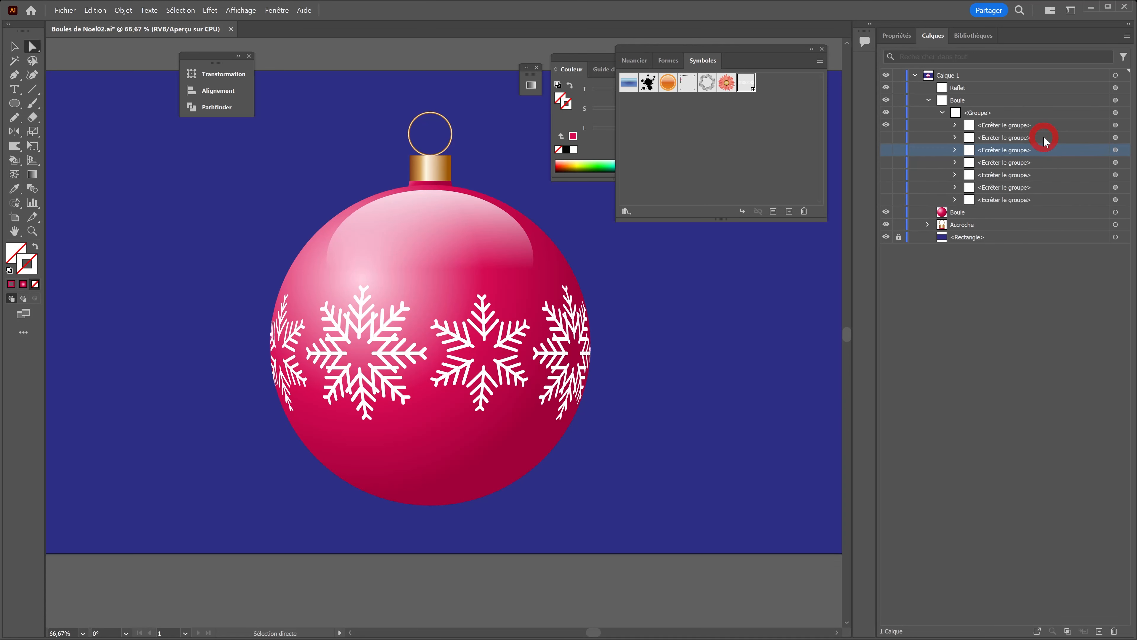
pyautogui.click(1045, 141)
pyautogui.keyDown('shift'); pyautogui.click(1044, 200); pyautogui.keyUp('shift')
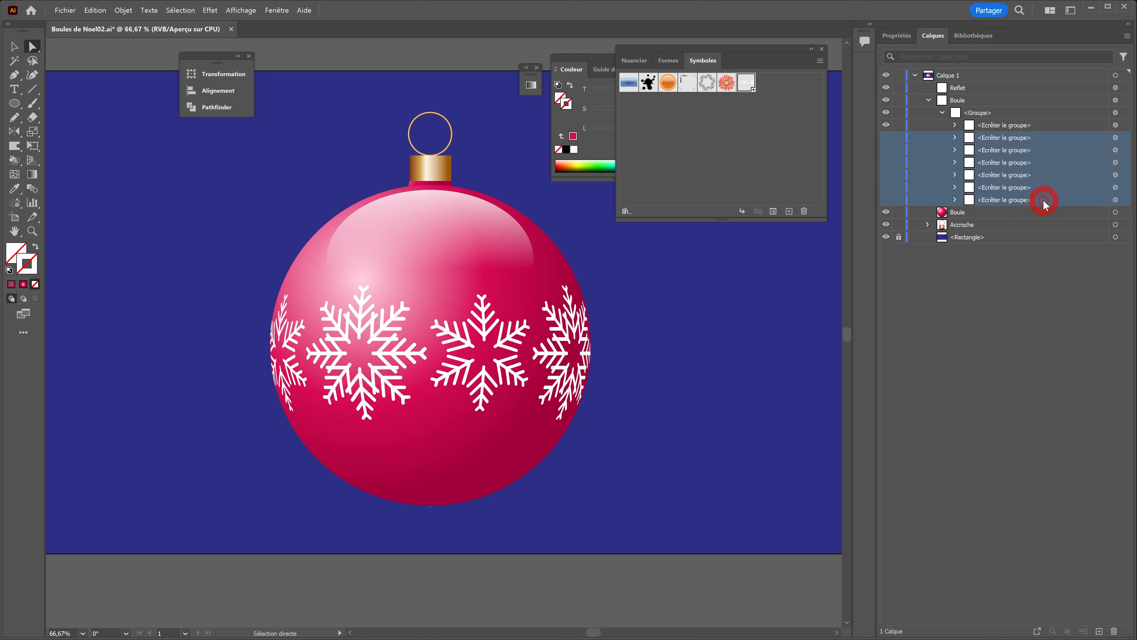
pyautogui.click(1114, 631)
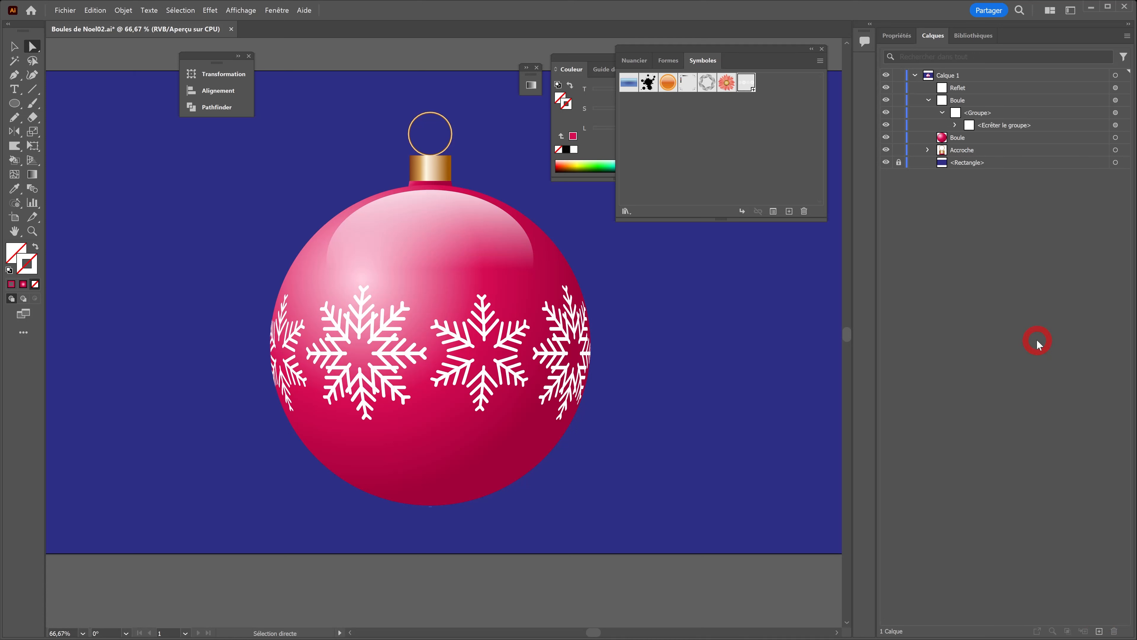
# Delete the clipping mask inside the remaining snowflake group
pyautogui.click(955, 125)
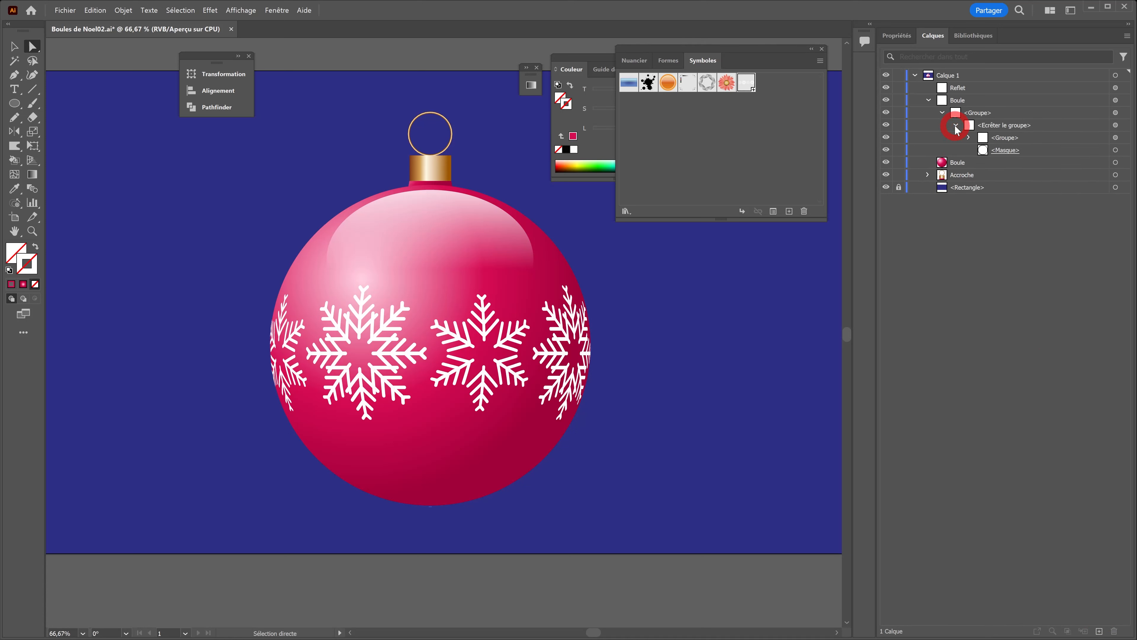
pyautogui.click(1023, 151)
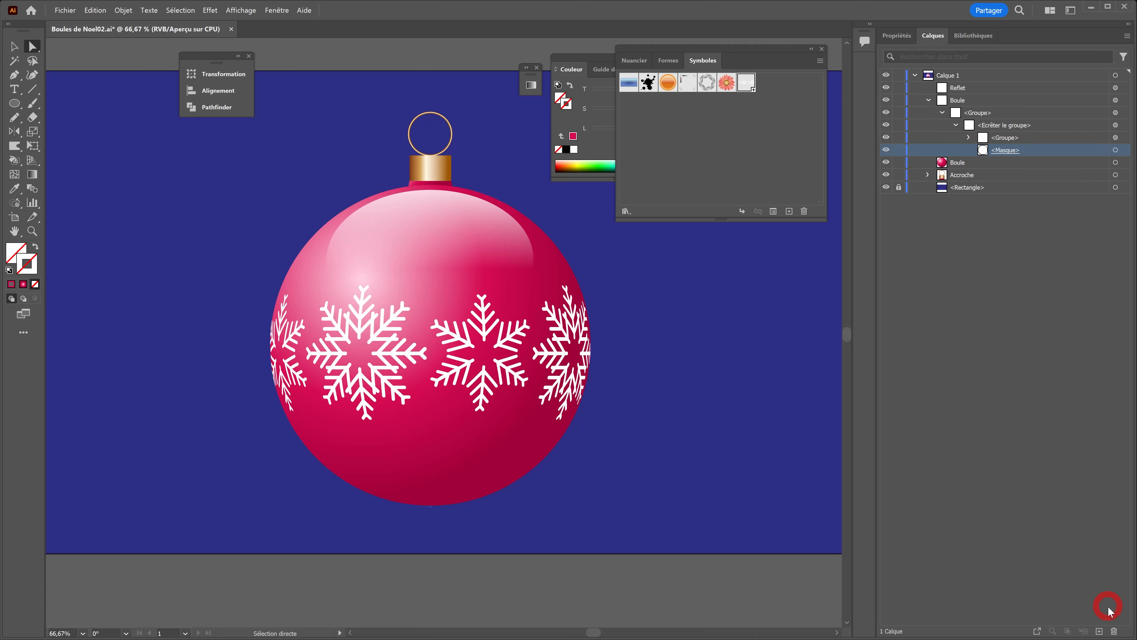
pyautogui.click(1113, 630)
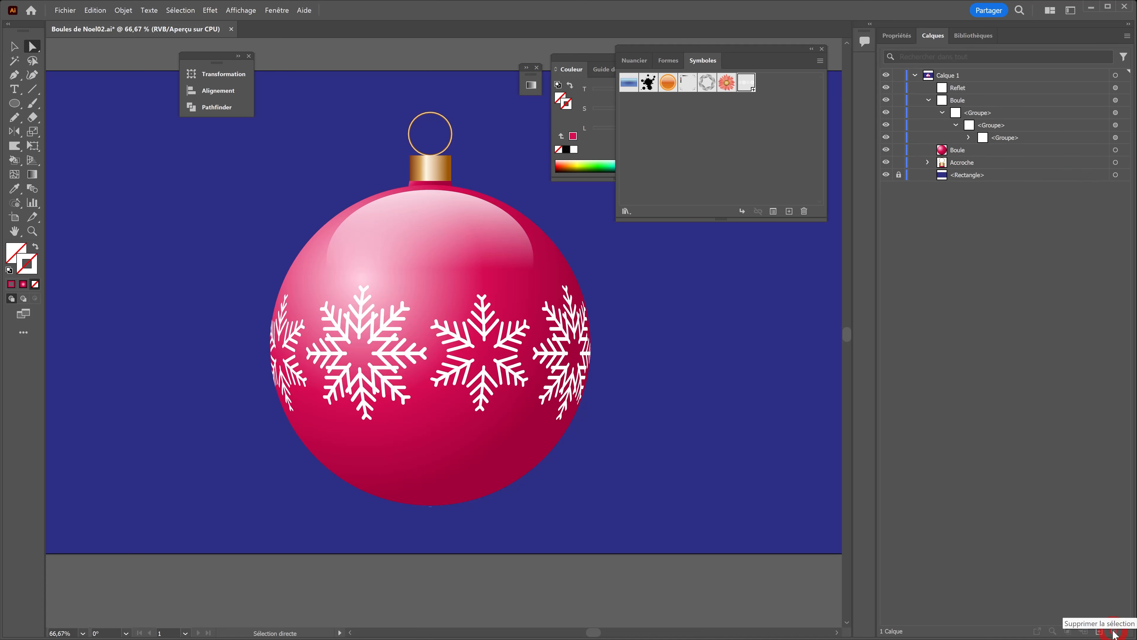
# Select all the snowflake paths in the innermost group and combine them into one compound path
pyautogui.click(969, 138)
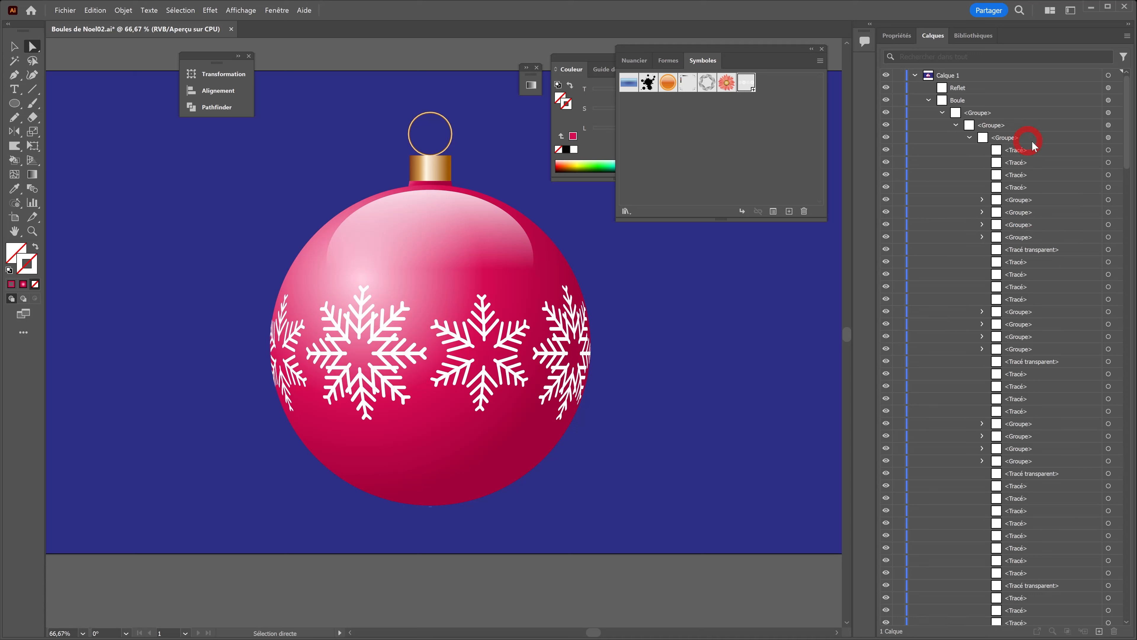
pyautogui.click(1110, 137)
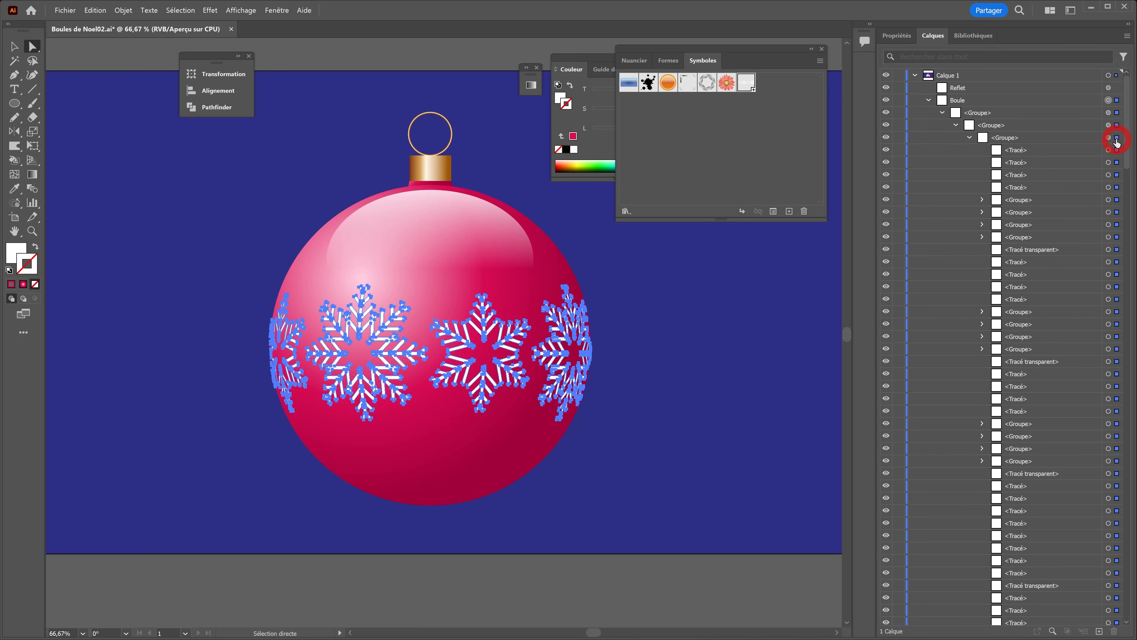
pyautogui.click(123, 10)
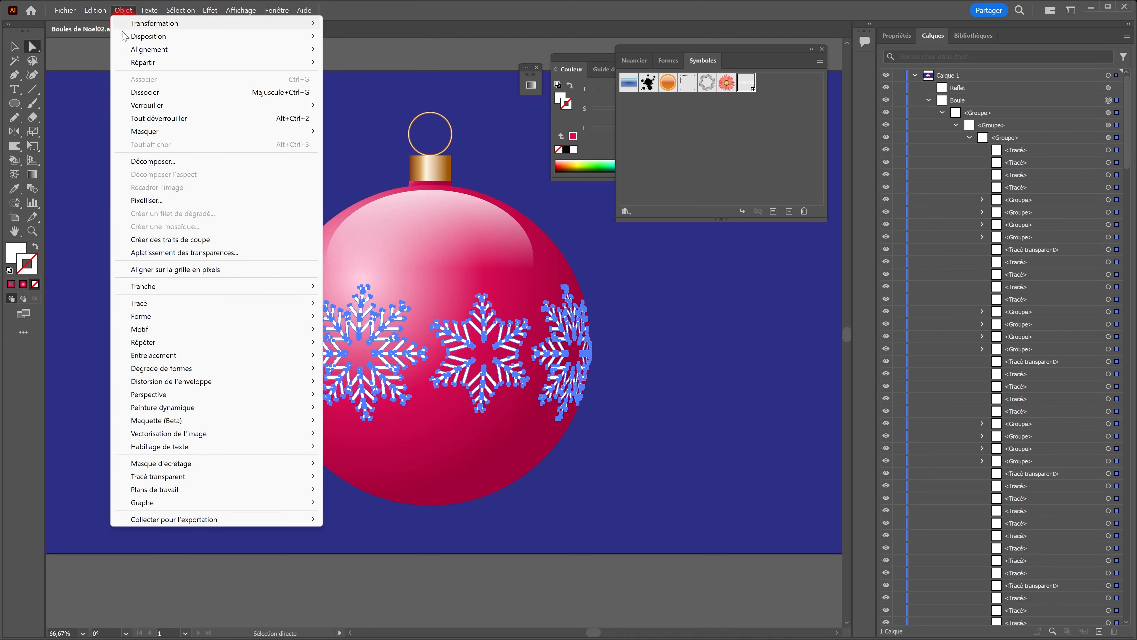
pyautogui.moveTo(183, 481)
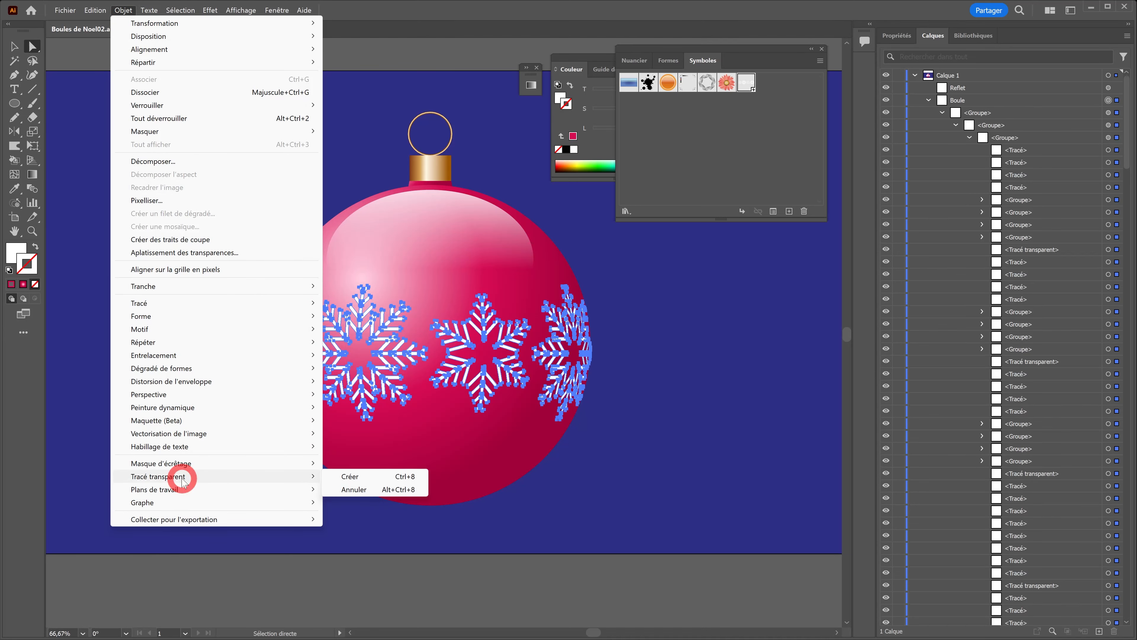
pyautogui.click(360, 476)
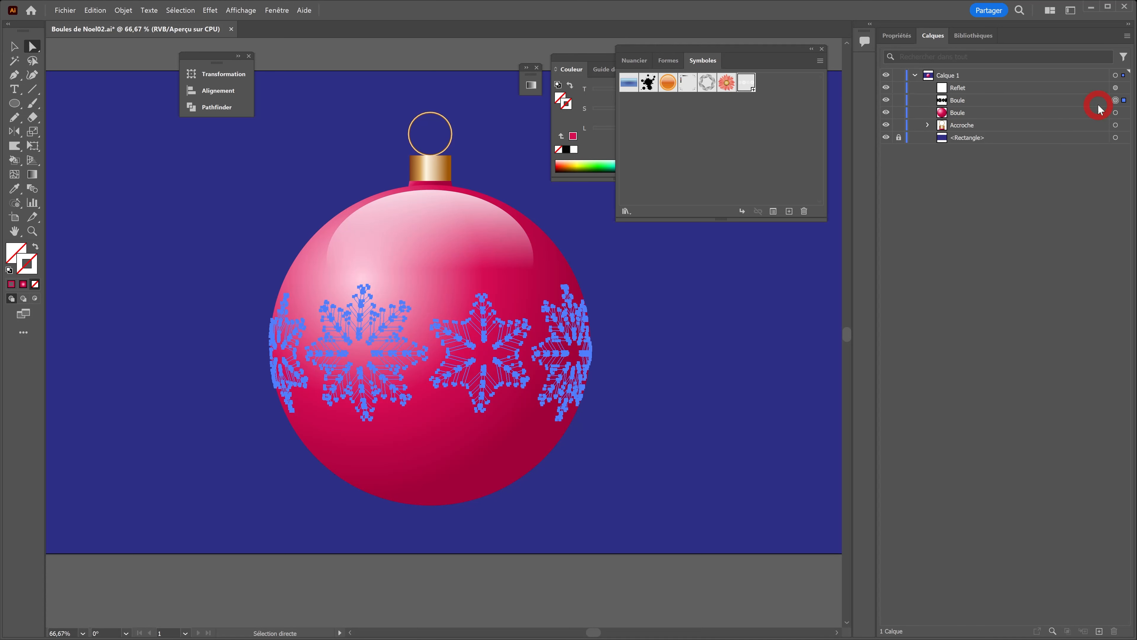
# Fill the snowflake compound path with white FFFFFF and deselect it
pyautogui.click(559, 98)
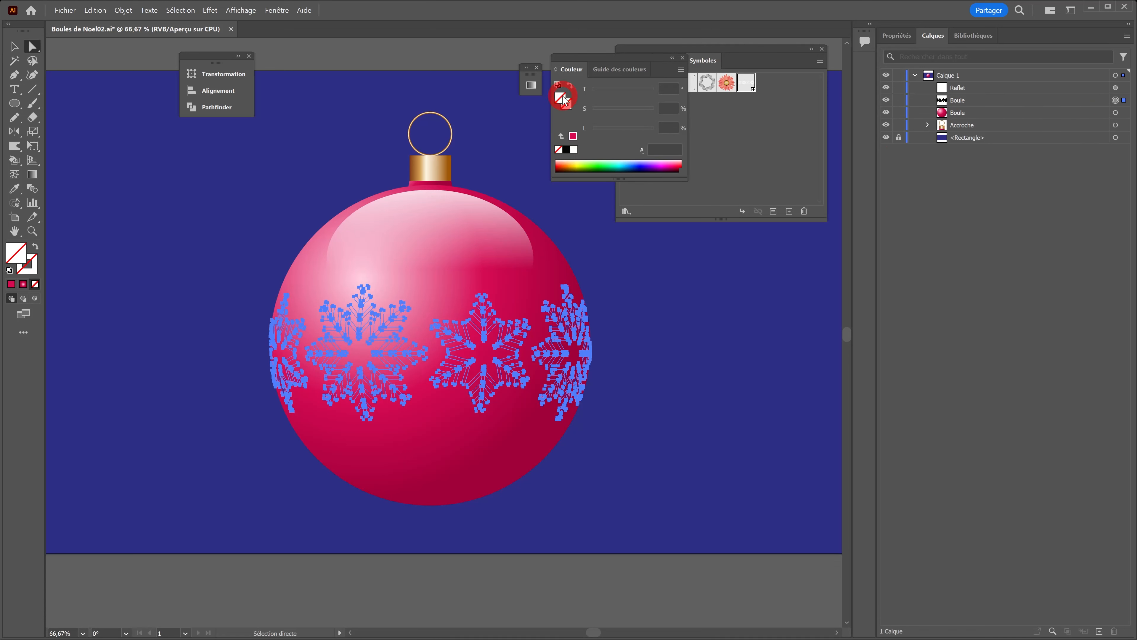
pyautogui.click(574, 150)
pyautogui.press('v')
pyautogui.click(268, 117)
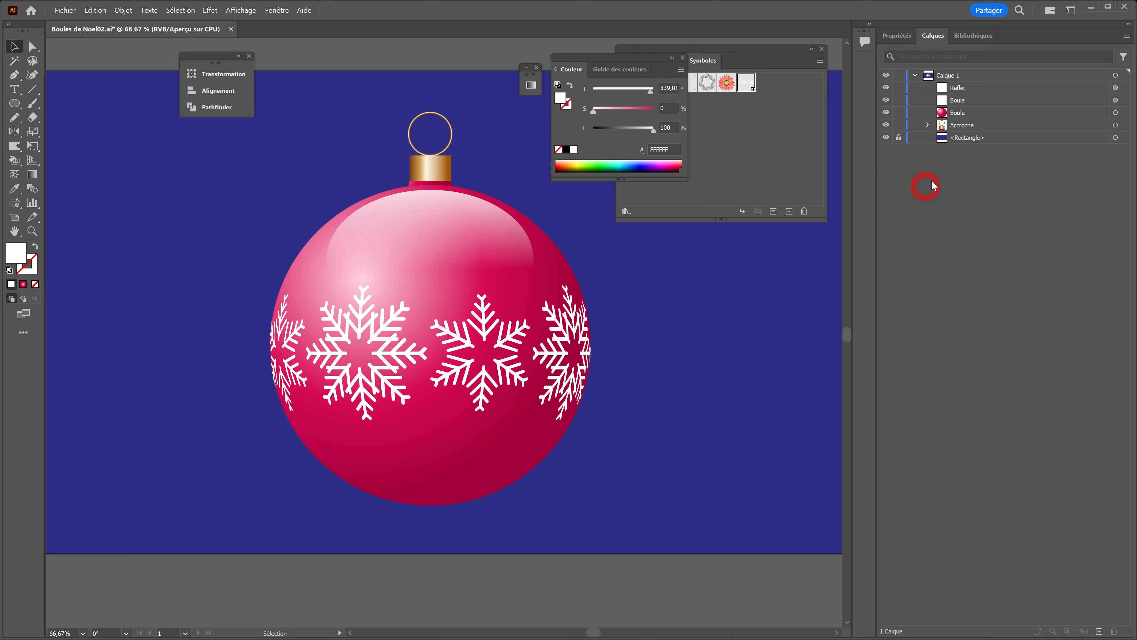
# Inspect the ornament's paths in outline view, return to preview and highlight the upper Boule entry in the layer list
pyautogui.hotkey('ctrl', 'y')
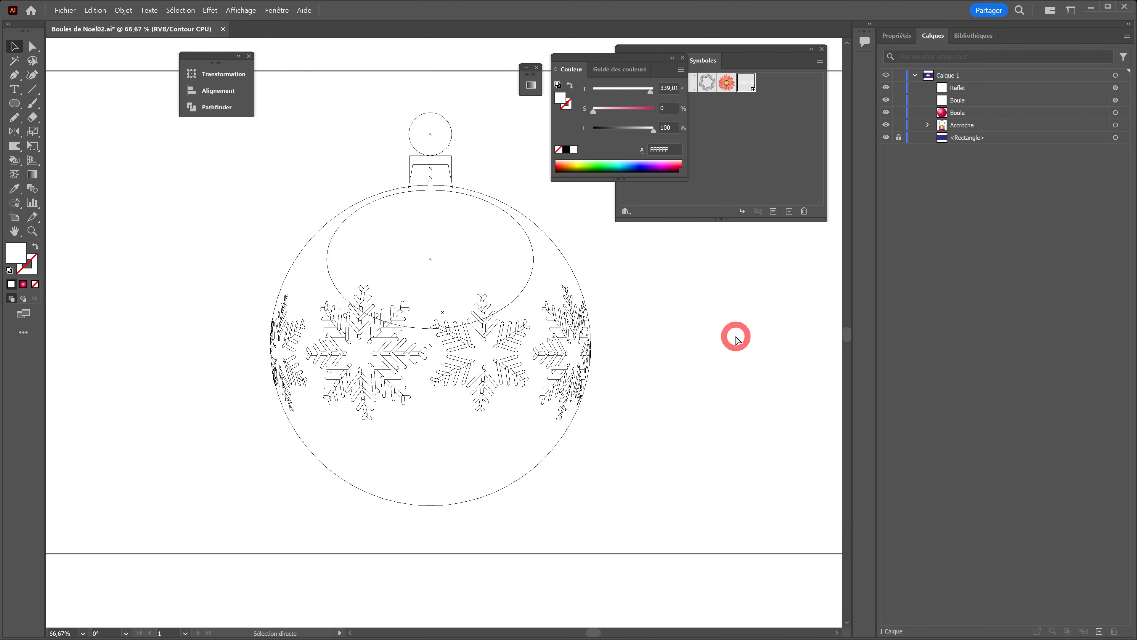
pyautogui.hotkey('ctrl', 'y')
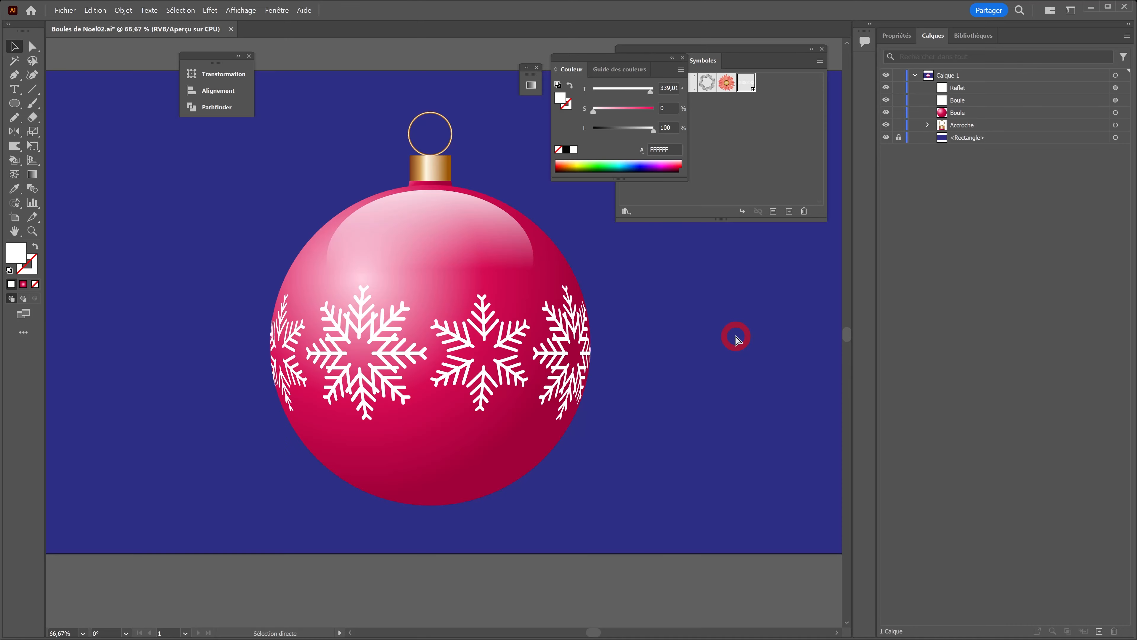
pyautogui.click(974, 102)
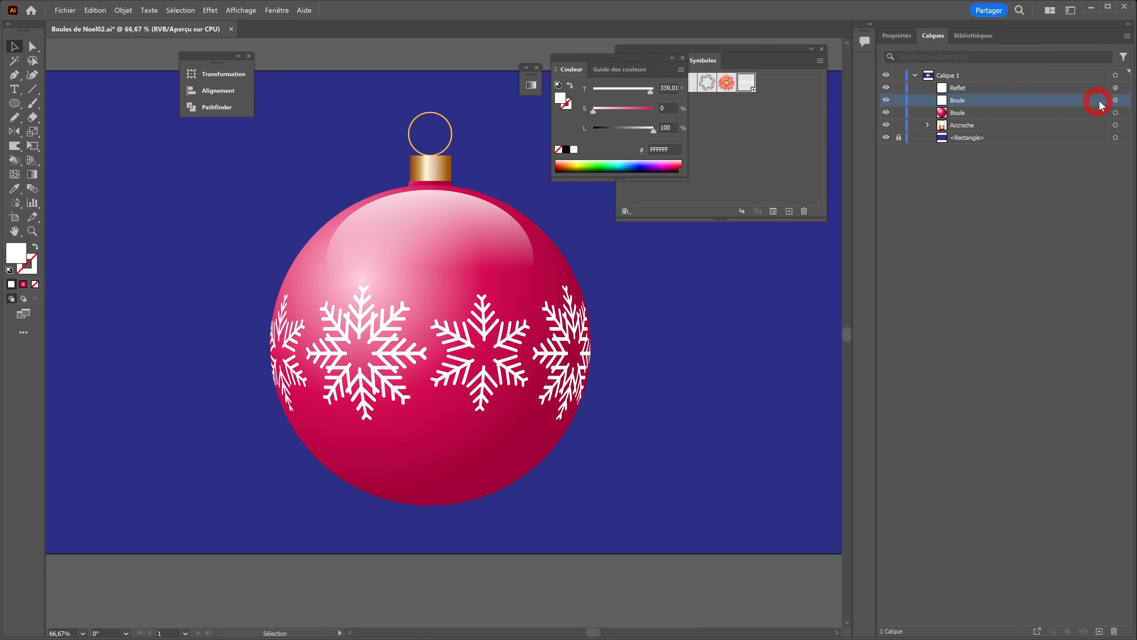
# Rename the upper Boule entry in the layer list as Motif01
pyautogui.doubleClick(958, 101)
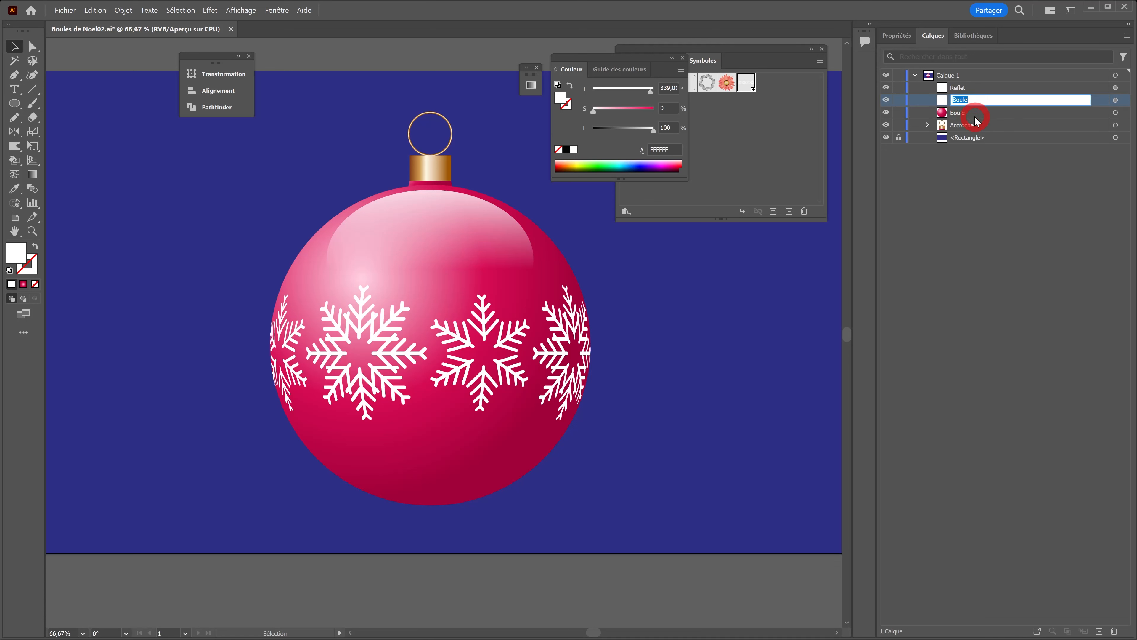
pyautogui.write('Motif01')
pyautogui.press('Return')
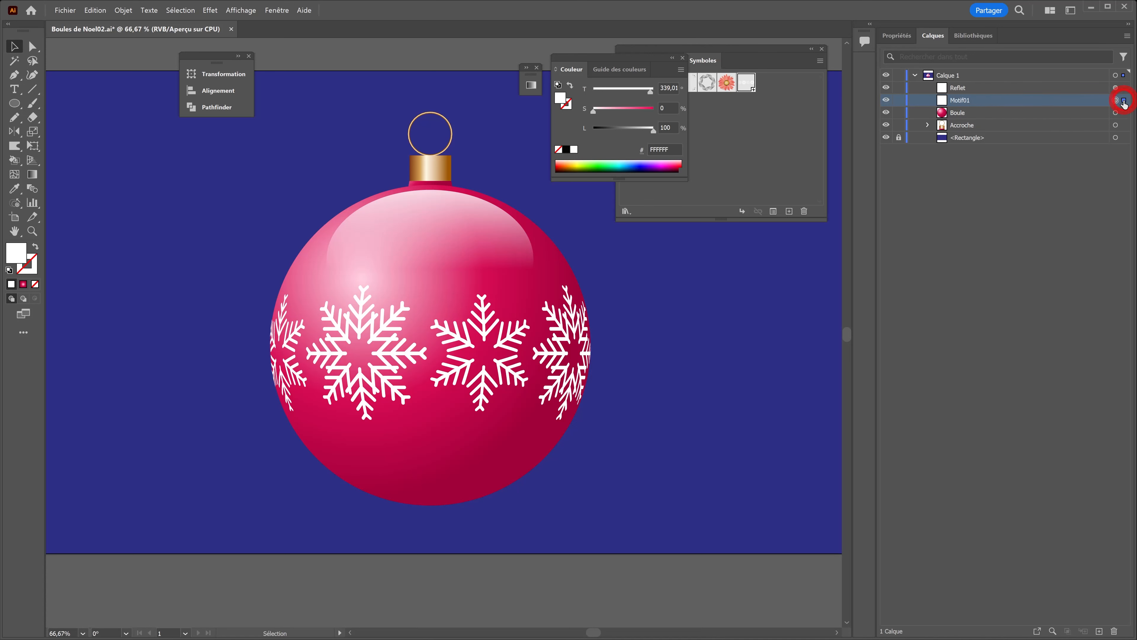
# Select the Motif01 snowflakes, set their blending mode to Incrustation and deselect them
pyautogui.click(1123, 101)
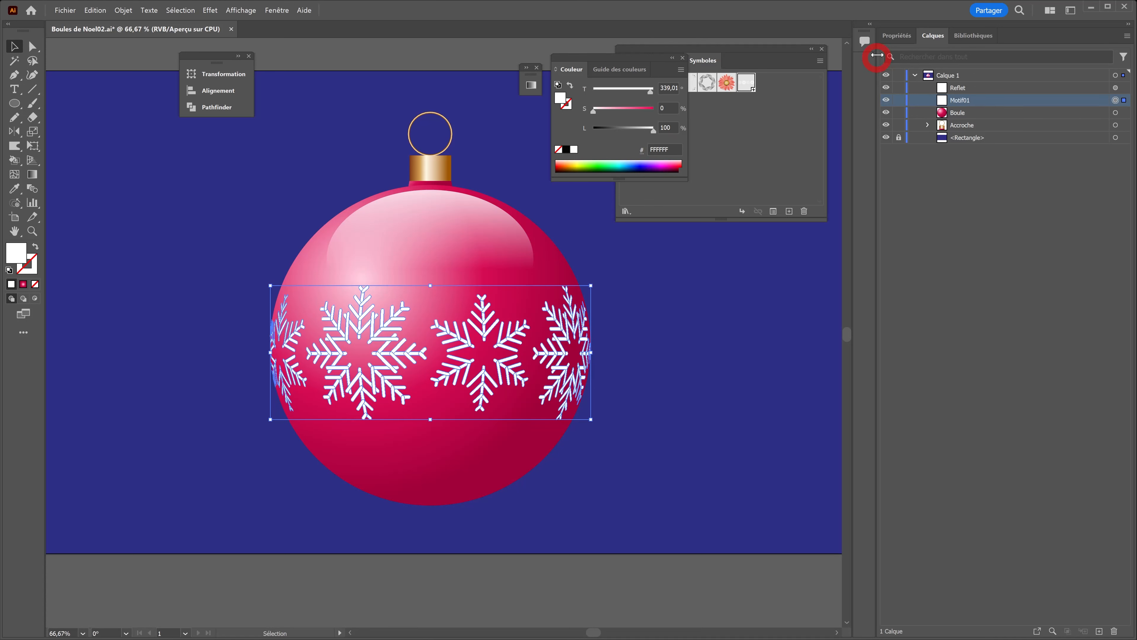
pyautogui.click(897, 35)
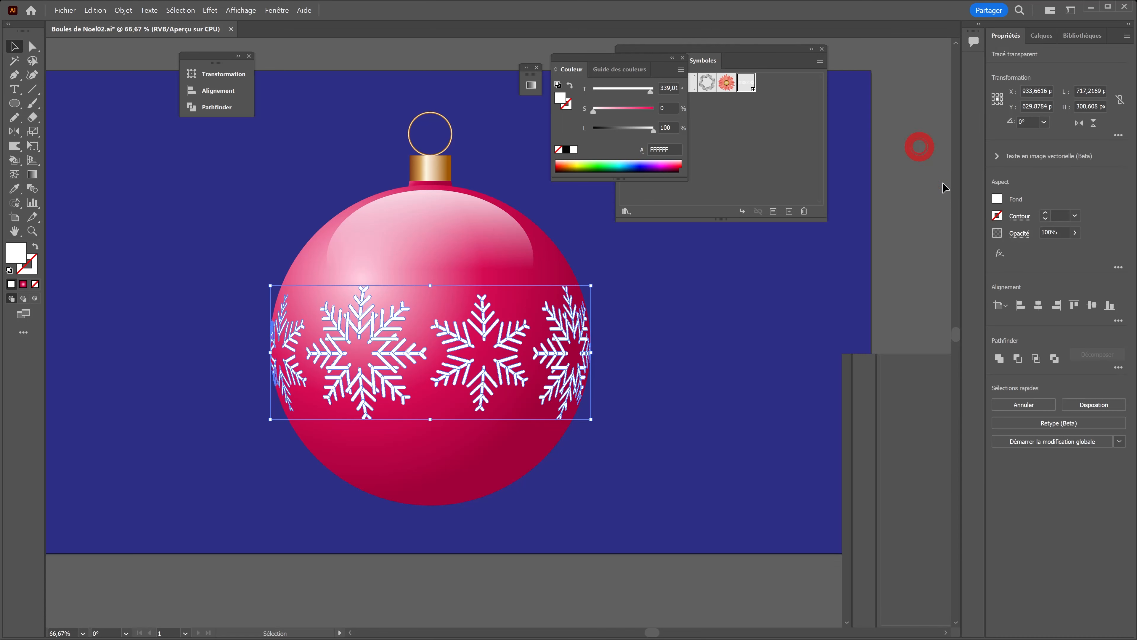
pyautogui.click(1021, 234)
pyautogui.click(950, 255)
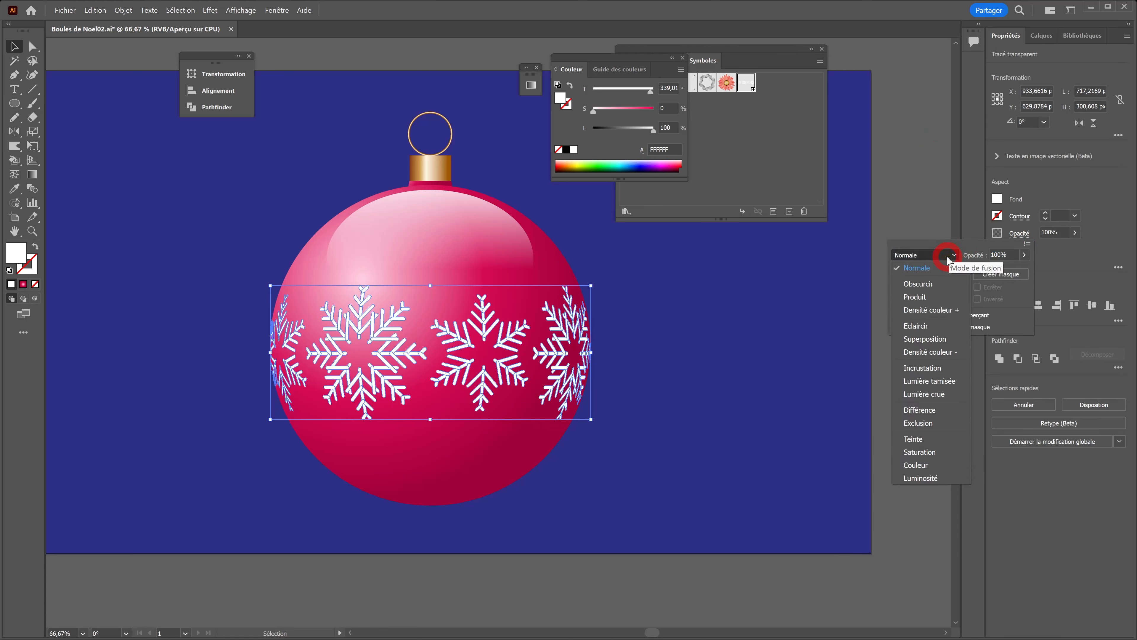
pyautogui.click(922, 368)
pyautogui.click(784, 390)
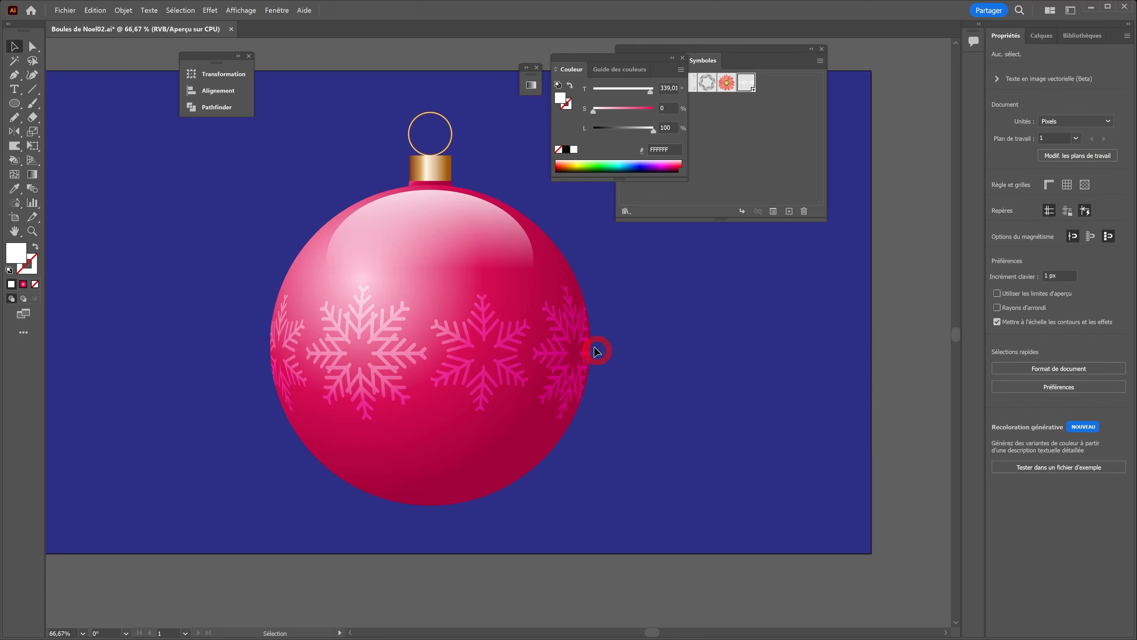
# Change the snowflakes' blending mode to one that brightens them over the ball's highlight, and hide Motif01
pyautogui.scroll(-1, 587, 342)
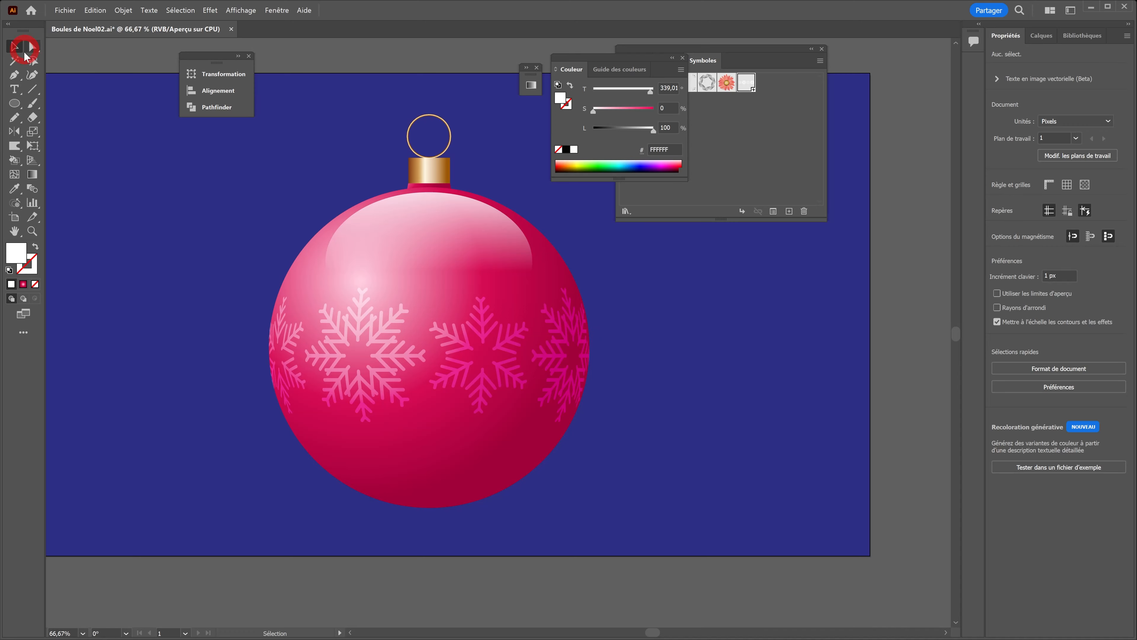
pyautogui.click(377, 341)
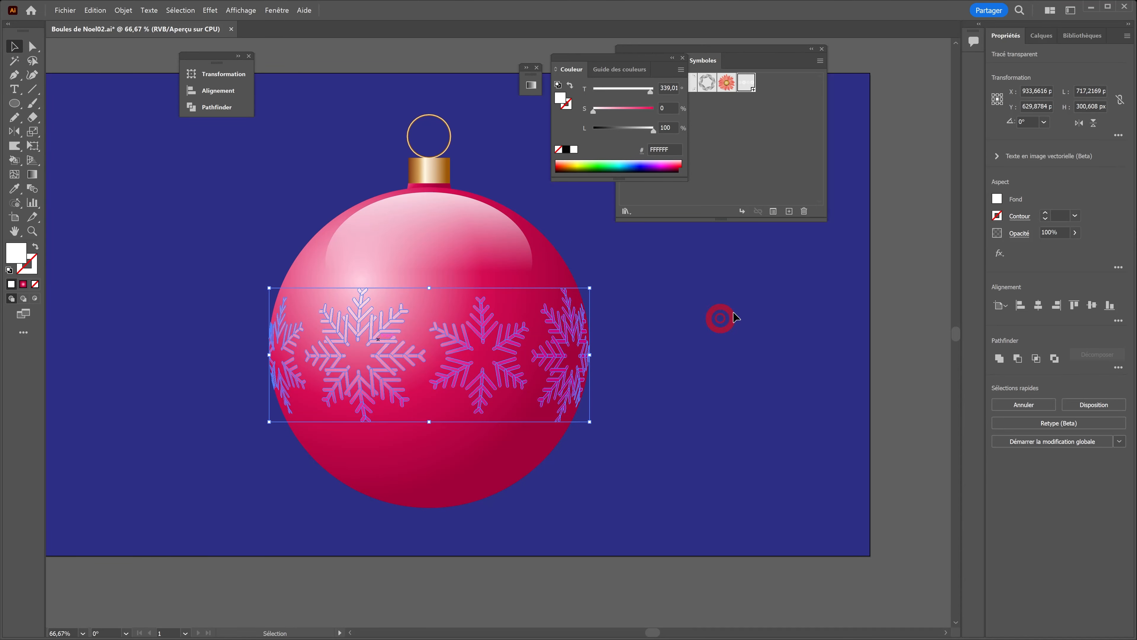
pyautogui.click(1020, 218)
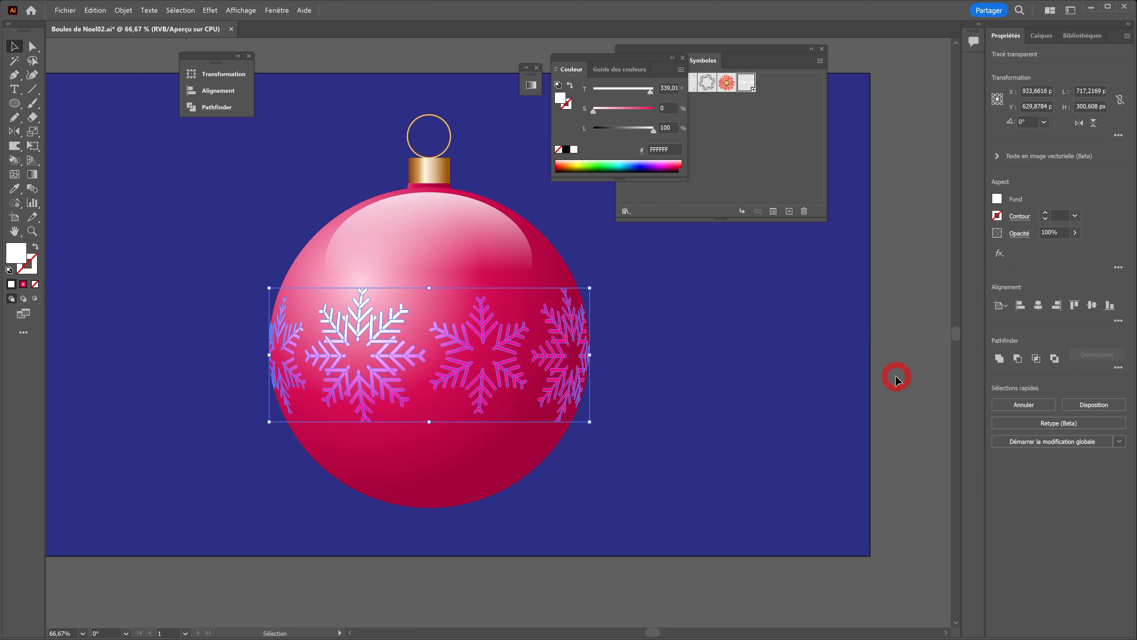
pyautogui.click(630, 362)
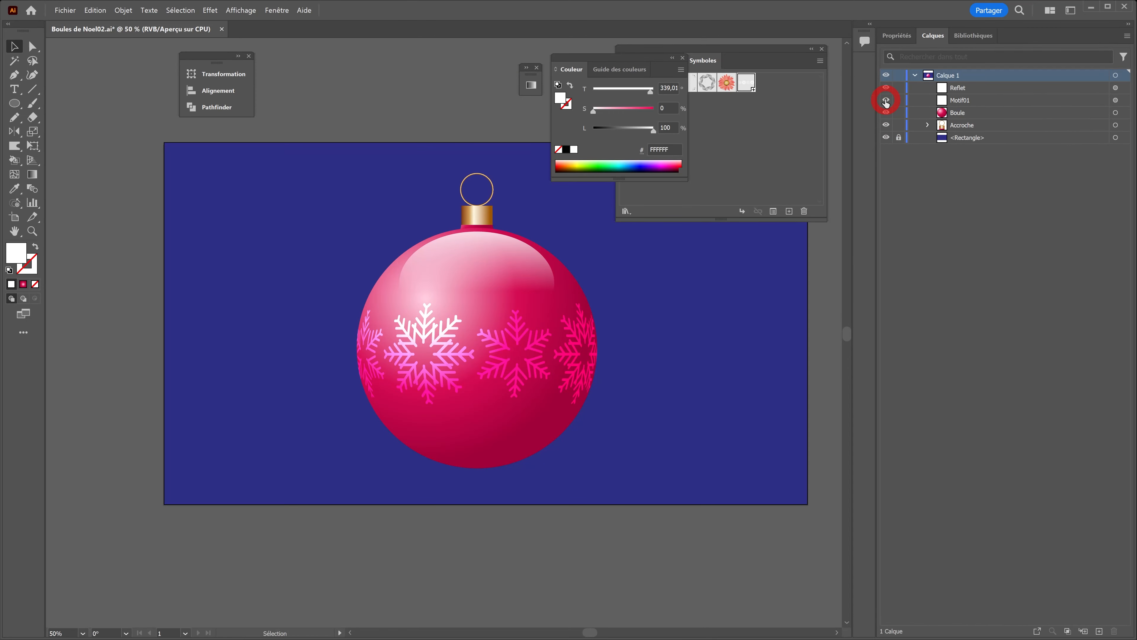
pyautogui.click(886, 100)
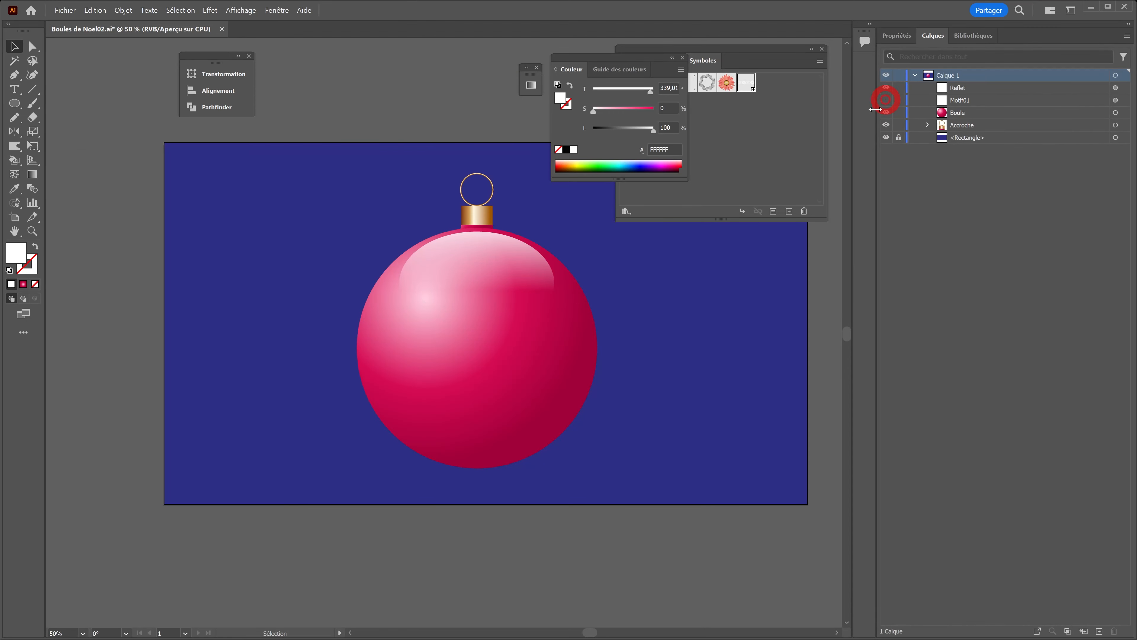
pyautogui.click(215, 246)
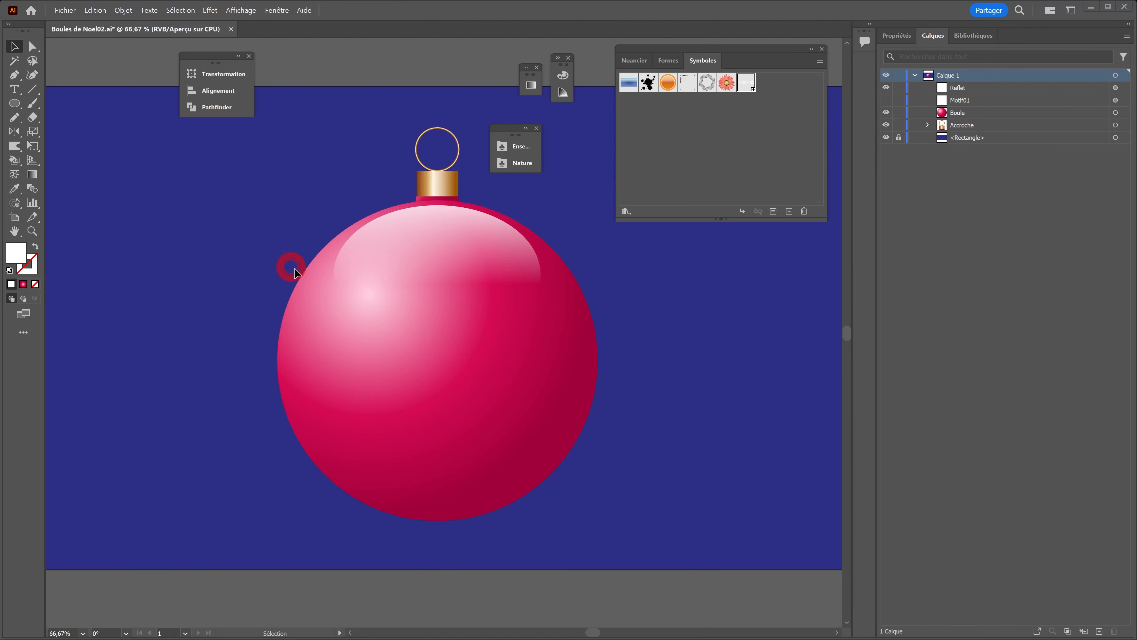
# Draw a horizontal line about 1793 px long across the artboard and place it above the ornament's hanging ring
pyautogui.moveTo(236, 252); pyautogui.dragTo(336, 314)
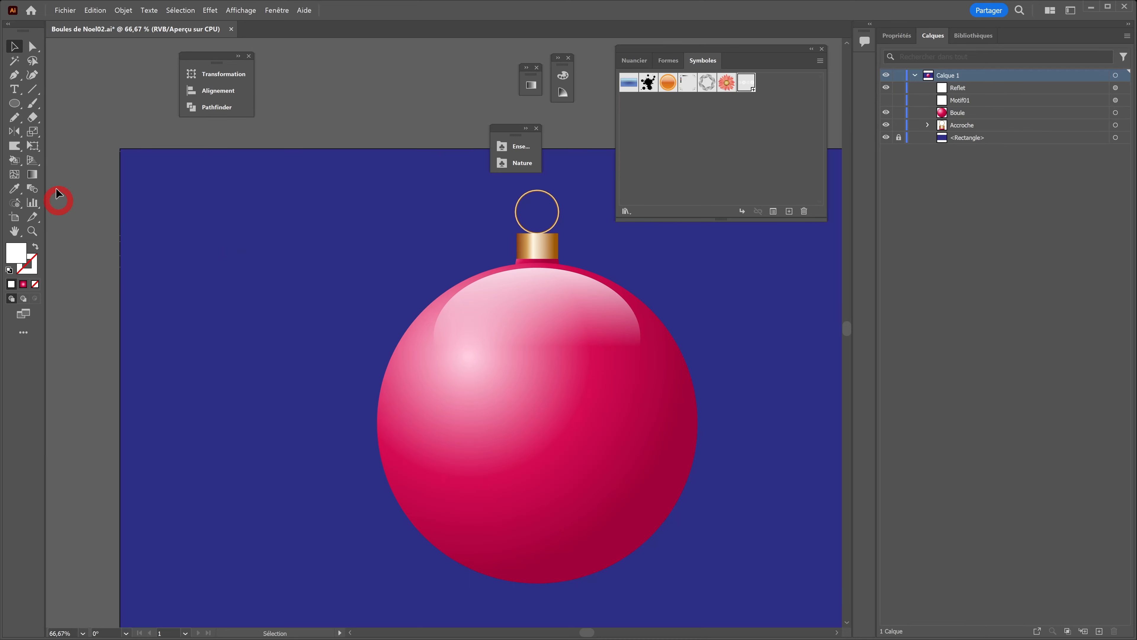
pyautogui.click(33, 89)
pyautogui.moveTo(537, 255); pyautogui.dragTo(776, 220)
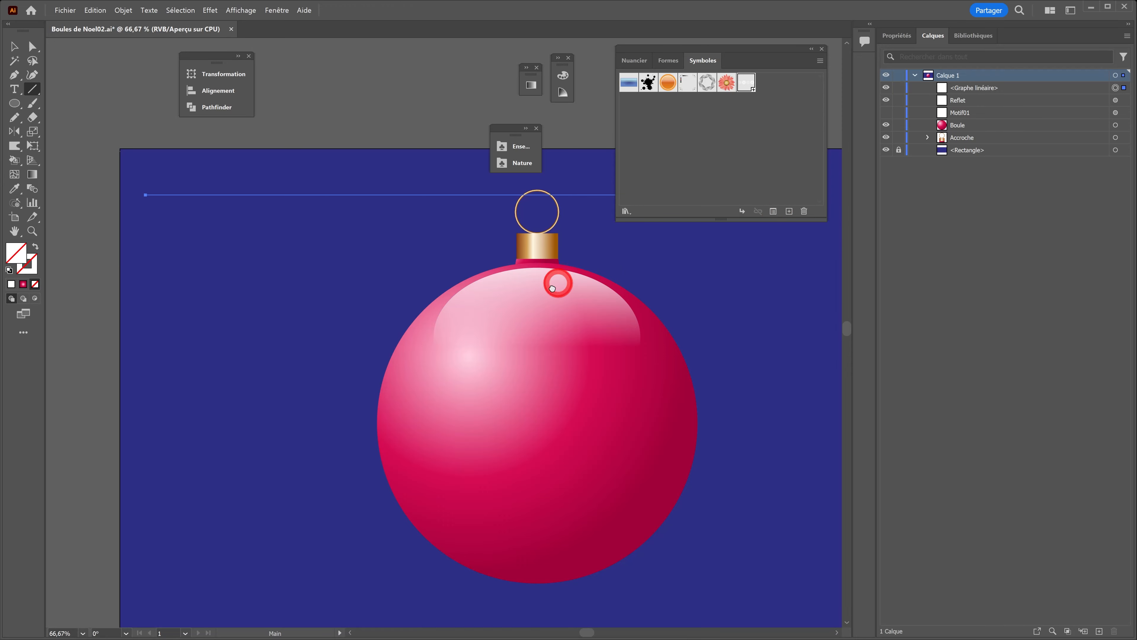
pyautogui.moveTo(558, 279); pyautogui.dragTo(462, 394)
pyautogui.click(15, 46)
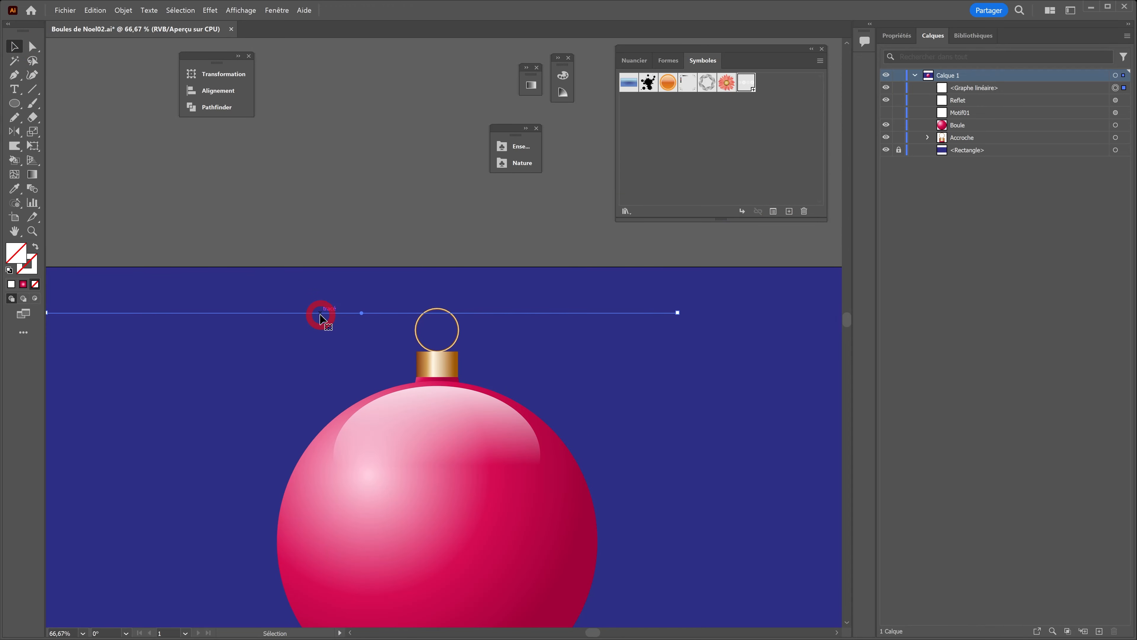
pyautogui.moveTo(320, 316); pyautogui.dragTo(333, 294)
# Give the horizontal line a white 60 px stroke
pyautogui.click(905, 35)
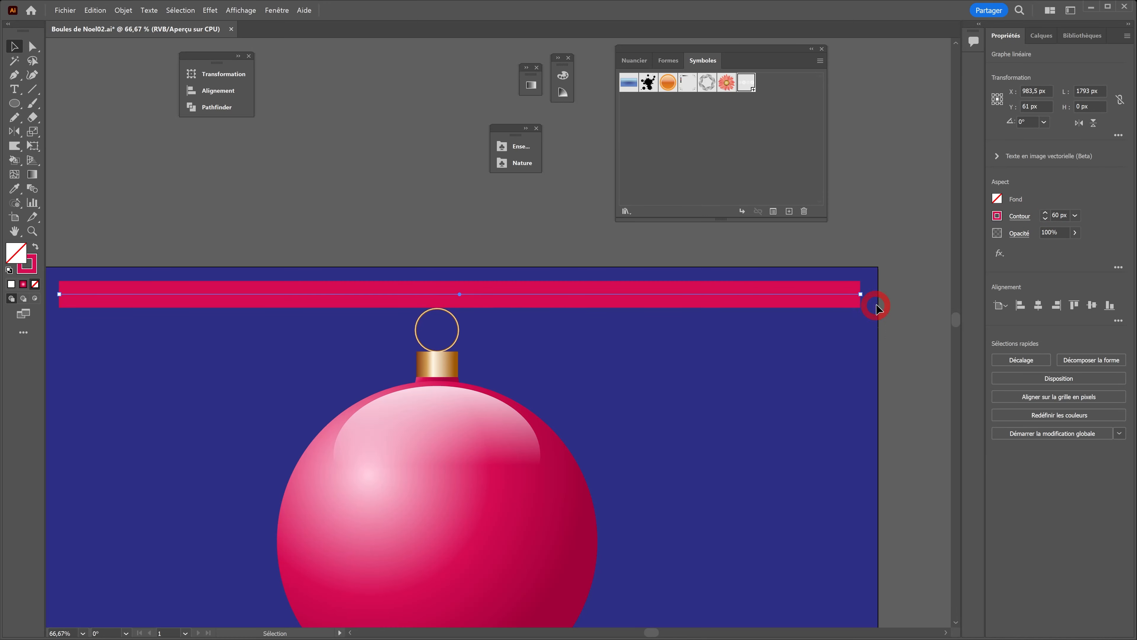
pyautogui.click(996, 216)
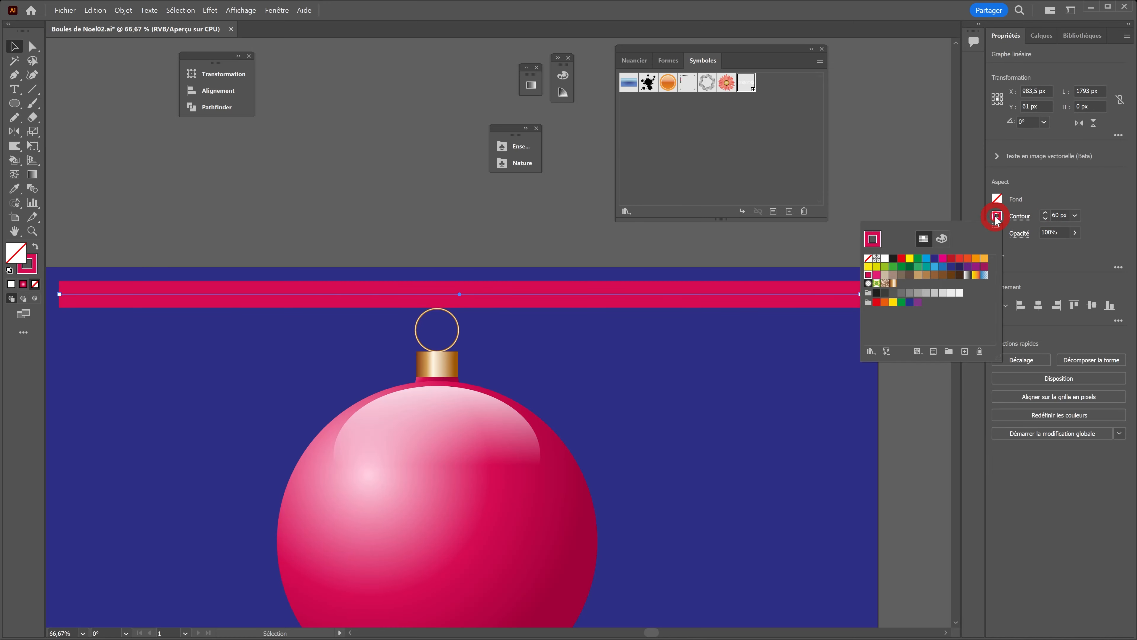
pyautogui.click(886, 263)
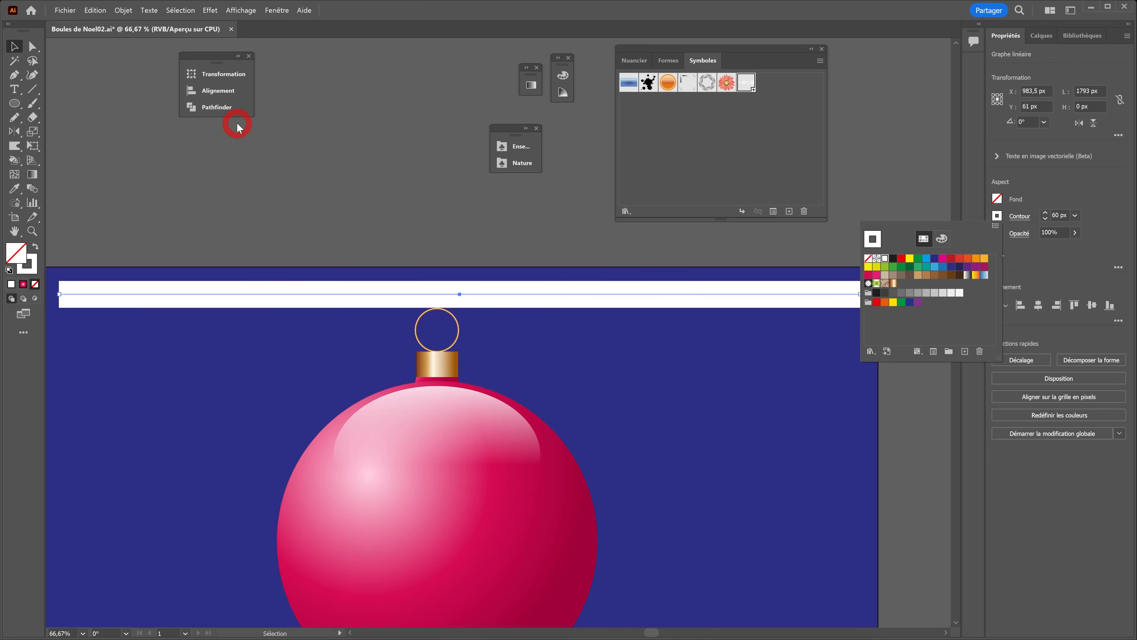
# Apply a Zigzag effect to the line with an absolute size of 24 px, 15 inflections per segment and rounded points (Arrondi)
pyautogui.click(210, 11)
pyautogui.moveTo(229, 96)
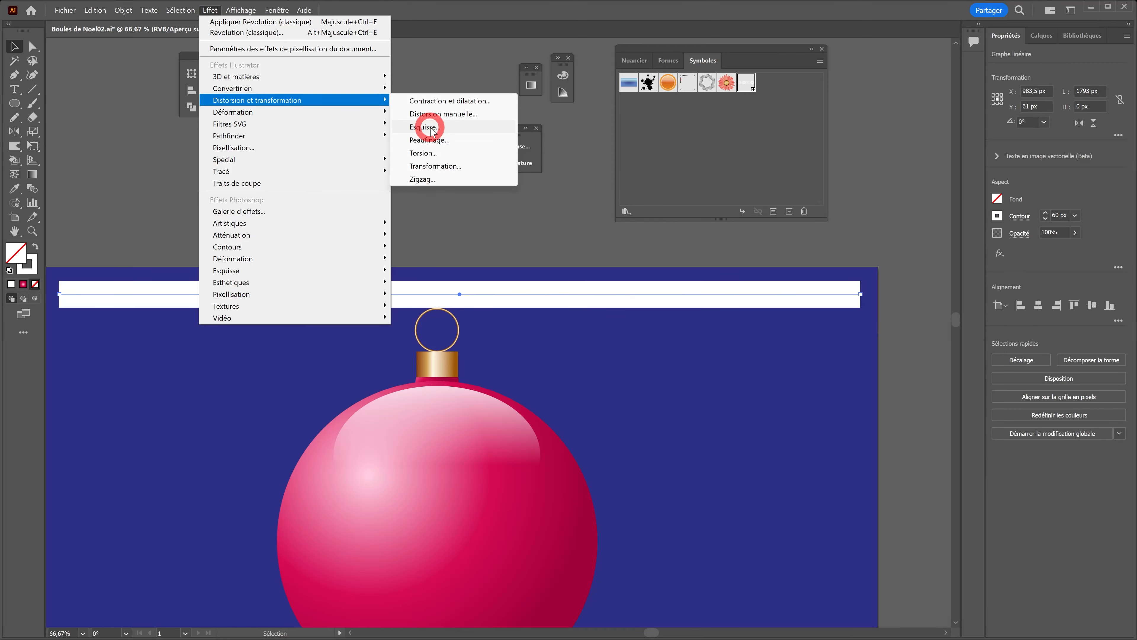
pyautogui.click(424, 178)
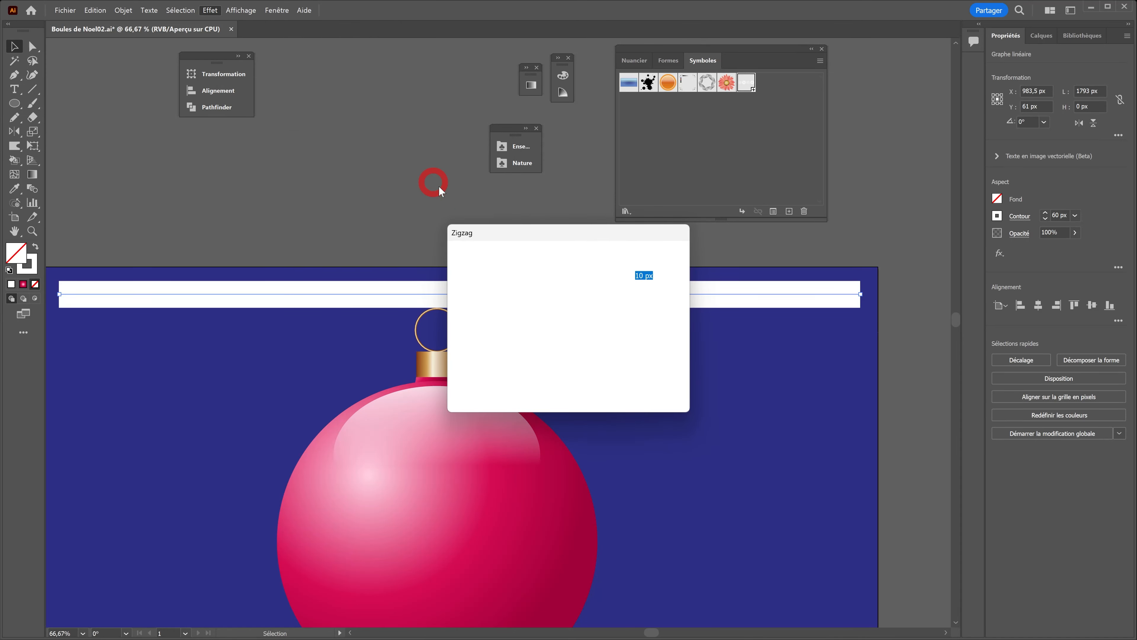
pyautogui.click(694, 434)
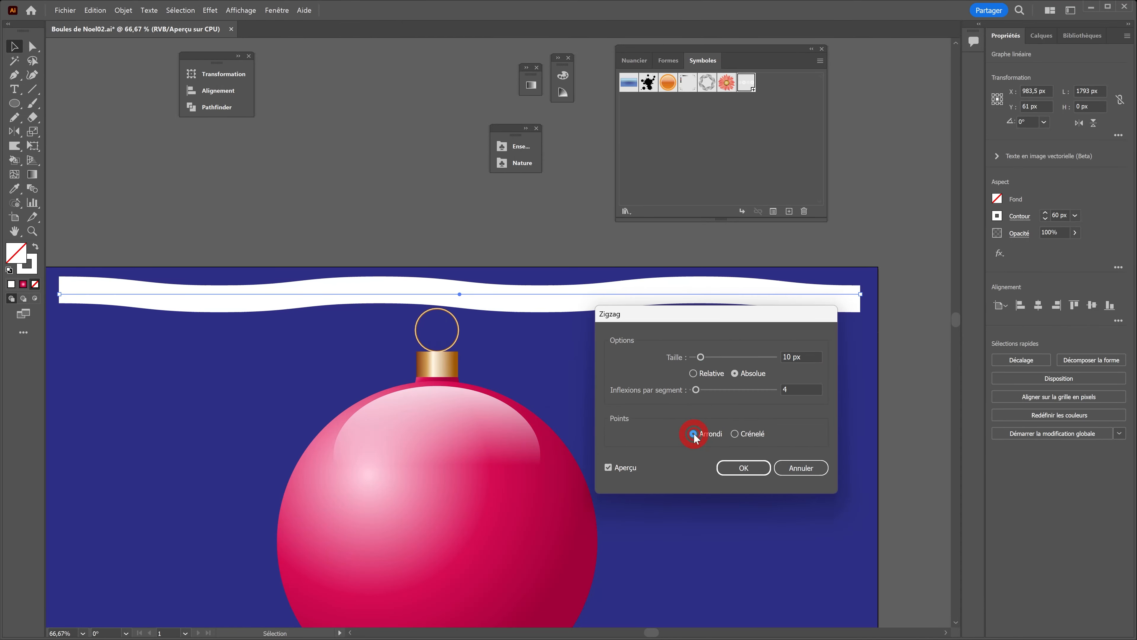
pyautogui.moveTo(696, 390); pyautogui.dragTo(710, 391)
pyautogui.moveTo(700, 357); pyautogui.dragTo(709, 360)
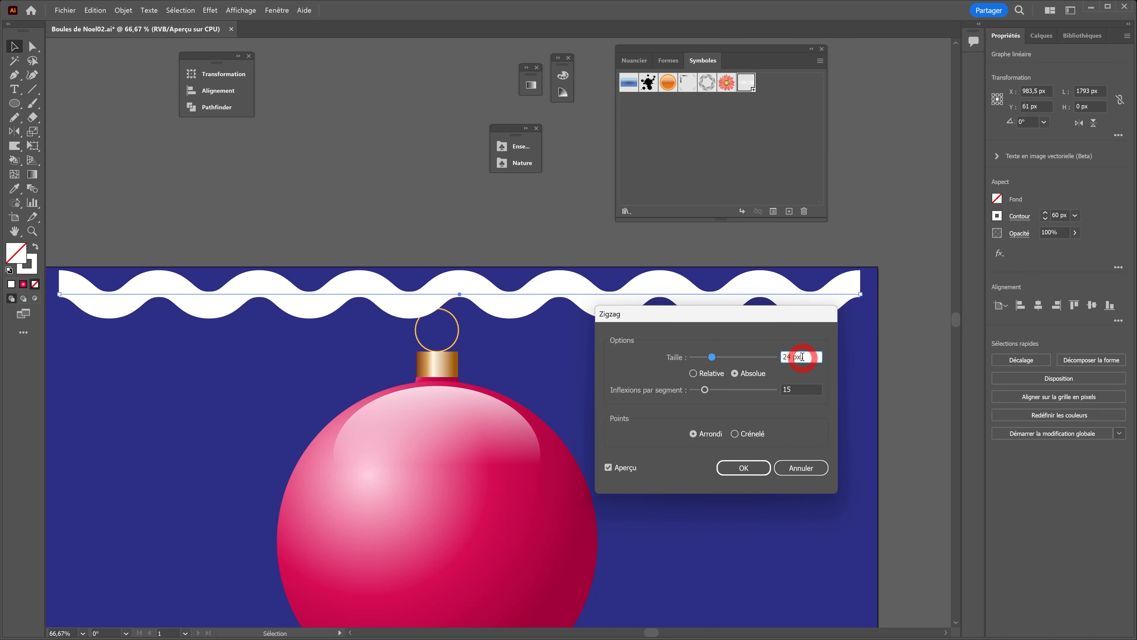
pyautogui.moveTo(804, 357); pyautogui.dragTo(798, 317)
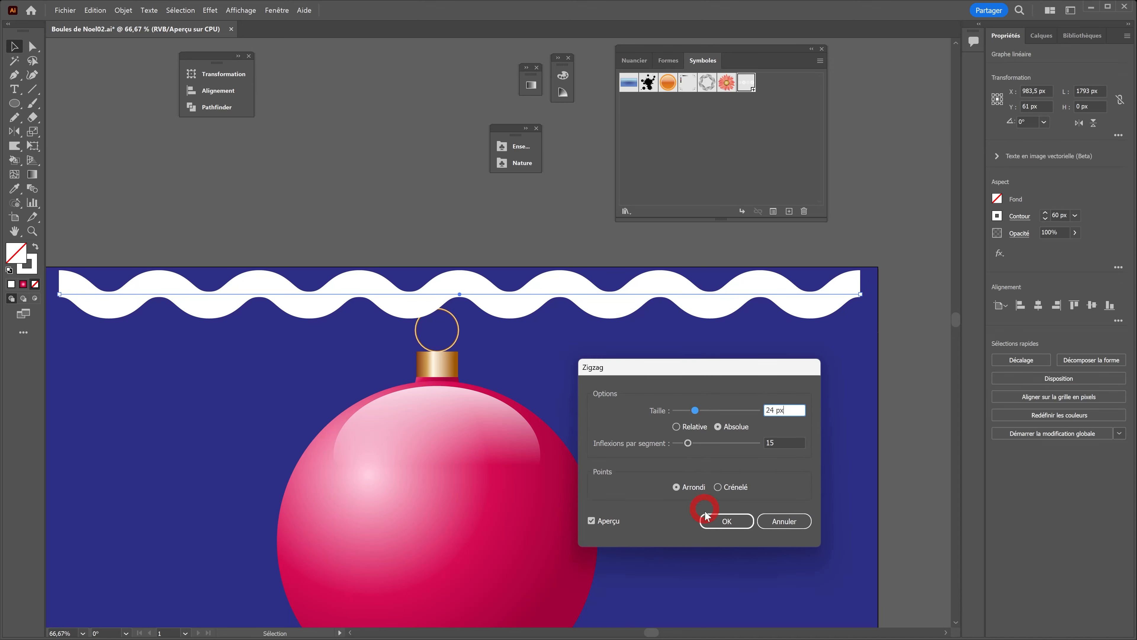
pyautogui.click(716, 521)
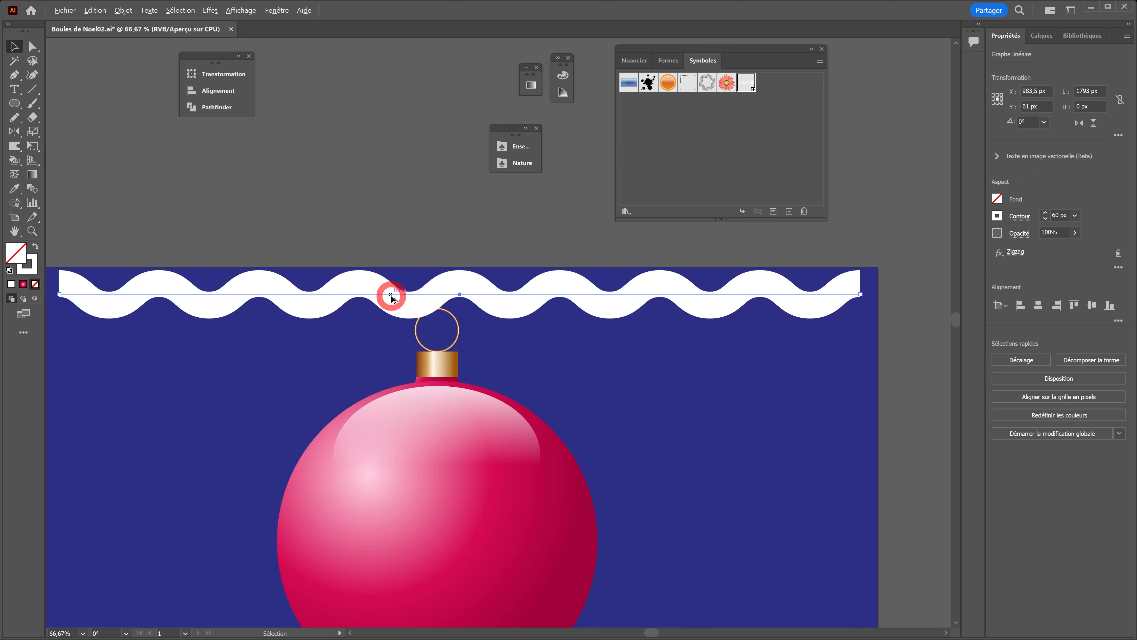
# Copy the wavy line 135 px upward and repeat the copy to make a stack of six lines
pyautogui.moveTo(391, 295)
pyautogui.mouseDown()
pyautogui.moveTo(393, 234)
pyautogui.moveTo(411, 334)
pyautogui.mouseUp()
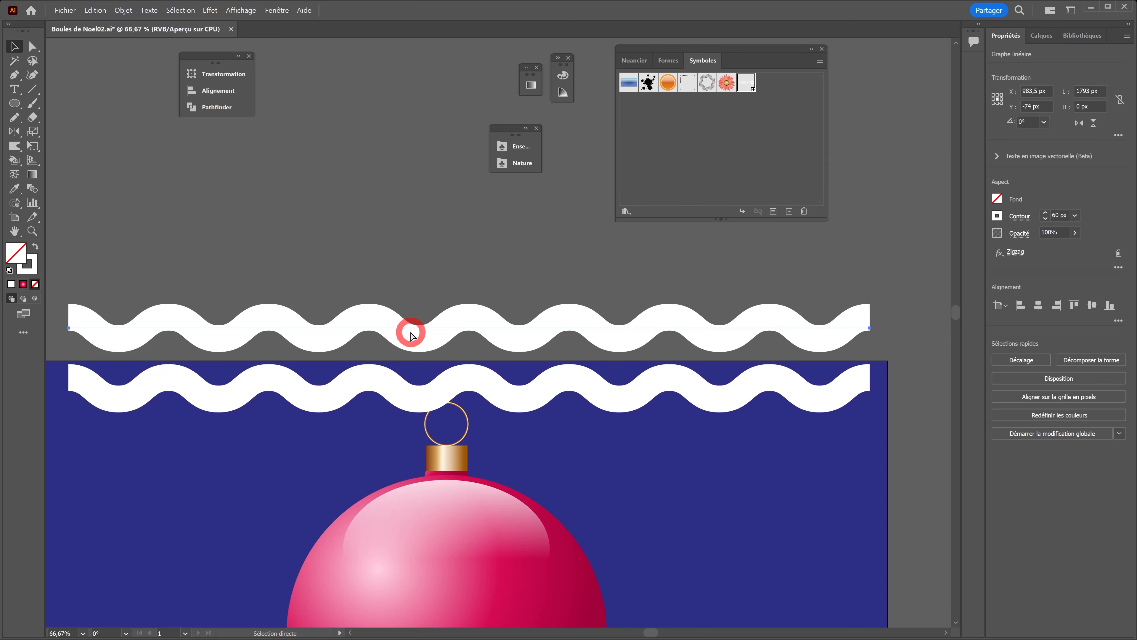
pyautogui.hotkey('ctrl', 'd')
pyautogui.hotkey('ctrl', 'd')
pyautogui.hotkey('ctrl', 'd')
pyautogui.hotkey('ctrl', 'd')
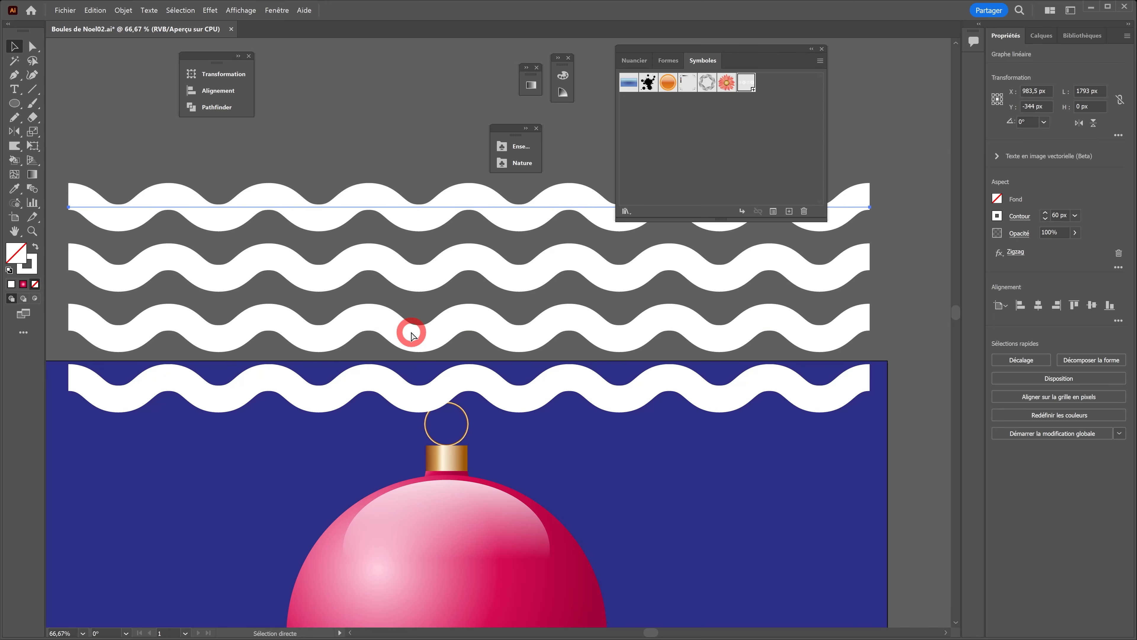
# Save the six wavy lines as a dynamic symbol named Vag and delete the originals from the canvas
pyautogui.scroll(-2, 445, 285)
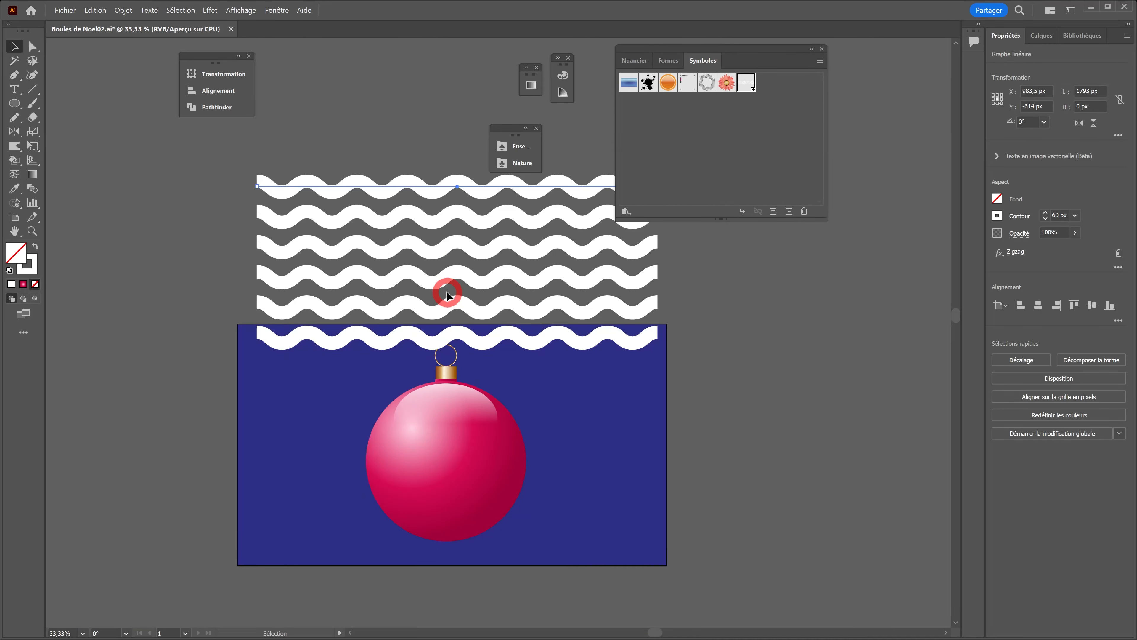
pyautogui.moveTo(310, 307); pyautogui.dragTo(310, 340)
pyautogui.moveTo(439, 218)
pyautogui.mouseDown()
pyautogui.moveTo(676, 200)
pyautogui.moveTo(769, 140)
pyautogui.mouseUp()
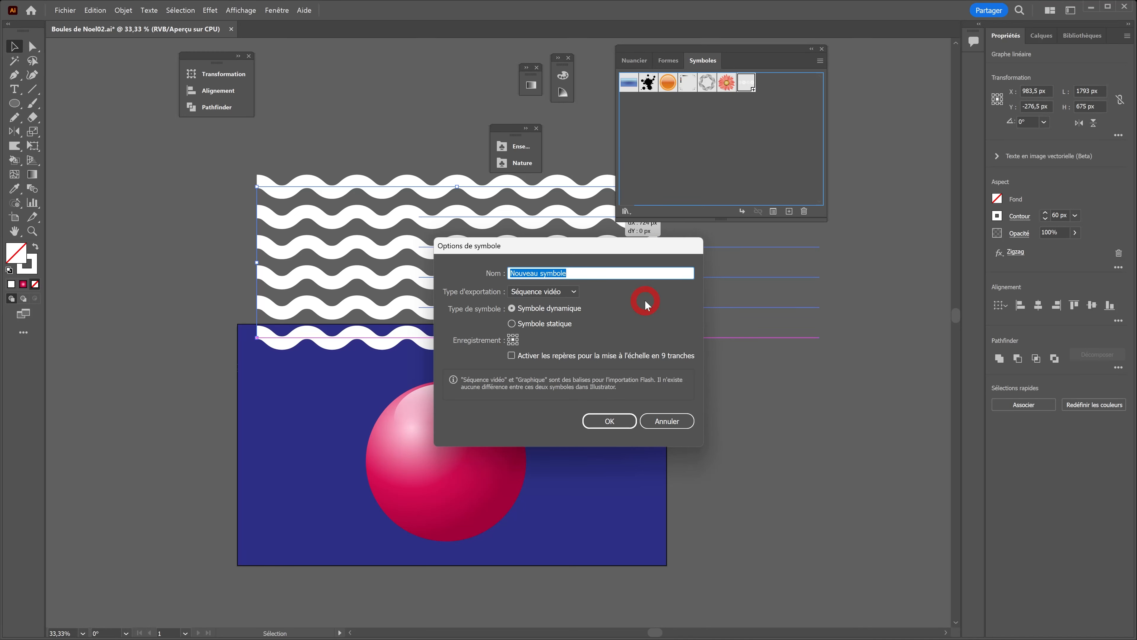
pyautogui.write('Vag')
pyautogui.press('Return')
pyautogui.press('Delete')
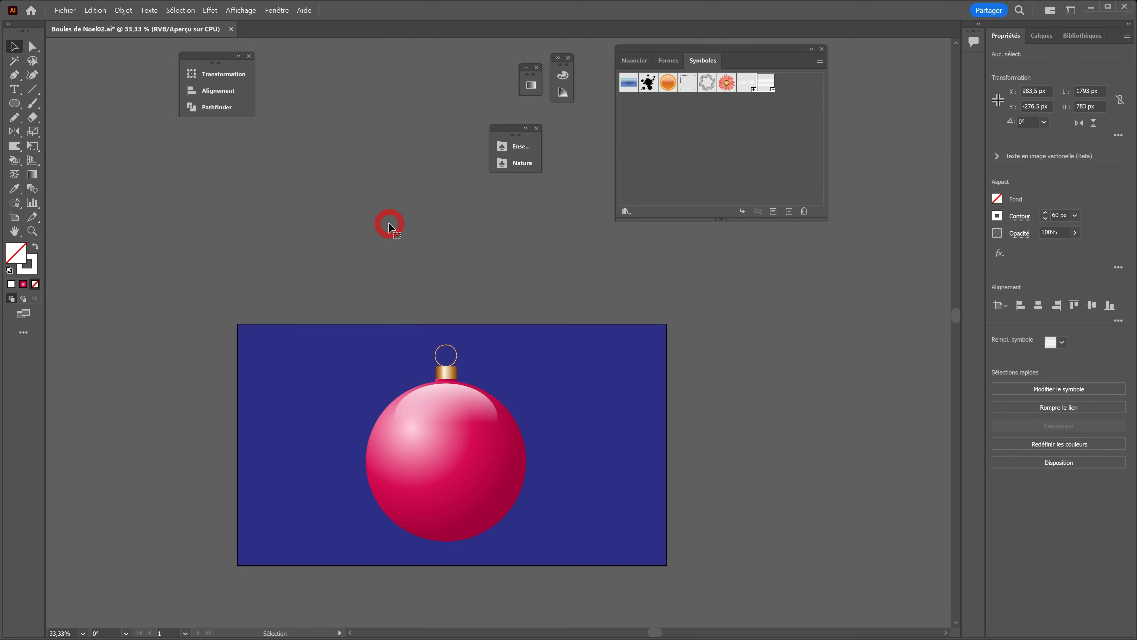
# Select the crimson ball, highlight its Boule entry in the layer list and paste a copy in front in place
pyautogui.click(480, 484)
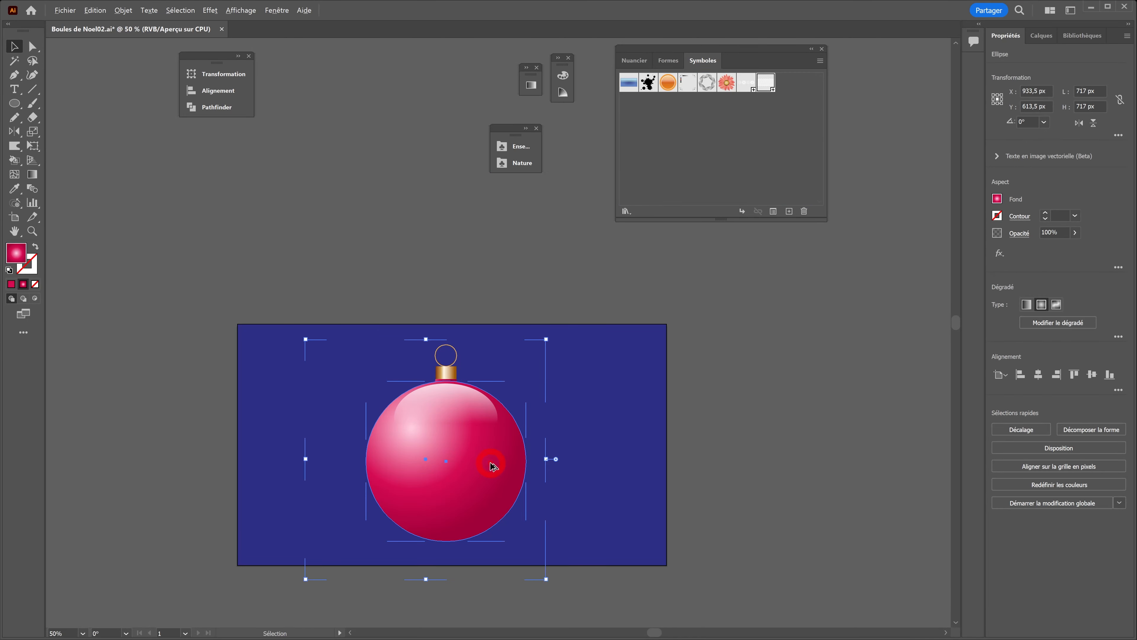
pyautogui.scroll(2, 488, 464)
pyautogui.click(1044, 36)
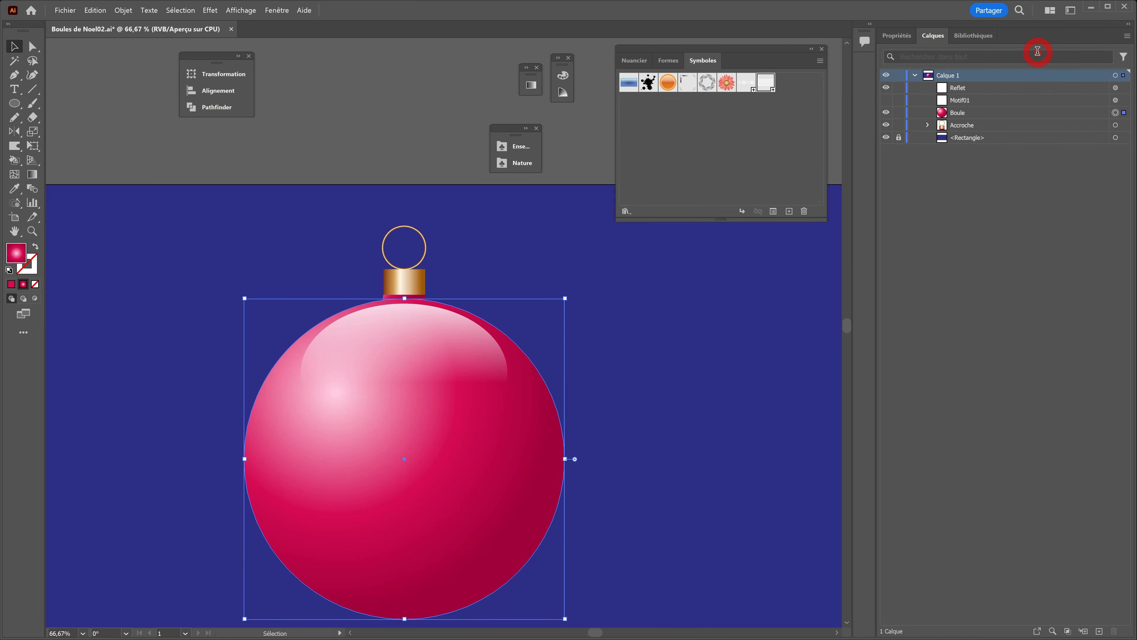
pyautogui.click(1014, 113)
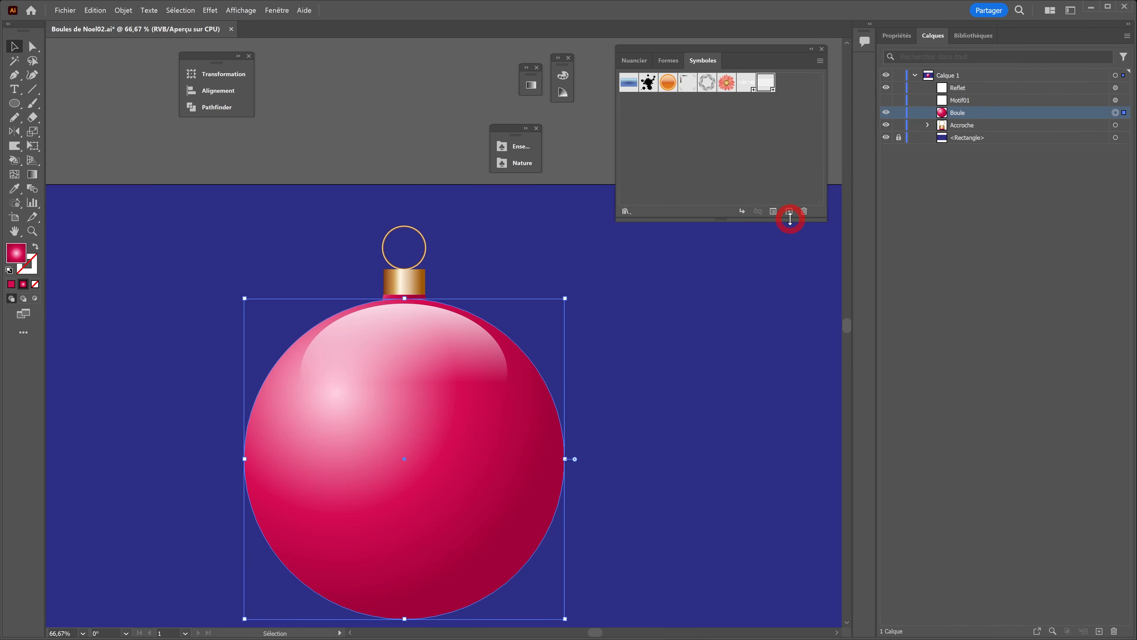
pyautogui.hotkey('ctrl', 'c')
pyautogui.hotkey('ctrl', 'f')
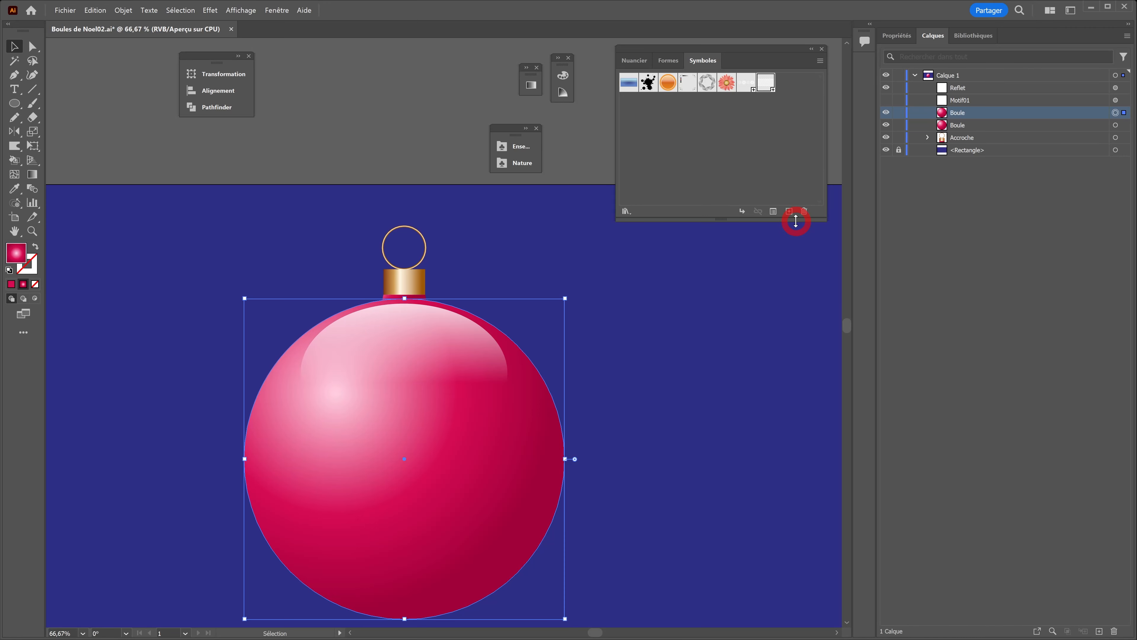
# Delete the left anchor point of the upper Boule copy to keep only its right half, and activate its stroke colour
pyautogui.press('a')
pyautogui.click(244, 459)
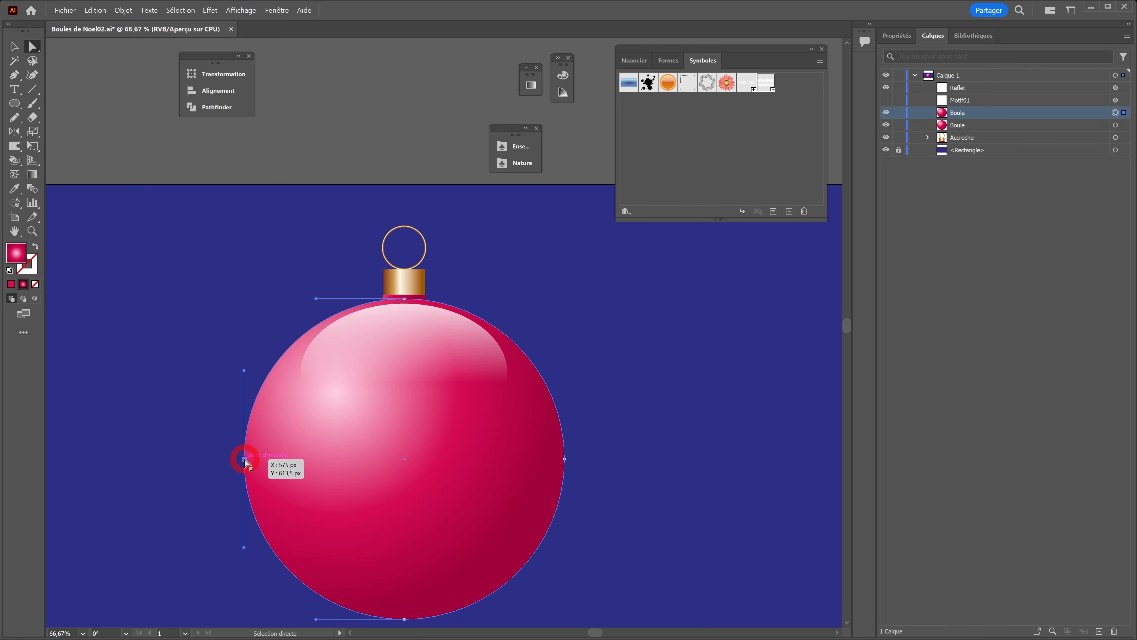
pyautogui.press('Delete')
pyautogui.click(23, 264)
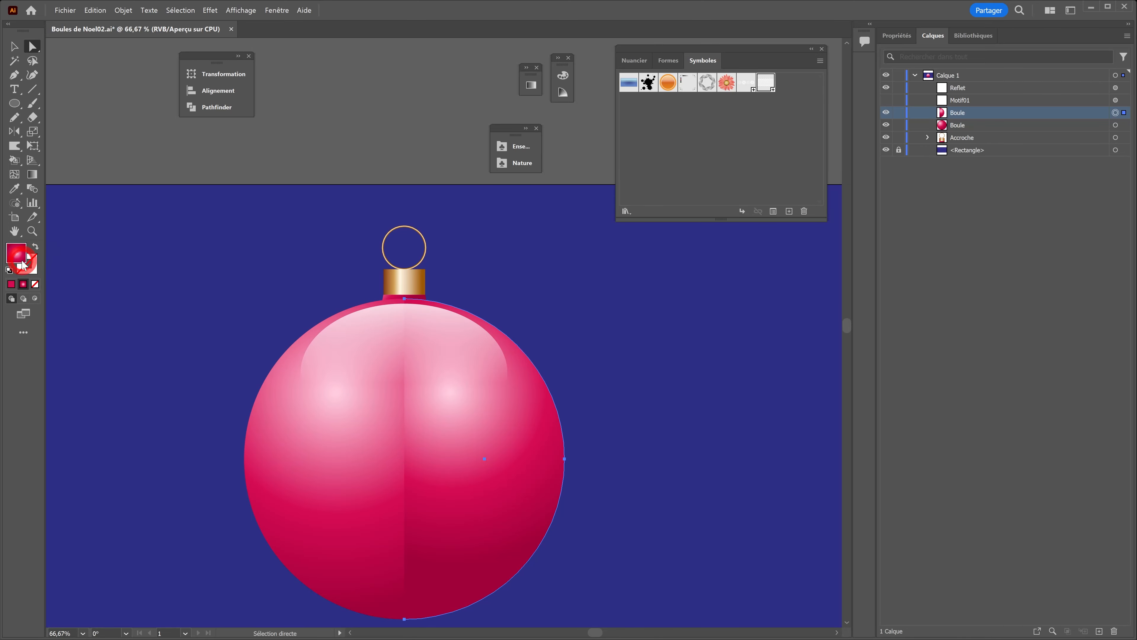
# Remove the fill of the half-ball path and give it a solid crimson D60B52 stroke
pyautogui.click(25, 262)
pyautogui.click(35, 284)
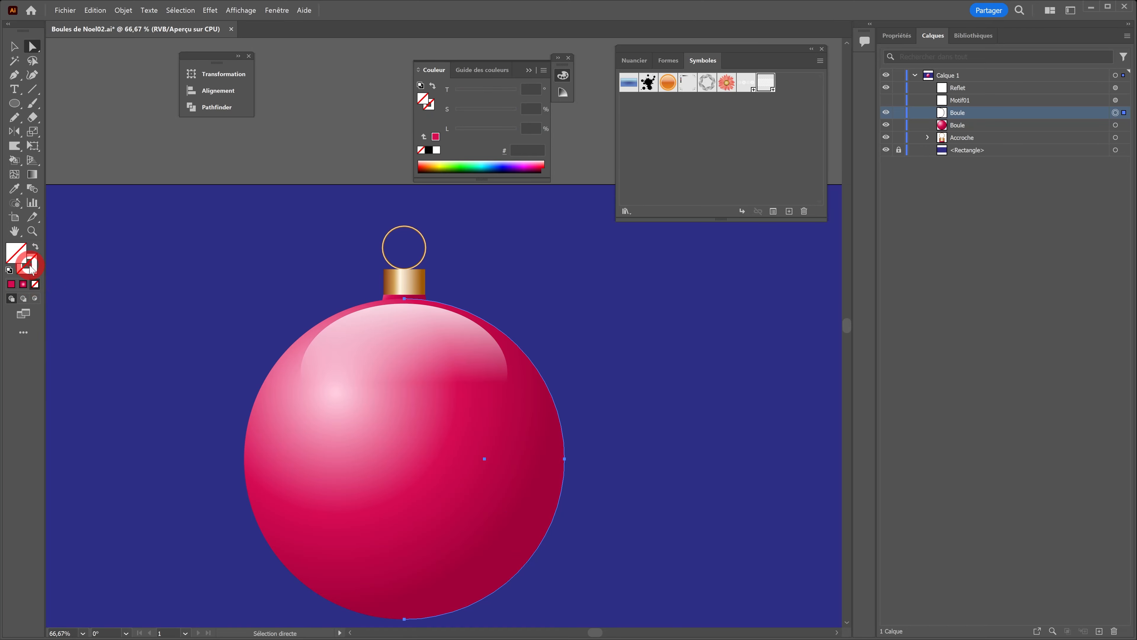
pyautogui.click(11, 284)
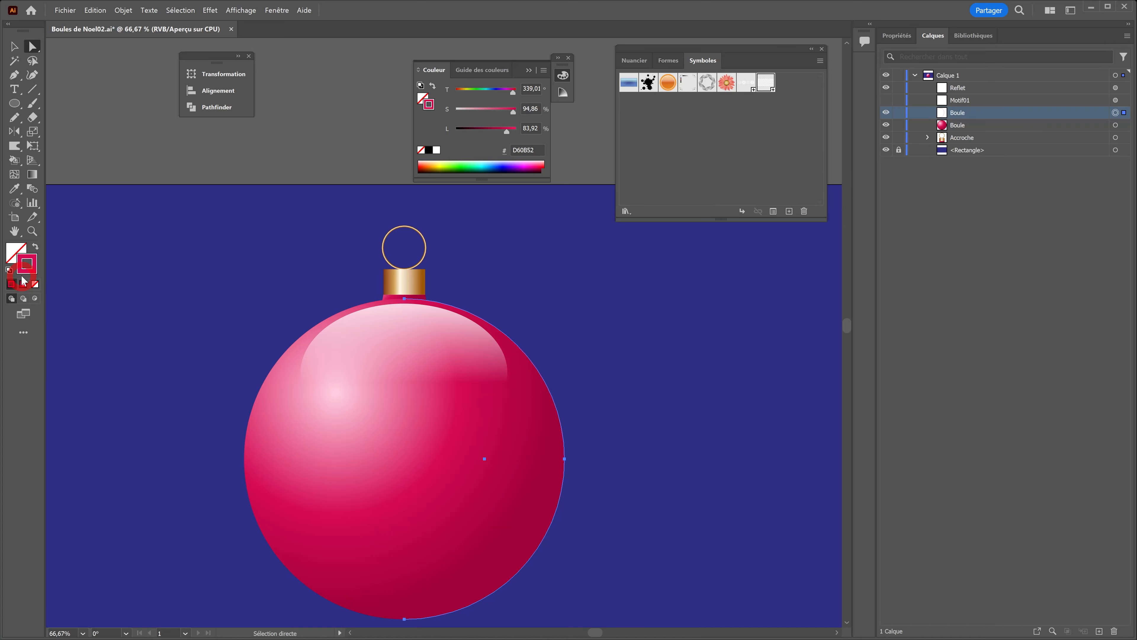
# Apply a classic 3D revolution to the half-ball path with the Avant position and open its artwork mapping settings
pyautogui.click(210, 10)
pyautogui.moveTo(228, 80)
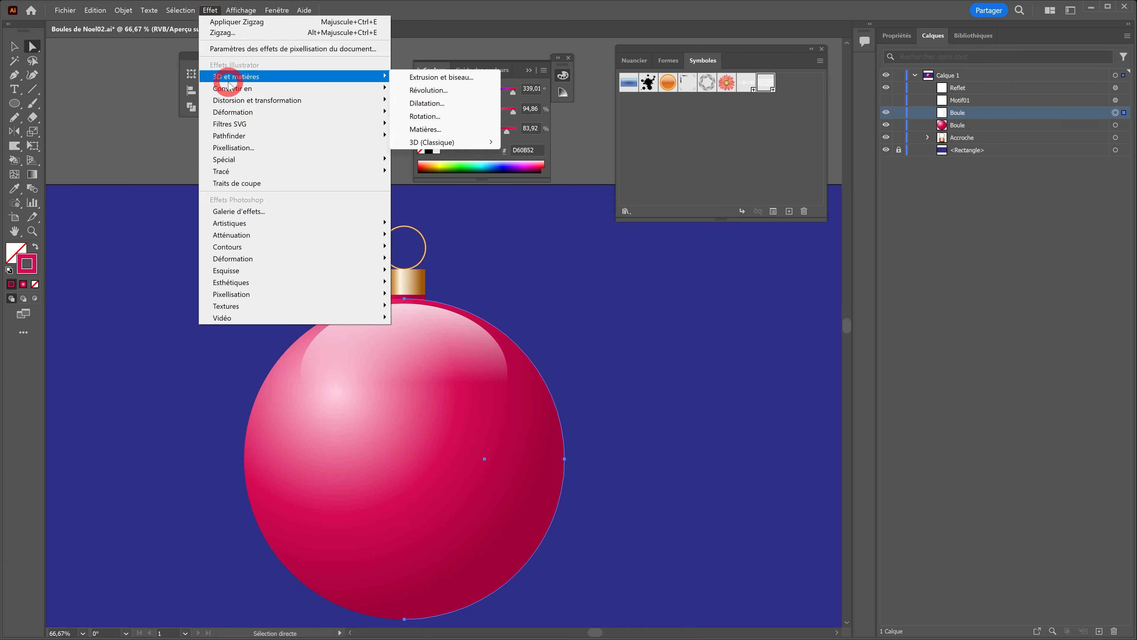
pyautogui.moveTo(425, 142)
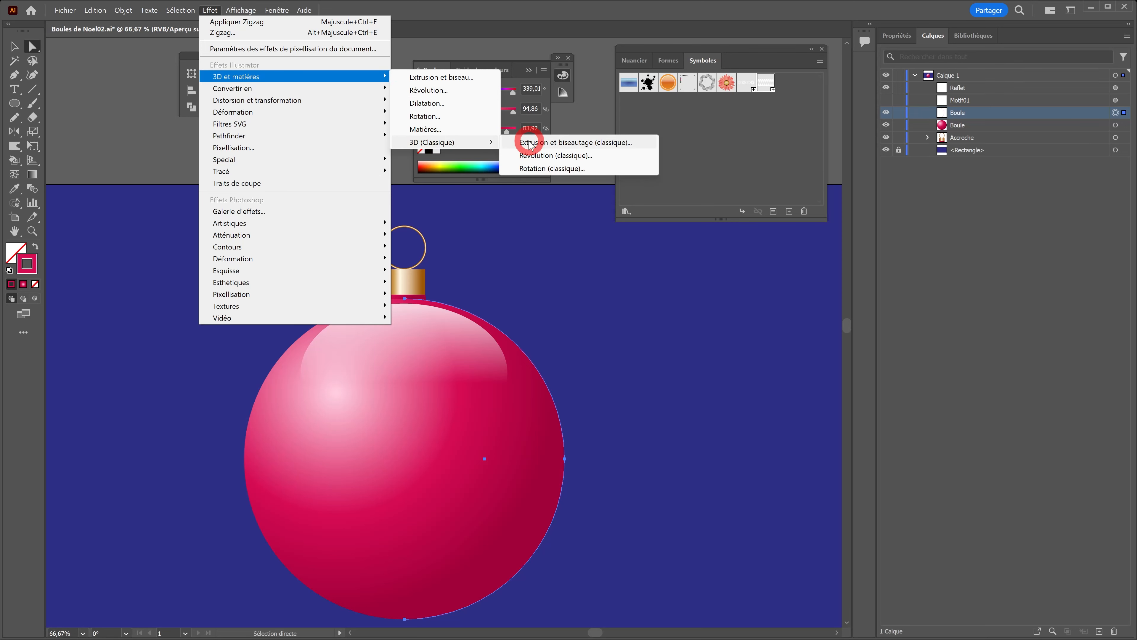
pyautogui.click(533, 156)
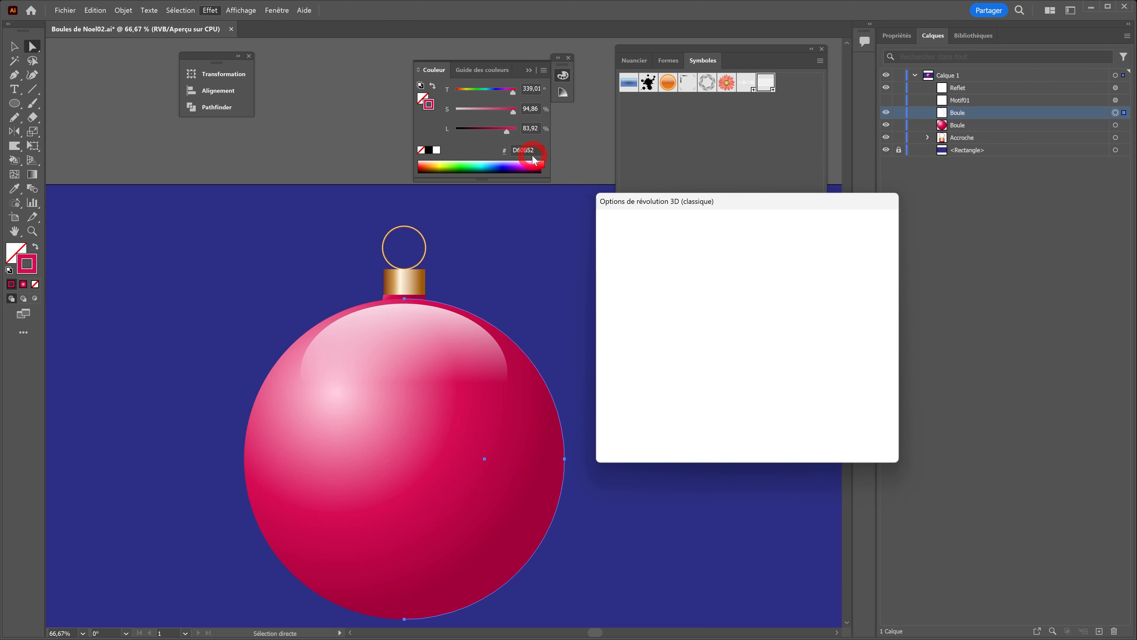
pyautogui.click(685, 221)
pyautogui.click(667, 252)
pyautogui.click(668, 449)
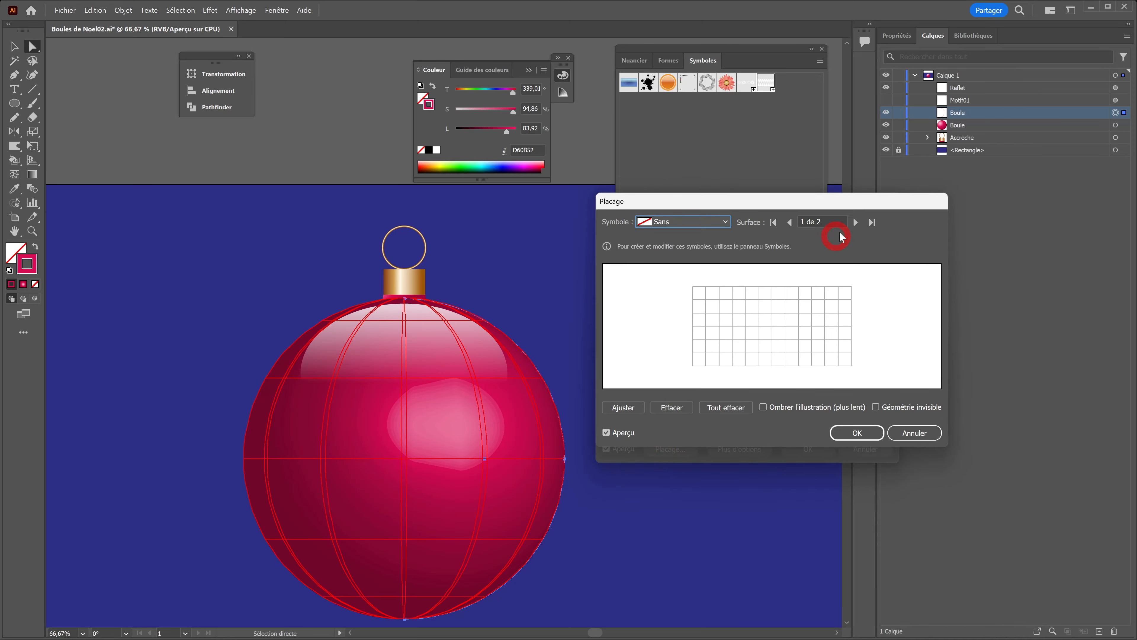
# Map the Trait symbol onto surface 2 fitted to the whole surface, make the geometry invisible, and confirm the revolution
pyautogui.click(857, 222)
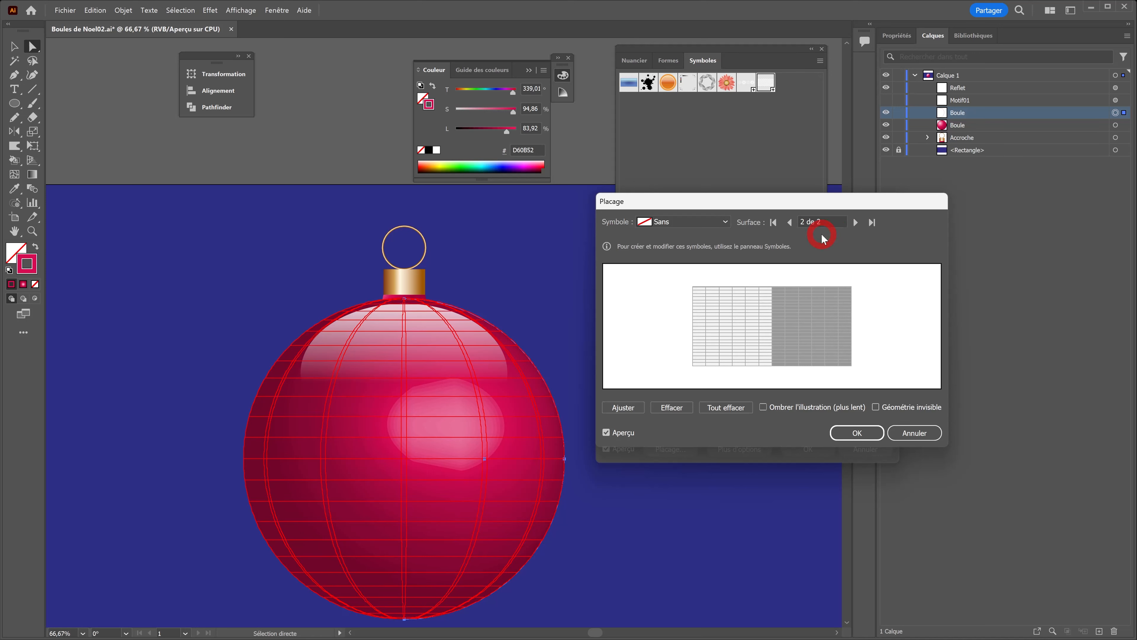
pyautogui.click(724, 222)
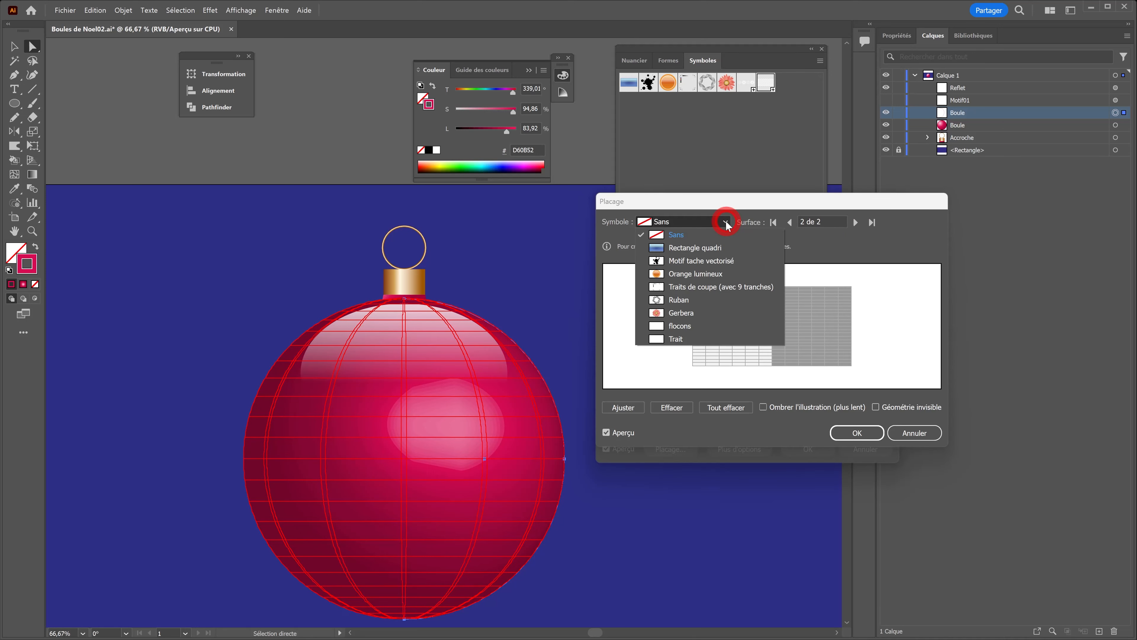
pyautogui.click(677, 339)
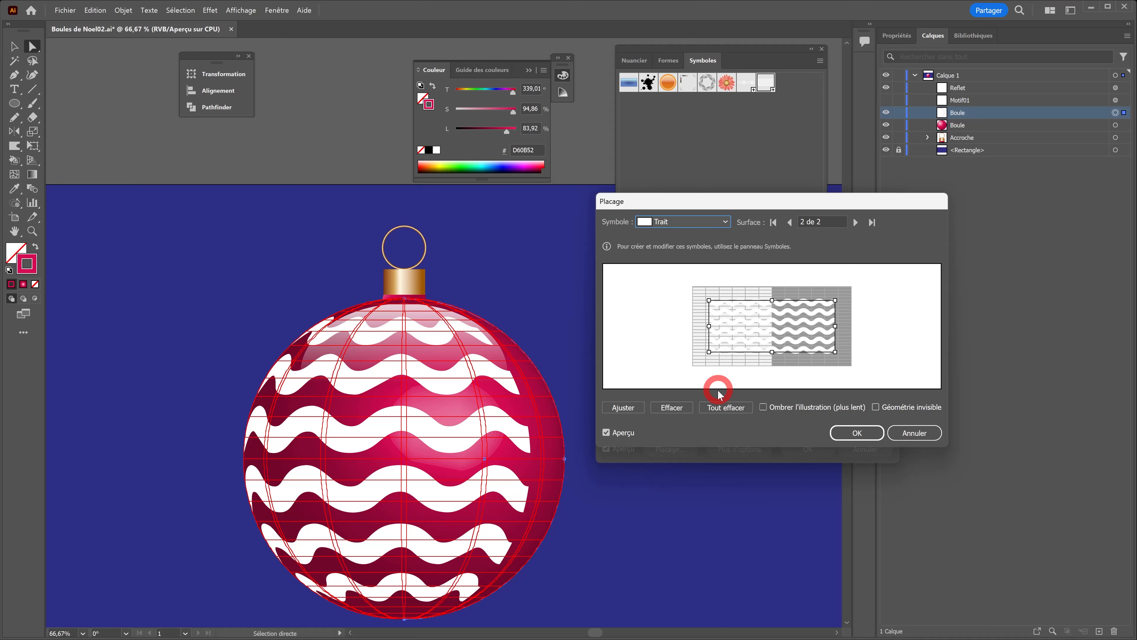
pyautogui.click(634, 407)
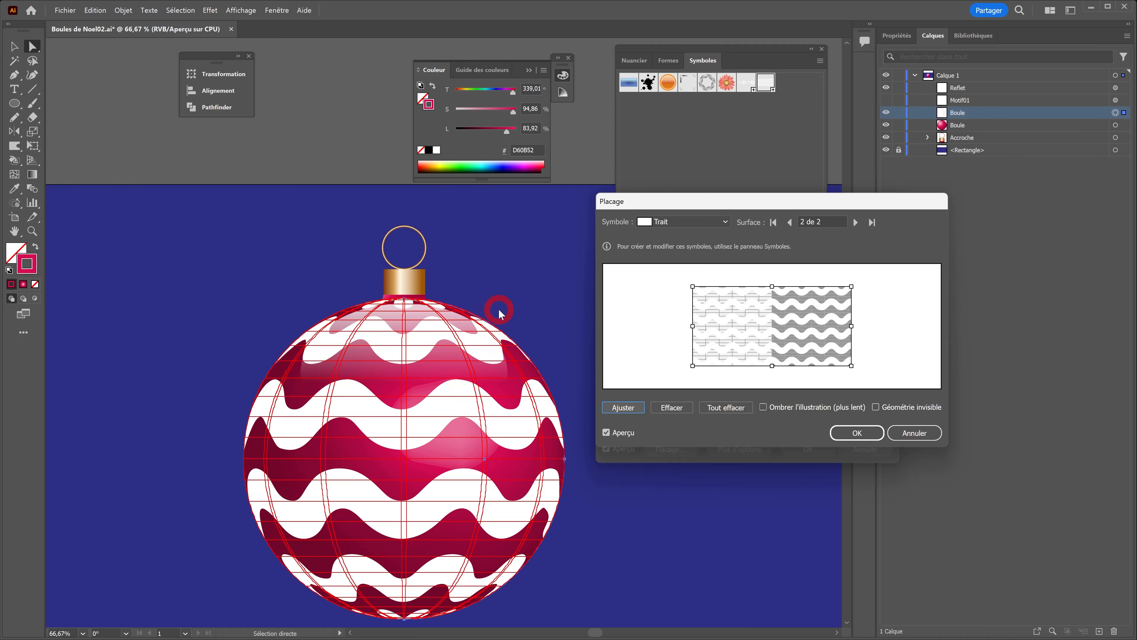
pyautogui.click(876, 408)
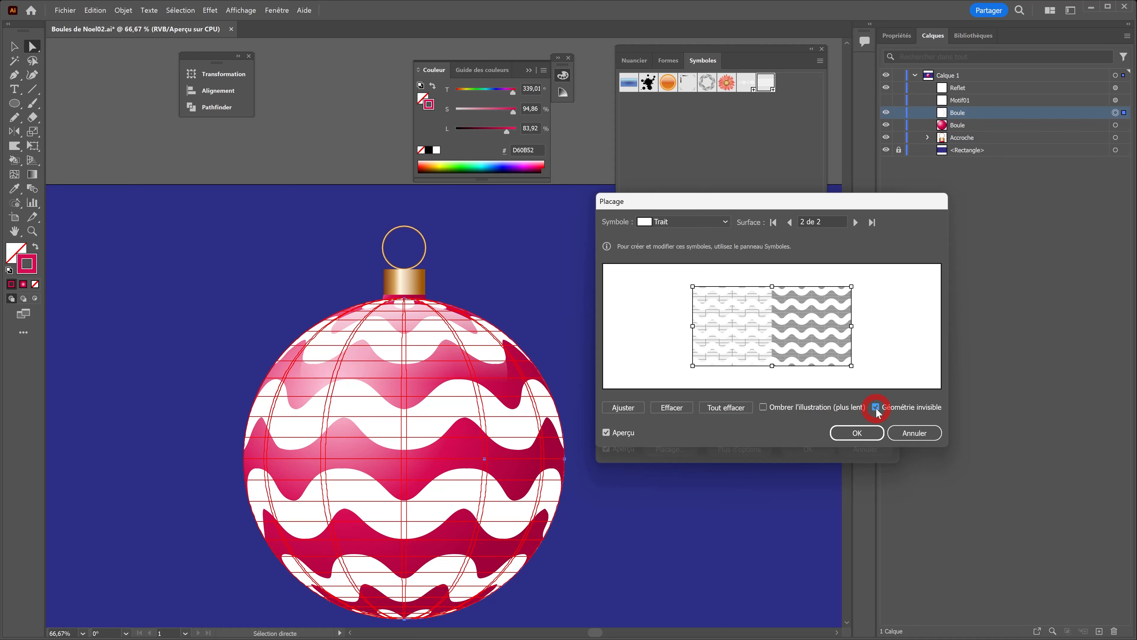
pyautogui.click(857, 433)
pyautogui.click(806, 449)
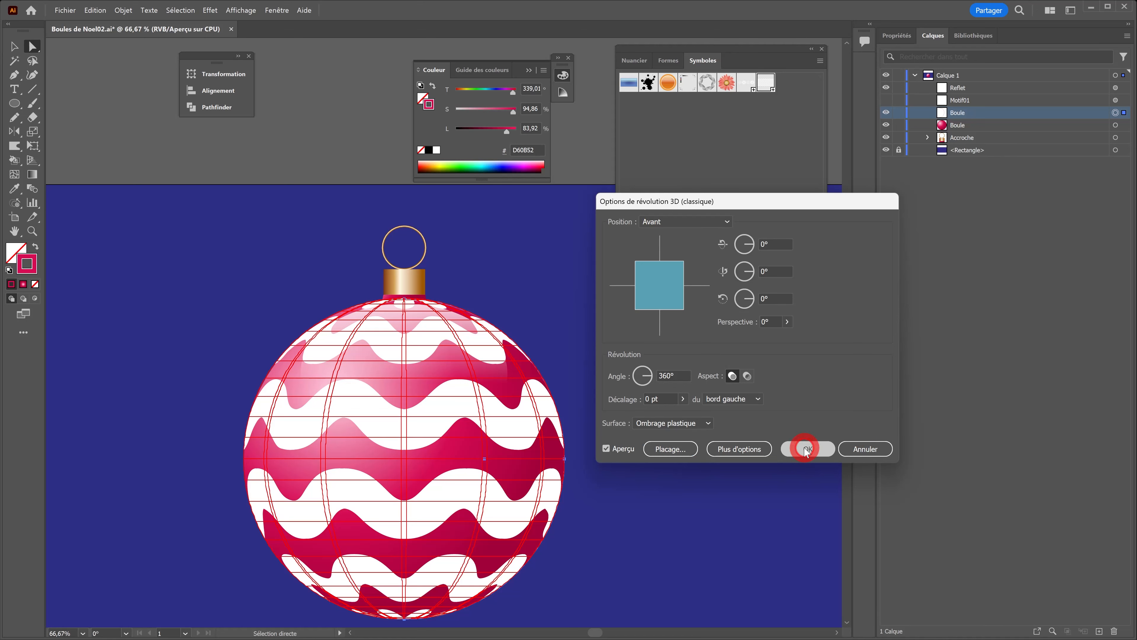
# Expand the appearance of the revolved Boule and delete the five lower clip groups inside it, keeping only the first
pyautogui.click(125, 11)
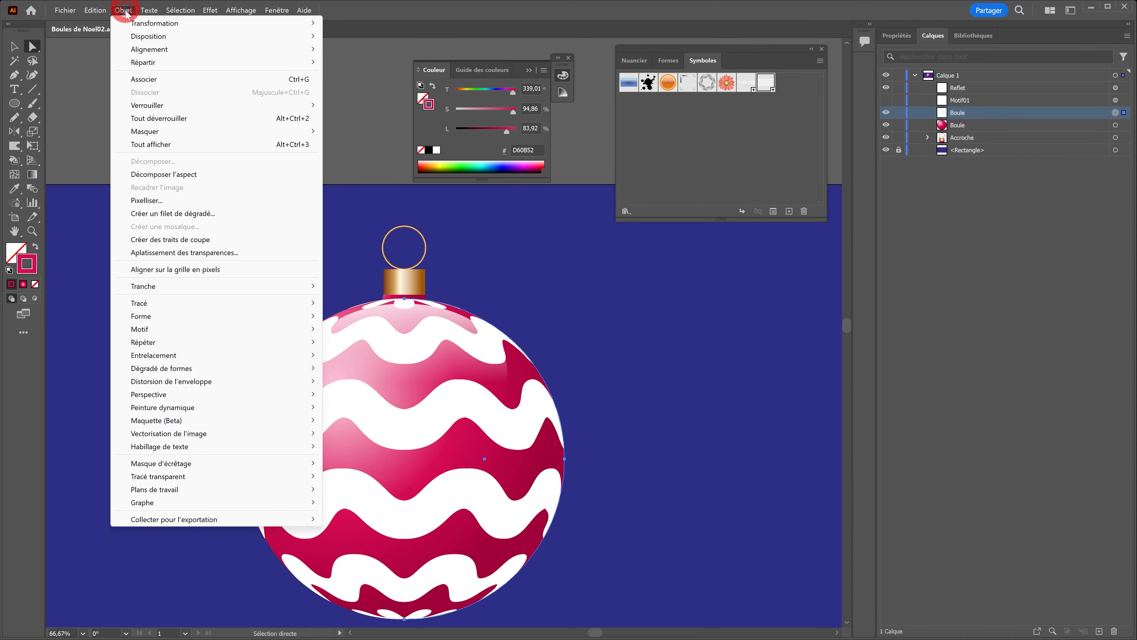
pyautogui.click(161, 172)
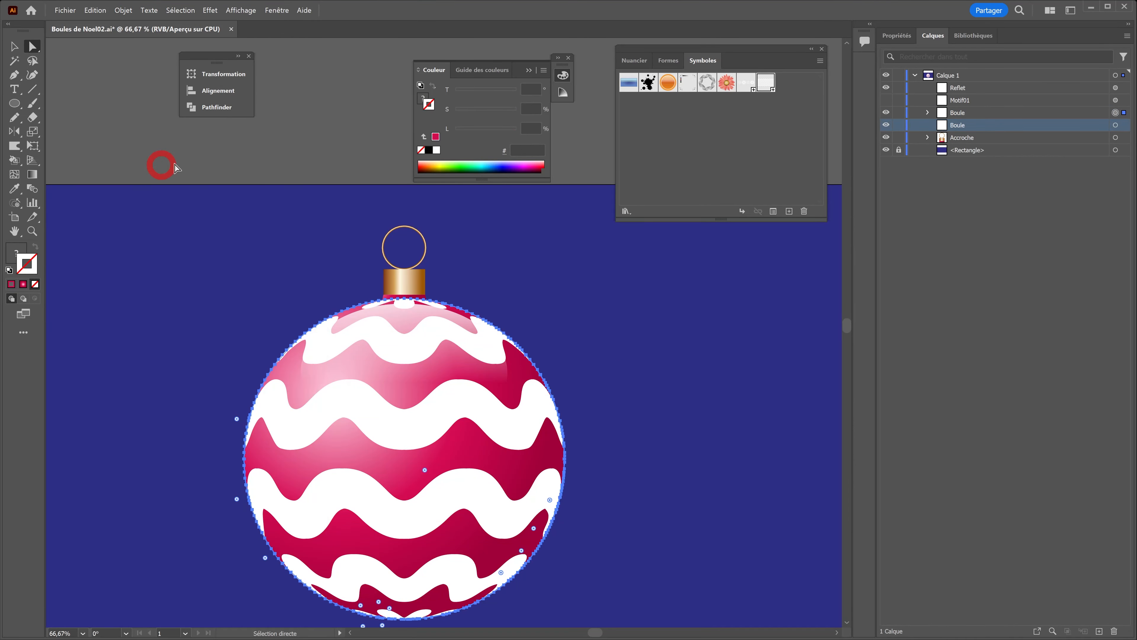
pyautogui.click(927, 112)
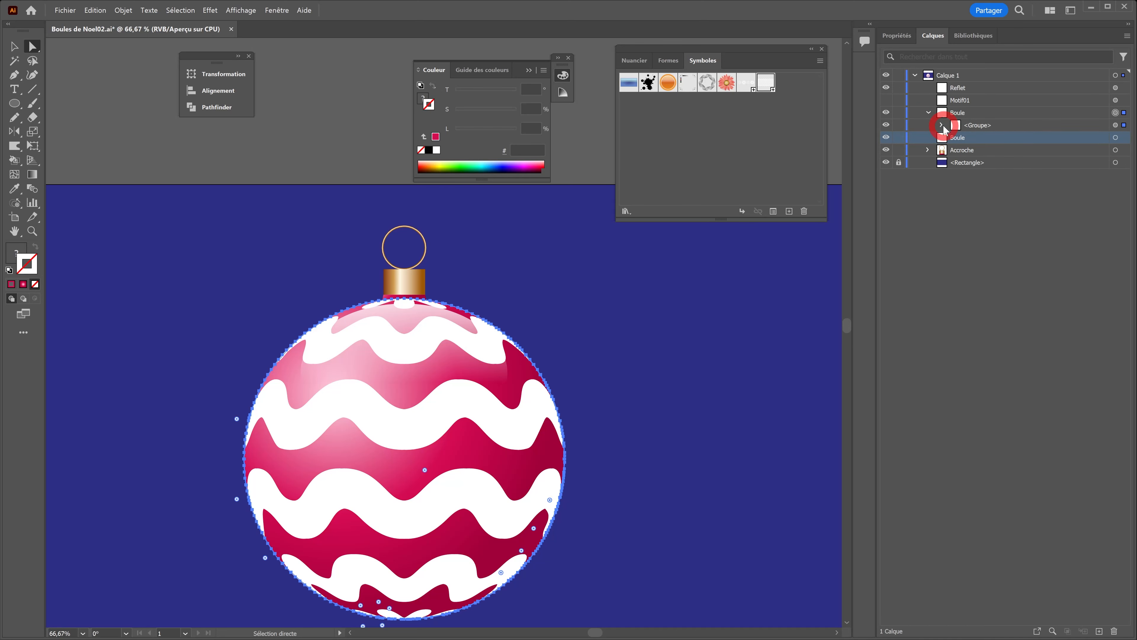
pyautogui.click(941, 125)
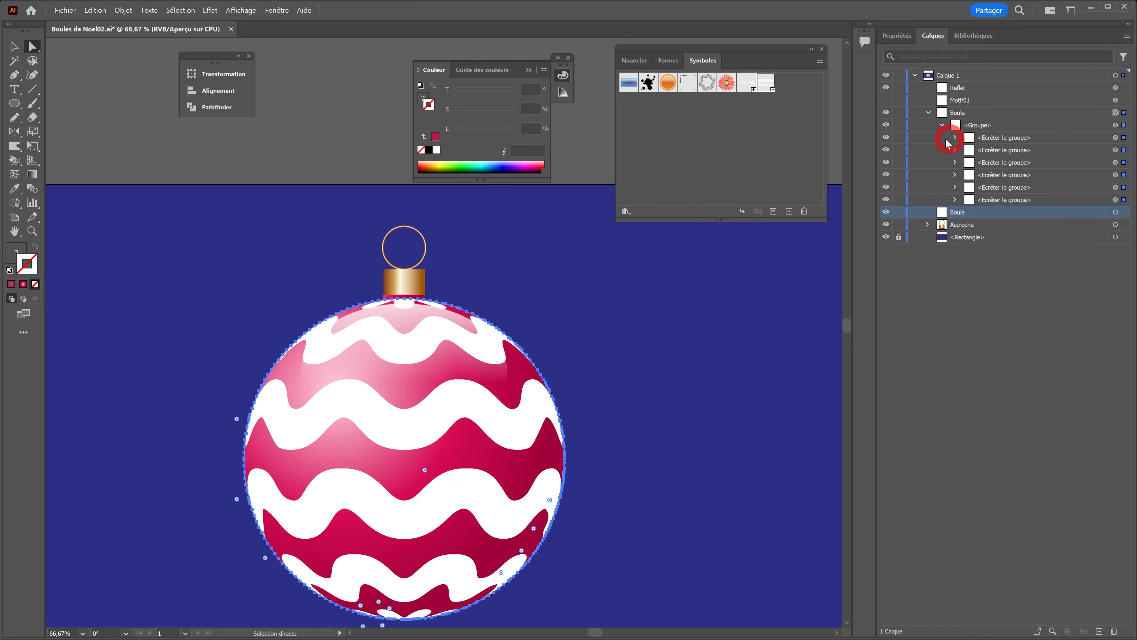
pyautogui.click(886, 138)
pyautogui.click(887, 139)
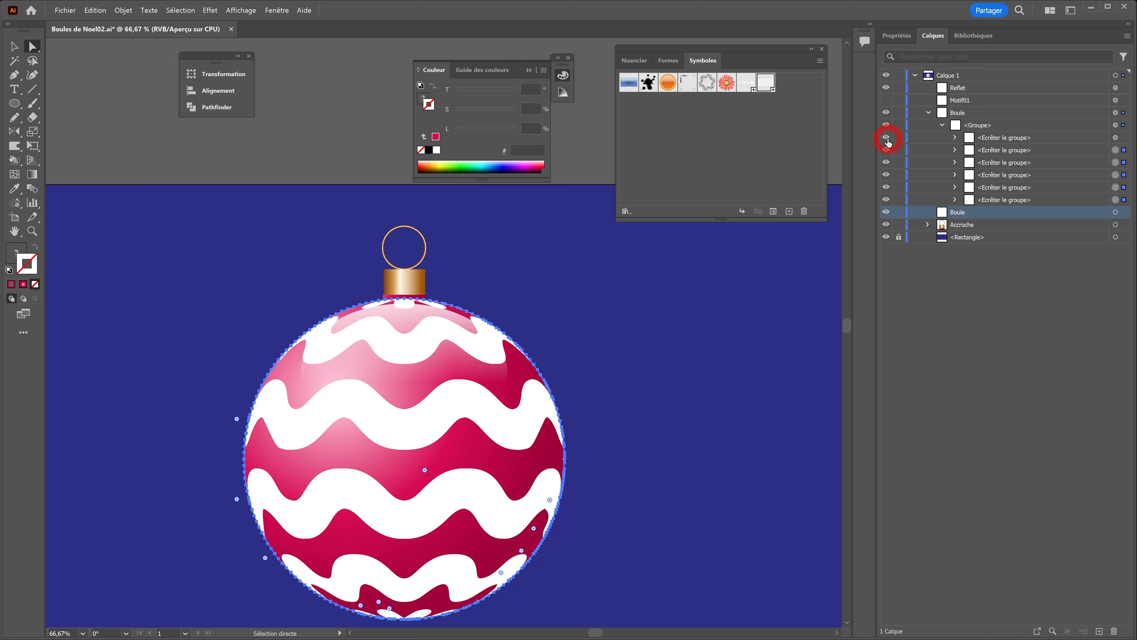
pyautogui.click(1005, 150)
pyautogui.keyDown('shift'); pyautogui.click(1022, 200); pyautogui.keyUp('shift')
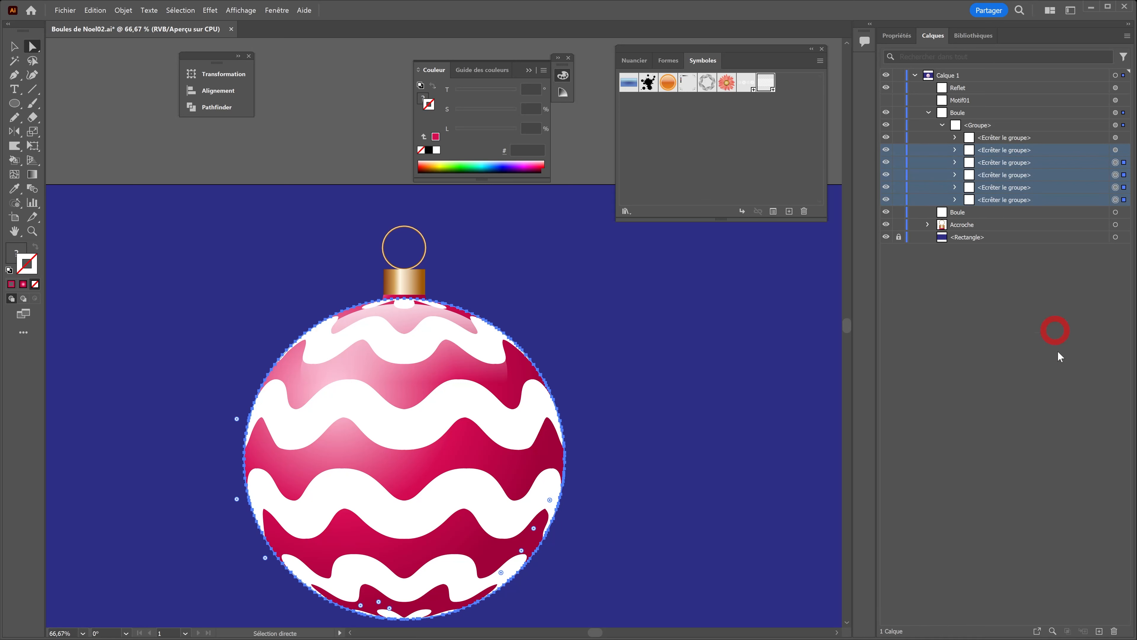
pyautogui.click(1113, 631)
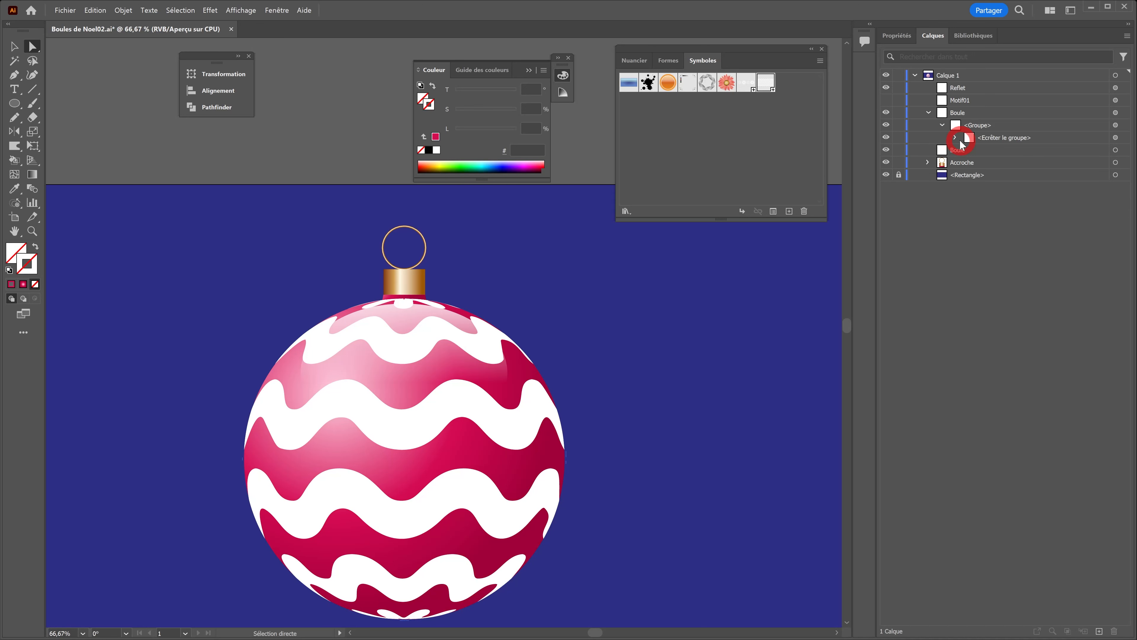
# Turn the wave shapes inside the remaining clip group into one compound path and fill it with white
pyautogui.click(956, 138)
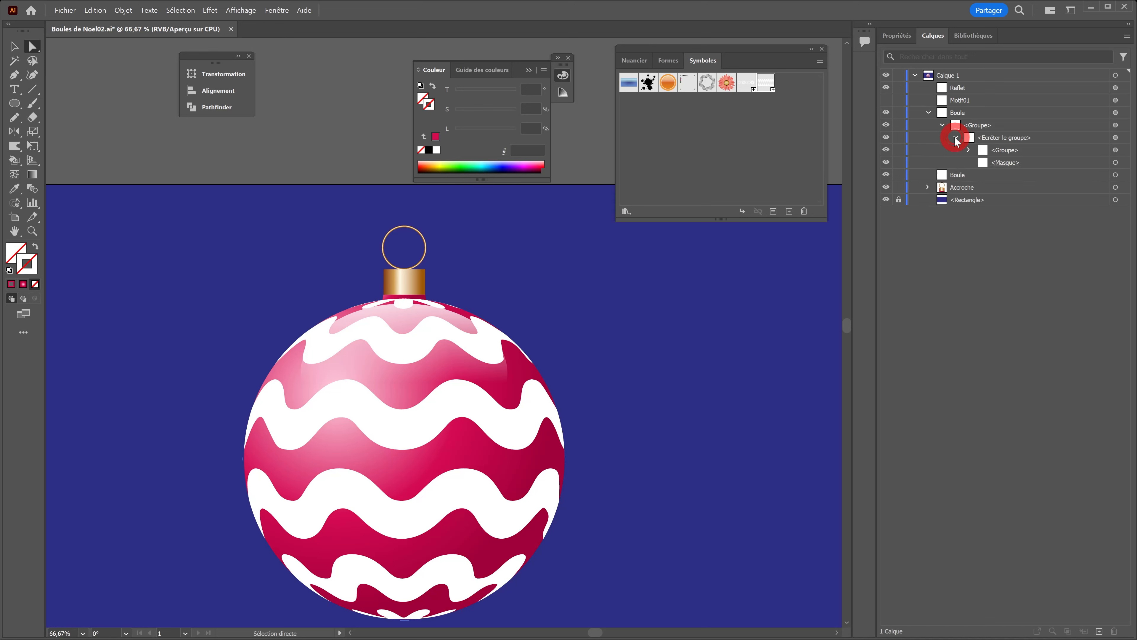
pyautogui.click(1116, 150)
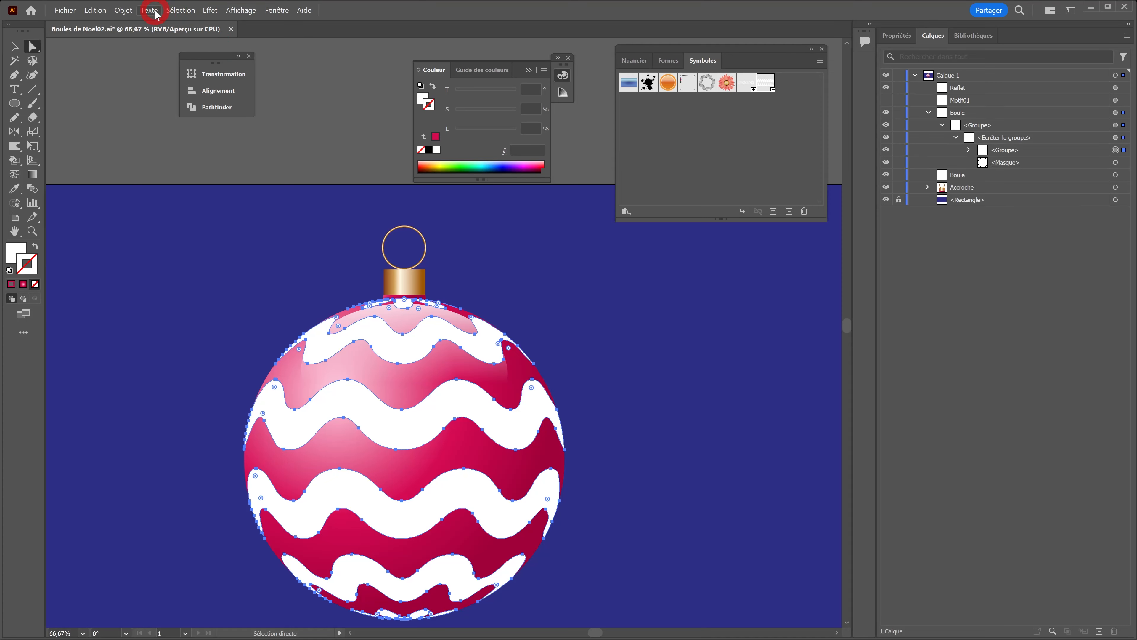
pyautogui.click(124, 11)
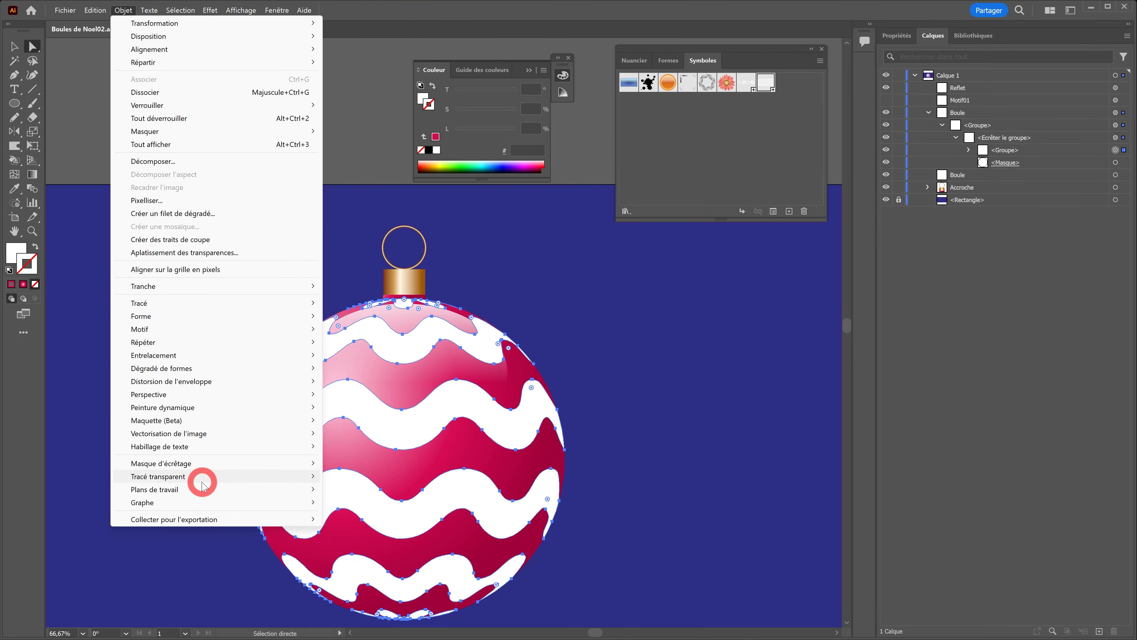
pyautogui.moveTo(324, 491)
pyautogui.click(353, 476)
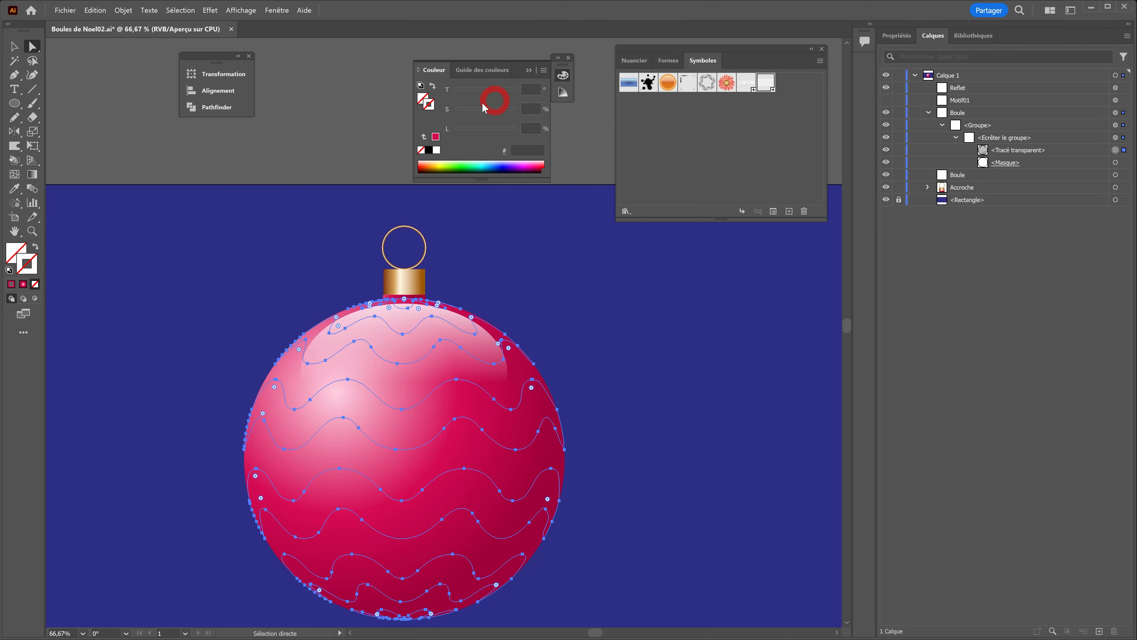
pyautogui.click(436, 150)
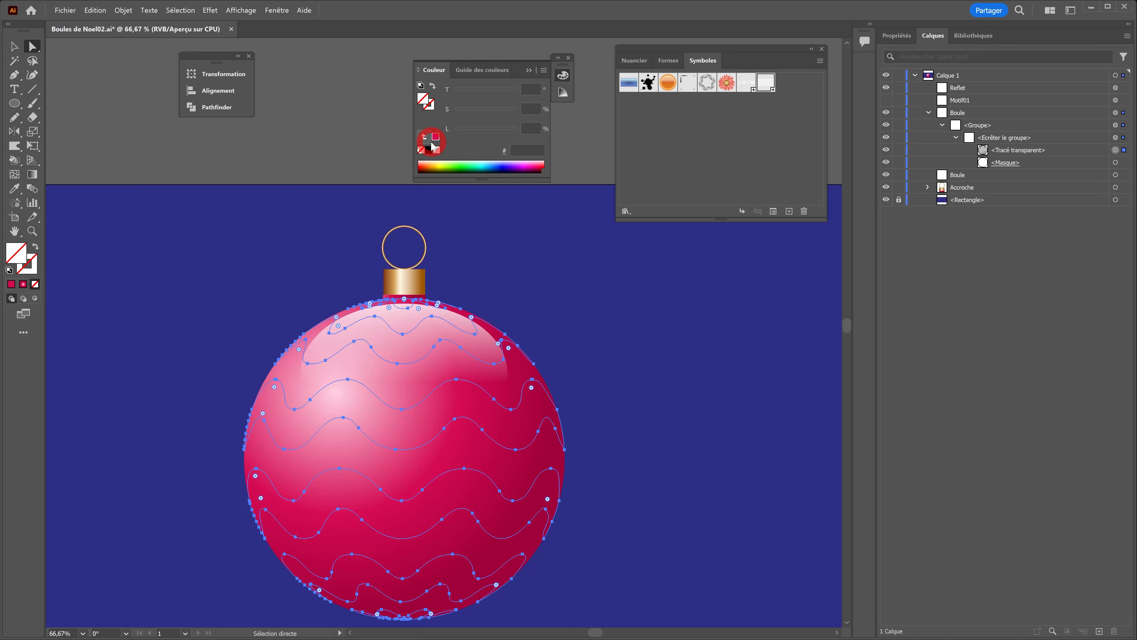
# Move the compound path out above the upper Boule group, delete that leftover group, and rename the path Motif02
pyautogui.moveTo(1016, 154); pyautogui.dragTo(977, 112)
pyautogui.click(985, 126)
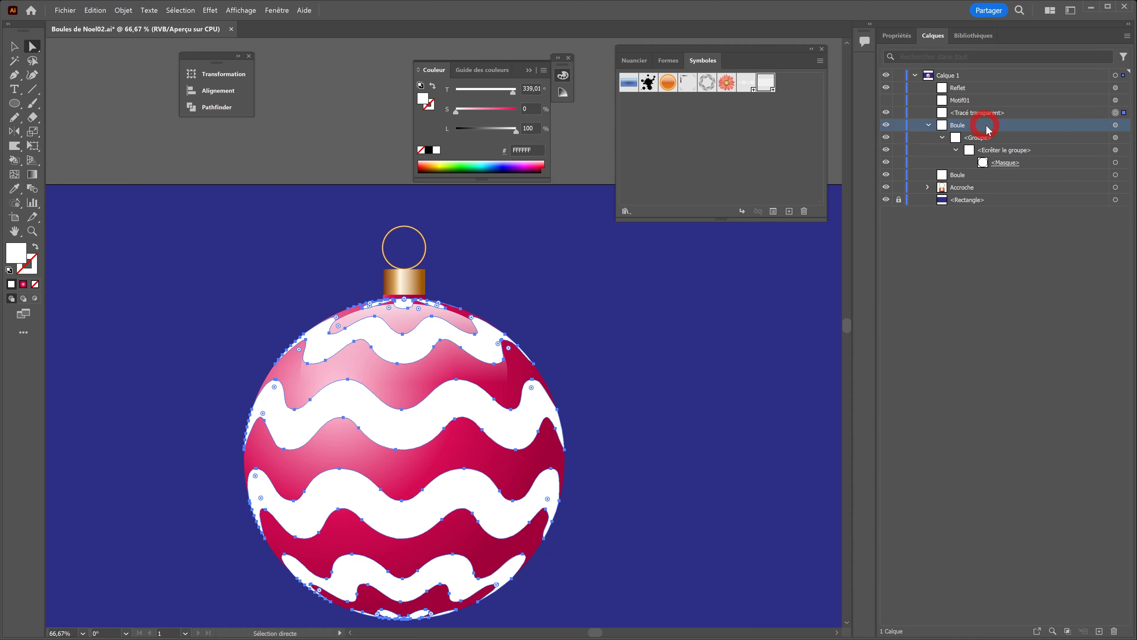
pyautogui.click(1114, 631)
pyautogui.doubleClick(967, 113)
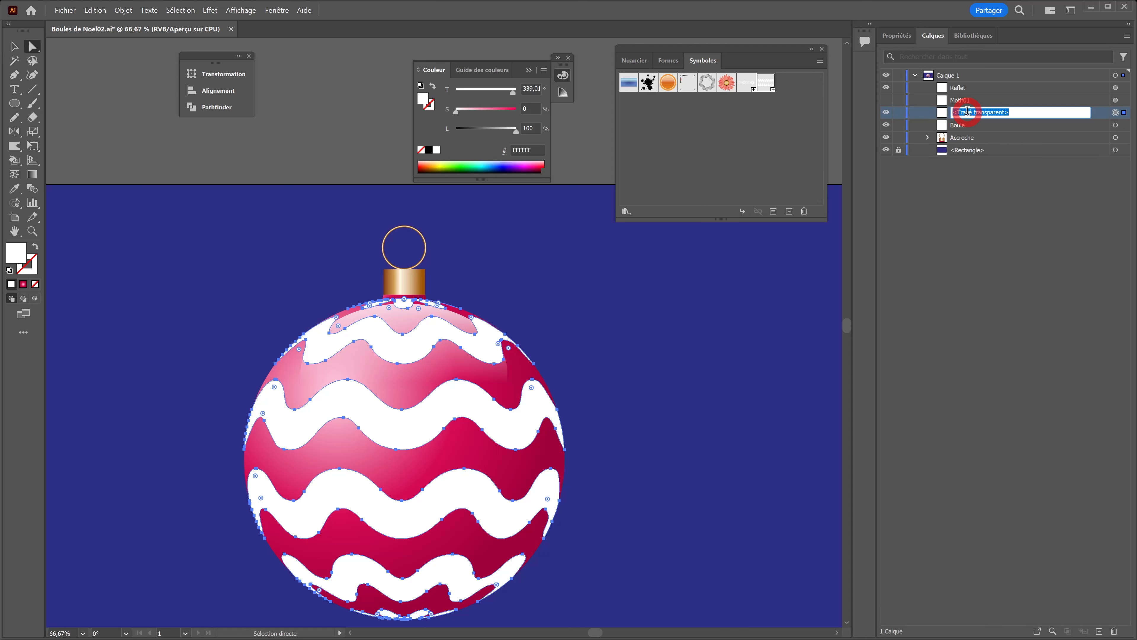
pyautogui.write('Motif02')
pyautogui.press('Return')
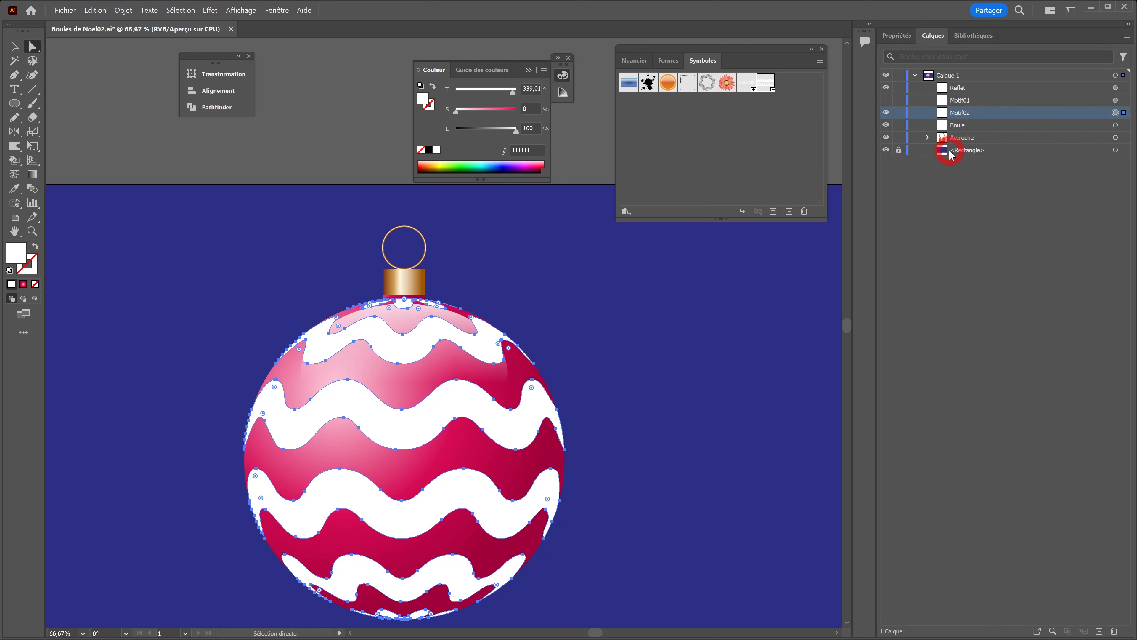
# Set the blending mode of the Motif02 waves to Incrustation and deselect them
pyautogui.click(897, 37)
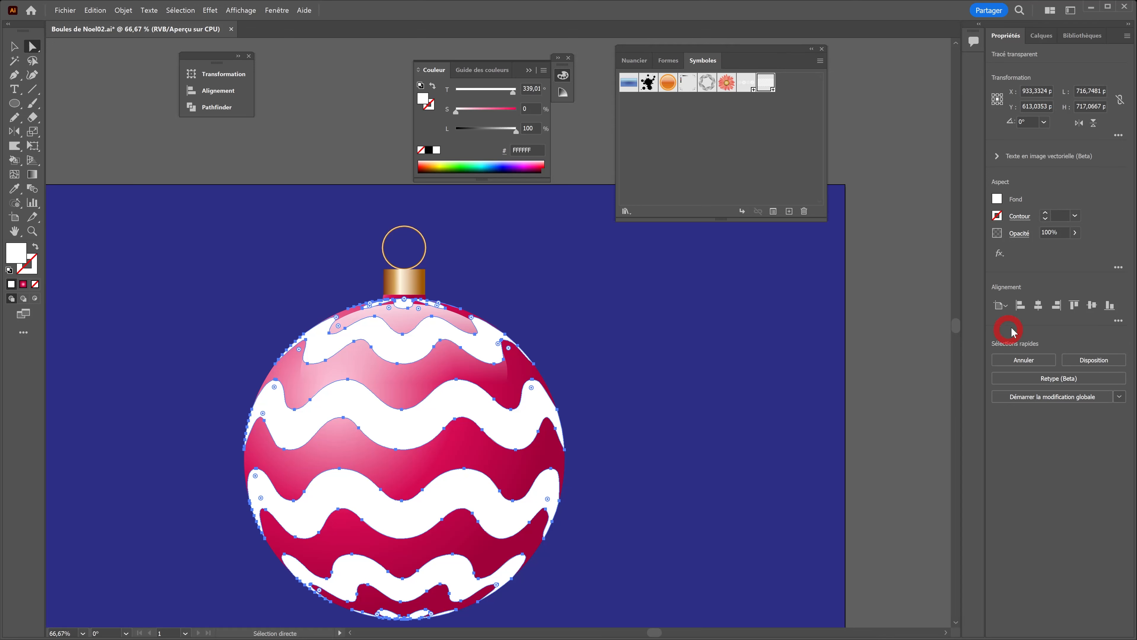
pyautogui.click(1020, 233)
pyautogui.click(946, 256)
pyautogui.click(942, 328)
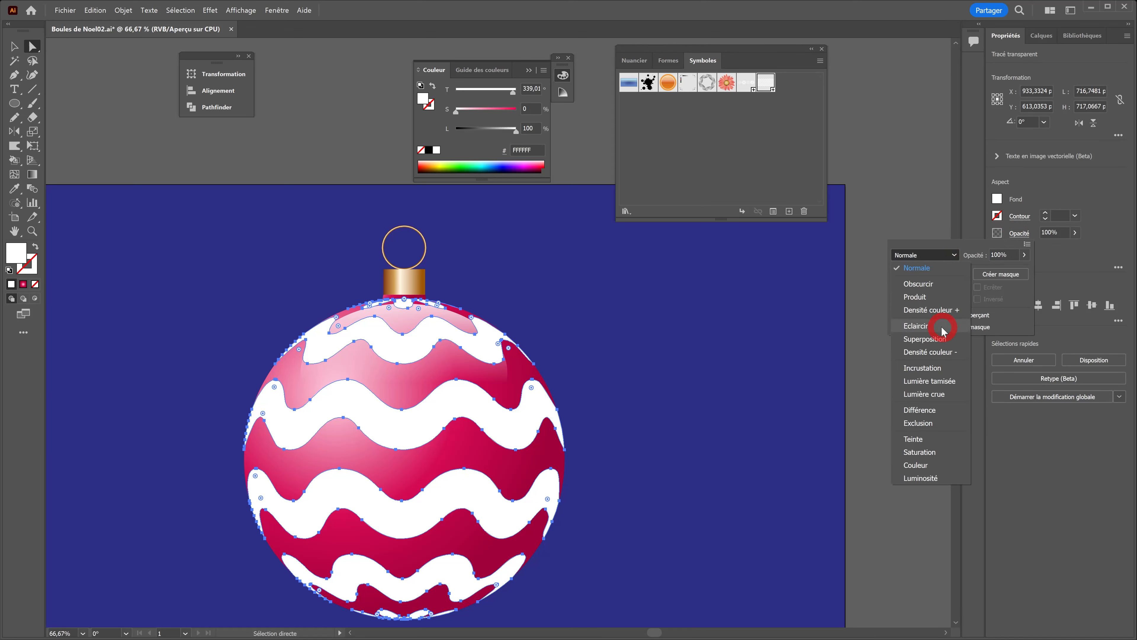
pyautogui.click(921, 368)
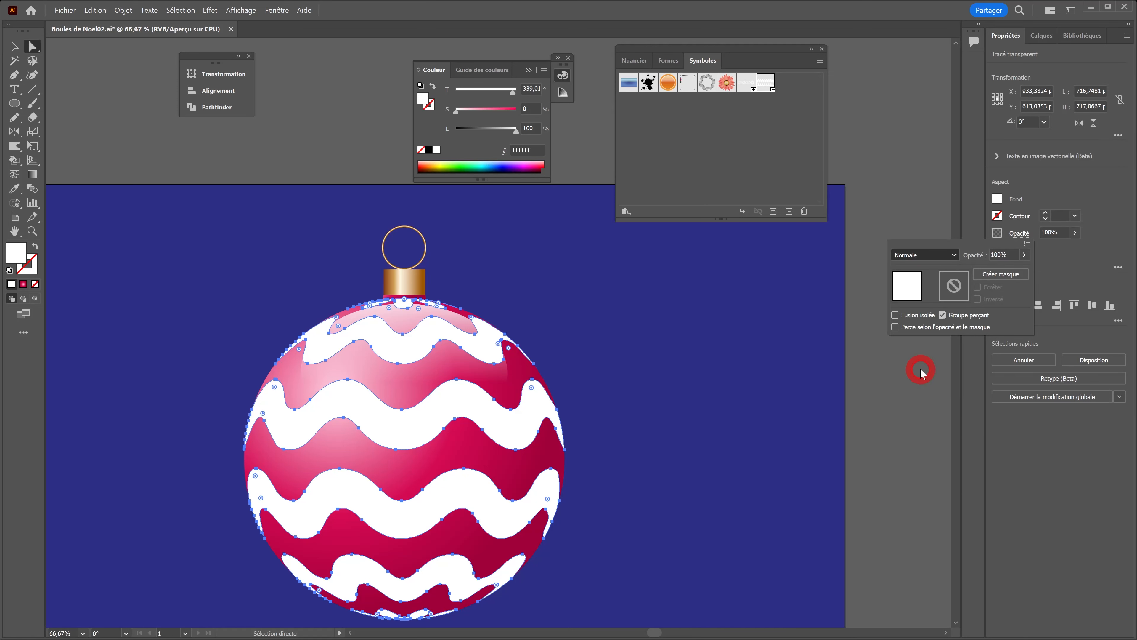
pyautogui.click(14, 47)
pyautogui.click(165, 175)
pyautogui.scroll(-1, 503, 296)
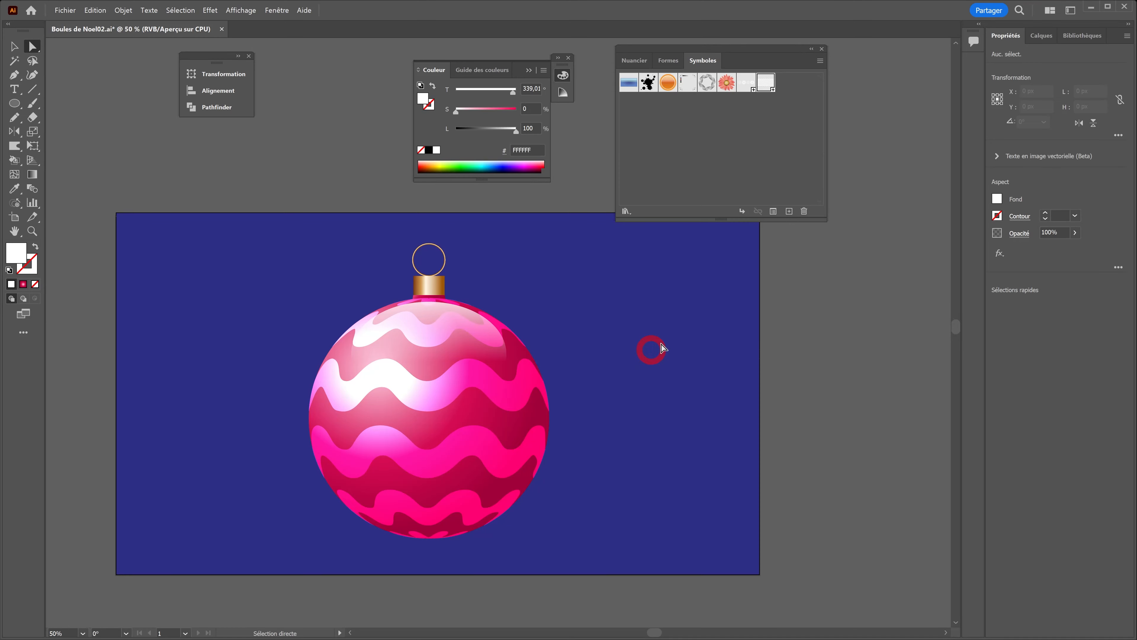
# Compare the Motif01 and Motif02 patterns on the ball by switching their visibility in the layer list
pyautogui.click(1042, 35)
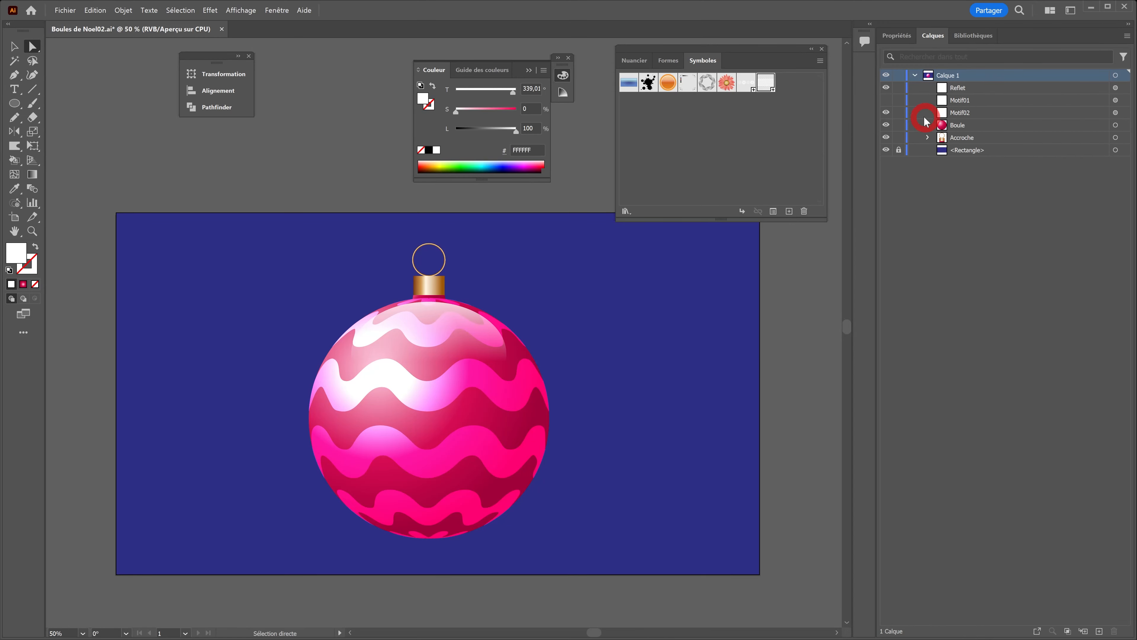
pyautogui.click(886, 102)
pyautogui.click(886, 113)
pyautogui.click(886, 113)
pyautogui.click(887, 102)
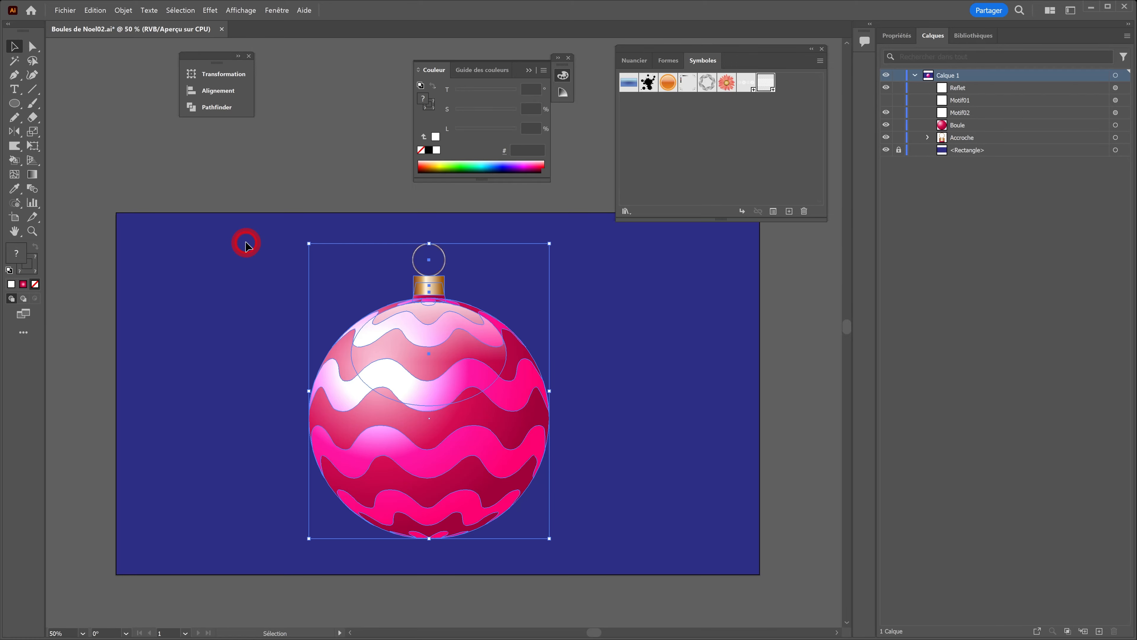
# Select the whole ornament with its hanger and place a copy beside it, straddling the left edge of the artboard
pyautogui.moveTo(265, 235); pyautogui.dragTo(554, 545)
pyautogui.press('alt')
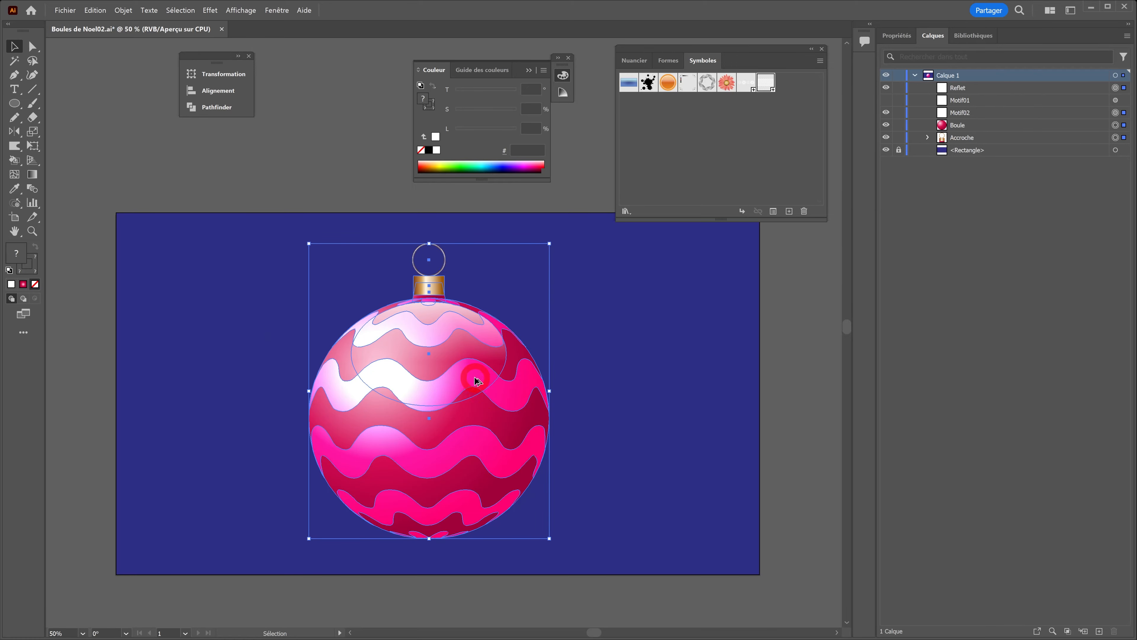
pyautogui.moveTo(476, 381); pyautogui.dragTo(209, 395)
pyautogui.click(645, 309)
# Delete the Motif02 waves from the original ornament and show its Motif01 snowflakes instead
pyautogui.click(989, 164)
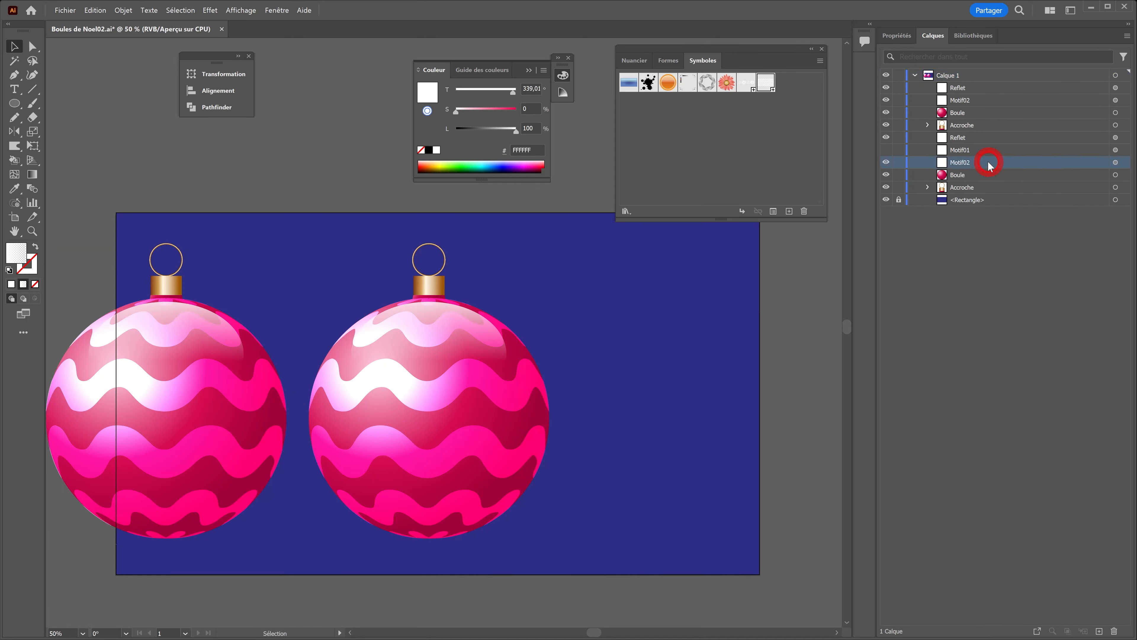
pyautogui.click(1114, 631)
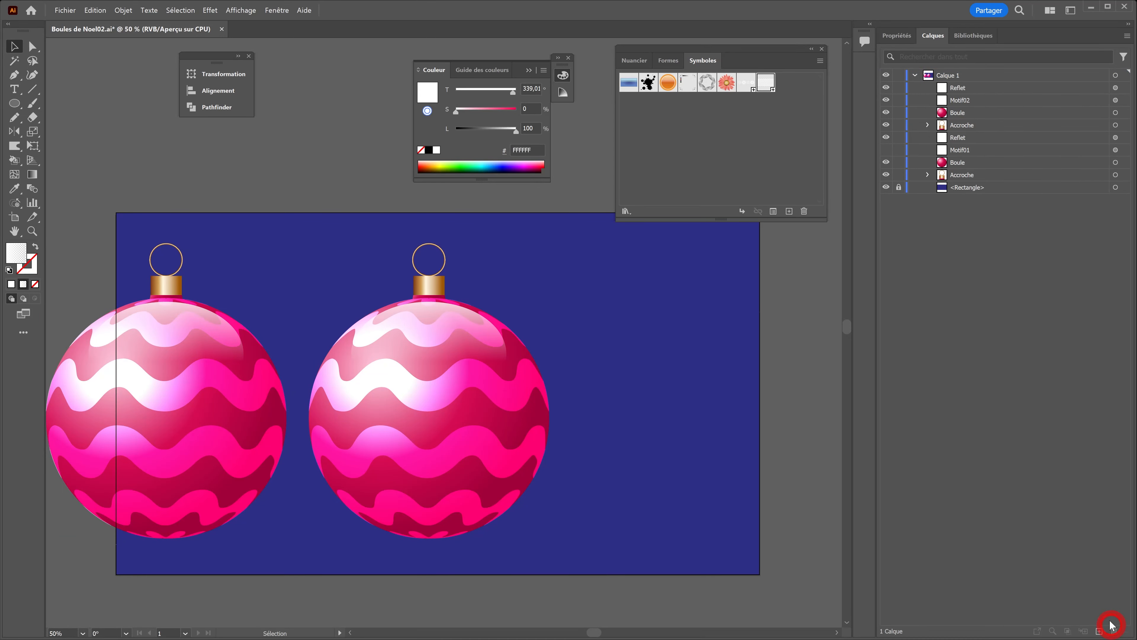
pyautogui.click(887, 152)
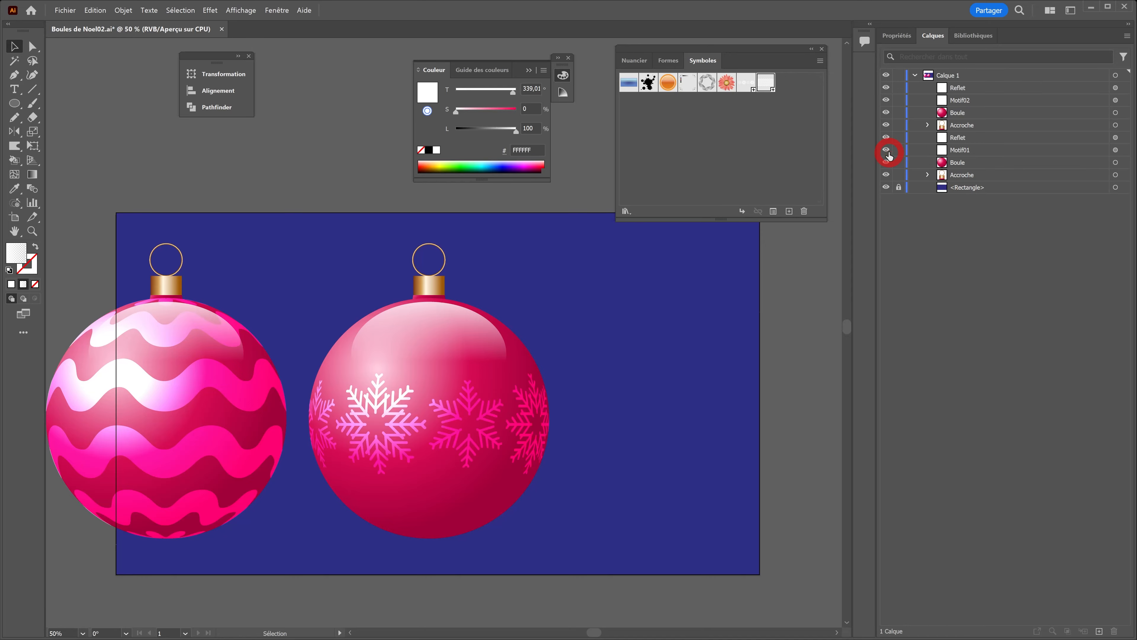
# Move the snowflake ornament to the right part of the artboard, group all its parts and name the group Boule01
pyautogui.moveTo(452, 388); pyautogui.dragTo(638, 380)
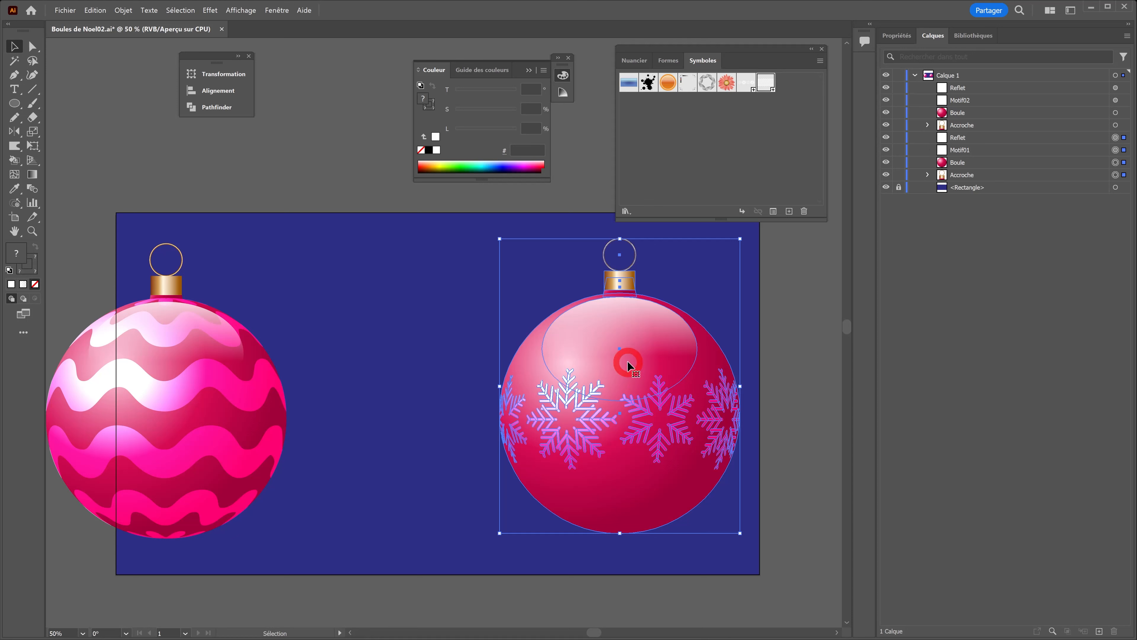
pyautogui.hotkey('ctrl', 'g')
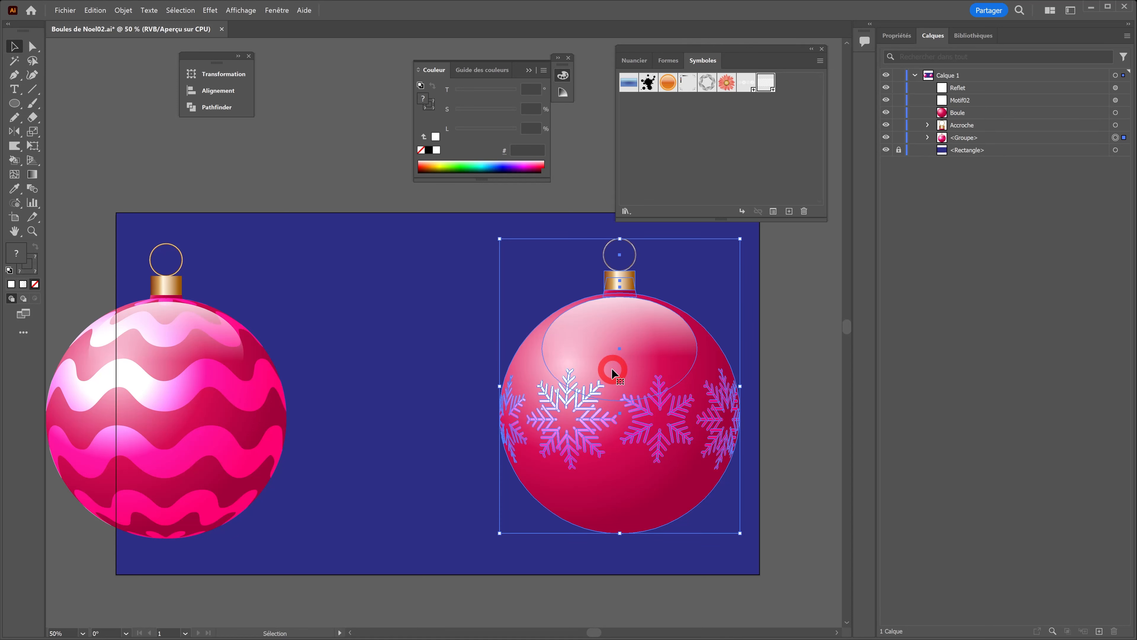
pyautogui.doubleClick(967, 137)
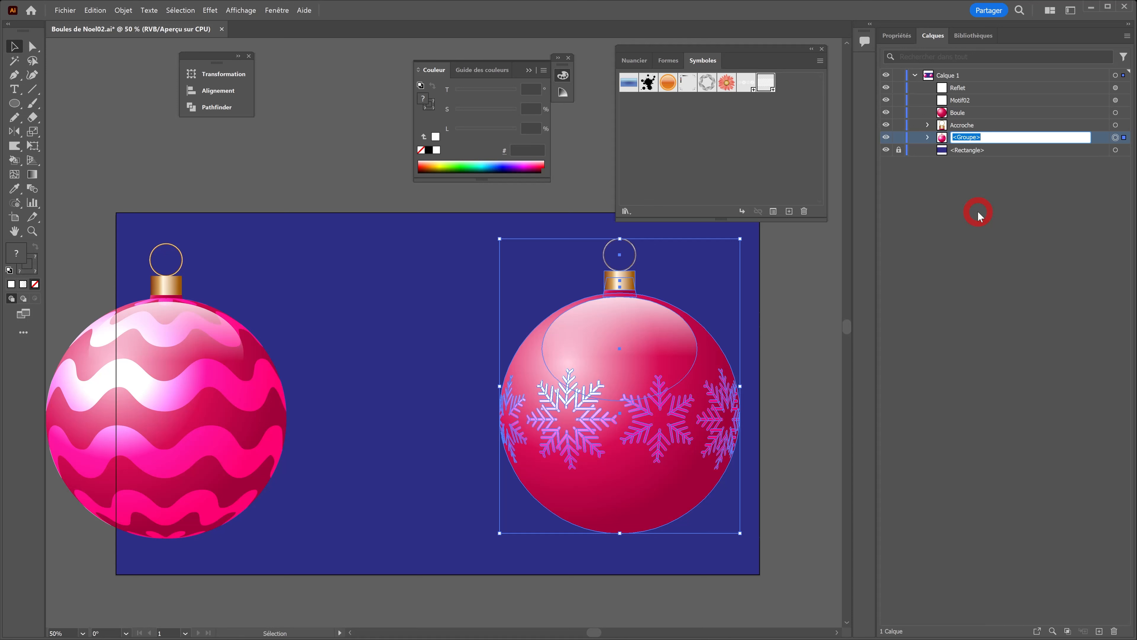
pyautogui.write('Boule01')
pyautogui.press('Return')
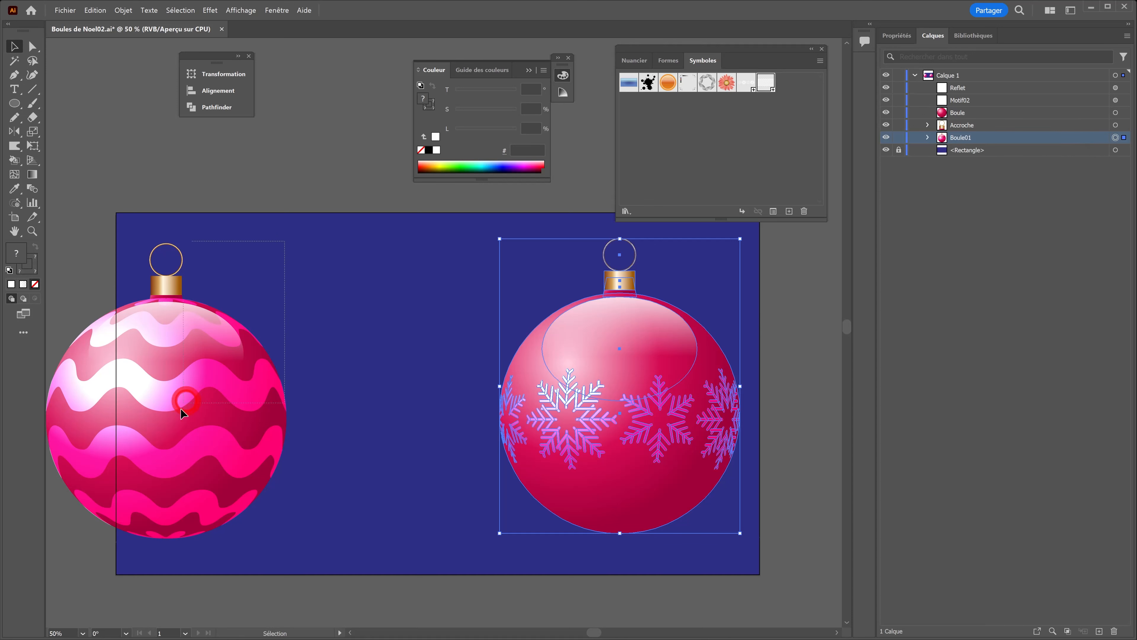
# Group all parts of the wave ornament and name the group Boules02
pyautogui.click(225, 464)
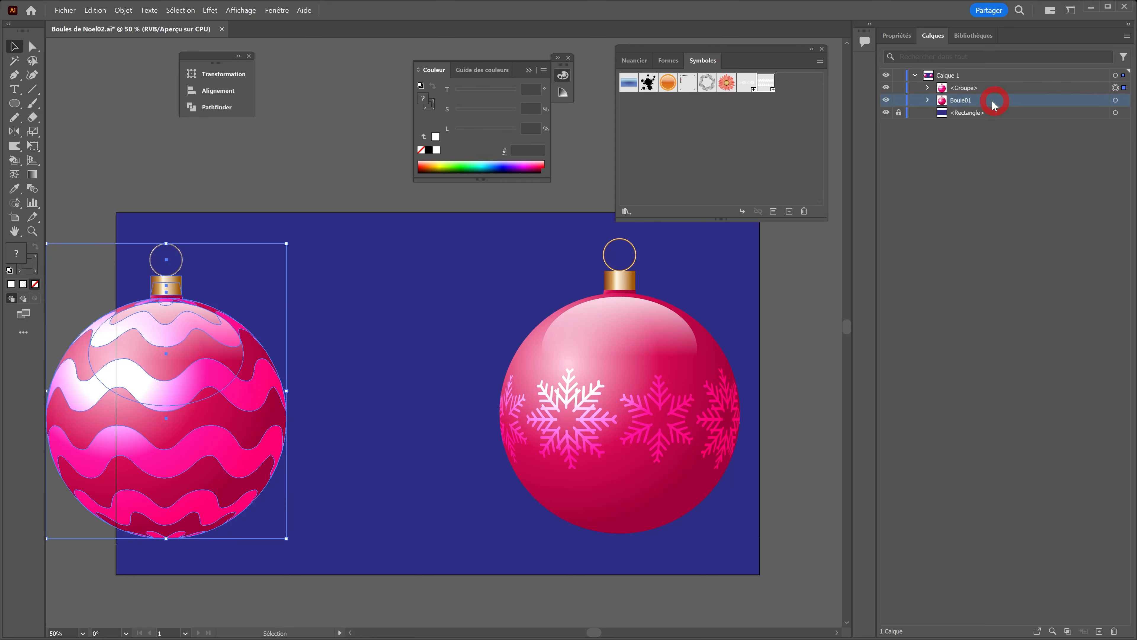
pyautogui.doubleClick(968, 91)
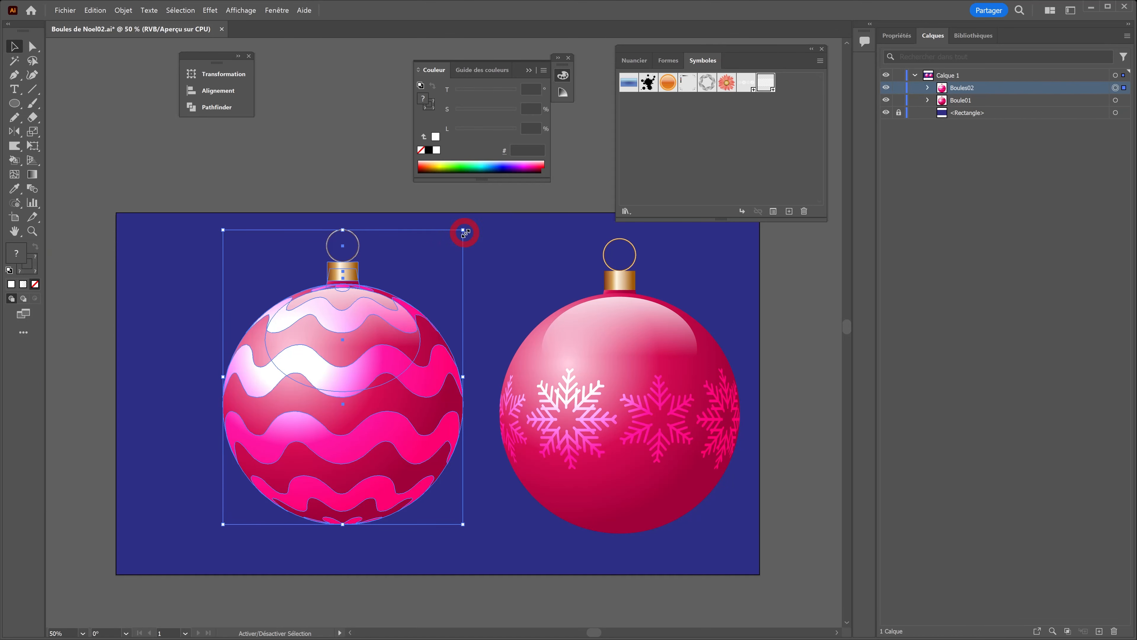
# Scale the wave ornament down to about 60% and place it overlapping the lower left edge of the snowflake ball
pyautogui.moveTo(465, 232); pyautogui.dragTo(384, 317)
pyautogui.moveTo(295, 442); pyautogui.dragTo(450, 432)
pyautogui.click(425, 290)
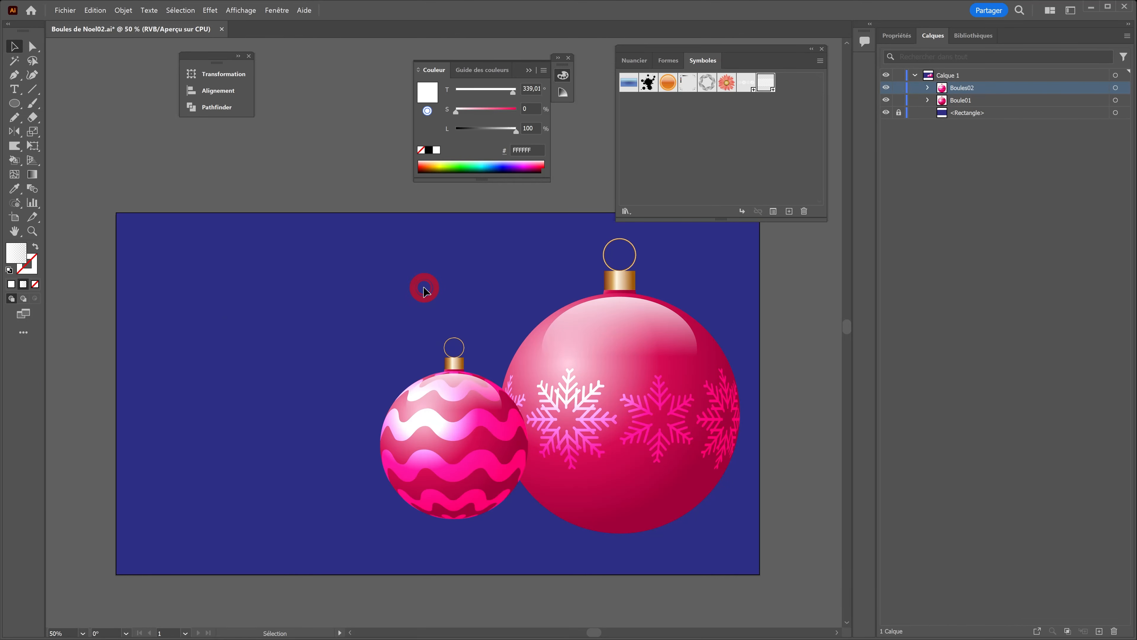
pyautogui.moveTo(447, 287); pyautogui.dragTo(401, 309)
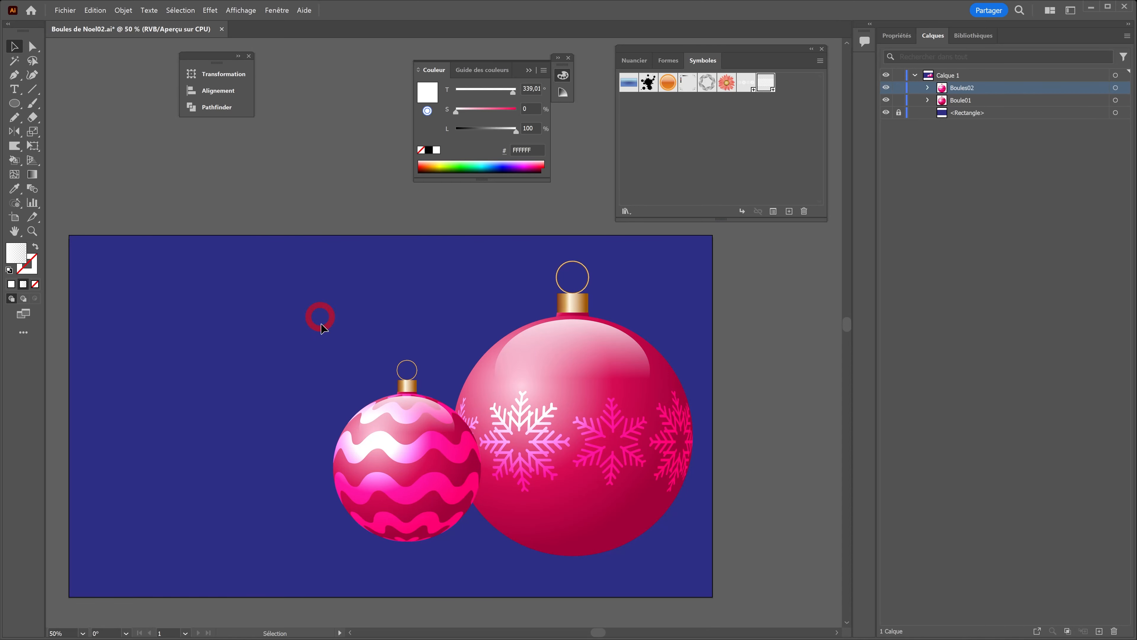